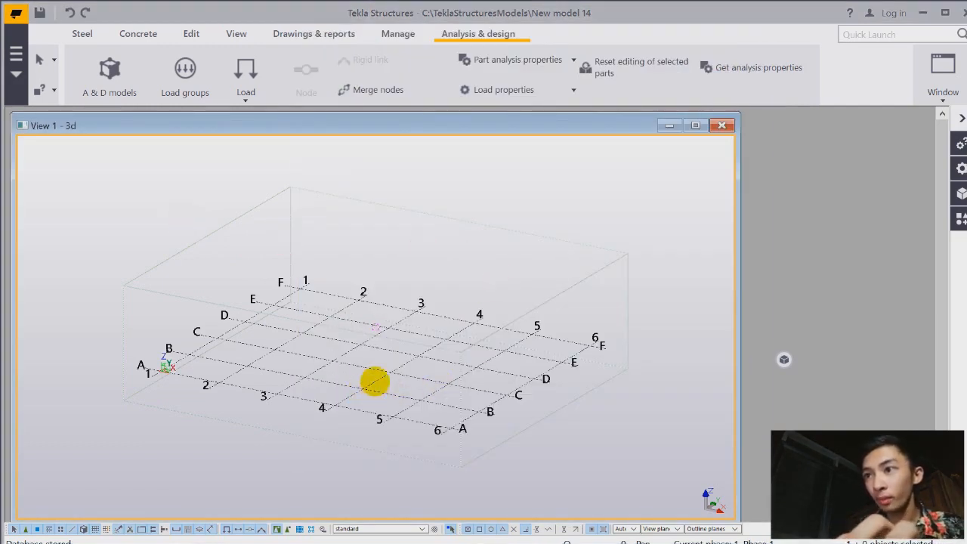
{"action": "double_click", "coordinate": [375, 382]}
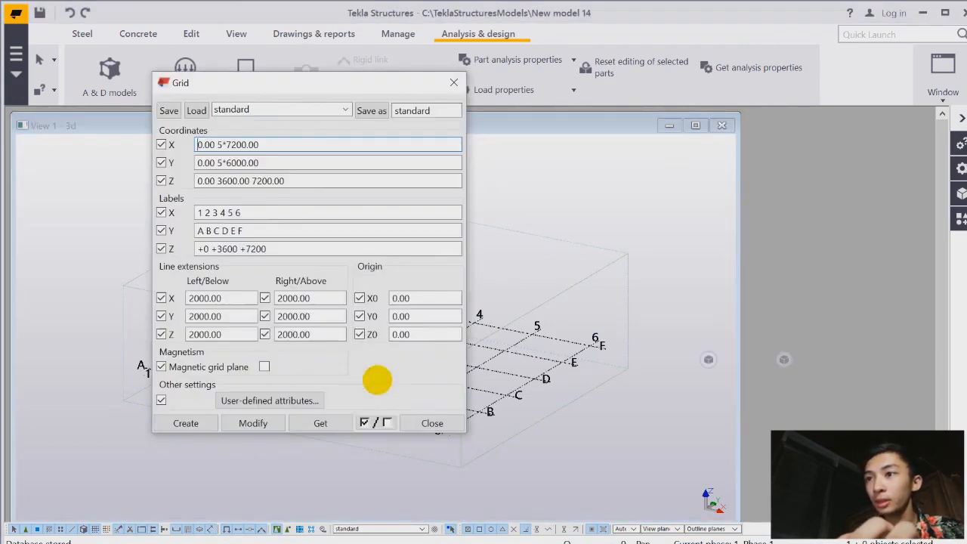
{"action": "left_click", "coordinate": [296, 145]}
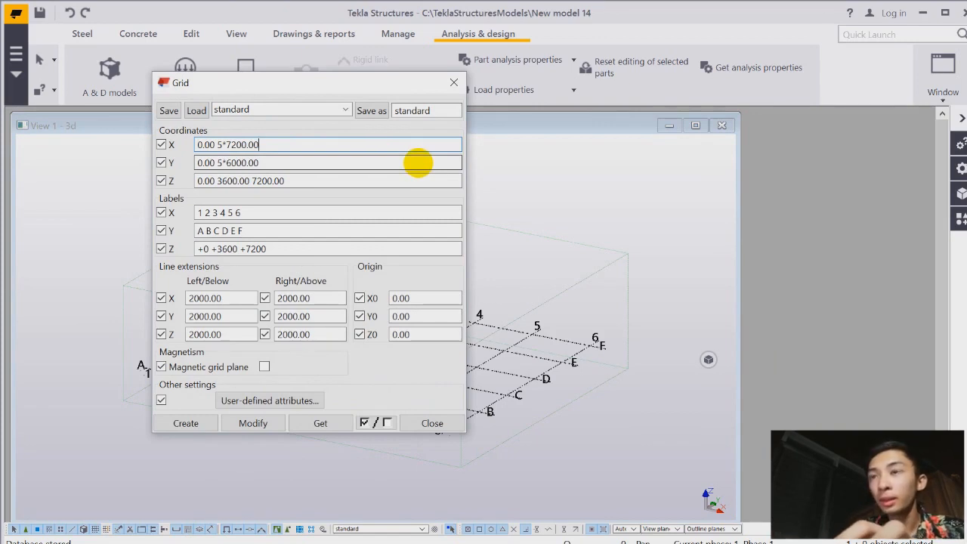
{"action": "key", "text": "BackSpace"}
{"action": "key", "text": "BackSpace"}
{"action": "key", "text": "BackSpace"}
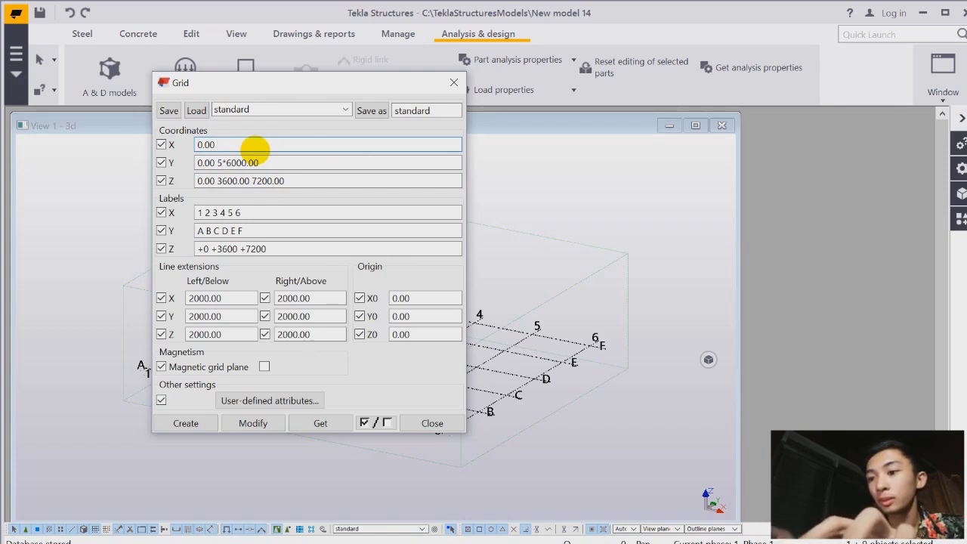
{"action": "type", "text": "3*4500 2000 2500 1000 3000 1000"}
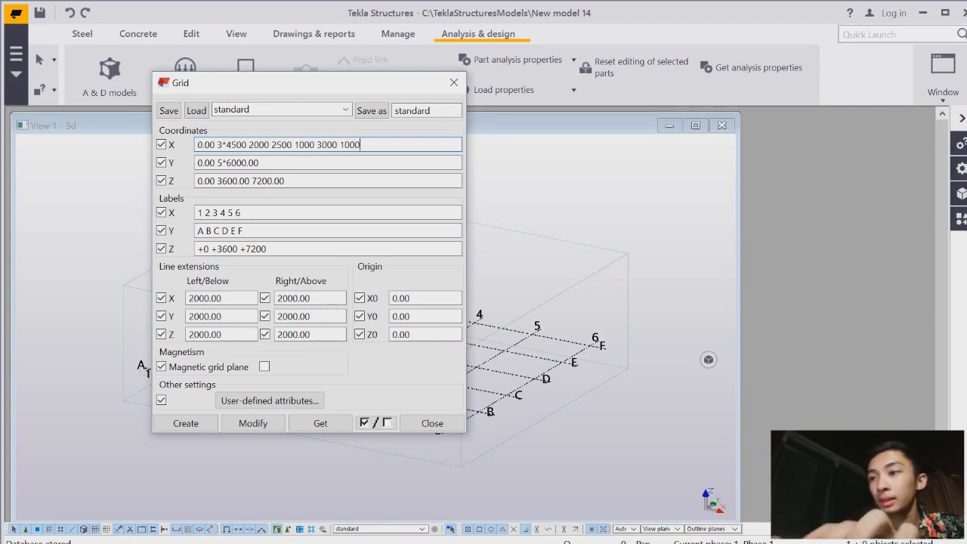
{"action": "left_click", "coordinate": [259, 163]}
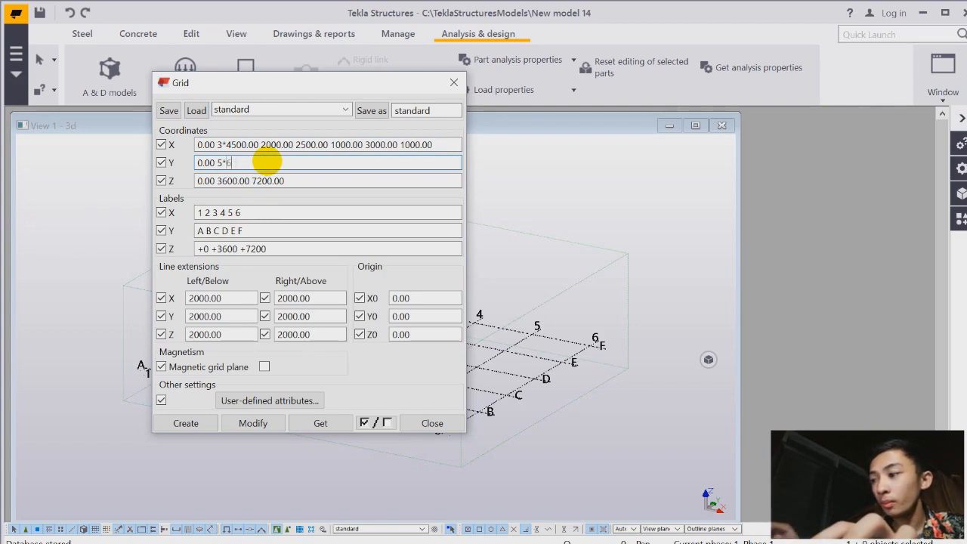
{"action": "left_click", "coordinate": [291, 180]}
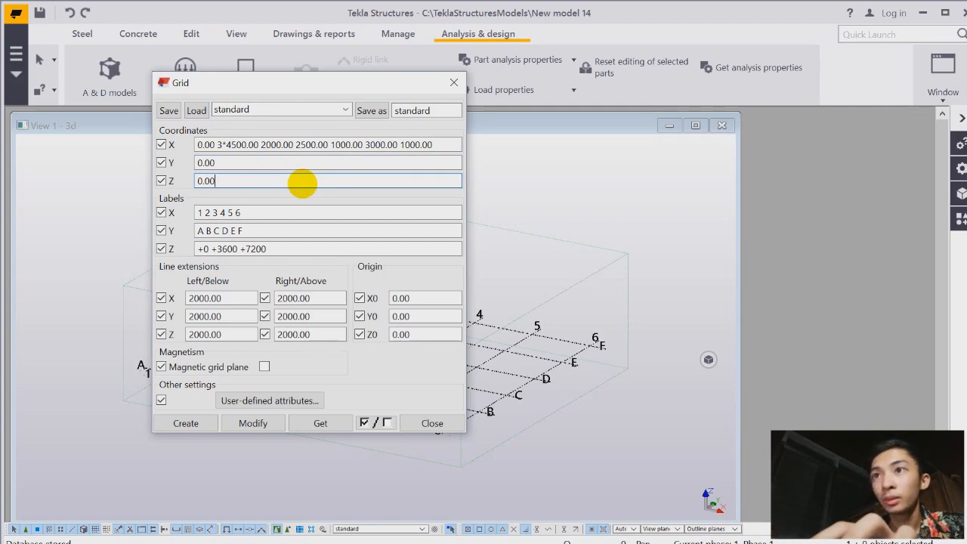
Step: Set the grid labels to 1 2 3 4 5 6 7 8 9 for X, A for Y and +0 for Z
{"action": "left_click", "coordinate": [252, 212]}
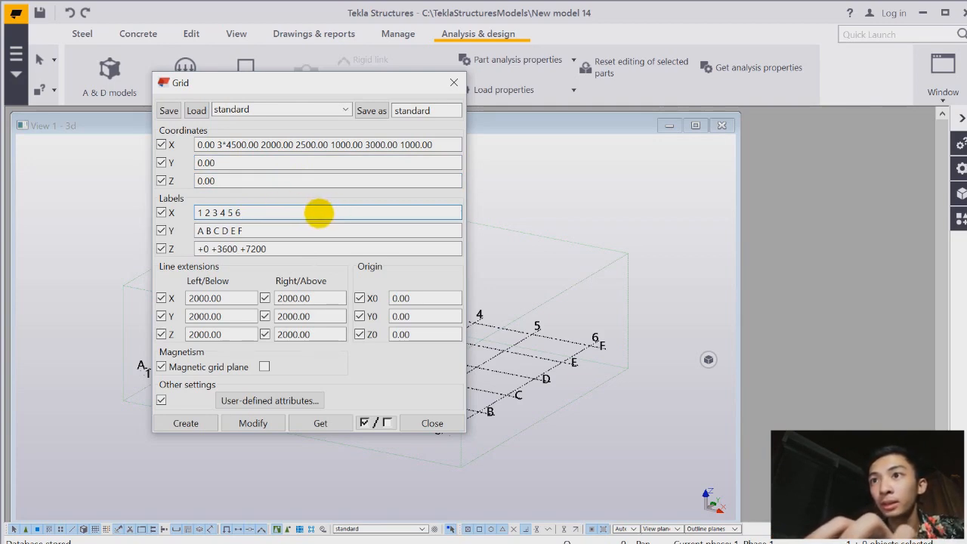
{"action": "type", "text": "7 8 9"}
{"action": "left_click", "coordinate": [264, 231]}
{"action": "key", "text": "BackSpace"}
{"action": "key", "text": "BackSpace"}
{"action": "key", "text": "BackSpace"}
{"action": "key", "text": "BackSpace"}
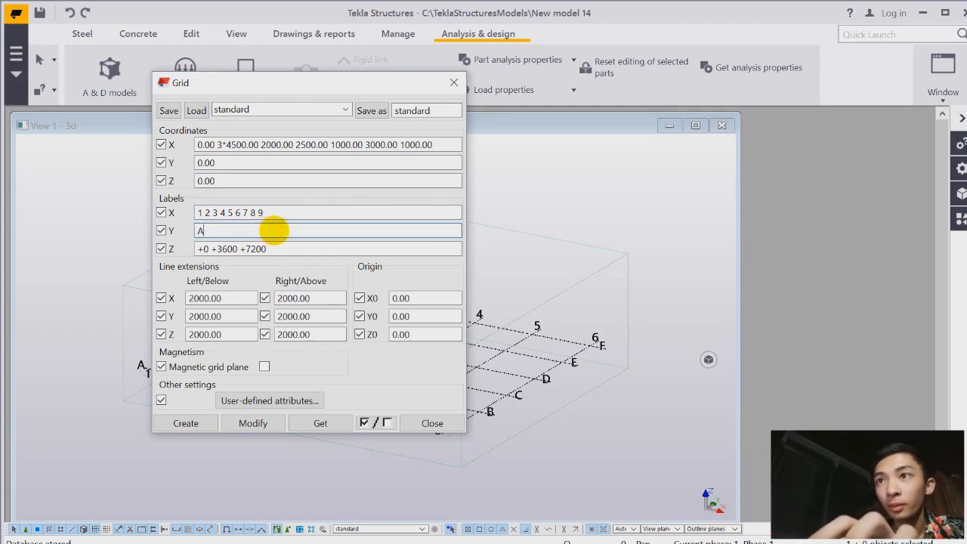
{"action": "left_click", "coordinate": [273, 248]}
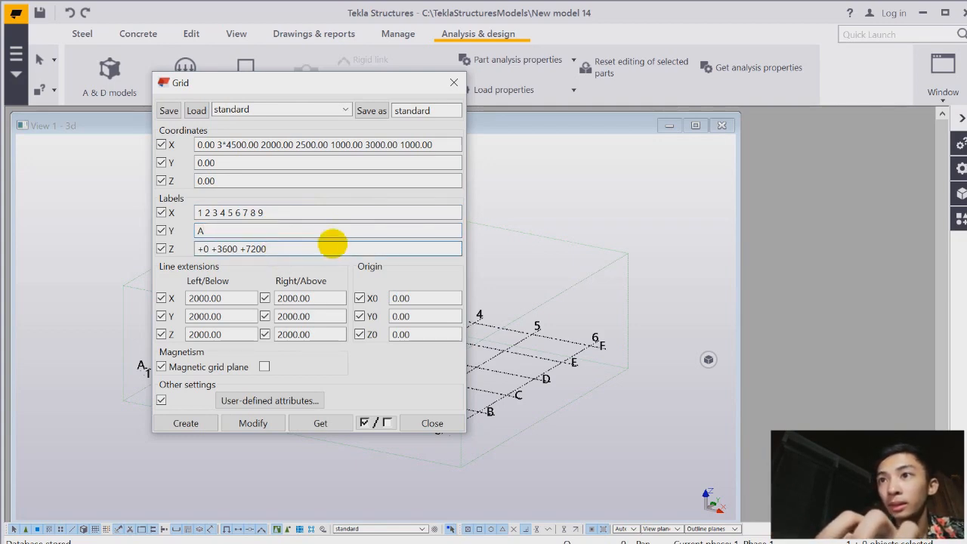
{"action": "key", "text": "BackSpace"}
{"action": "key", "text": "BackSpace"}
{"action": "key", "text": "BackSpace"}
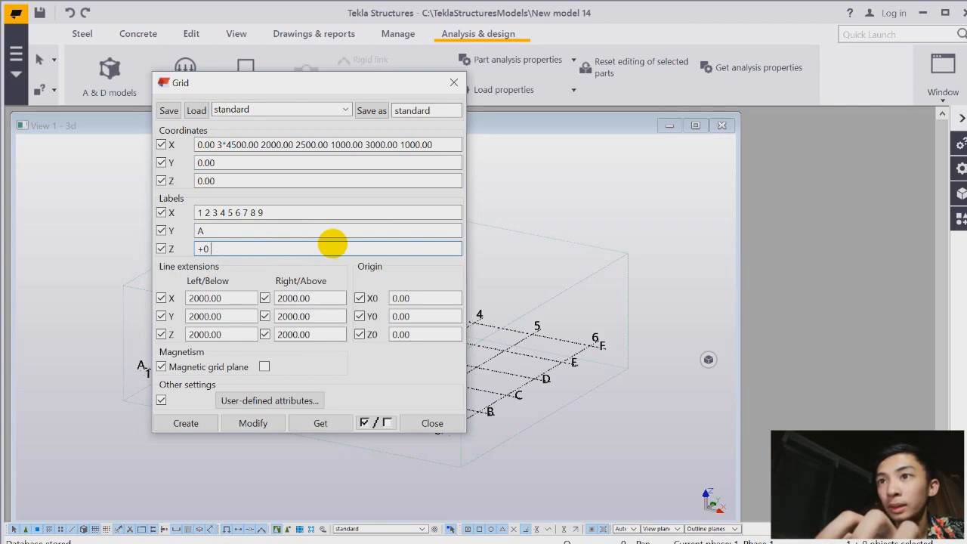
{"action": "type", "text": ")"}
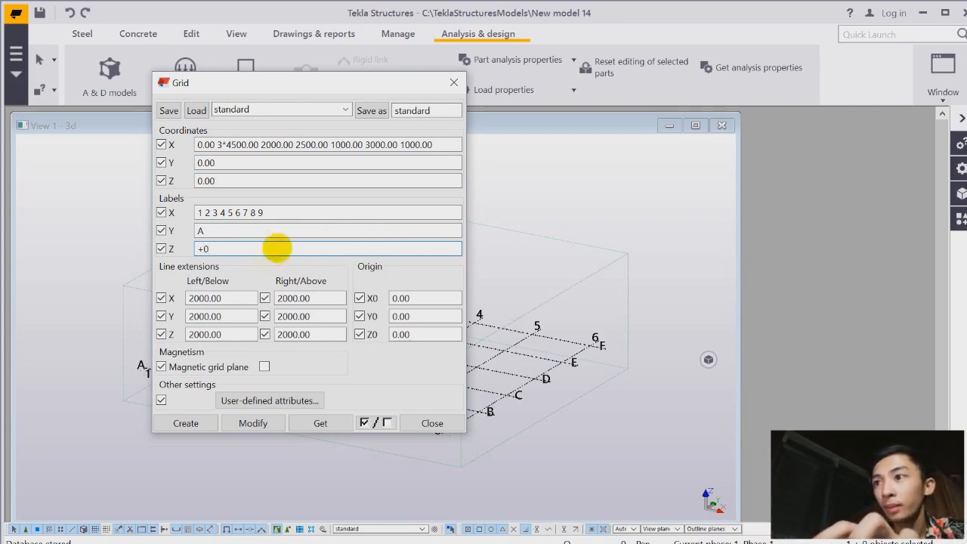
Step: Apply the new coordinates and labels to the existing grid, accept replacing its grid lines, and close the grid settings
{"action": "left_click", "coordinate": [254, 423]}
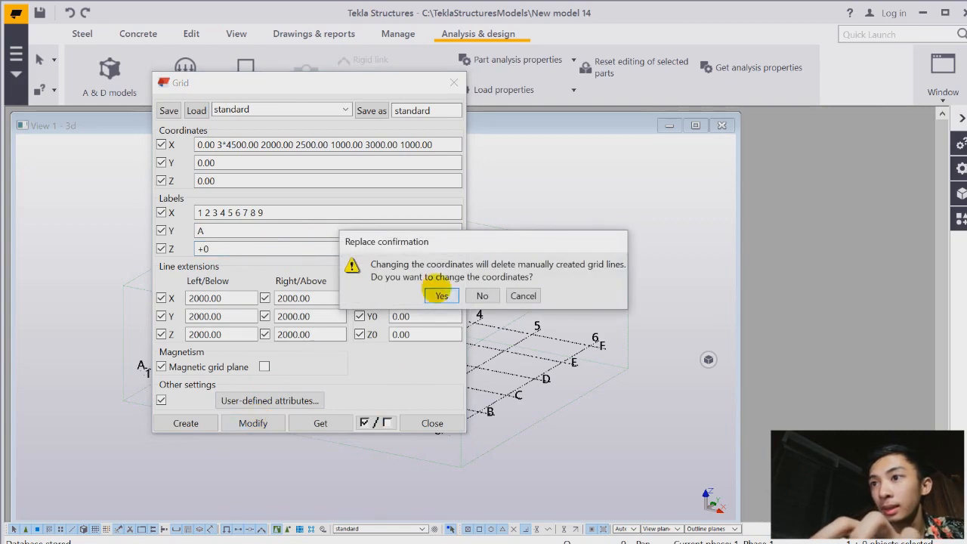
{"action": "left_click", "coordinate": [441, 296]}
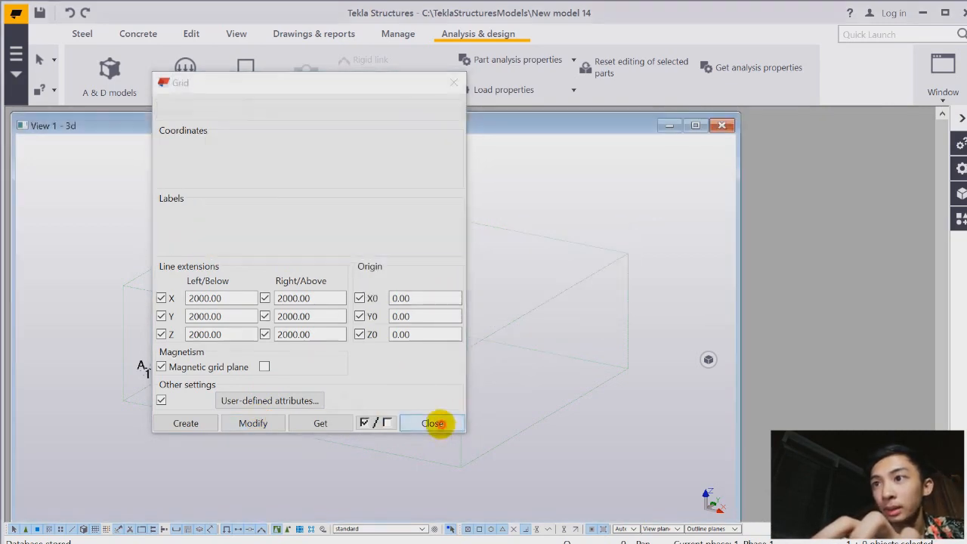
{"action": "left_click", "coordinate": [432, 423]}
Step: Model concrete beams end to end along grid line A, from grid 1 to grid 9
{"action": "middle_click_drag", "start_coordinate": [253, 414], "coordinate": [325, 399]}
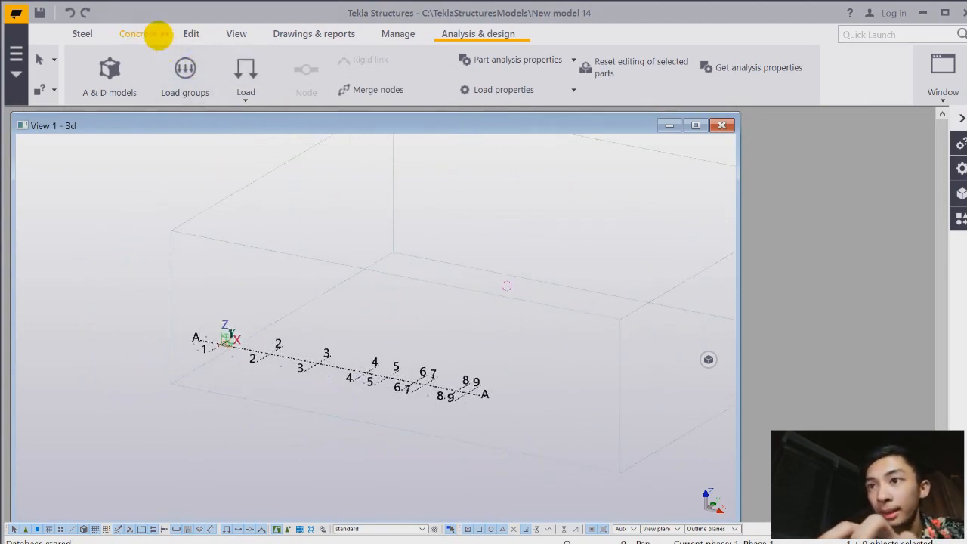
{"action": "left_click", "coordinate": [135, 33]}
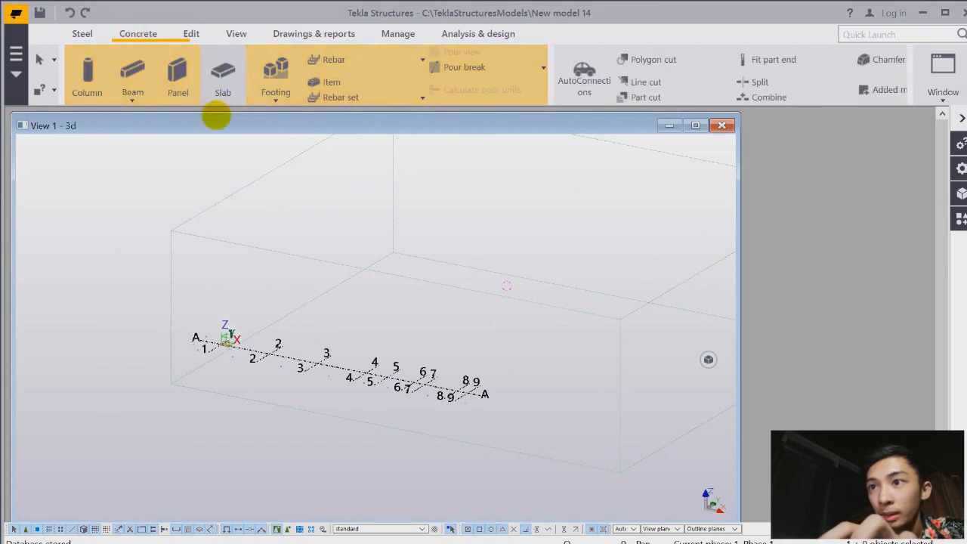
{"action": "left_click", "coordinate": [130, 69]}
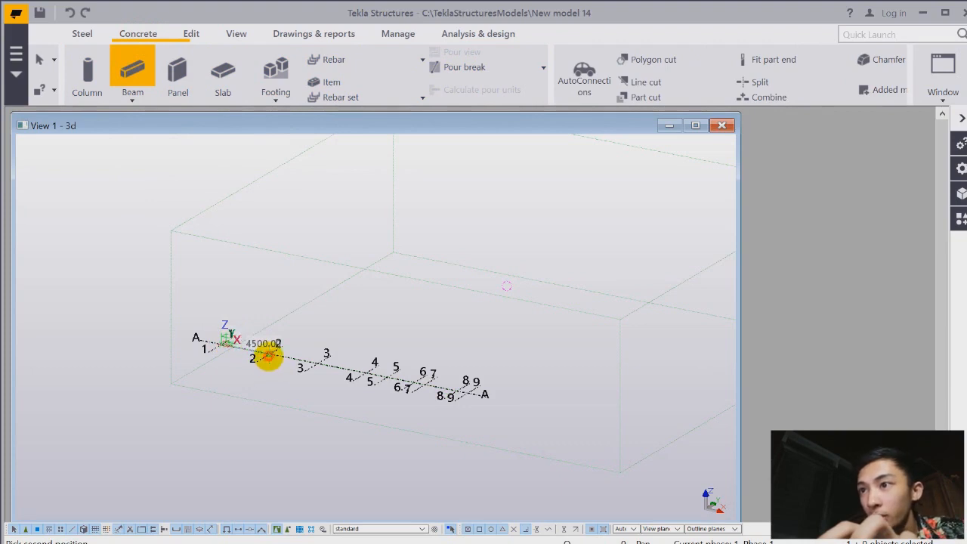
{"action": "left_click", "coordinate": [270, 354]}
{"action": "left_click", "coordinate": [270, 353]}
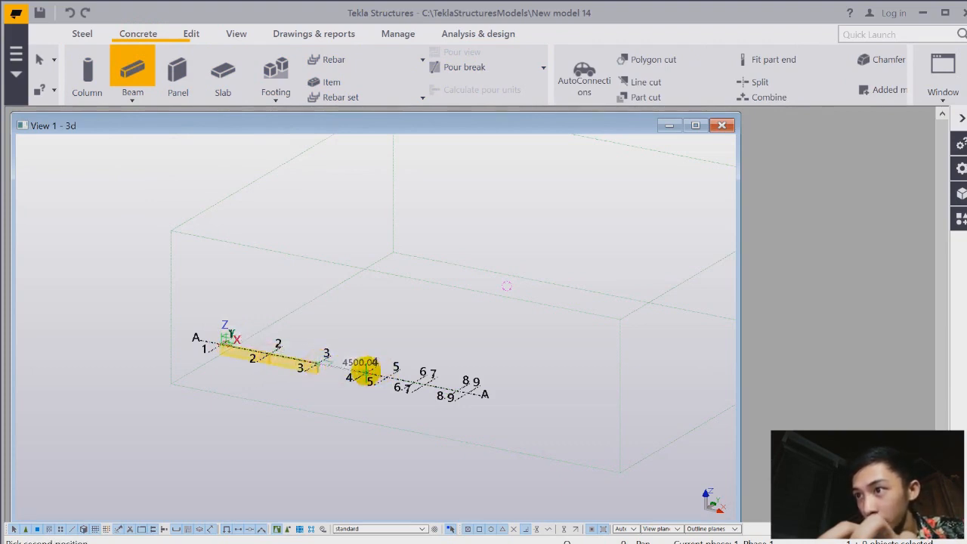
{"action": "left_click", "coordinate": [413, 381]}
{"action": "left_click", "coordinate": [468, 392]}
{"action": "key", "text": "Escape"}
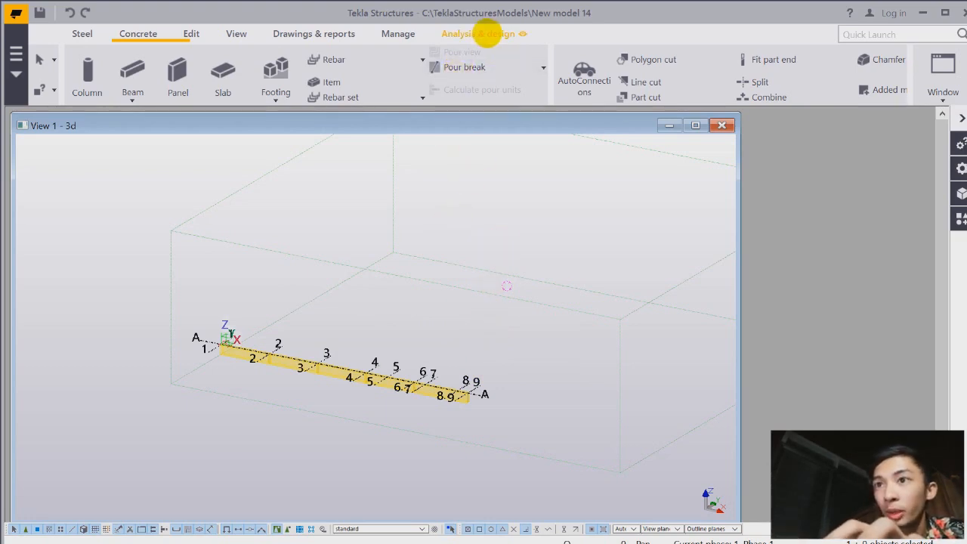
Step: Create a triangular line load with P1z of -12000 N/m on the beams from grid 1 to grid 3
{"action": "left_click", "coordinate": [491, 33]}
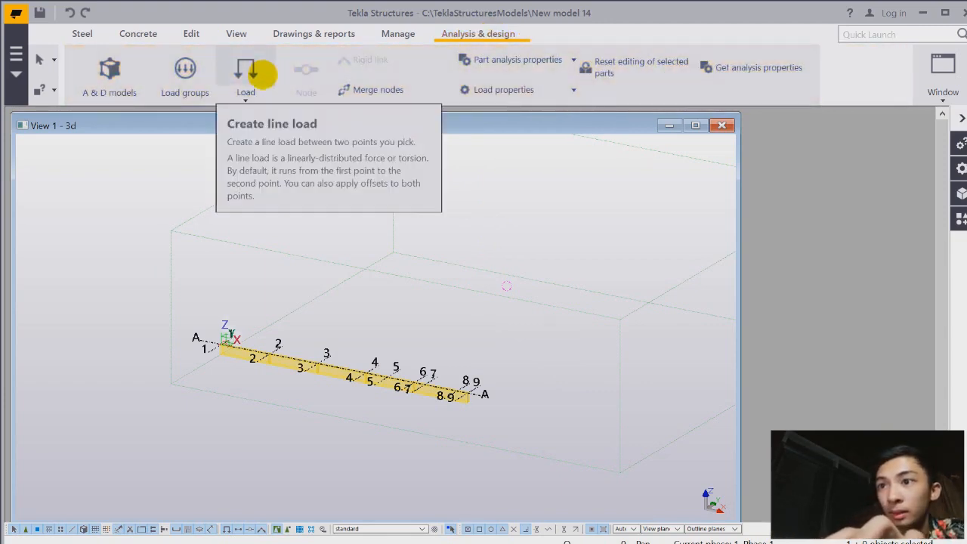
{"action": "double_click", "coordinate": [257, 72]}
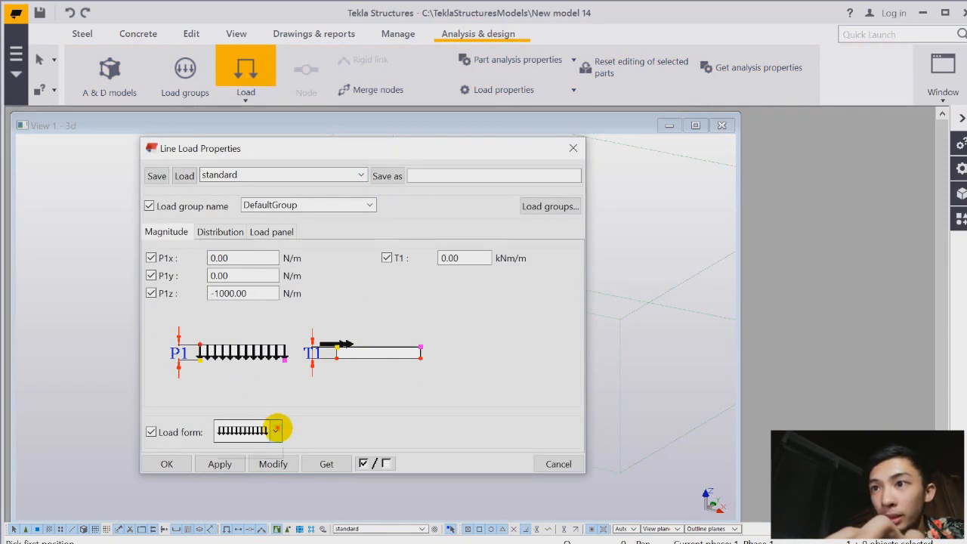
{"action": "left_click", "coordinate": [276, 429]}
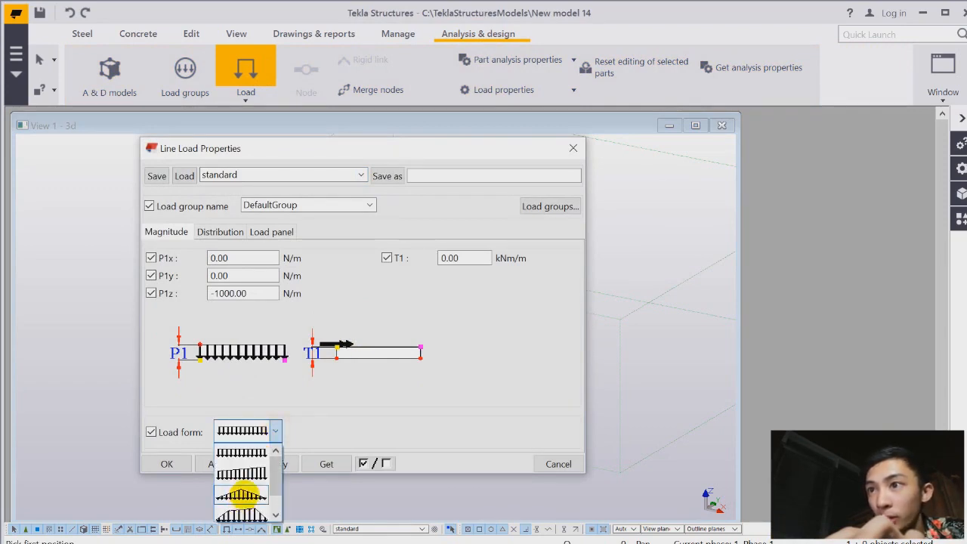
{"action": "left_click", "coordinate": [242, 495]}
{"action": "left_click", "coordinate": [239, 292]}
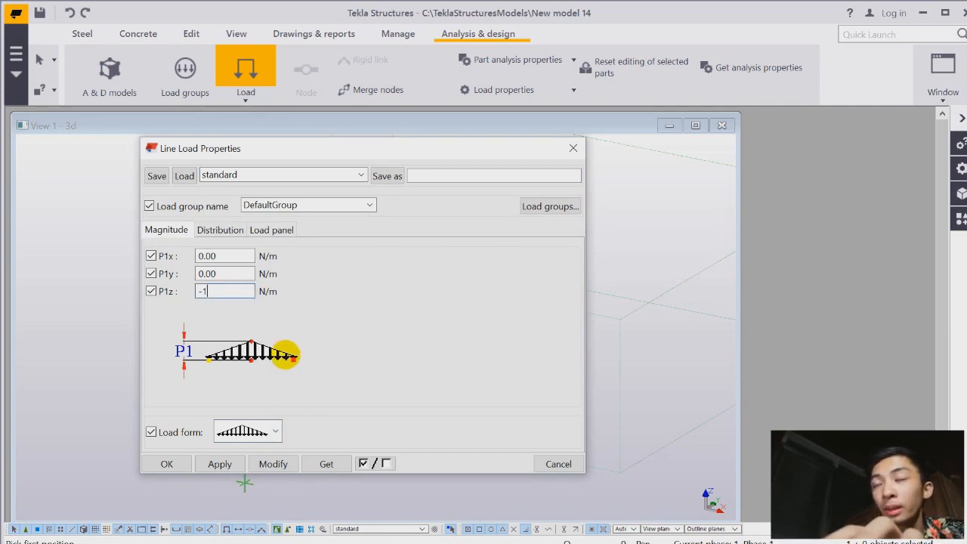
{"action": "type", "text": "2"}
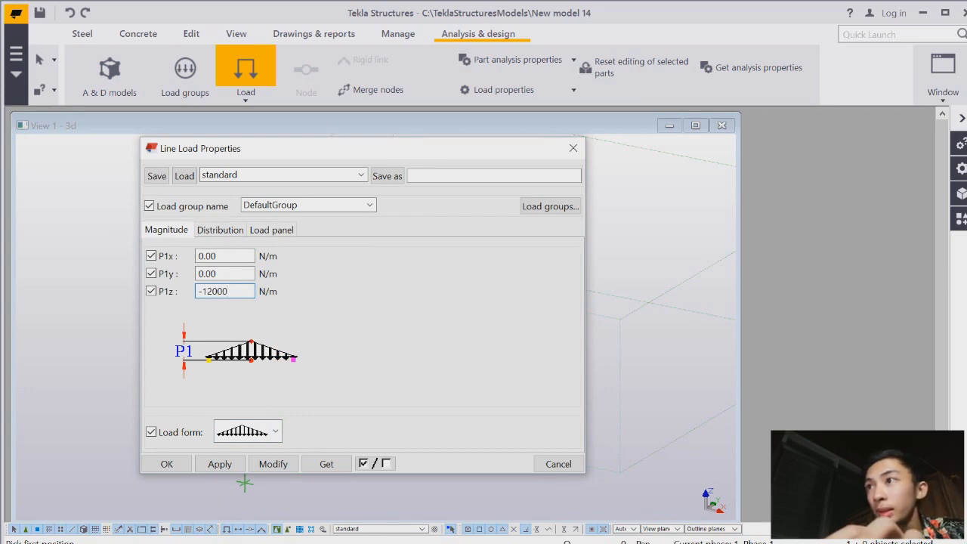
{"action": "type", "text": "000"}
{"action": "left_click", "coordinate": [274, 463]}
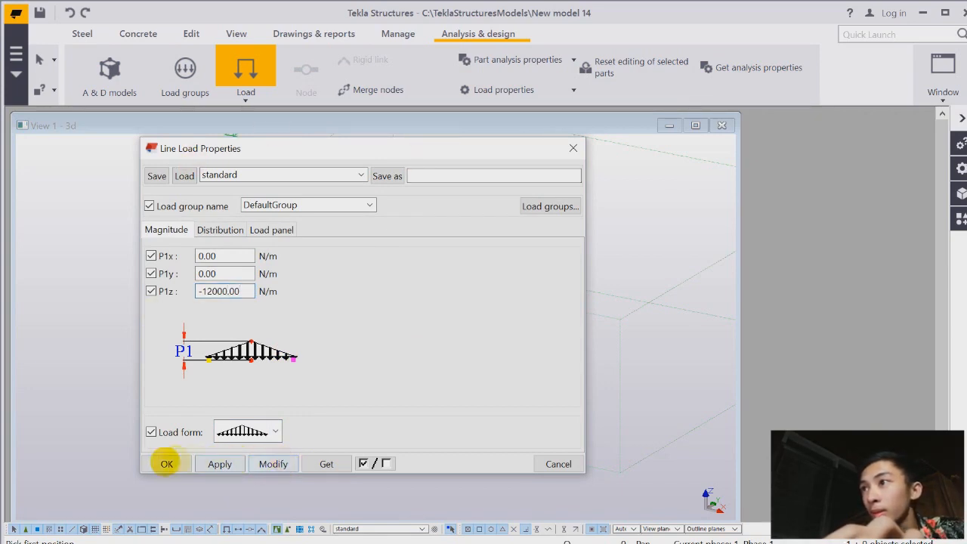
{"action": "left_click", "coordinate": [165, 463]}
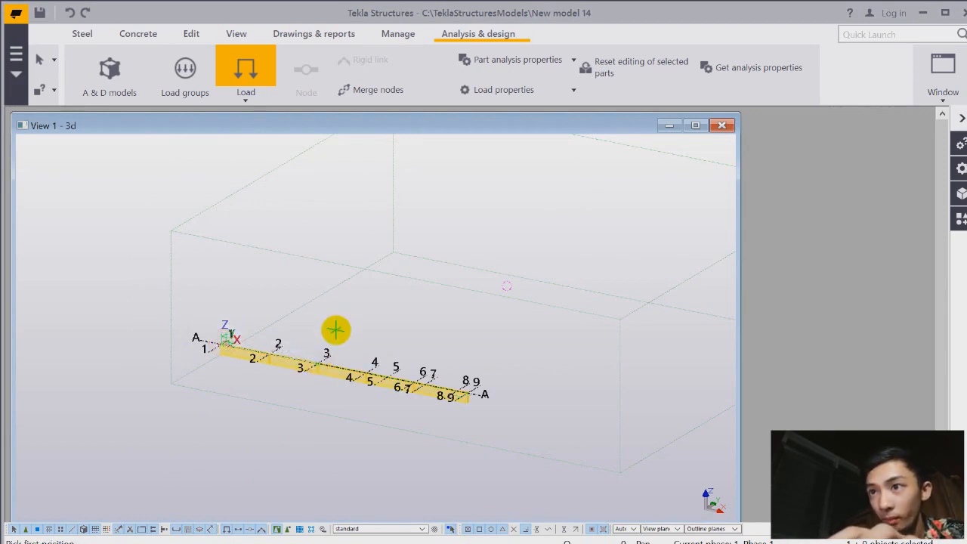
{"action": "key", "text": "Escape"}
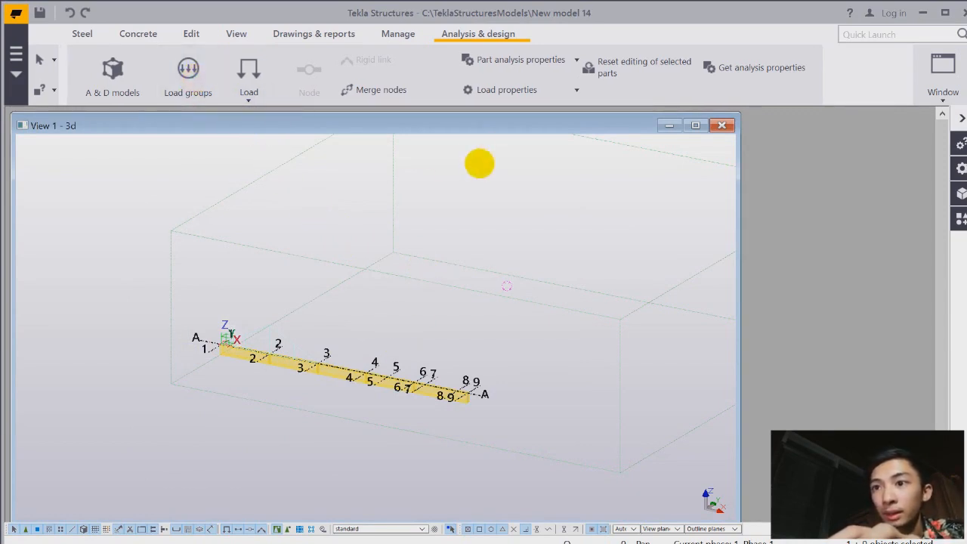
Step: Change the colour of the DefaultGroup load group to black
{"action": "left_click", "coordinate": [188, 72]}
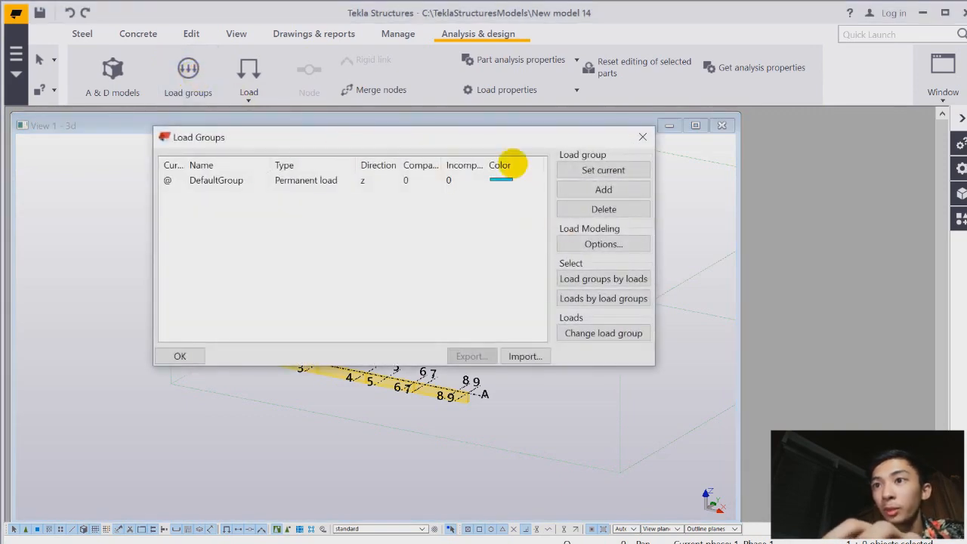
{"action": "left_click", "coordinate": [532, 179]}
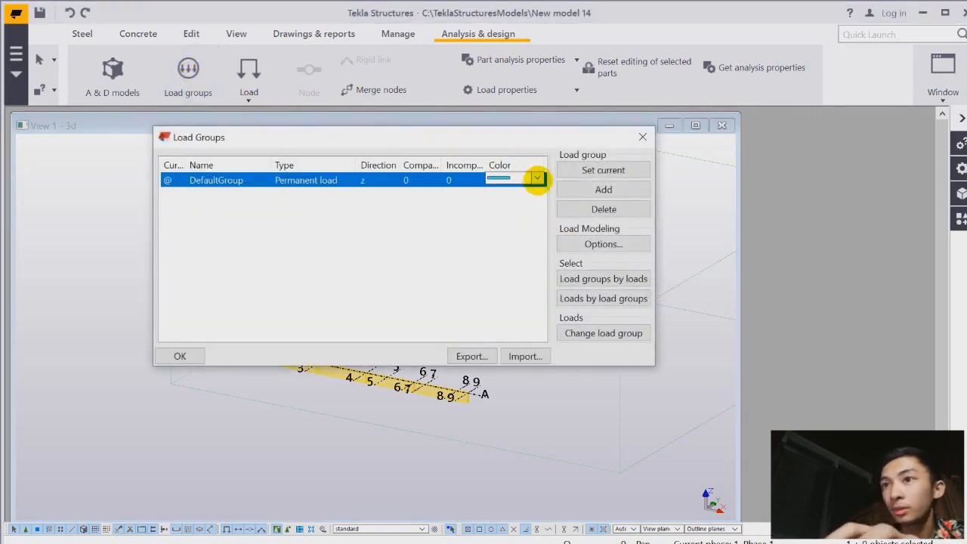
{"action": "left_click", "coordinate": [536, 180]}
{"action": "left_click", "coordinate": [503, 196]}
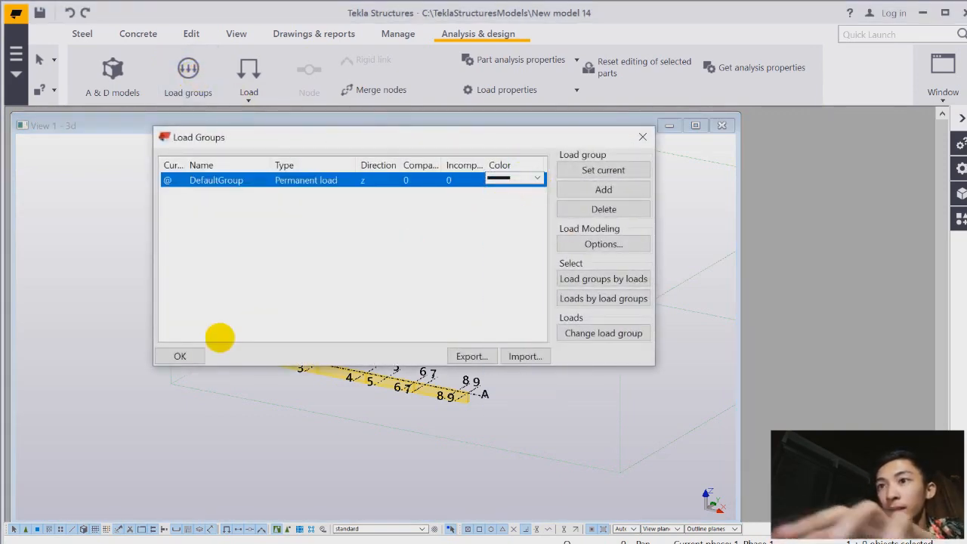
{"action": "left_click", "coordinate": [189, 355]}
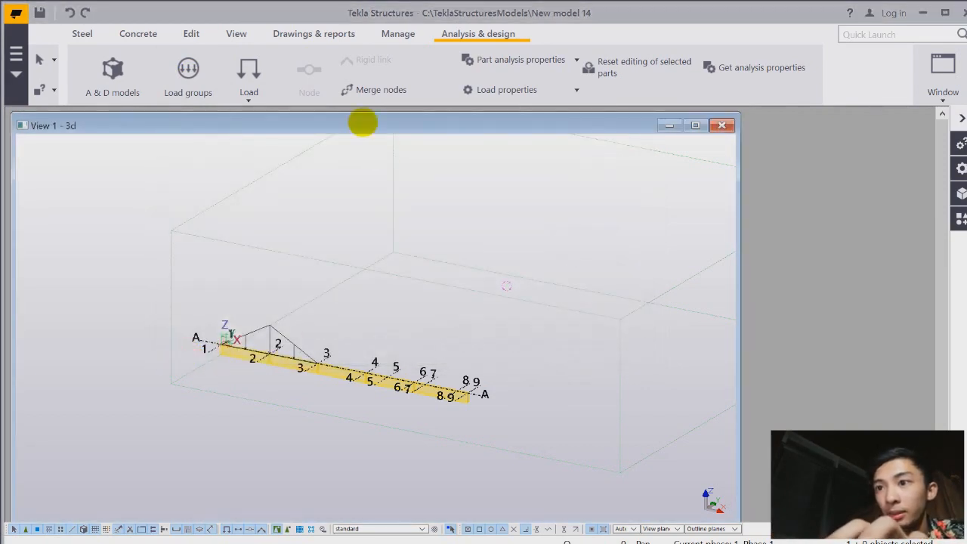
Step: Create a uniform line load with P1z of -15000 N/m on the beam from grid 3 to grid 4
{"action": "left_click", "coordinate": [249, 69]}
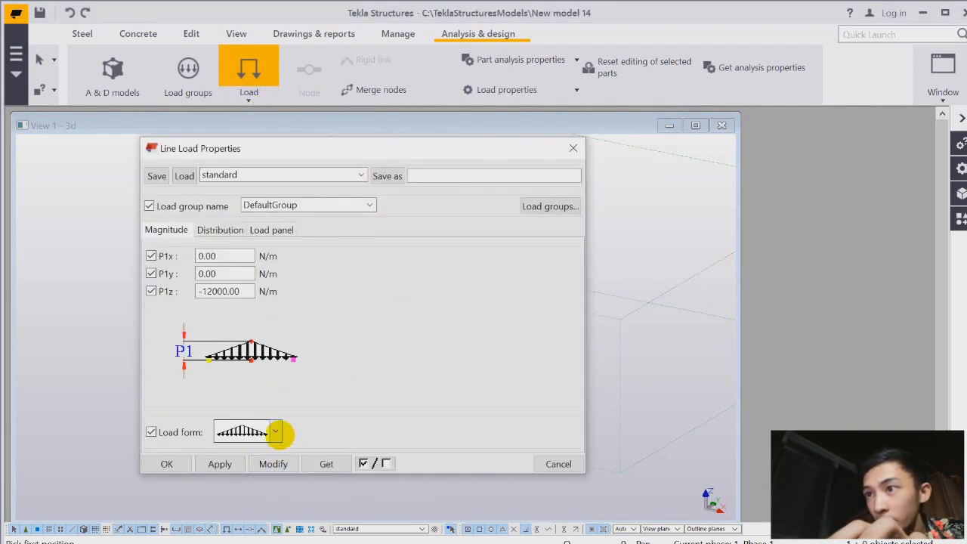
{"action": "left_click", "coordinate": [275, 431]}
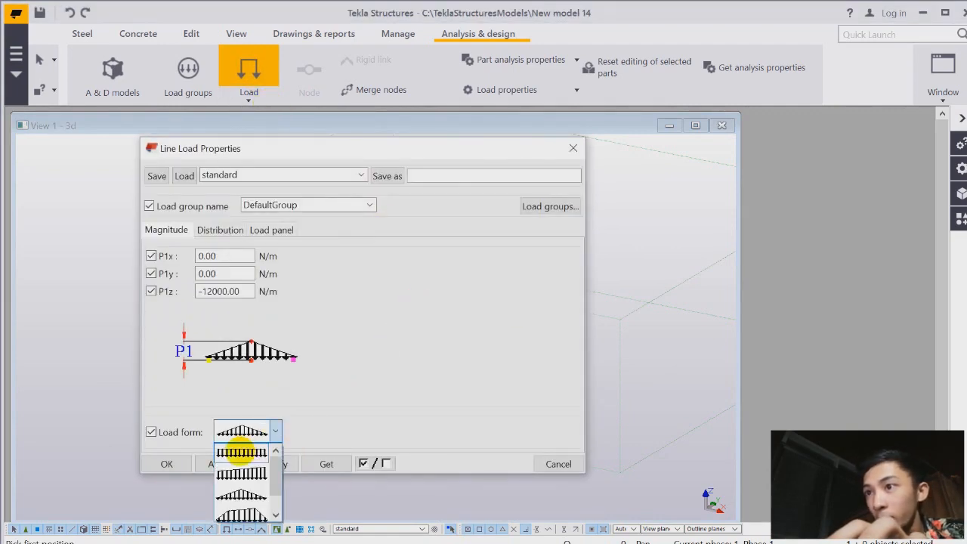
{"action": "left_click", "coordinate": [241, 452]}
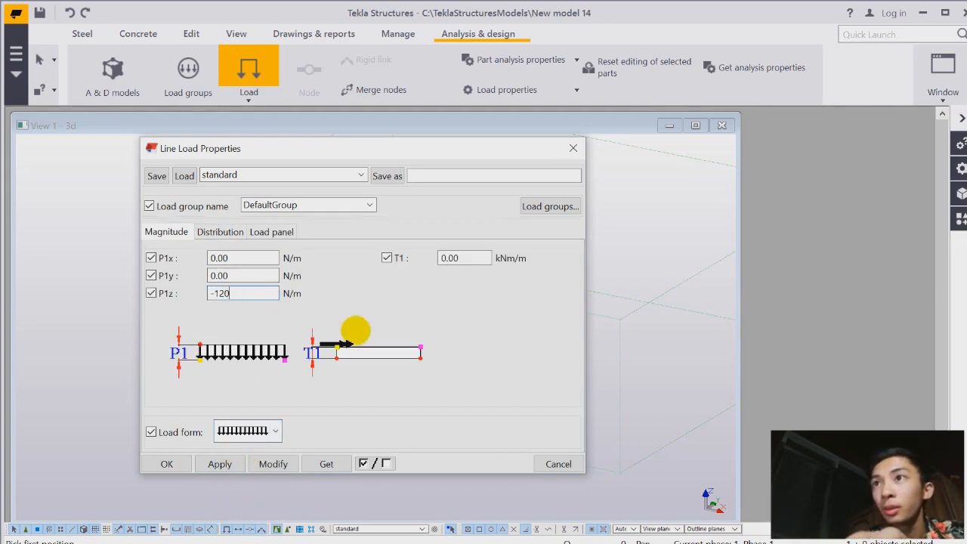
{"action": "type", "text": "500"}
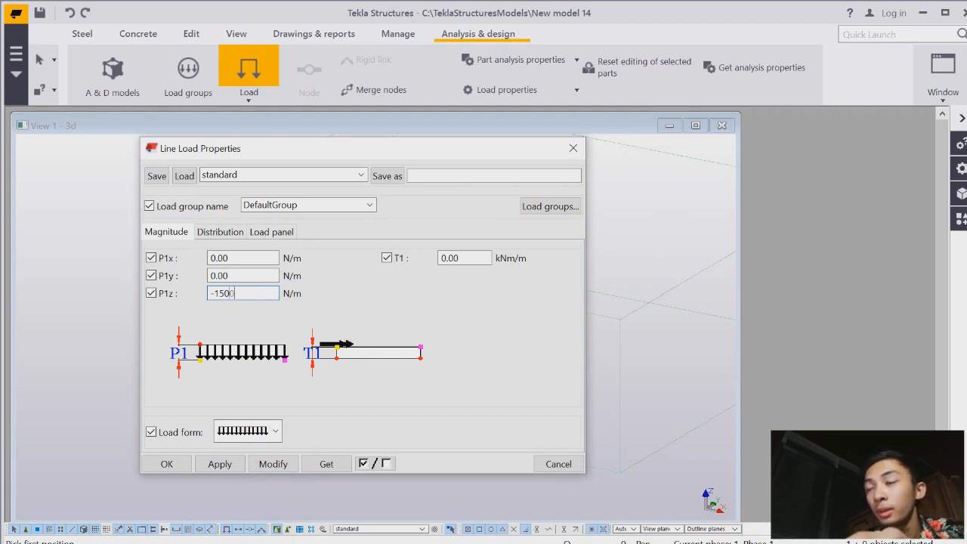
{"action": "type", "text": "0"}
{"action": "left_click", "coordinate": [275, 464]}
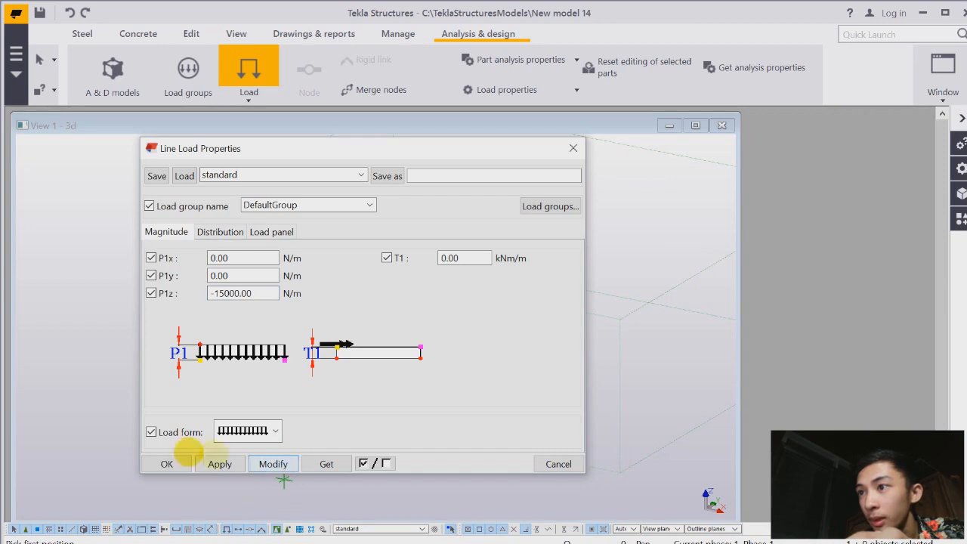
{"action": "left_click", "coordinate": [167, 463]}
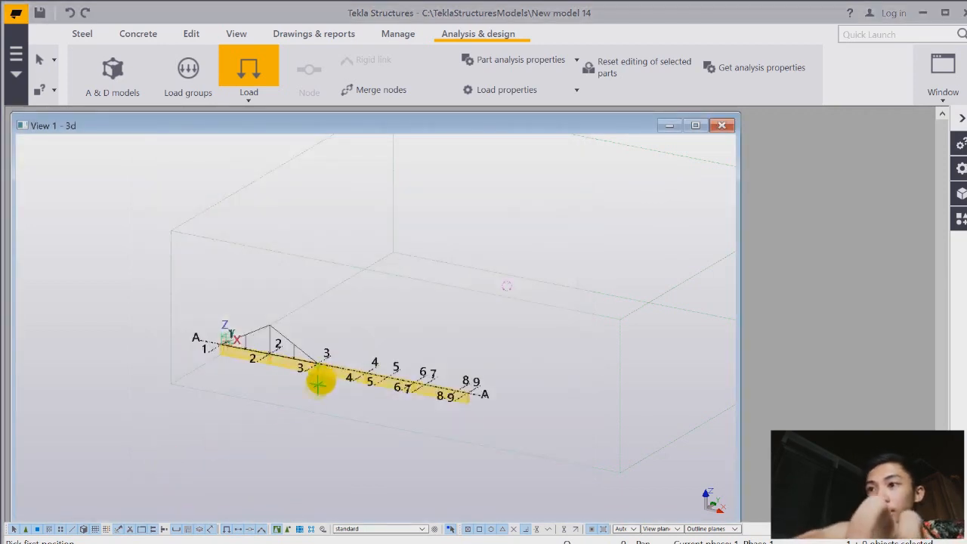
{"action": "left_click", "coordinate": [319, 363]}
{"action": "left_click", "coordinate": [367, 345]}
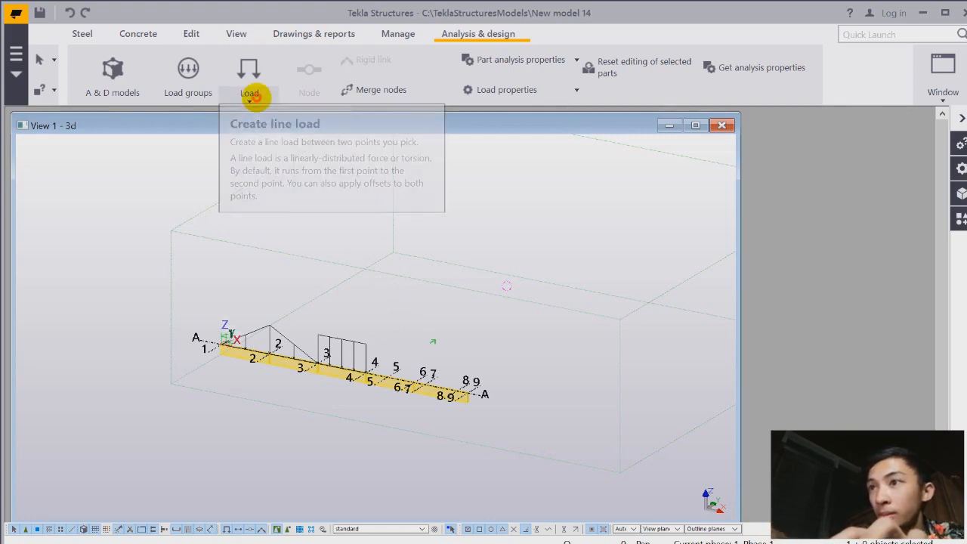
Step: Place point loads on the beams at grids 5, 7 and 8 along grid line A
{"action": "left_click", "coordinate": [252, 96]}
{"action": "left_click", "coordinate": [274, 153]}
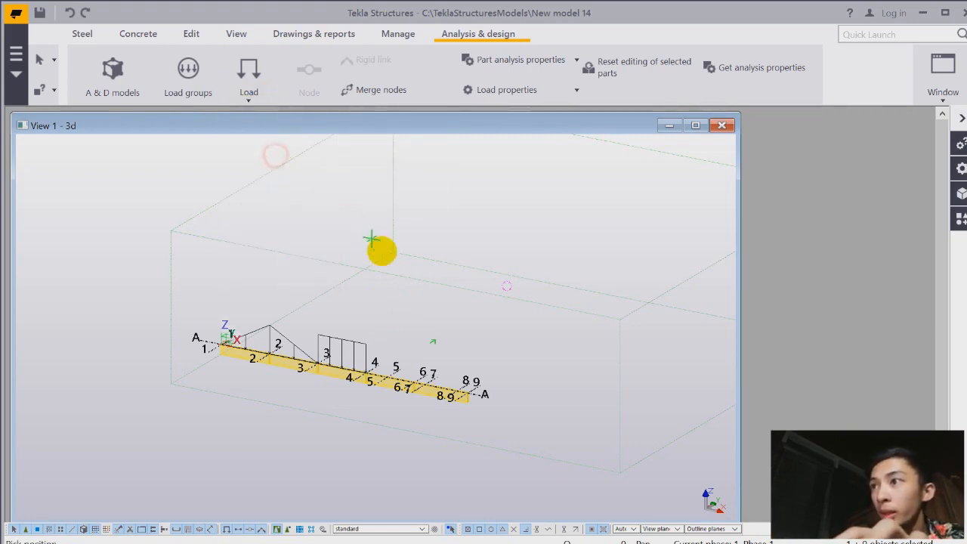
{"action": "left_click", "coordinate": [387, 376]}
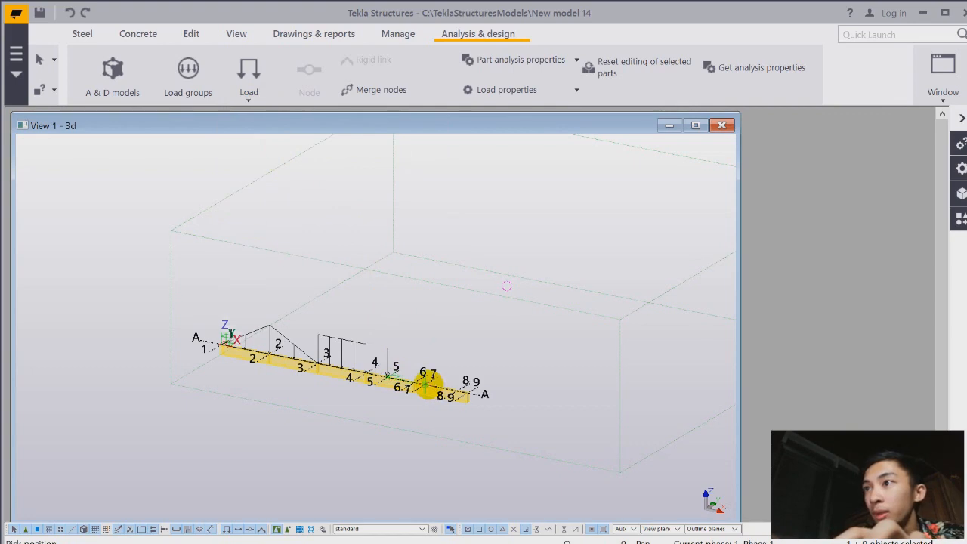
{"action": "left_click", "coordinate": [425, 382]}
{"action": "left_click", "coordinate": [456, 387]}
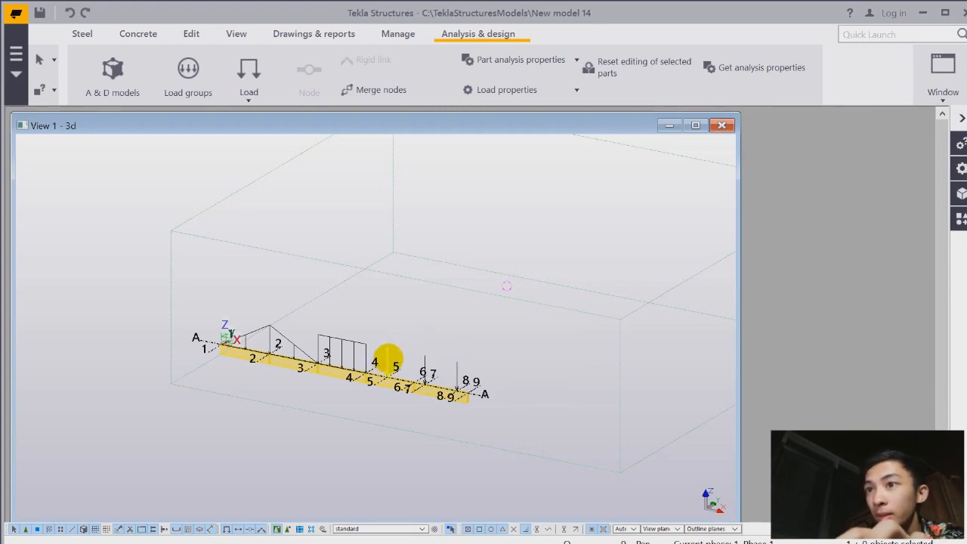
Step: Set the Myy moment of the point load at grid 5 to -6000 Nm
{"action": "double_click", "coordinate": [388, 359]}
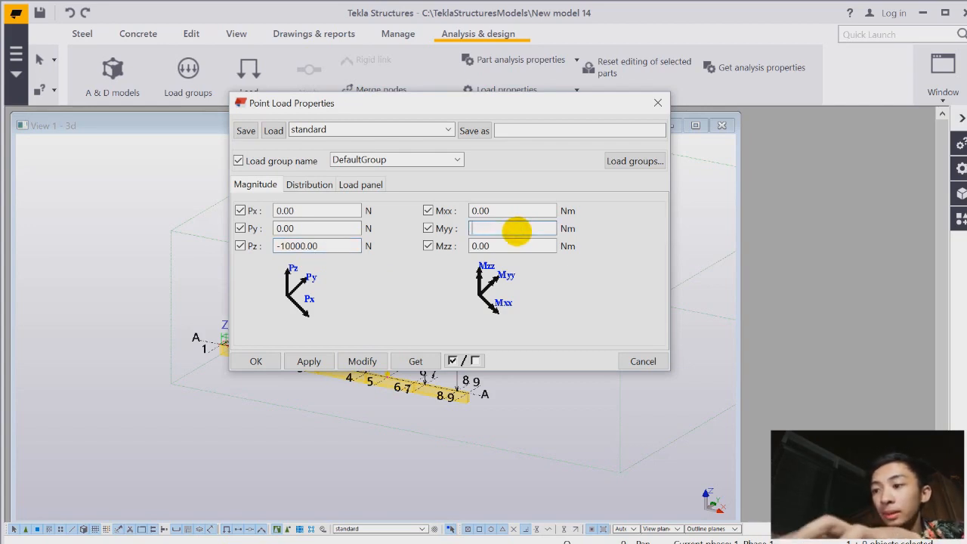
{"action": "type", "text": "-6000"}
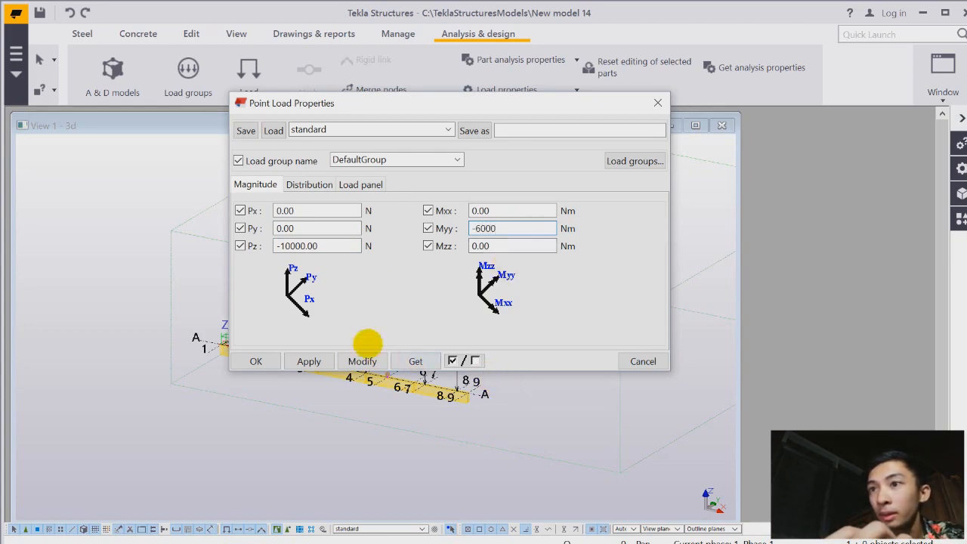
{"action": "left_click", "coordinate": [362, 362]}
{"action": "left_click", "coordinate": [255, 361]}
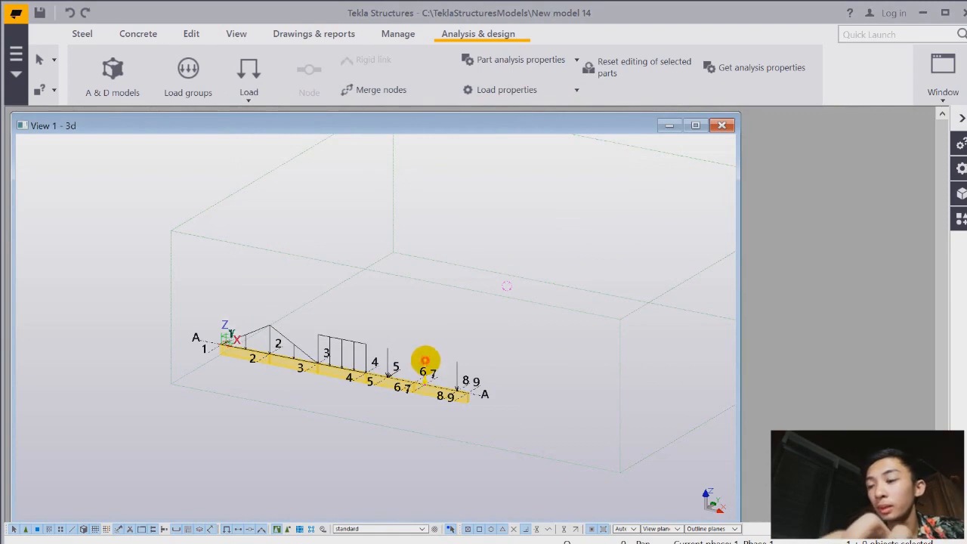
Step: Set the Pz force of the point load at grid 7 to -15000 N
{"action": "double_click", "coordinate": [426, 361]}
{"action": "left_click", "coordinate": [325, 245]}
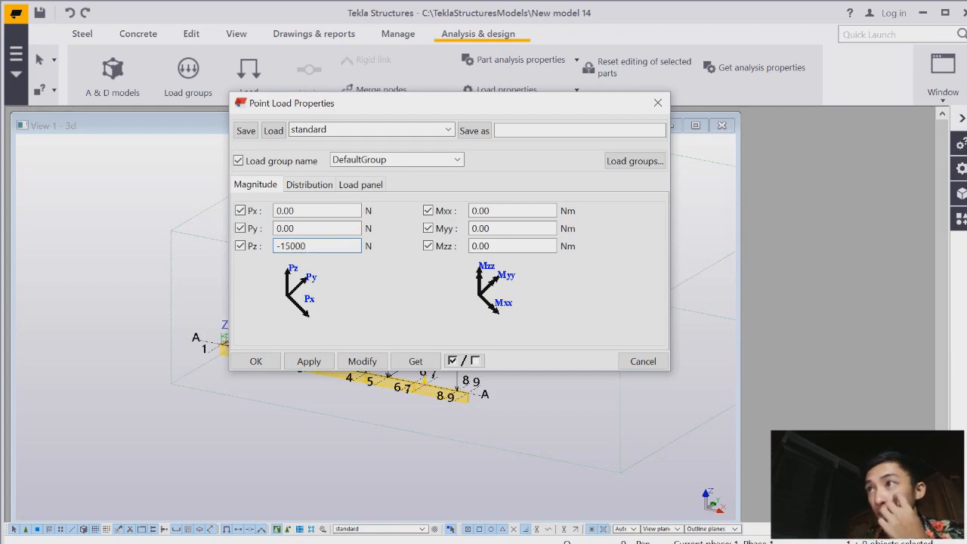
{"action": "left_click", "coordinate": [363, 361]}
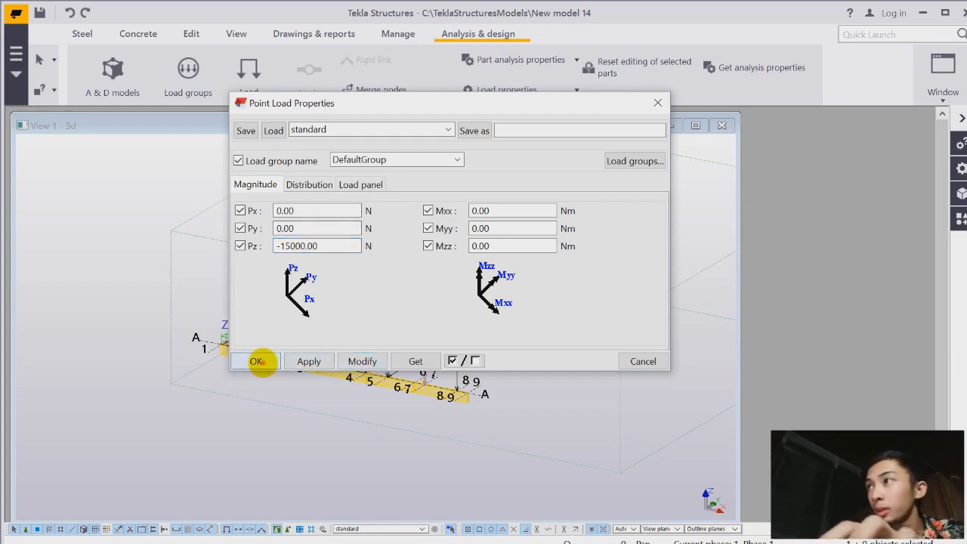
{"action": "left_click", "coordinate": [257, 361]}
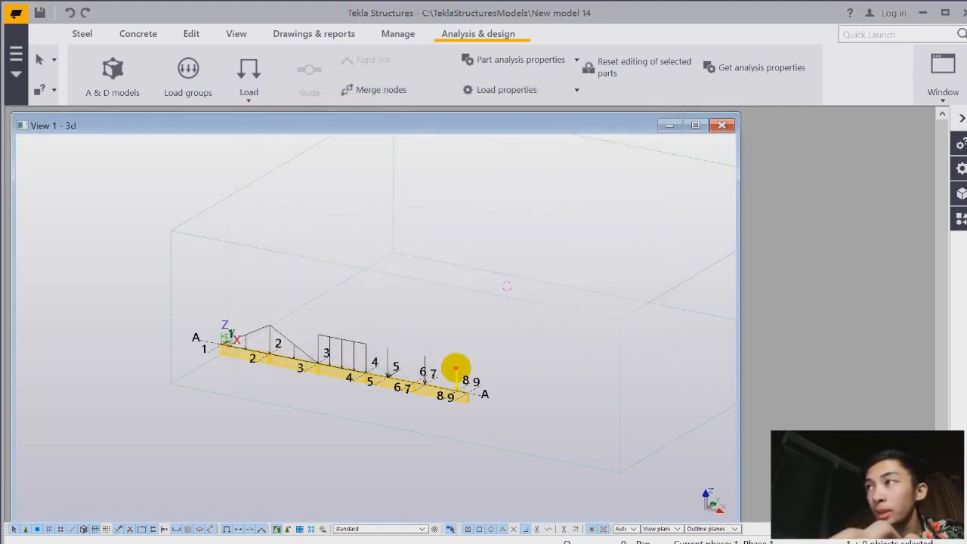
Step: Set the Pz force of the point load at grid 8 to -20000 N
{"action": "double_click", "coordinate": [456, 369]}
{"action": "left_click", "coordinate": [341, 248]}
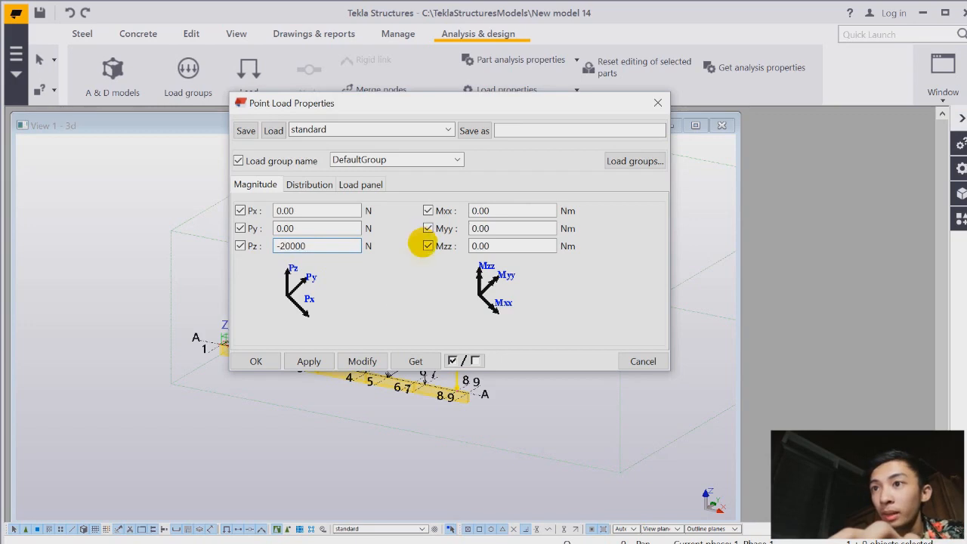
{"action": "left_click", "coordinate": [362, 362]}
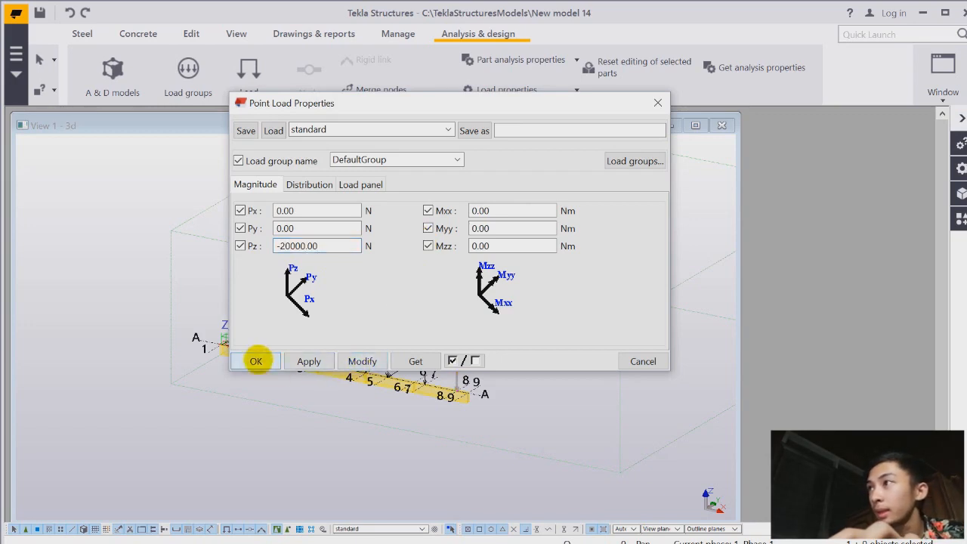
{"action": "left_click", "coordinate": [256, 361]}
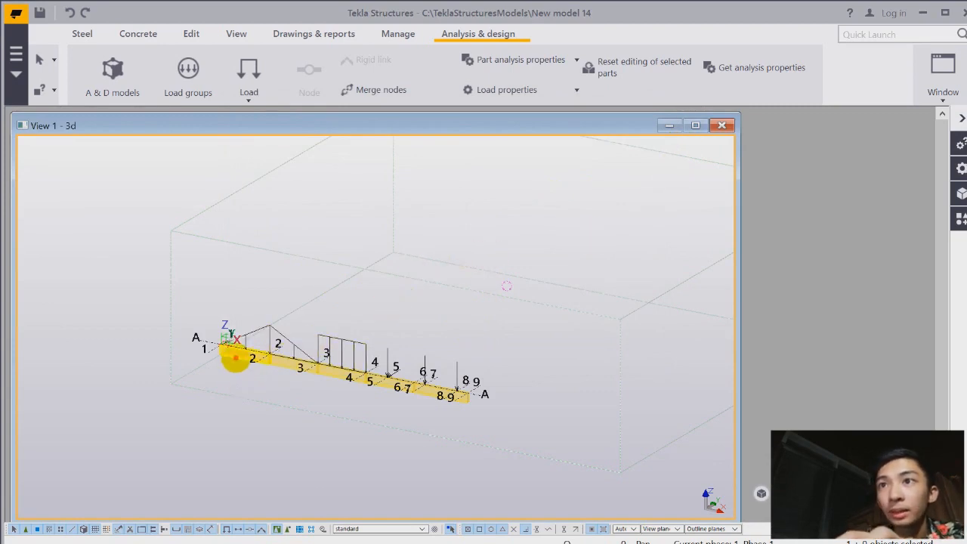
Step: Set the start release of the beam from grid 1 to grid 2 to Supported, with Uy Free and Rx Pinned
{"action": "left_click", "coordinate": [236, 359]}
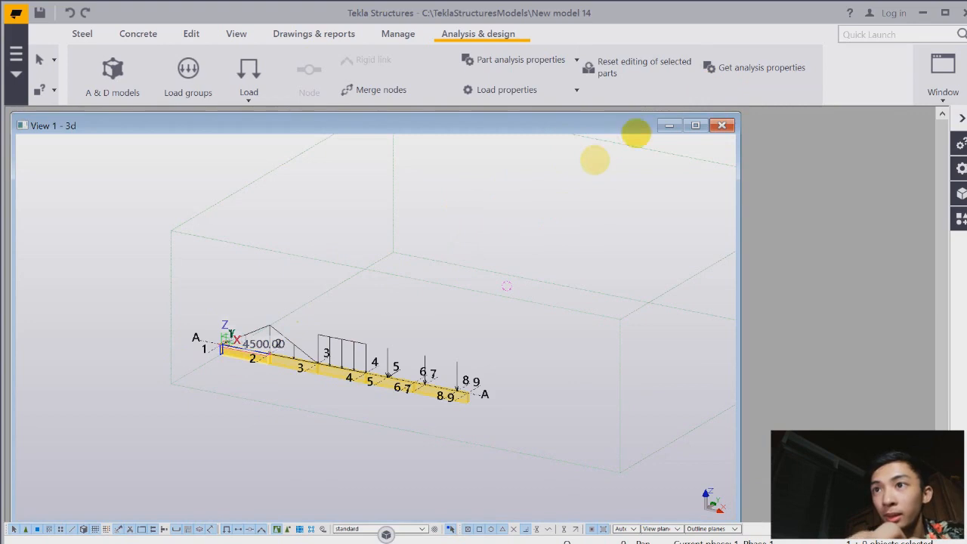
{"action": "left_click", "coordinate": [737, 71]}
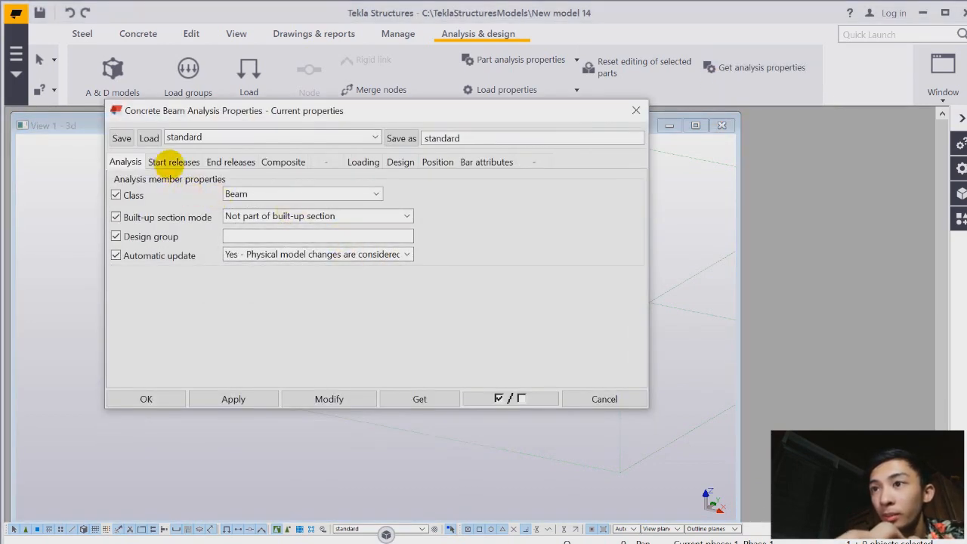
{"action": "left_click", "coordinate": [169, 162]}
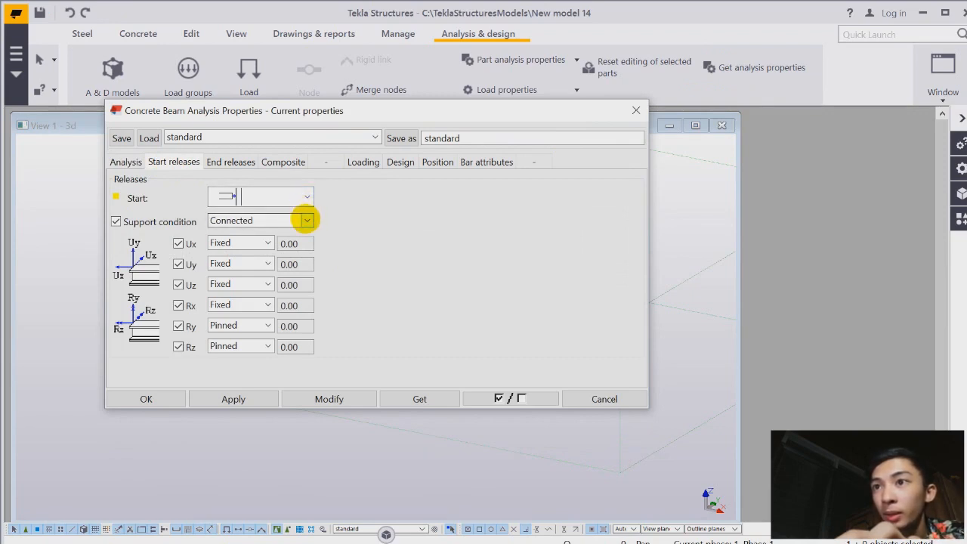
{"action": "left_click", "coordinate": [307, 220]}
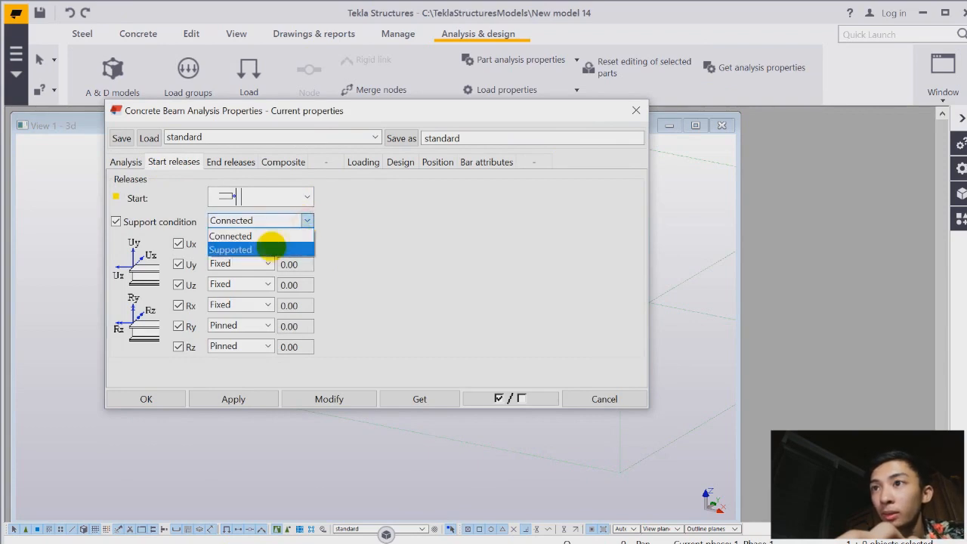
{"action": "left_click", "coordinate": [267, 246]}
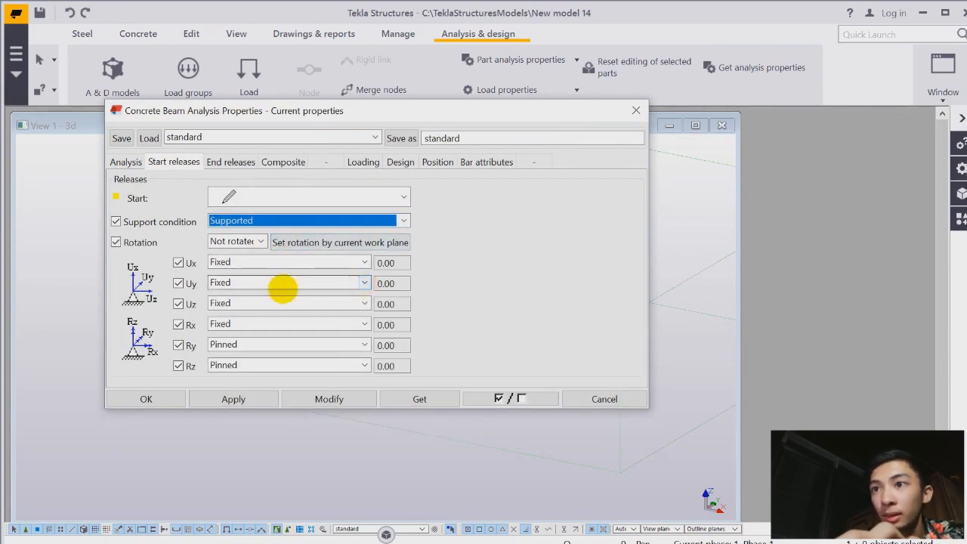
{"action": "left_click", "coordinate": [364, 282]}
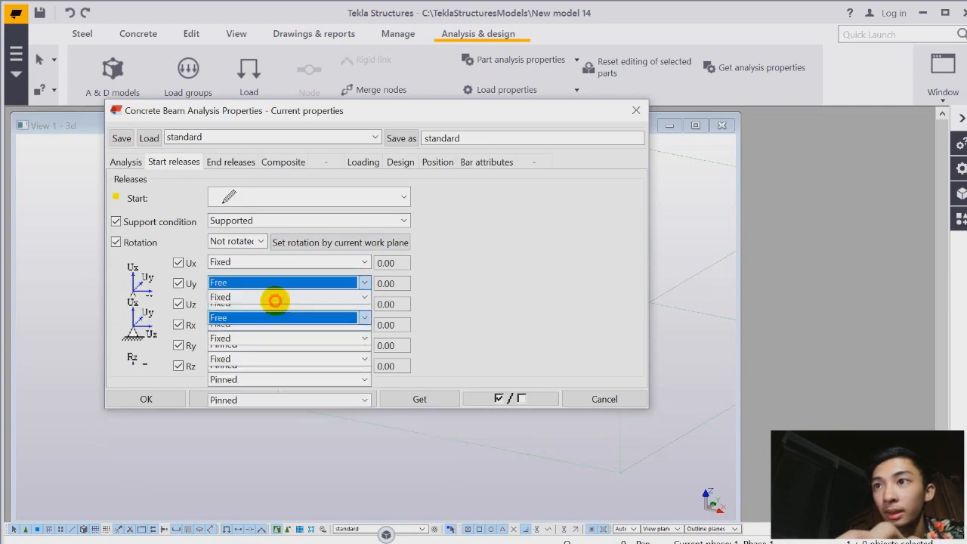
{"action": "left_click", "coordinate": [275, 301]}
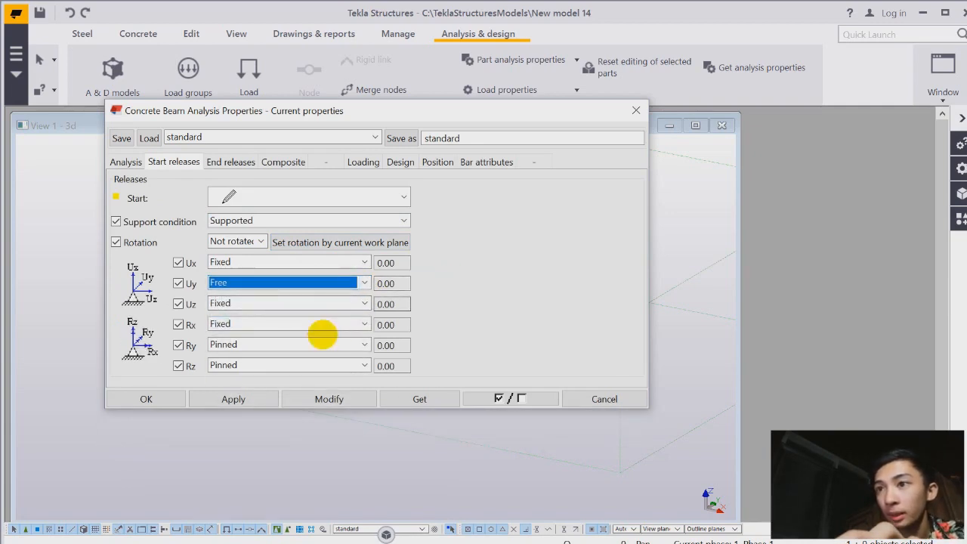
{"action": "left_click", "coordinate": [355, 324]}
{"action": "left_click", "coordinate": [298, 341]}
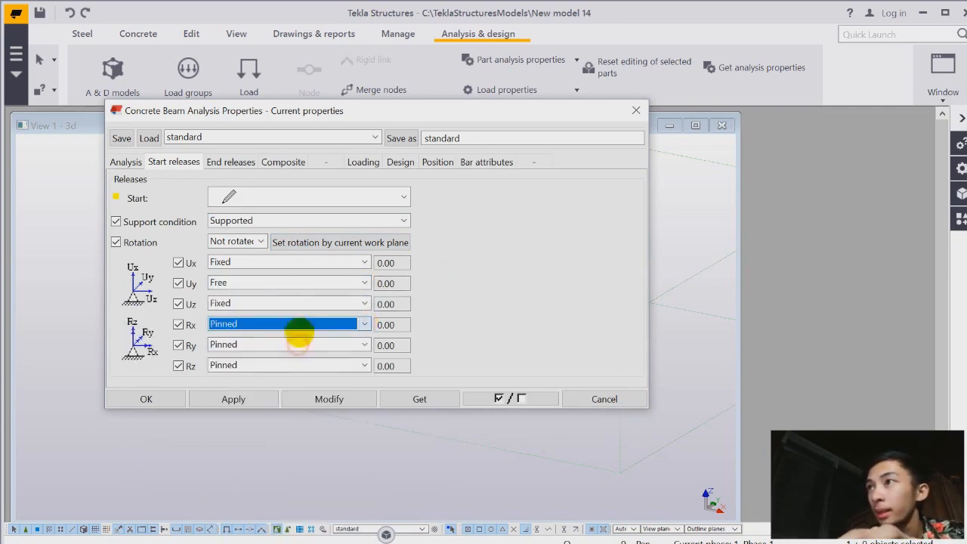
{"action": "left_click", "coordinate": [336, 399]}
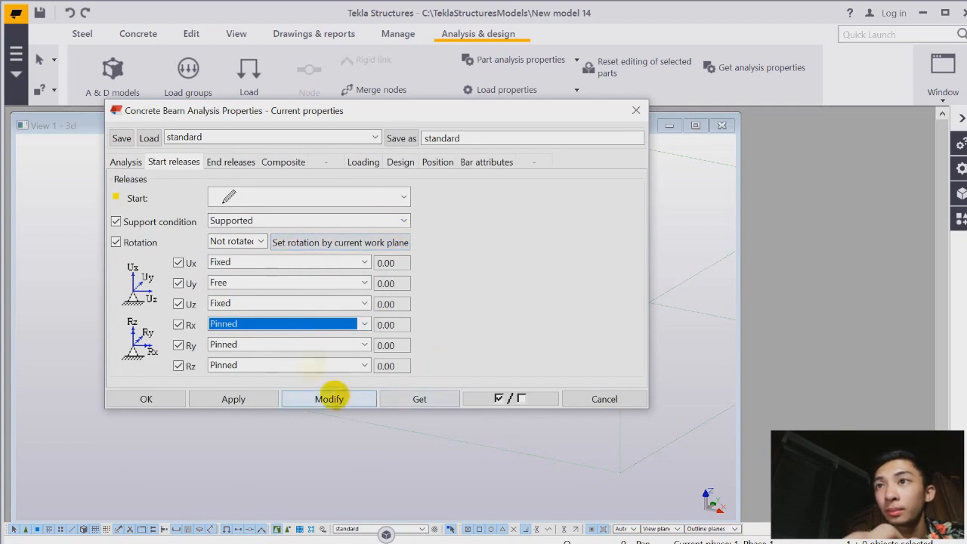
Step: Make the end release of the grid 1 to 2 beam fully fixed and close its analysis properties
{"action": "left_click", "coordinate": [234, 161]}
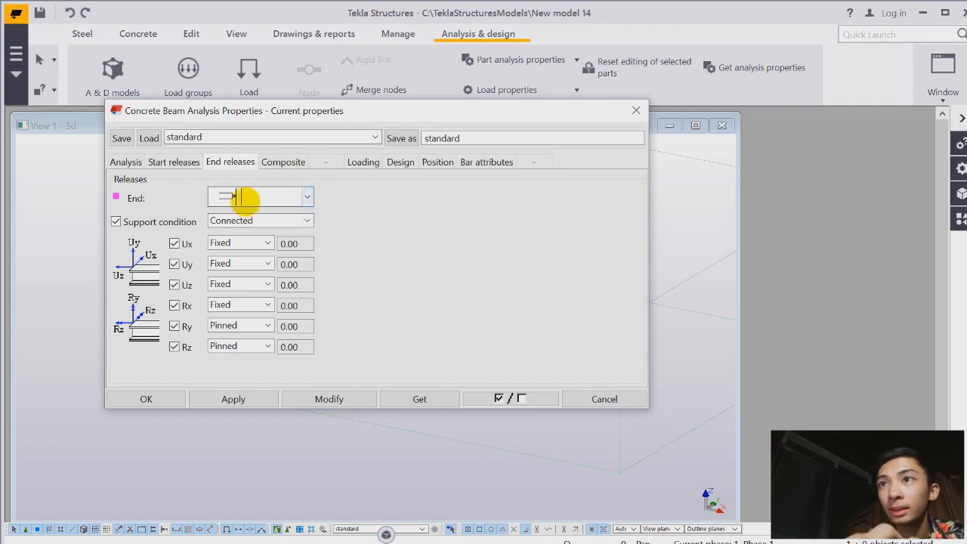
{"action": "left_click", "coordinate": [308, 197]}
{"action": "left_click", "coordinate": [263, 257]}
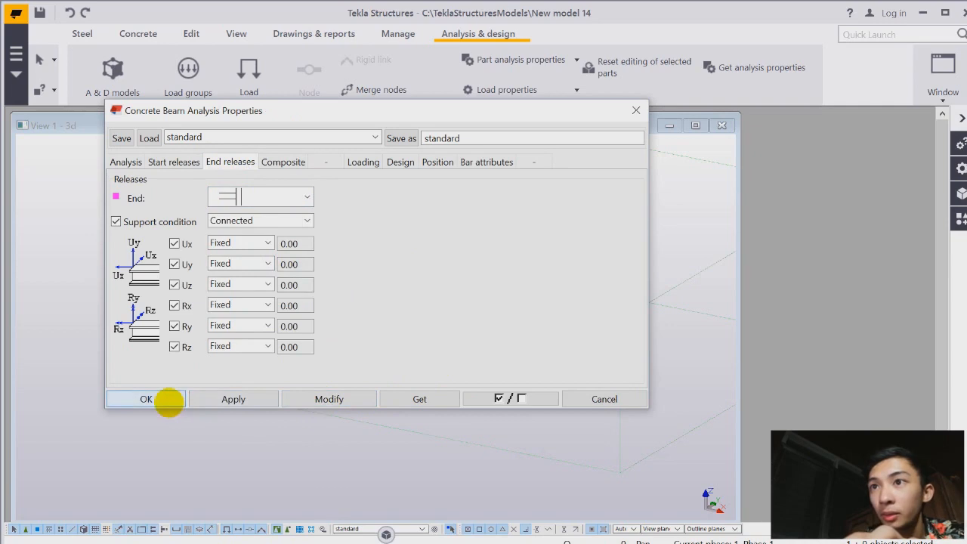
{"action": "left_click", "coordinate": [160, 401]}
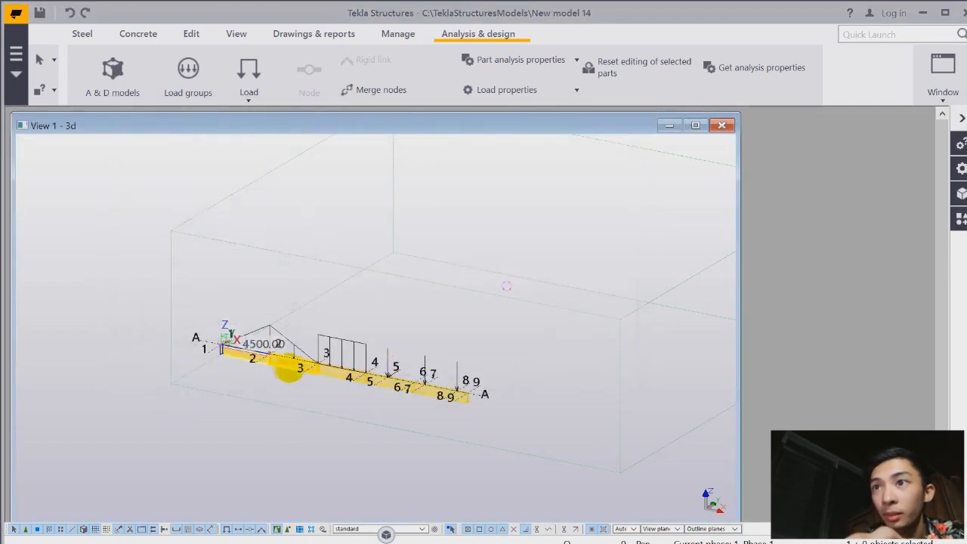
Step: Set the start release of the grid 2 to 3 beam to Supported with Ux Free, keeping its end Connected and fully fixed
{"action": "left_click", "coordinate": [286, 367]}
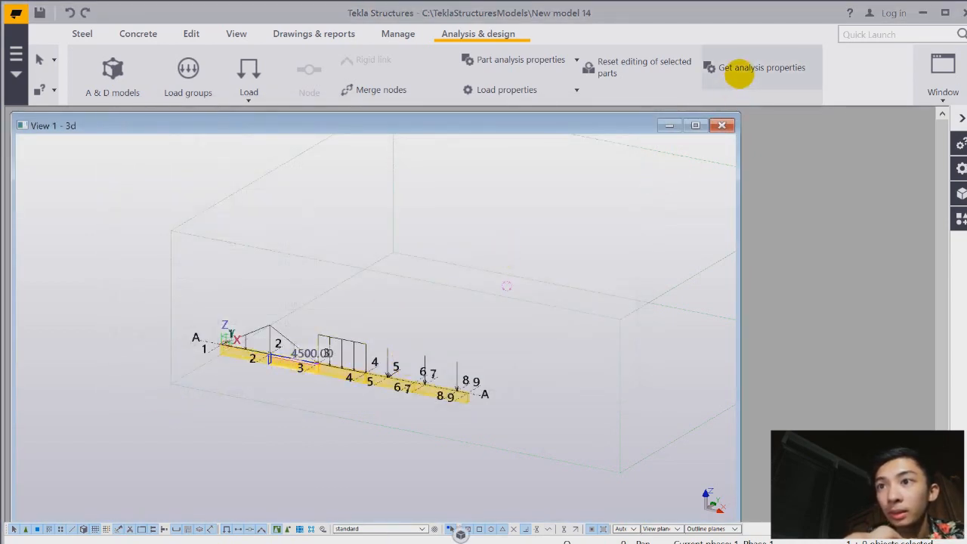
{"action": "left_click", "coordinate": [739, 73]}
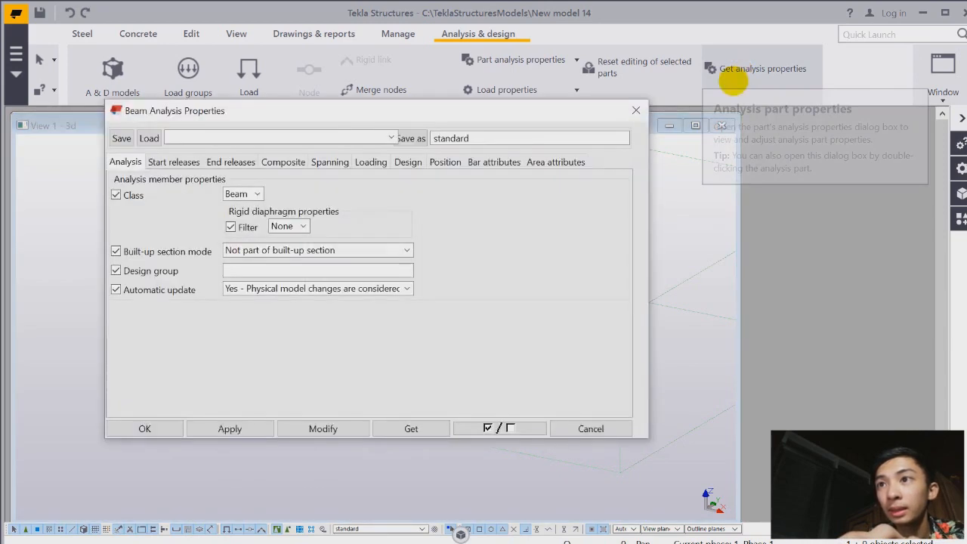
{"action": "left_click", "coordinate": [171, 161]}
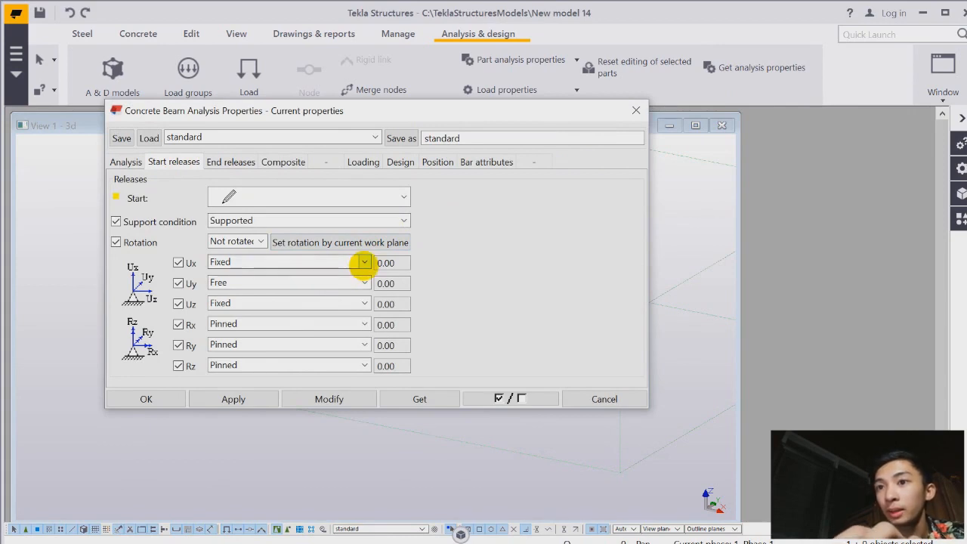
{"action": "left_click", "coordinate": [364, 262]}
{"action": "left_click", "coordinate": [259, 276]}
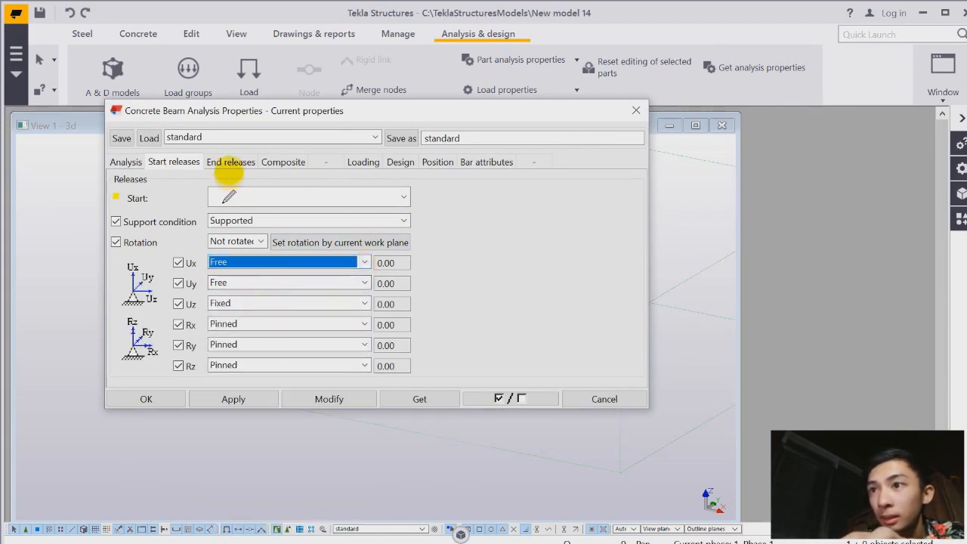
{"action": "left_click", "coordinate": [230, 162]}
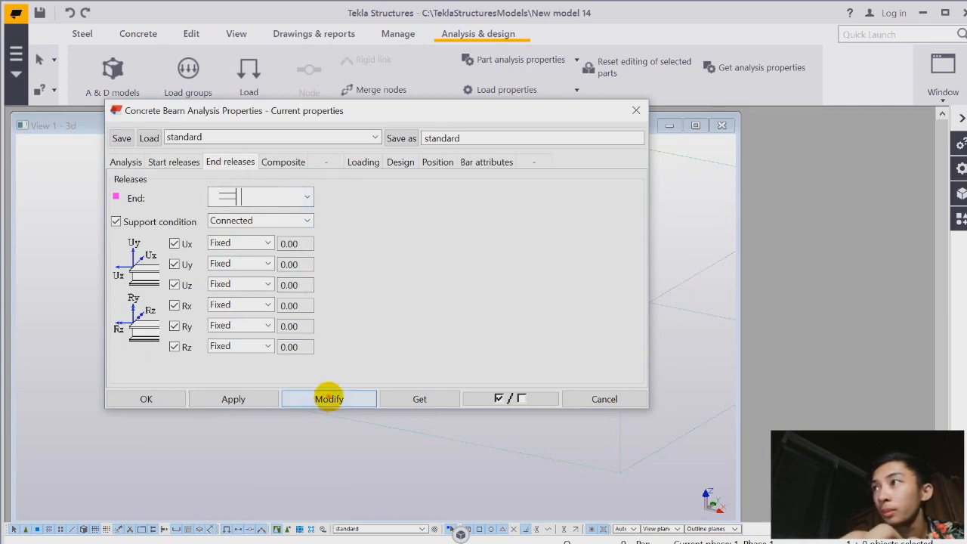
{"action": "left_click", "coordinate": [329, 399]}
{"action": "left_click", "coordinate": [148, 399]}
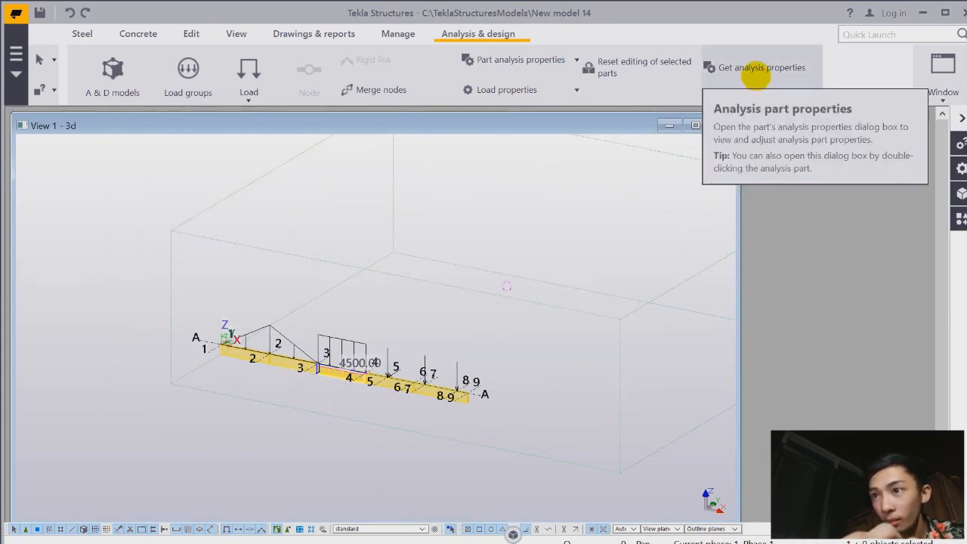
Step: Apply a Supported start release with Ux and Uy Free and a Connected, fully fixed end to the grid 3 to 4 beam
{"action": "left_click", "coordinate": [756, 75]}
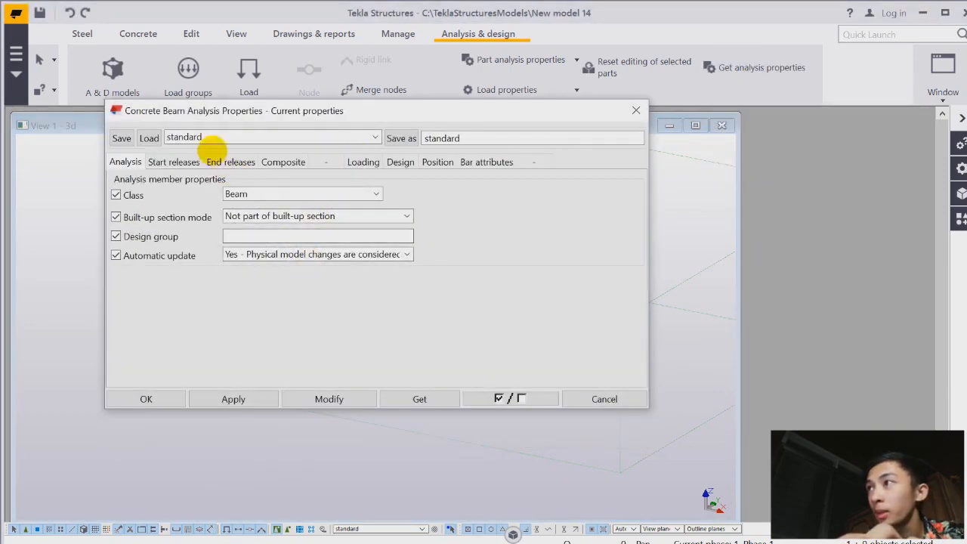
{"action": "left_click", "coordinate": [181, 160]}
{"action": "left_click", "coordinate": [227, 160]}
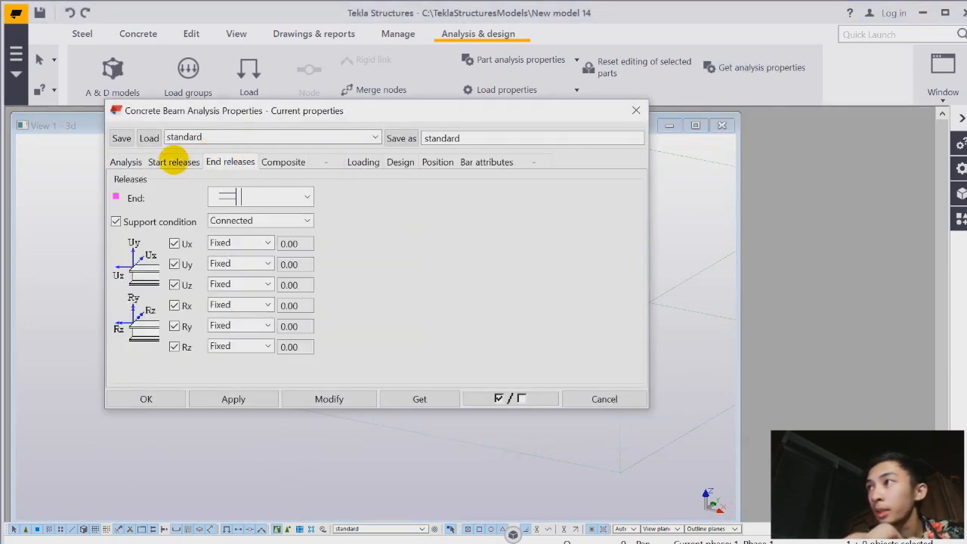
{"action": "left_click", "coordinate": [190, 162]}
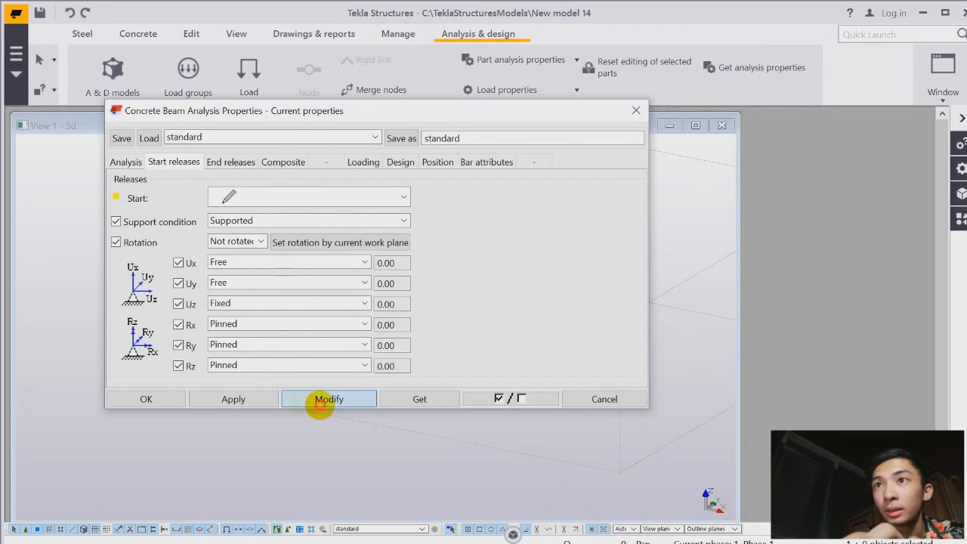
{"action": "left_click", "coordinate": [157, 401]}
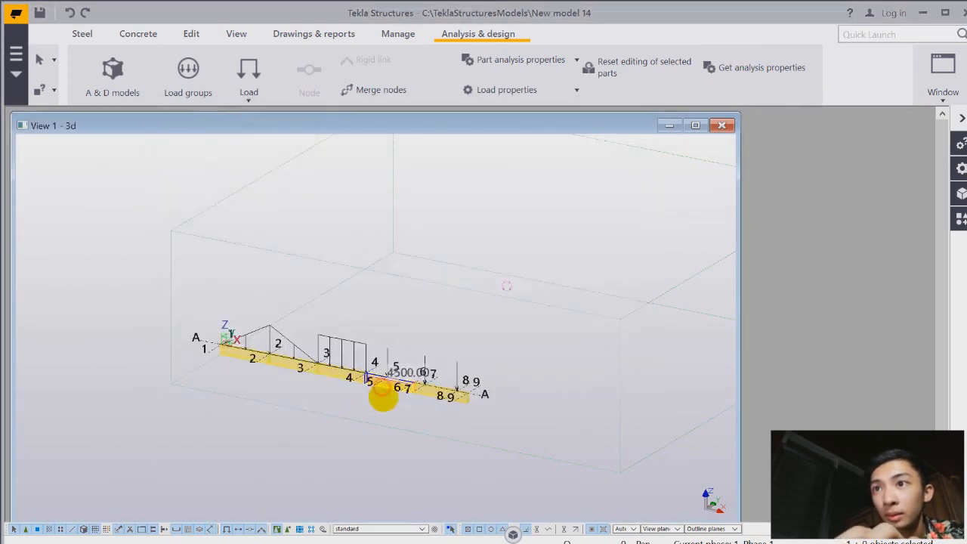
Step: Give the grid 4 to 6 beam a Supported start with Ux and Uy Free and a Connected, fully fixed end
{"action": "left_click", "coordinate": [786, 68]}
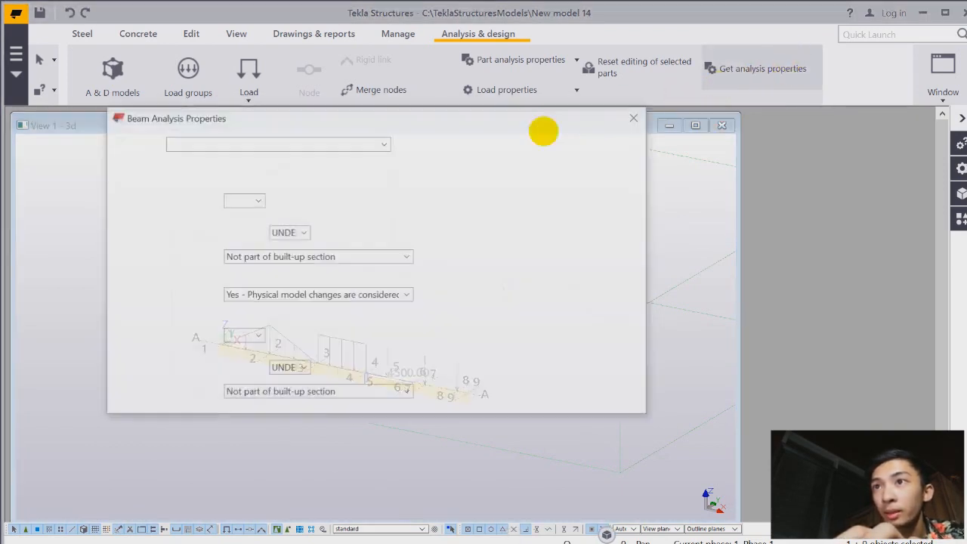
{"action": "left_click", "coordinate": [168, 160]}
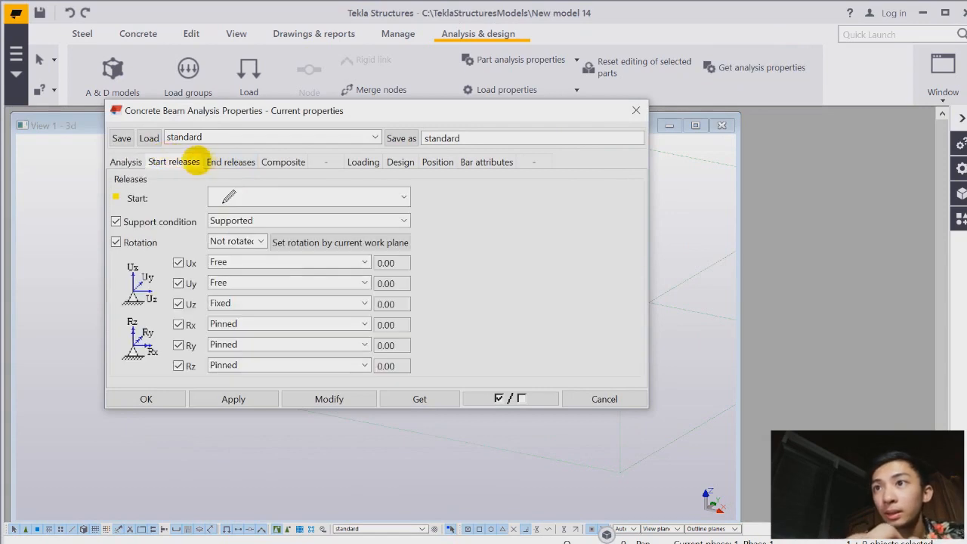
{"action": "left_click", "coordinate": [226, 162]}
{"action": "left_click", "coordinate": [325, 399]}
{"action": "left_click", "coordinate": [143, 399]}
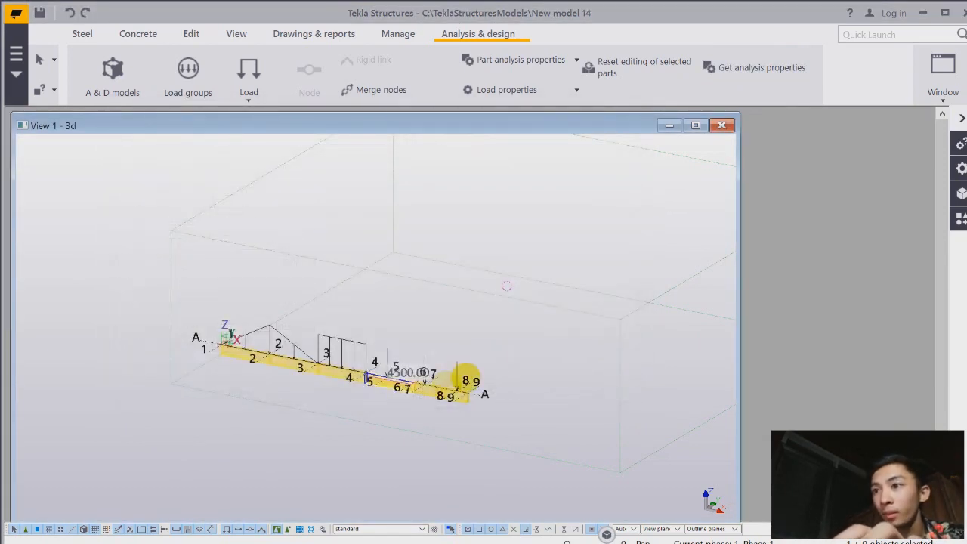
Step: Set the start release of the last beam, from grid 6 to 9, to Supported with Ux Free
{"action": "left_click", "coordinate": [428, 392]}
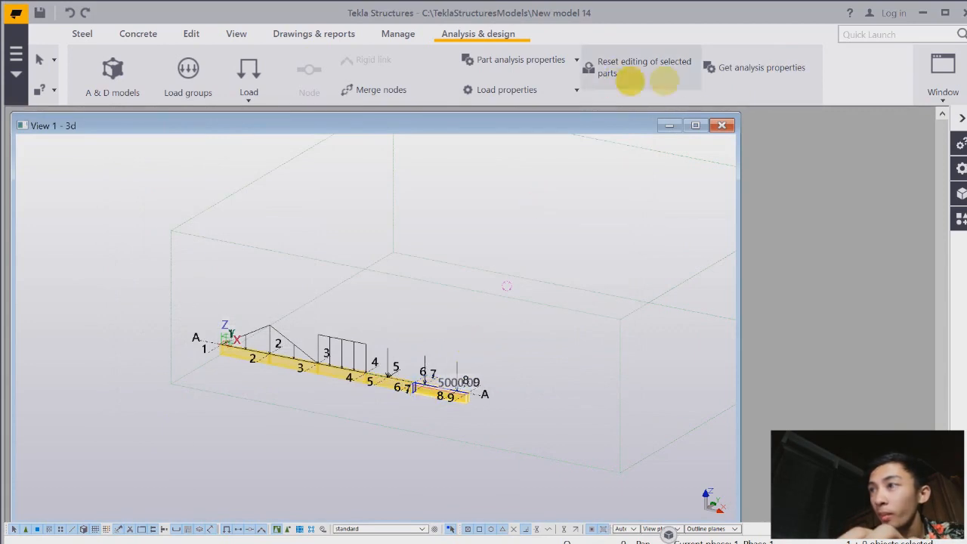
{"action": "left_click", "coordinate": [741, 70]}
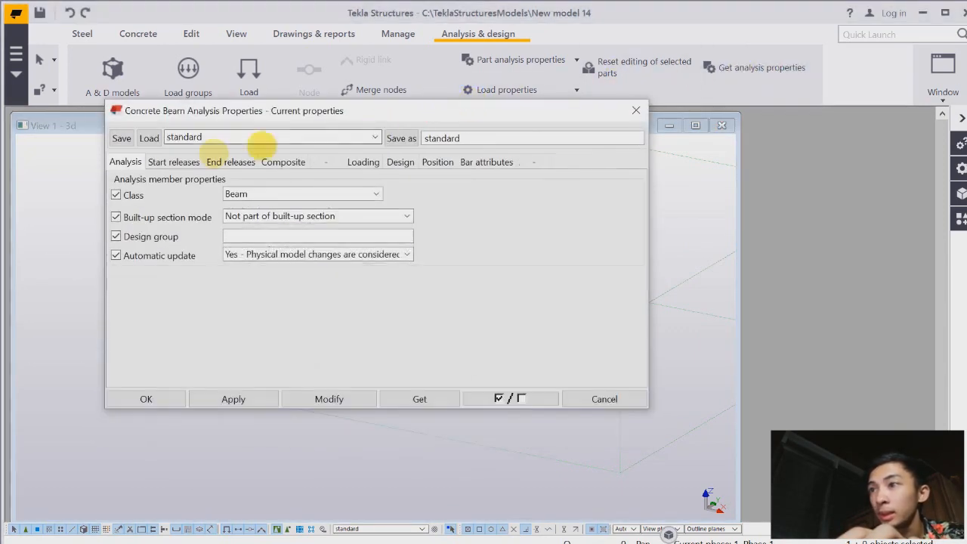
{"action": "left_click", "coordinate": [183, 161]}
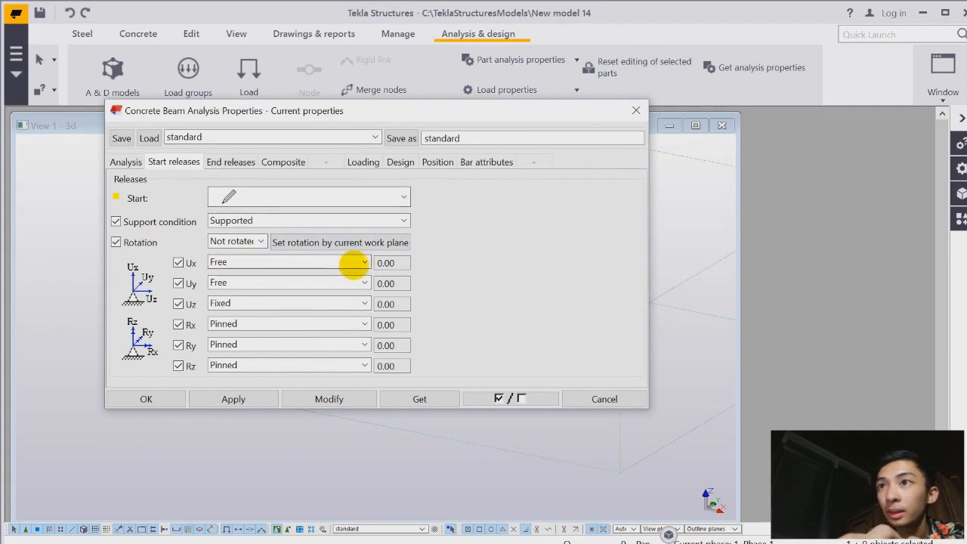
{"action": "left_click", "coordinate": [363, 262]}
{"action": "left_click", "coordinate": [344, 268]}
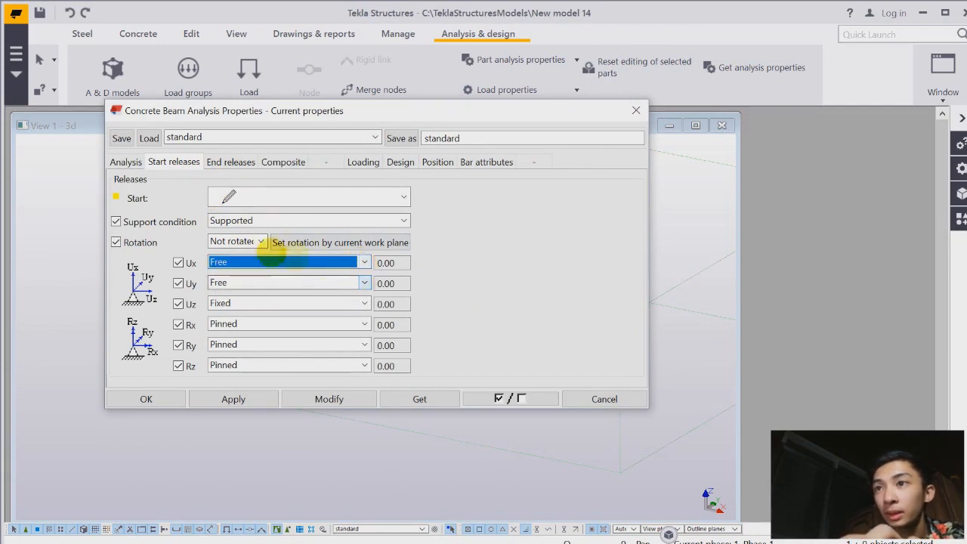
Step: Set the end release of the grid 6 to 9 beam to Supported, with Ux and Uy Free
{"action": "left_click", "coordinate": [235, 162]}
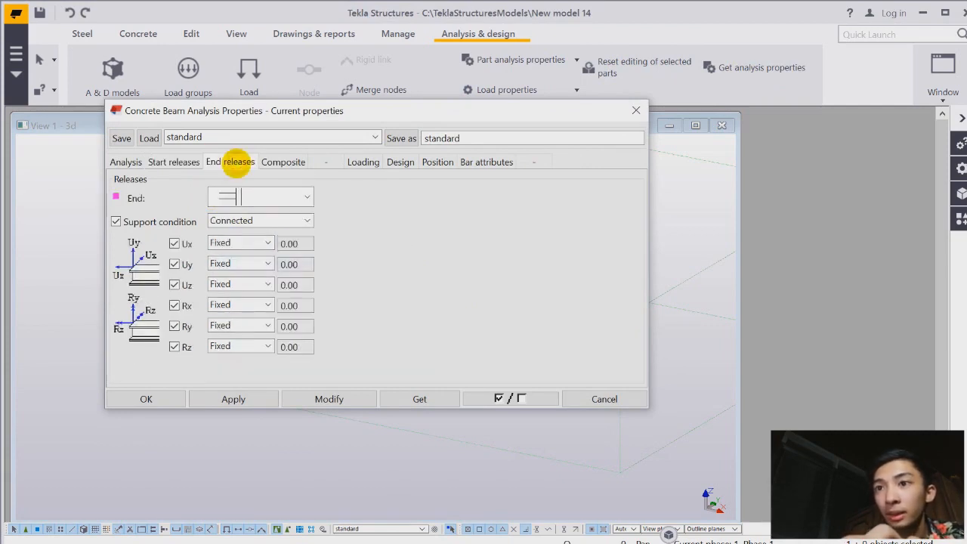
{"action": "left_click", "coordinate": [306, 221]}
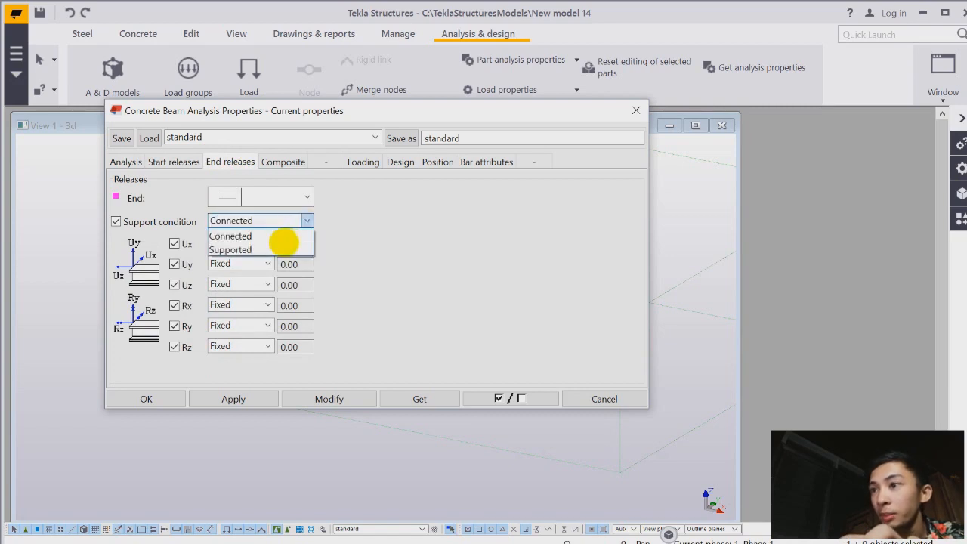
{"action": "left_click", "coordinate": [280, 249]}
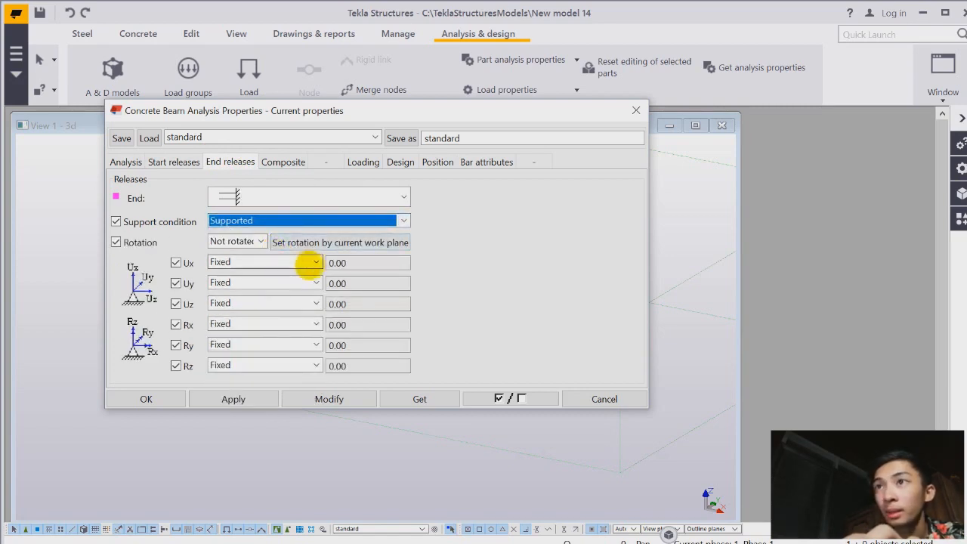
{"action": "left_click", "coordinate": [316, 262]}
{"action": "left_click", "coordinate": [276, 273]}
{"action": "left_click", "coordinate": [310, 262]}
{"action": "left_click", "coordinate": [304, 275]}
{"action": "left_click", "coordinate": [315, 282]}
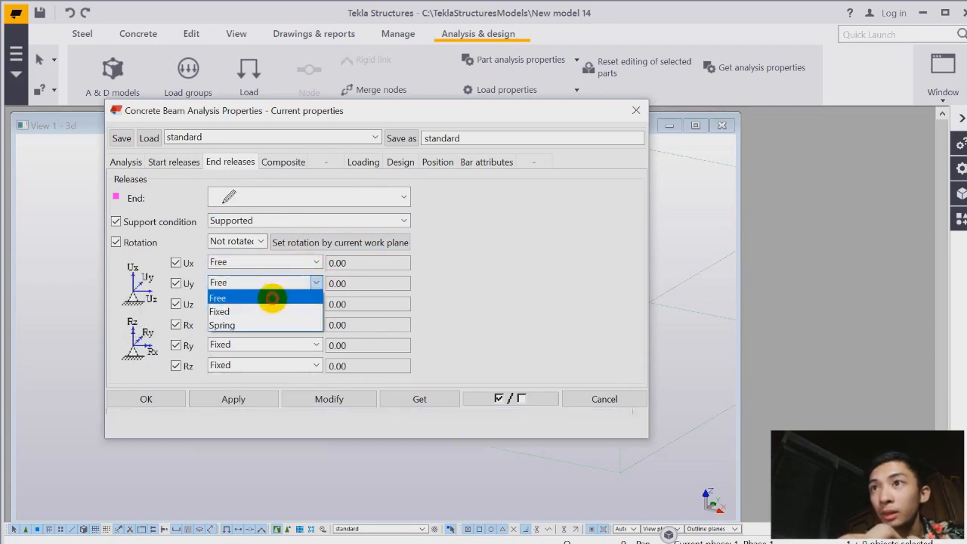
{"action": "left_click", "coordinate": [270, 299]}
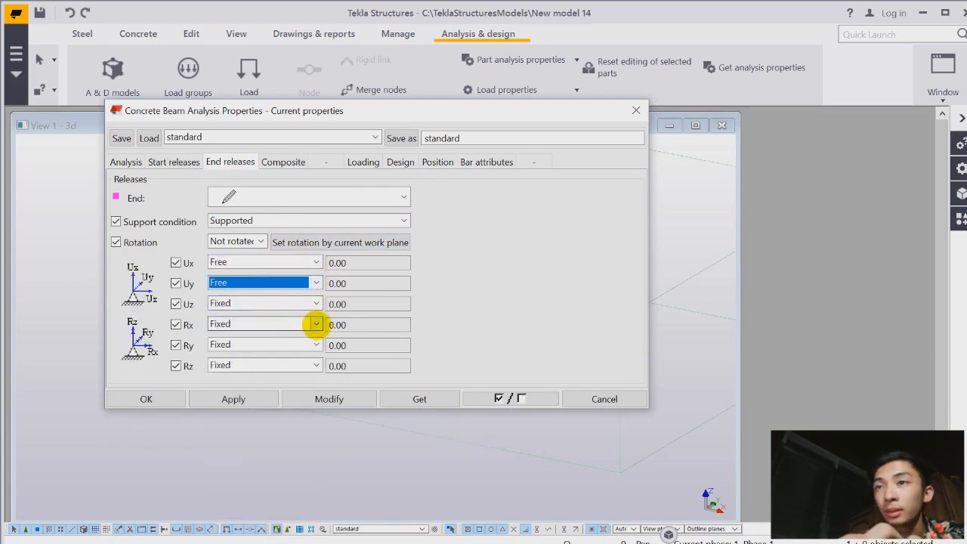
Step: Set Rx, Ry and Rz of the last beam's end release to Pinned and apply the changes to the beam
{"action": "left_click", "coordinate": [316, 324]}
{"action": "left_click", "coordinate": [291, 340]}
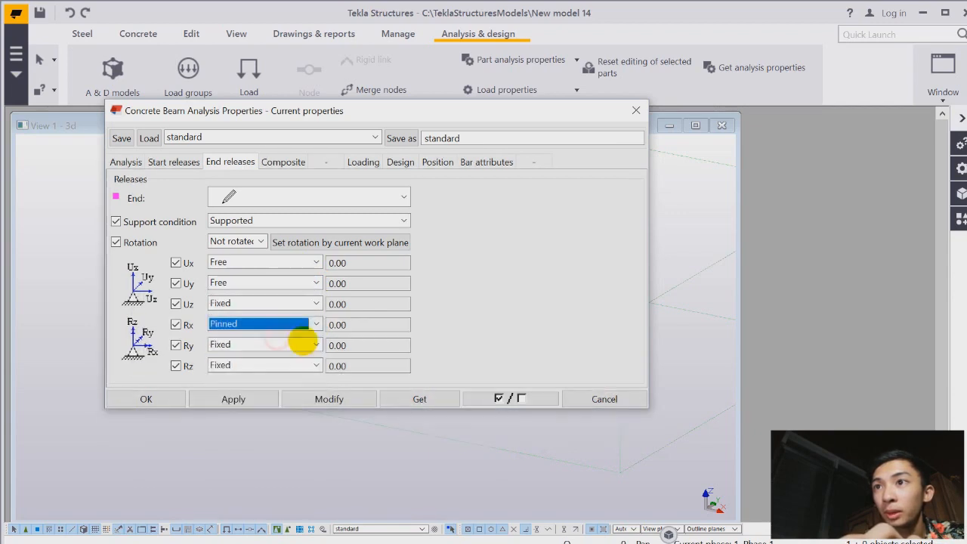
{"action": "left_click", "coordinate": [316, 345]}
{"action": "left_click", "coordinate": [288, 361]}
{"action": "left_click", "coordinate": [316, 366]}
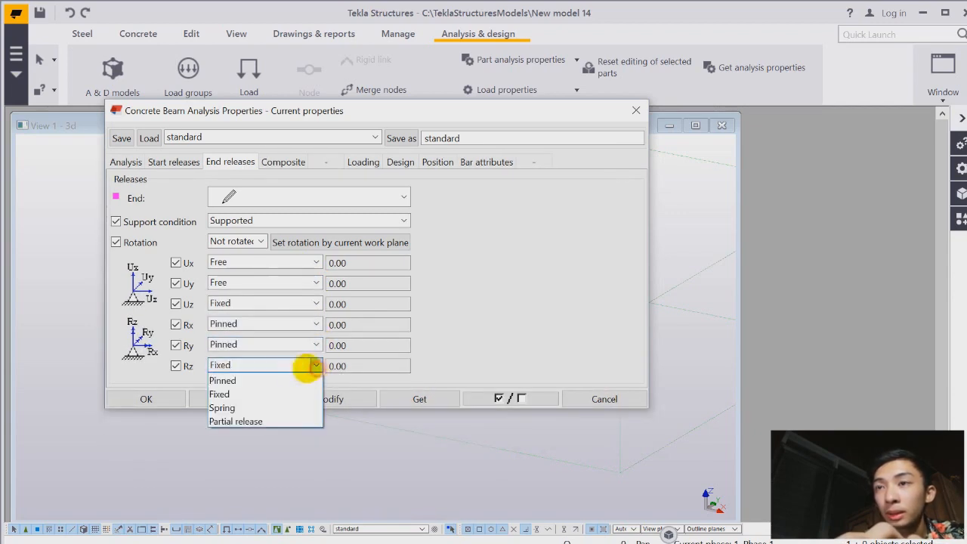
{"action": "left_click", "coordinate": [278, 380]}
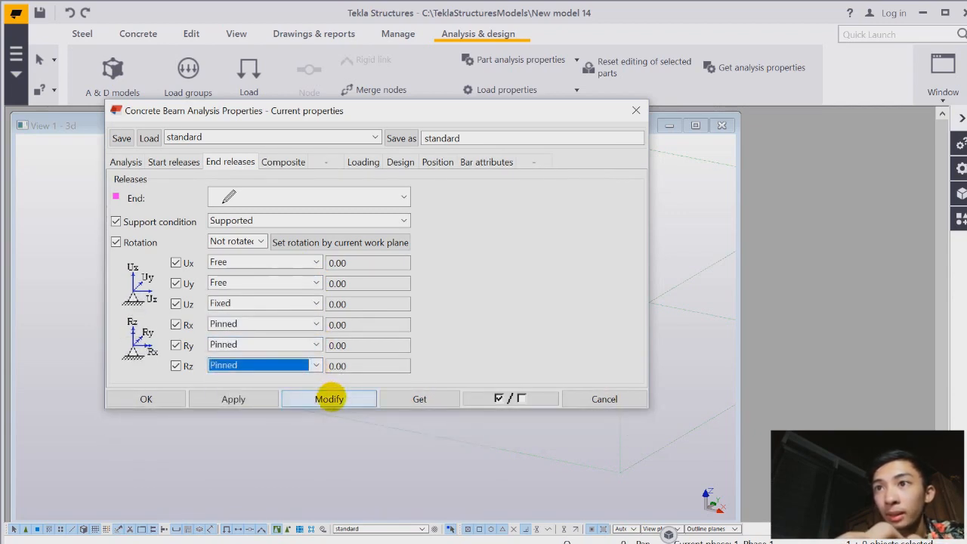
{"action": "left_click", "coordinate": [329, 399]}
{"action": "left_click", "coordinate": [146, 399]}
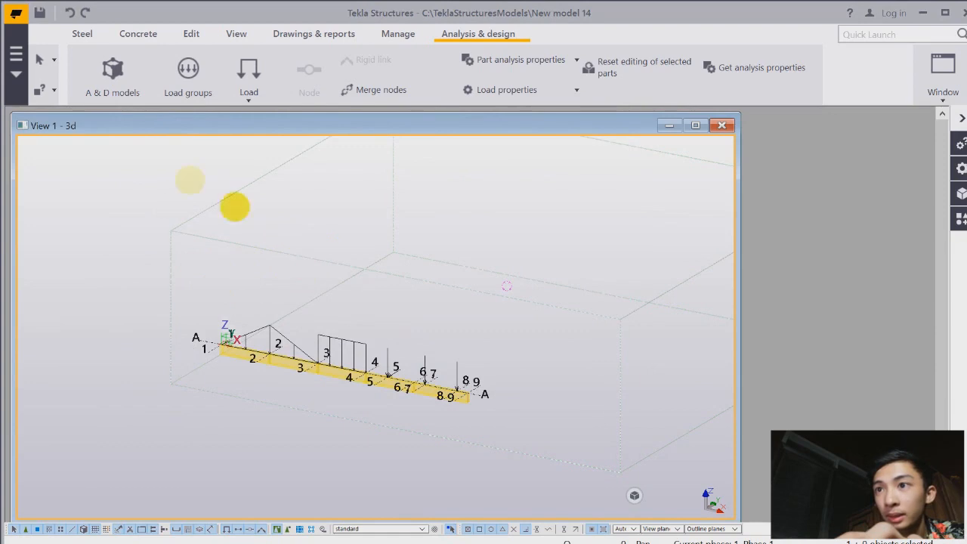
Step: Create a full analysis model named Model 1 that uses SAP2000 19.0 (1.533) as the analysis application
{"action": "left_click", "coordinate": [113, 70]}
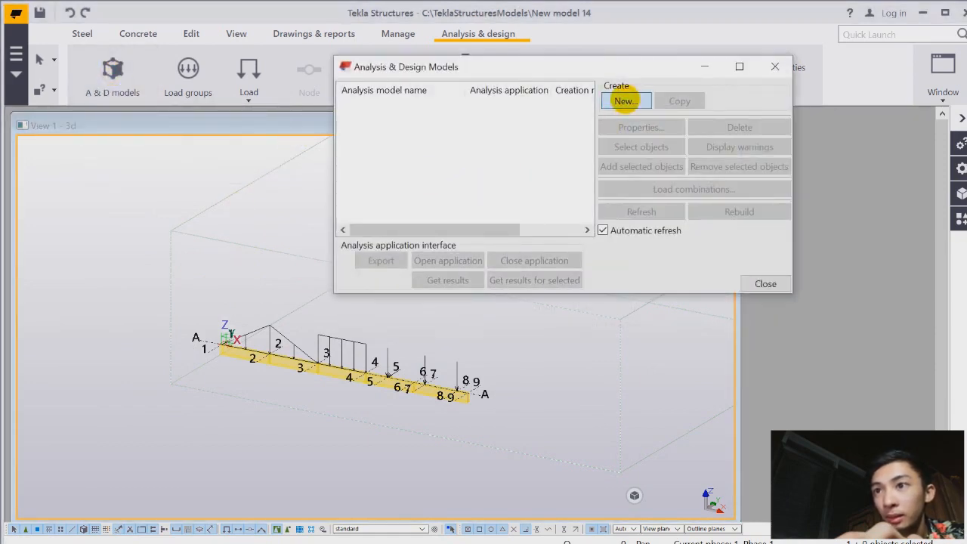
{"action": "left_click", "coordinate": [626, 101]}
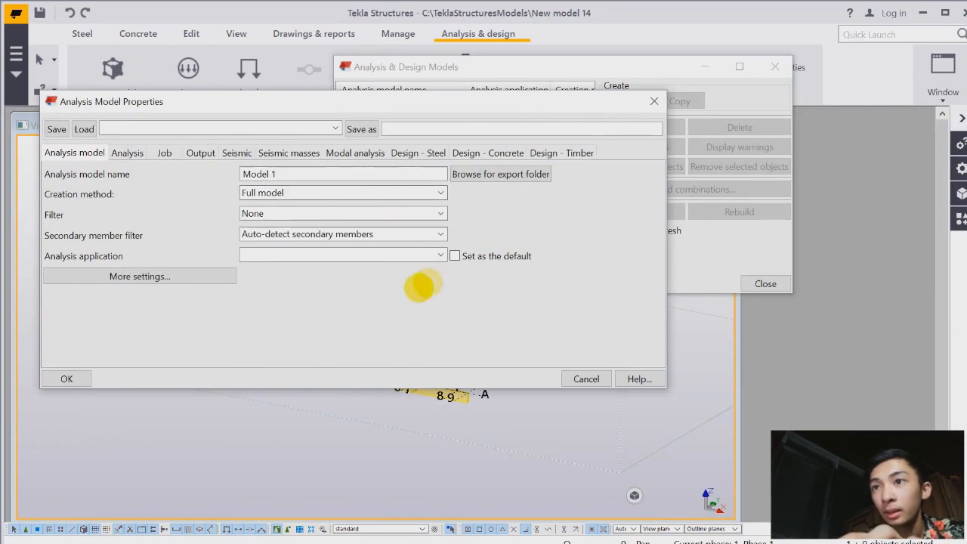
{"action": "left_click", "coordinate": [438, 255]}
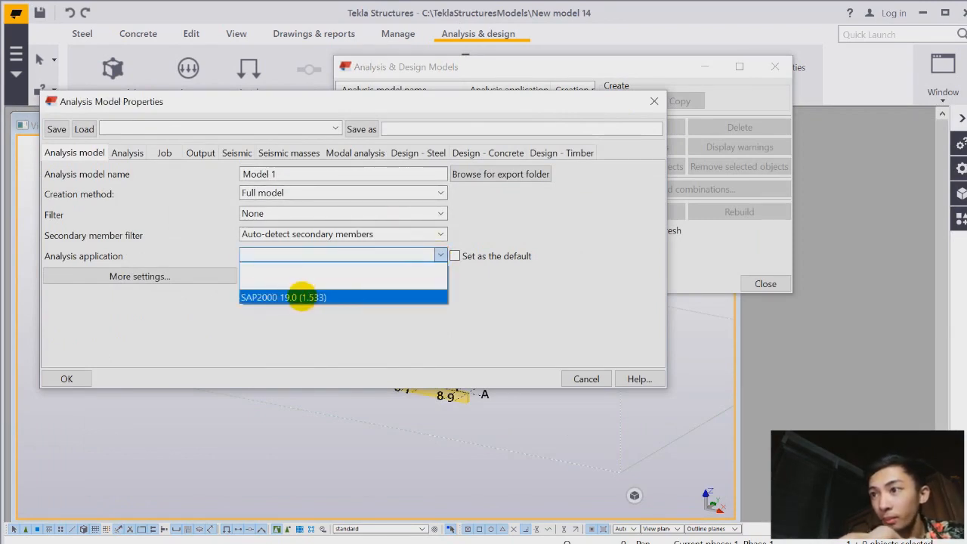
{"action": "left_click", "coordinate": [302, 296]}
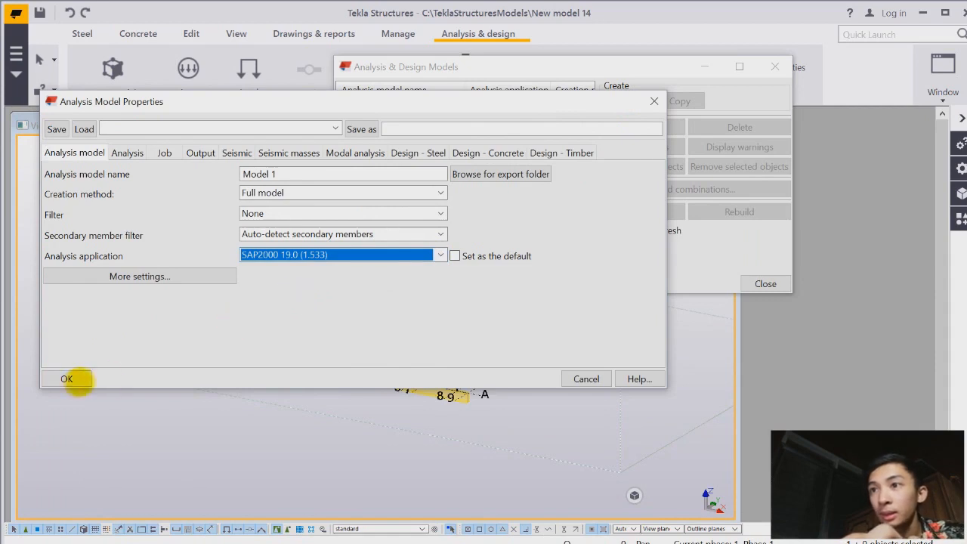
{"action": "left_click", "coordinate": [67, 379]}
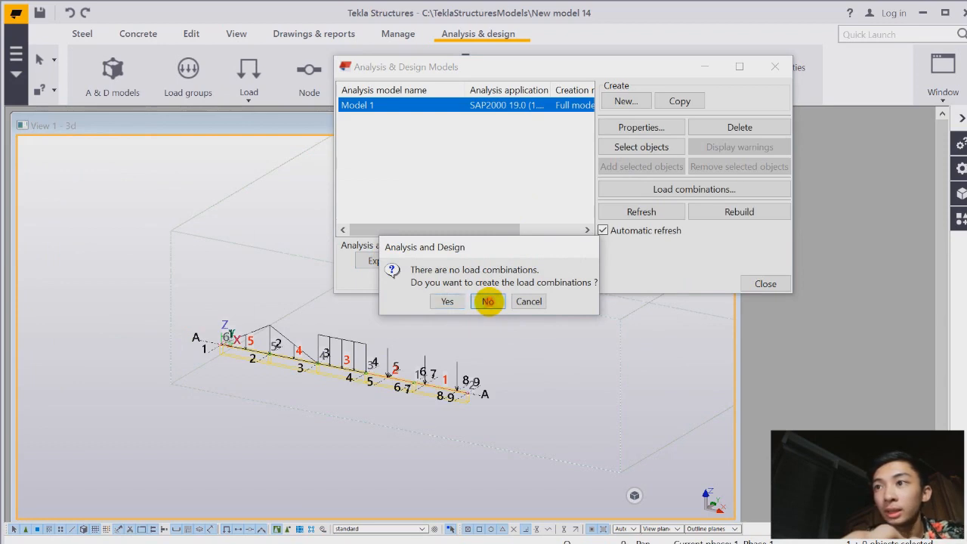
Step: Export Model 1 to SAP2000 without creating load combinations and dismiss the model creation warning
{"action": "left_click", "coordinate": [487, 301]}
{"action": "left_click", "coordinate": [467, 313]}
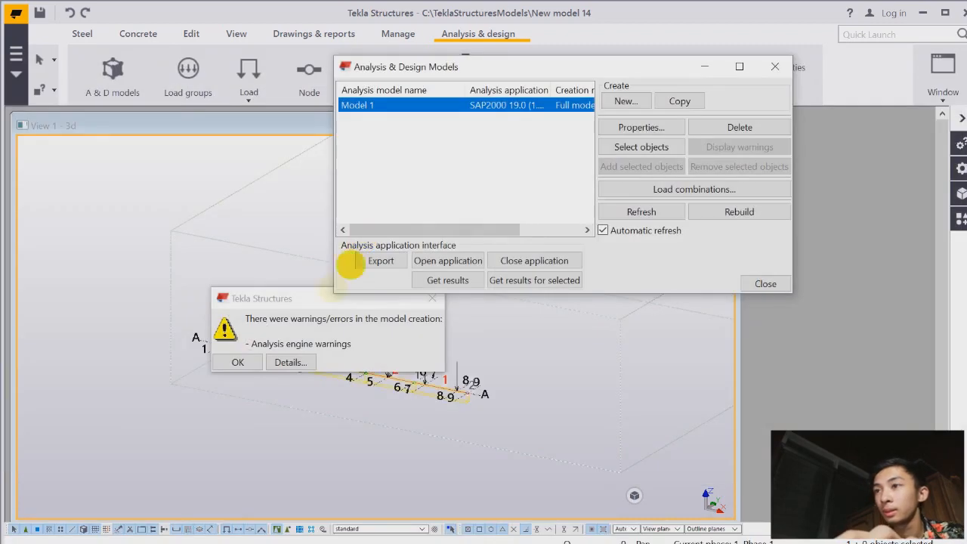
{"action": "left_click", "coordinate": [237, 362]}
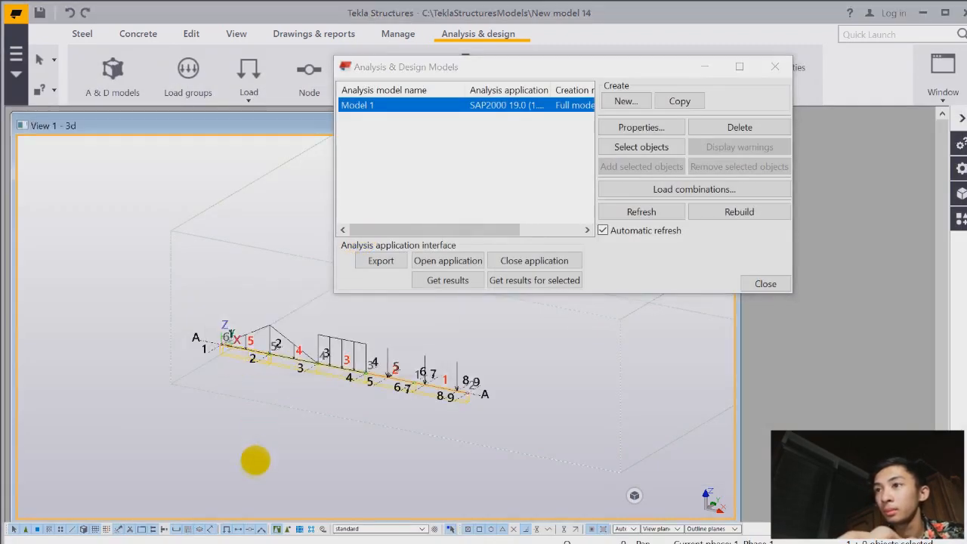
Step: Switch to SAP2000, set the MODAL load case to Do Not Run, and run the analysis for the remaining cases
{"action": "key", "text": "alt+Tab"}
{"action": "key", "text": "alt+Tab"}
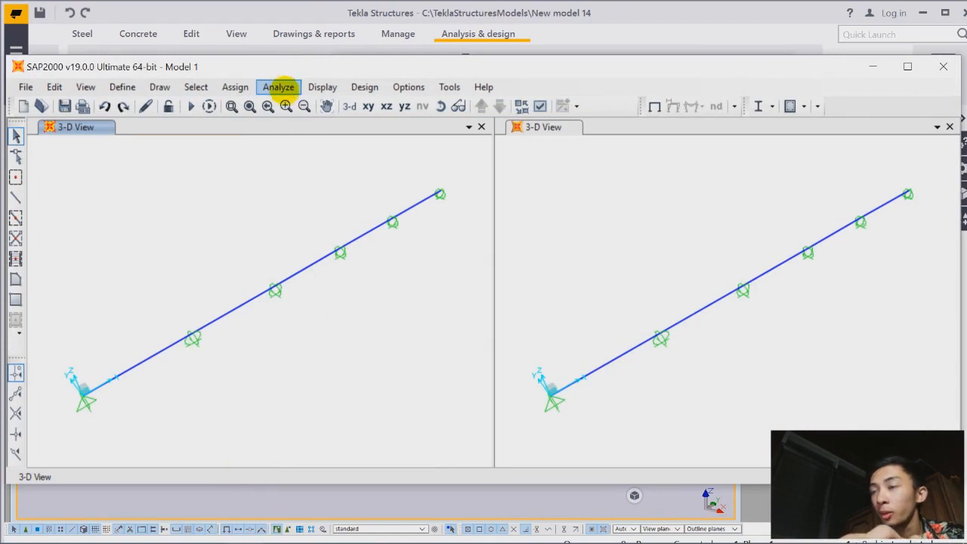
{"action": "left_click", "coordinate": [279, 86]}
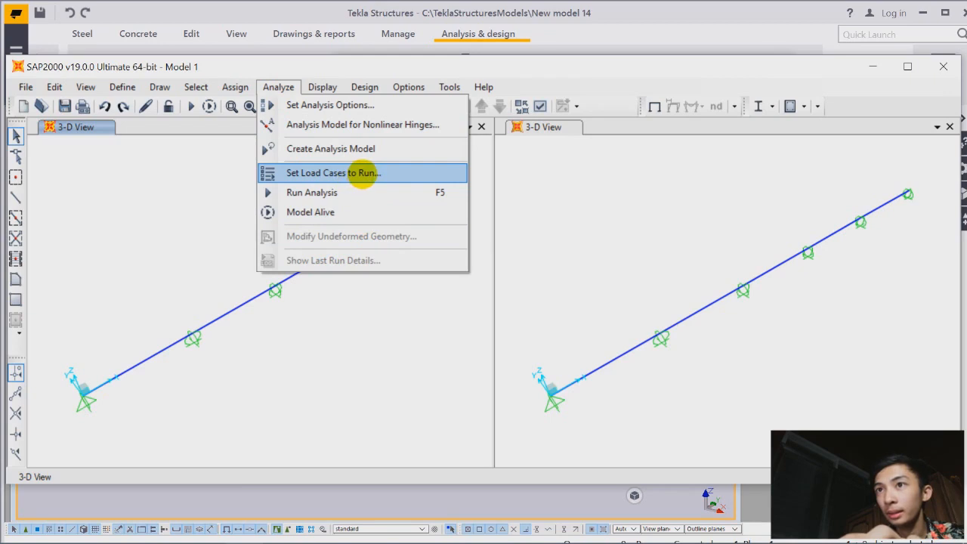
{"action": "left_click", "coordinate": [367, 173]}
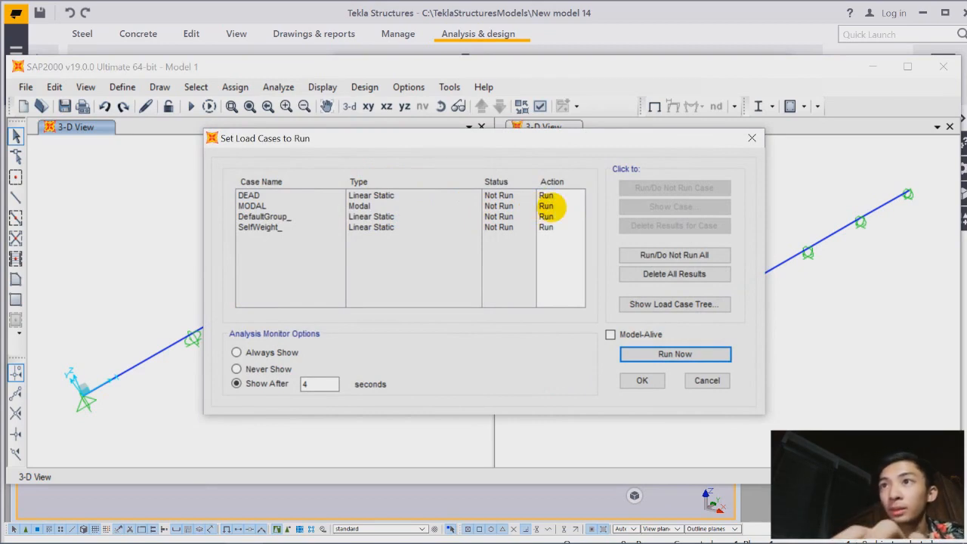
{"action": "left_click", "coordinate": [548, 205]}
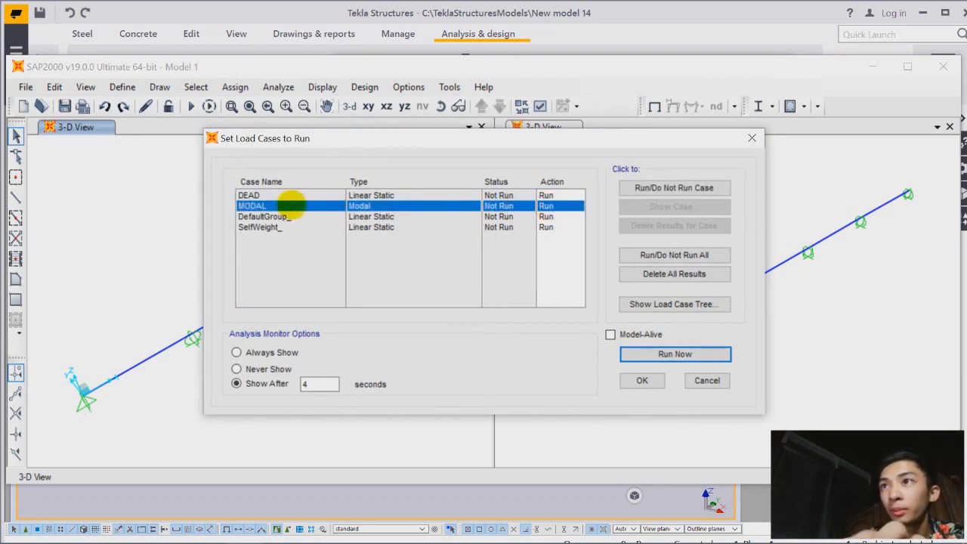
{"action": "left_click", "coordinate": [684, 188]}
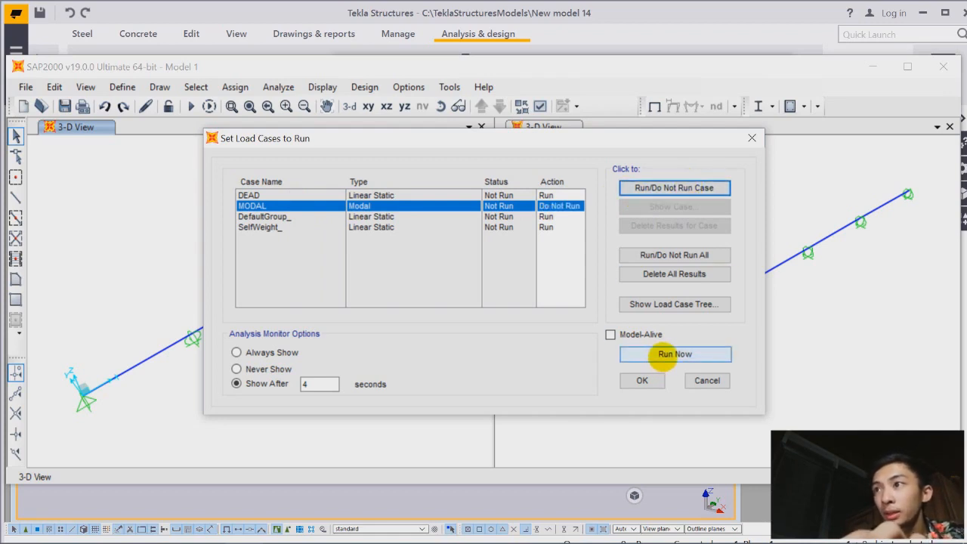
{"action": "left_click", "coordinate": [663, 355]}
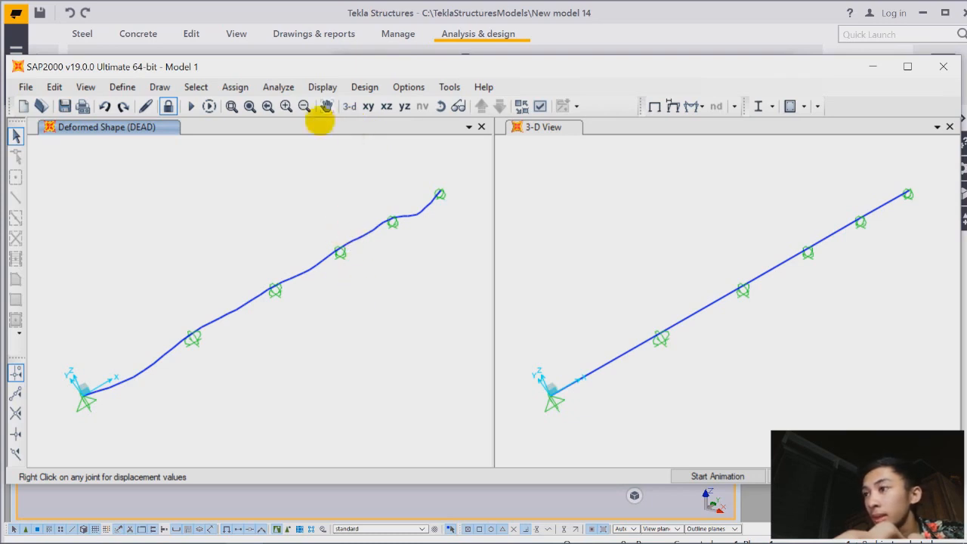
Step: Display the joint reactions of the DEAD case as arrows on the beam
{"action": "left_click", "coordinate": [323, 87]}
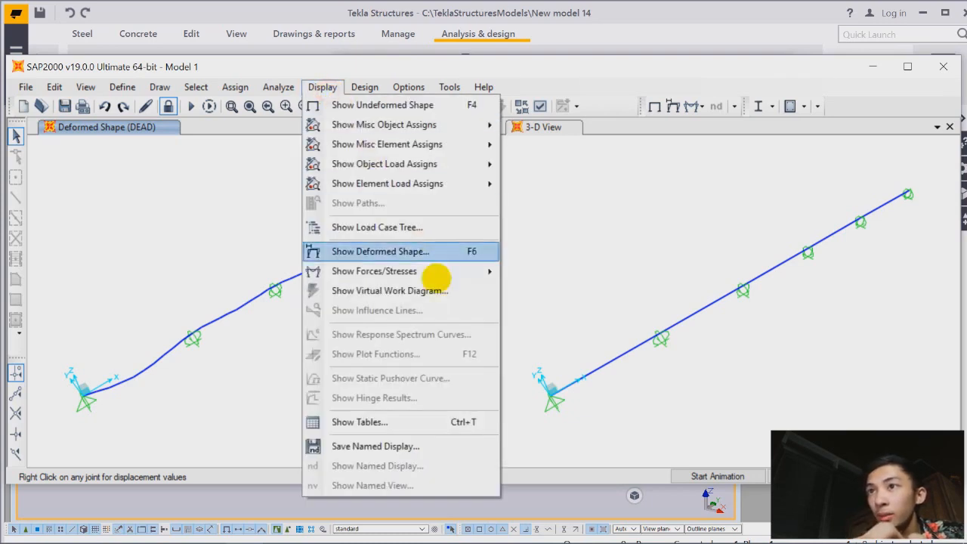
{"action": "mouse_move", "coordinate": [374, 271]}
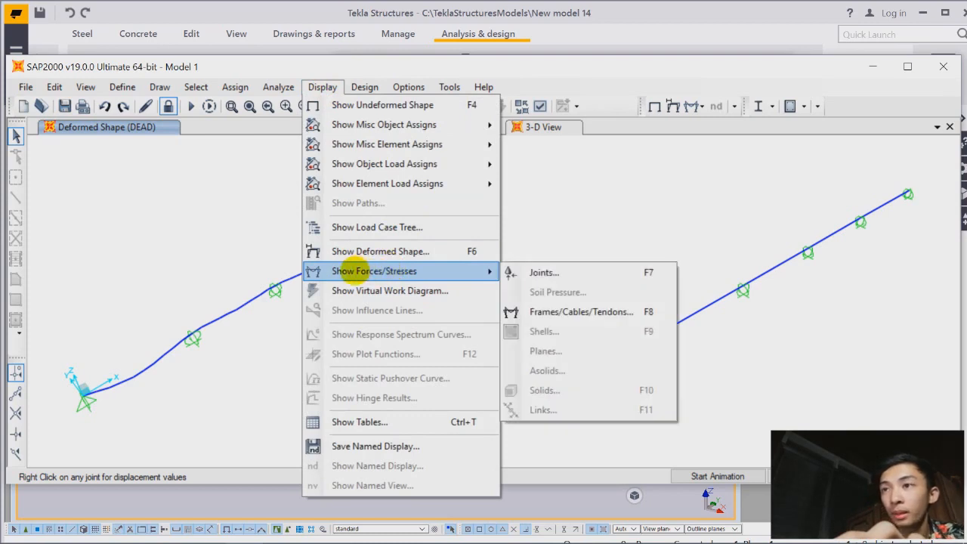
{"action": "left_click", "coordinate": [353, 271]}
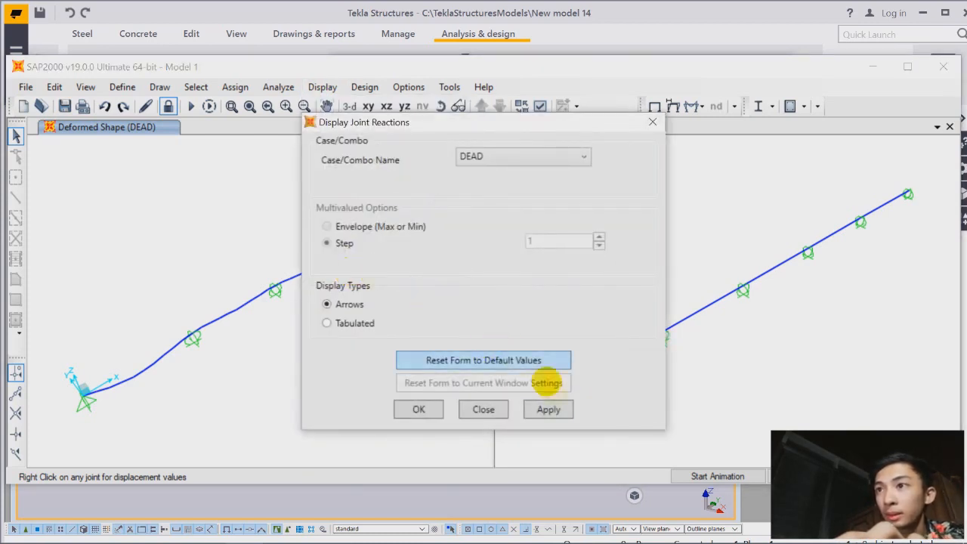
{"action": "left_click", "coordinate": [549, 412]}
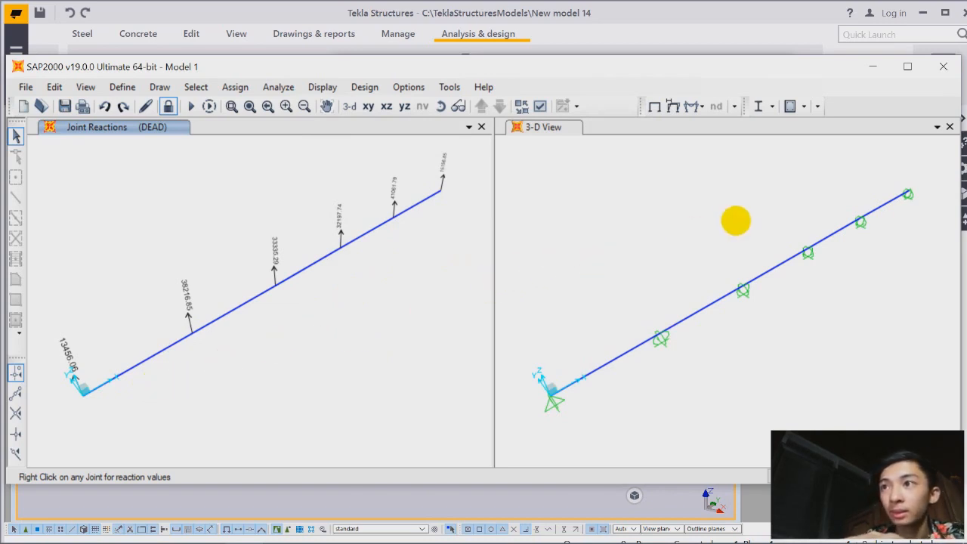
Step: Switch from SAP2000 back to Tekla Structures
{"action": "key", "text": "alt+Tab"}
{"action": "key", "text": "alt+Tab"}
{"action": "key", "text": "alt+Tab"}
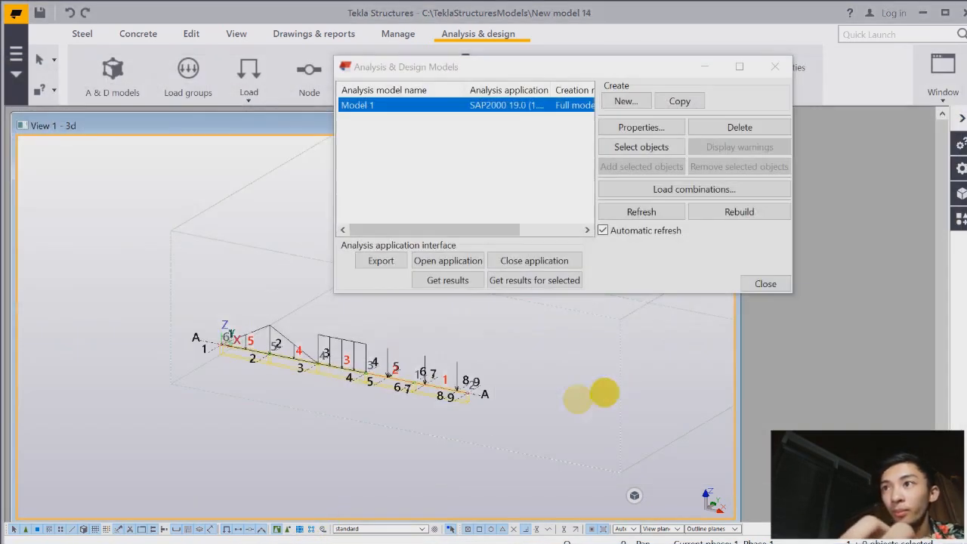
{"action": "key", "text": "alt+Tab"}
{"action": "key", "text": "alt+Tab"}
{"action": "key", "text": "alt+Tab"}
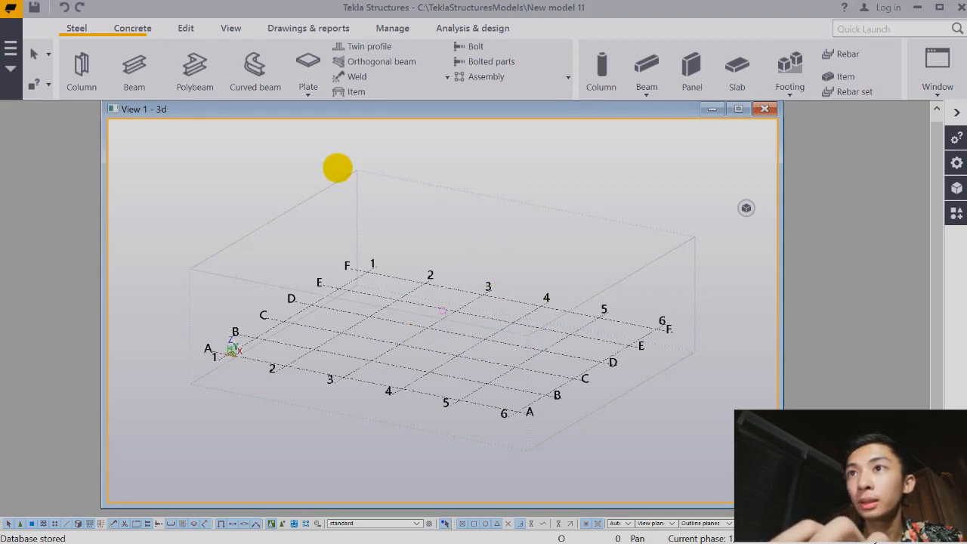
{"action": "double_click", "coordinate": [462, 259]}
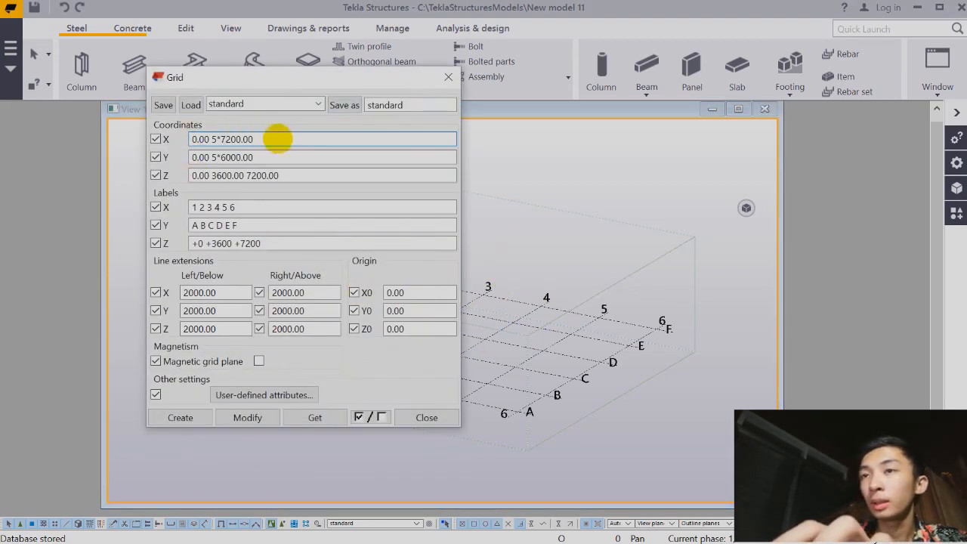
{"action": "left_click", "coordinate": [278, 138]}
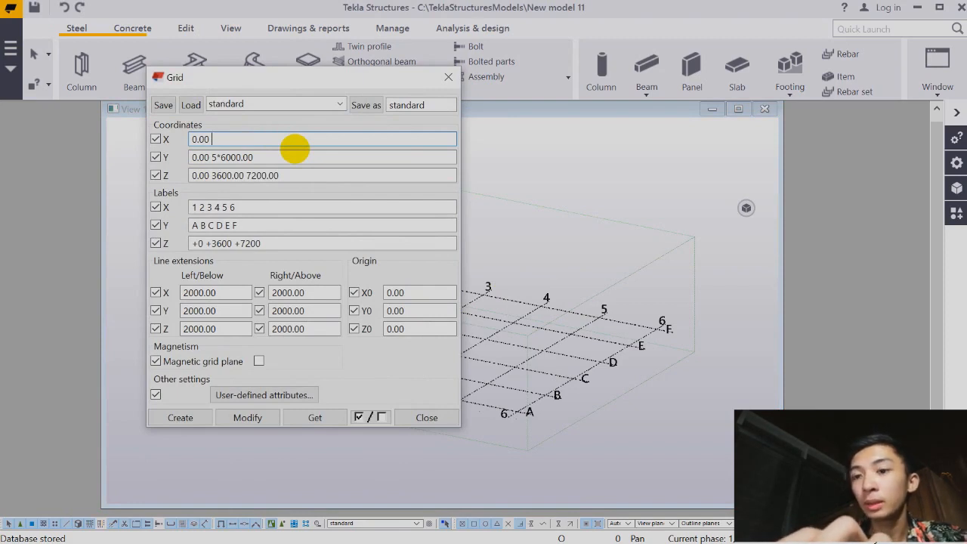
{"action": "type", "text": "3*4500 2000 2500 1000 3000 1000"}
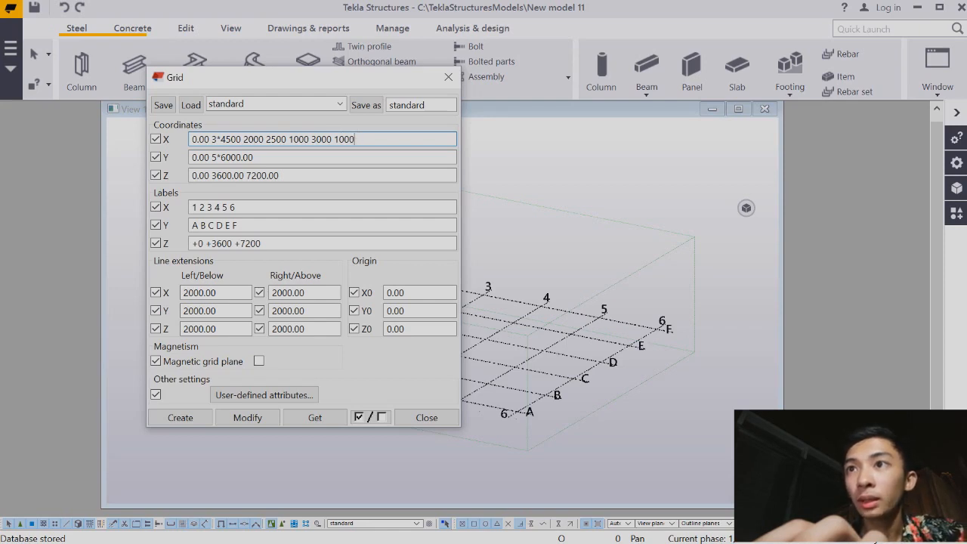
{"action": "left_click", "coordinate": [288, 157]}
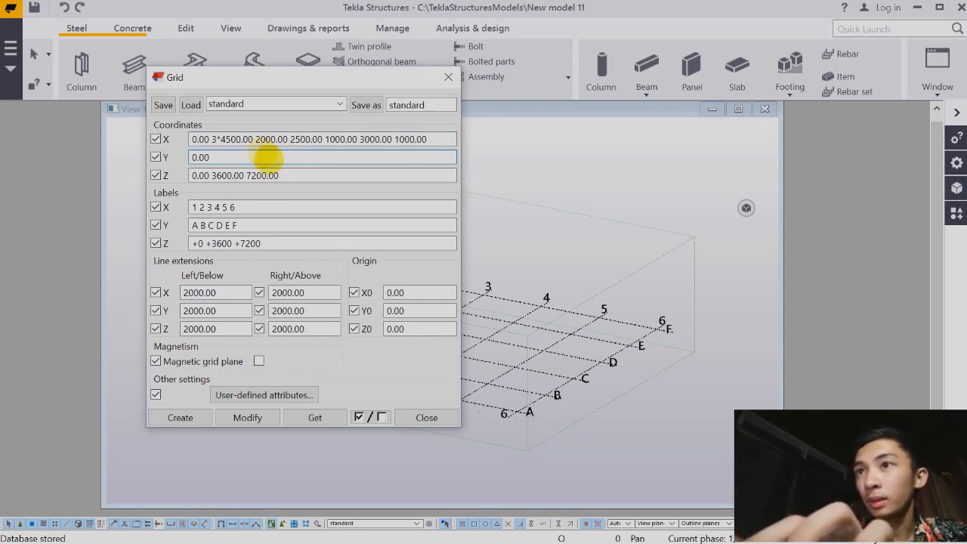
{"action": "left_click", "coordinate": [296, 176]}
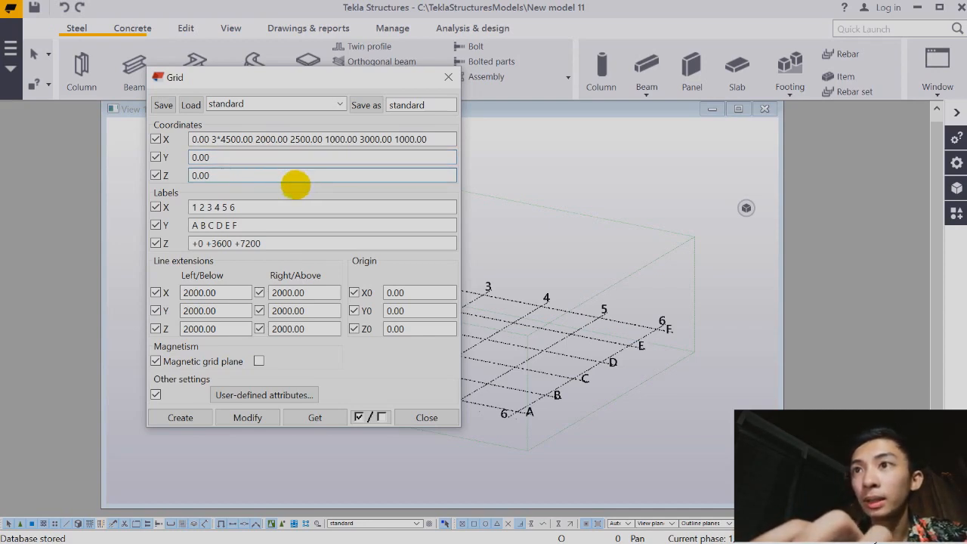
Step: Label the grid 1 to 9 in X, A in Y and +0 in Z, and apply the changes to the existing grid
{"action": "left_click", "coordinate": [255, 208]}
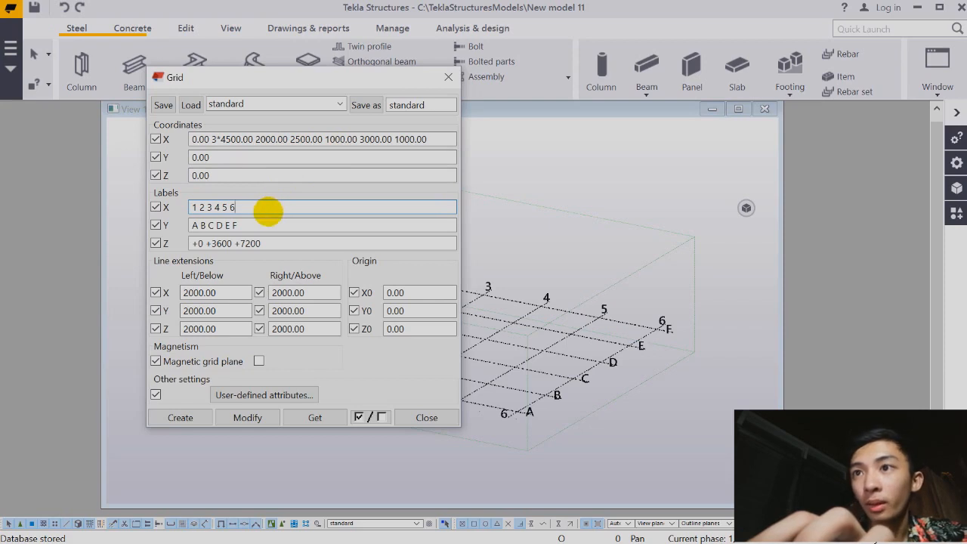
{"action": "type", "text": "7 8 9"}
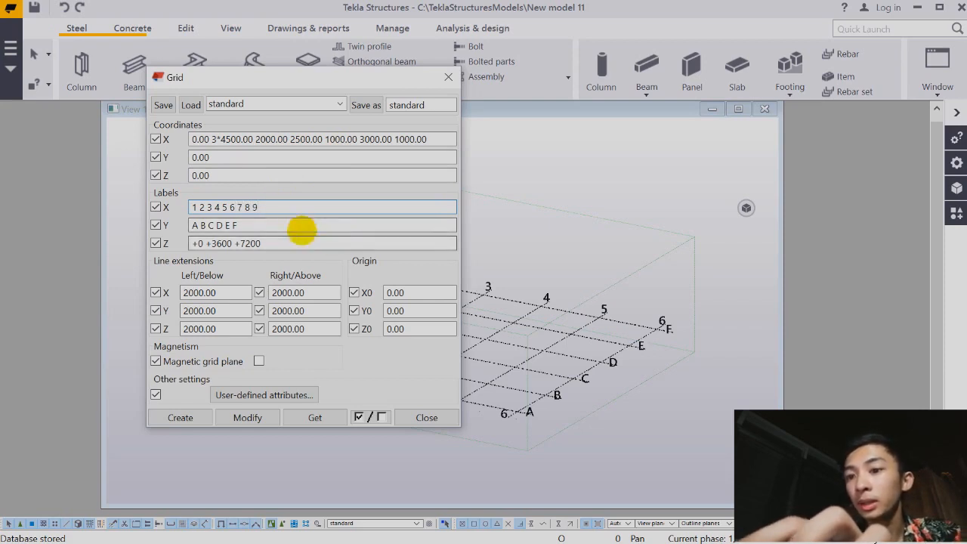
{"action": "left_click", "coordinate": [298, 221]}
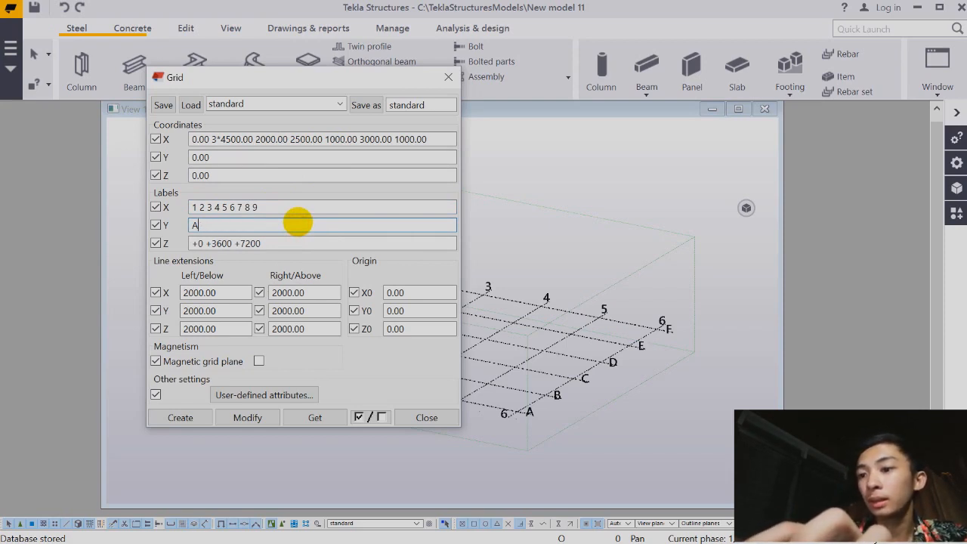
{"action": "left_click", "coordinate": [298, 243]}
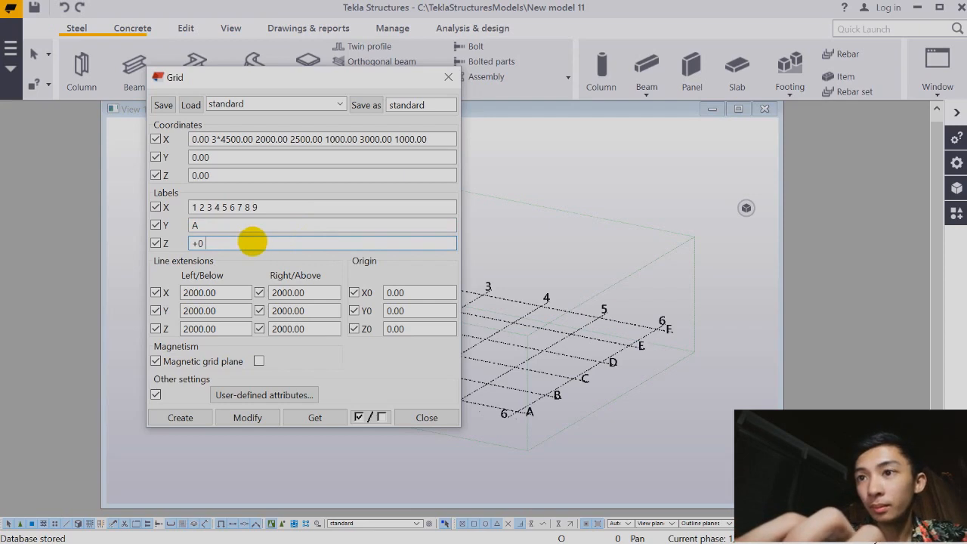
{"action": "left_click", "coordinate": [254, 419]}
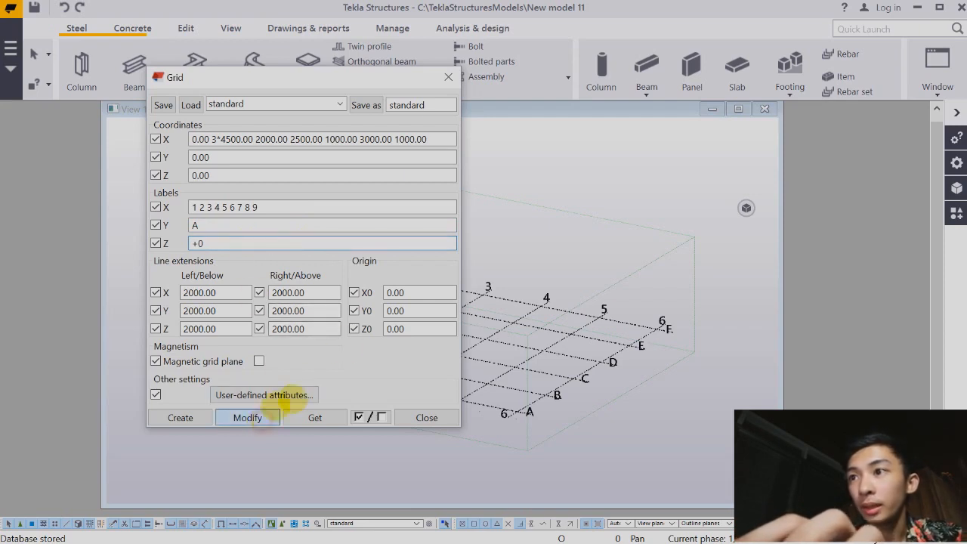
{"action": "left_click", "coordinate": [443, 298]}
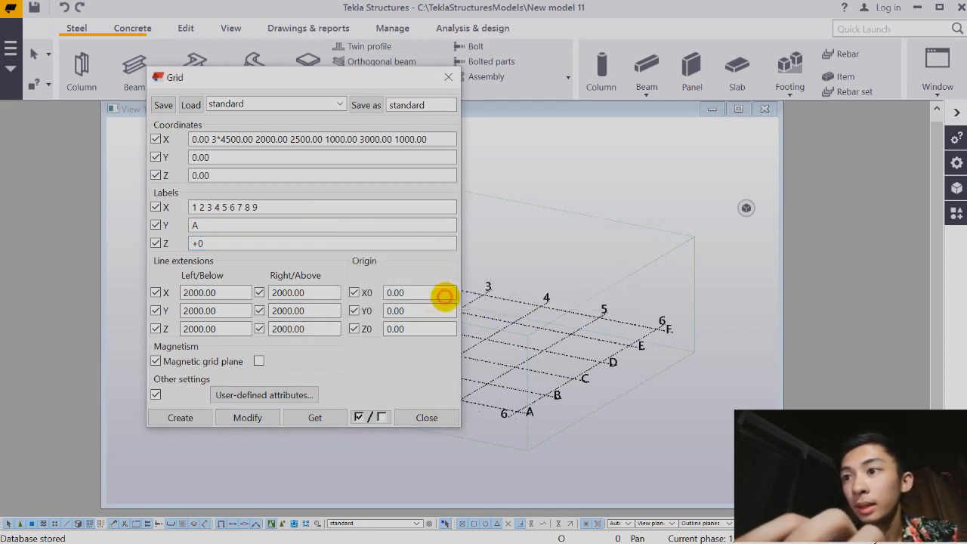
{"action": "left_click", "coordinate": [427, 417]}
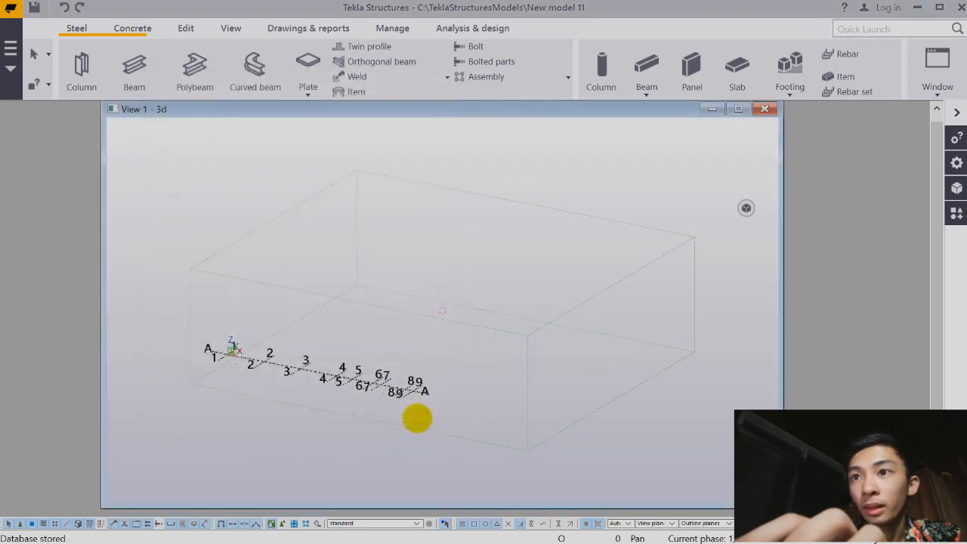
Step: Create a concrete beam along grid line A from grid 1 to grid 2
{"action": "scroll", "coordinate": [427, 376], "scroll_direction": "up", "scroll_amount": 2}
{"action": "middle_click_drag", "start_coordinate": [425, 376], "coordinate": [332, 374]}
{"action": "scroll", "coordinate": [331, 365], "scroll_direction": "up", "scroll_amount": 1}
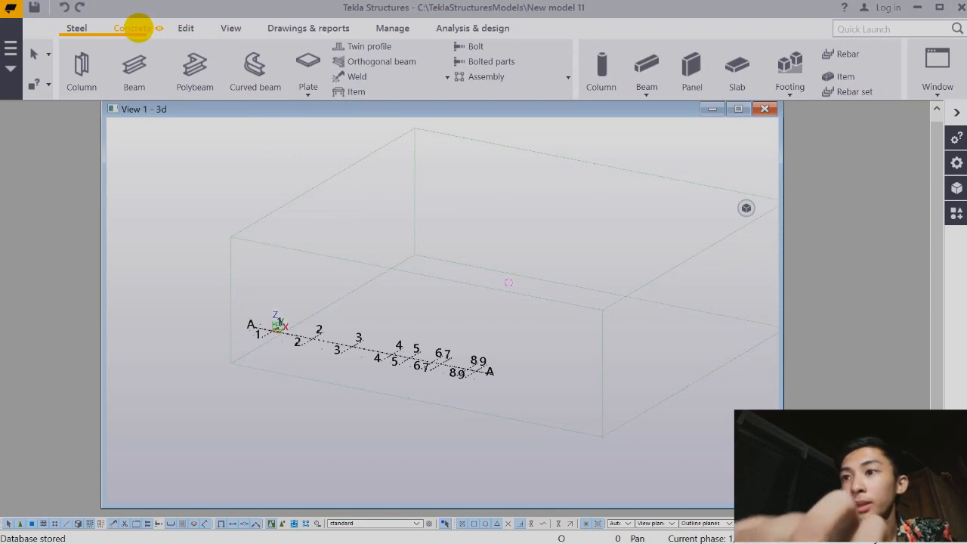
{"action": "left_click", "coordinate": [136, 28]}
{"action": "left_click", "coordinate": [130, 65]}
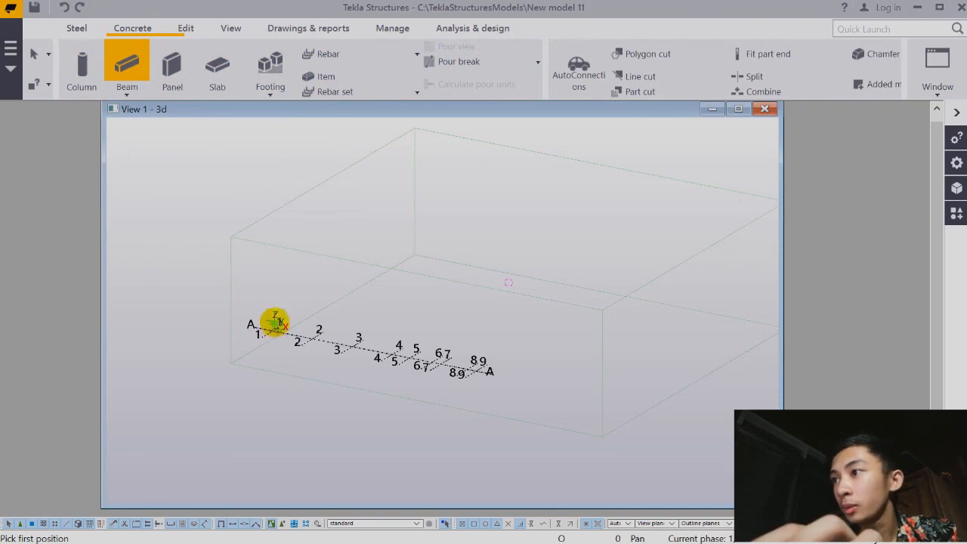
{"action": "scroll", "coordinate": [276, 328], "scroll_direction": "up", "scroll_amount": 5}
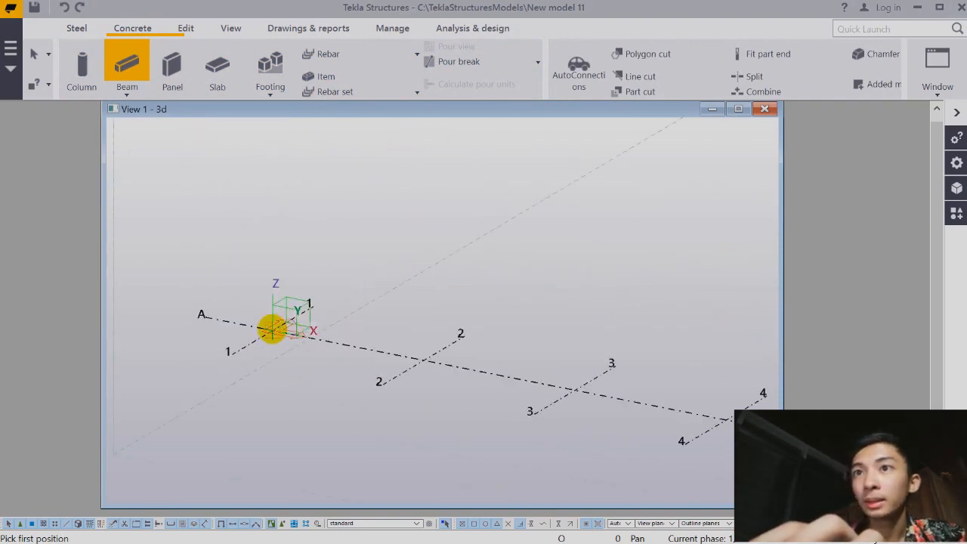
{"action": "left_click", "coordinate": [272, 329]}
{"action": "scroll", "coordinate": [453, 370], "scroll_direction": "down", "scroll_amount": 3}
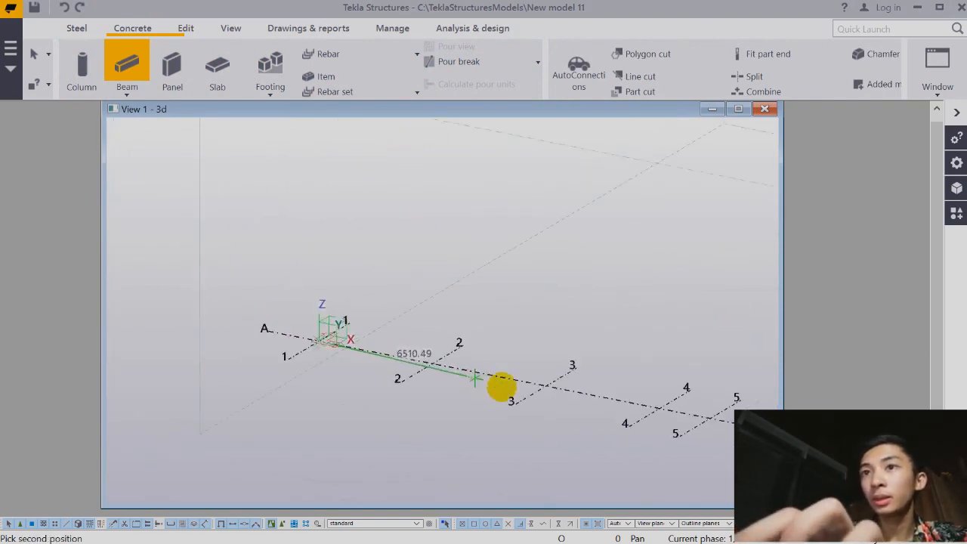
{"action": "scroll", "coordinate": [734, 431], "scroll_direction": "down", "scroll_amount": 1}
{"action": "middle_click_drag", "start_coordinate": [733, 432], "coordinate": [579, 395]}
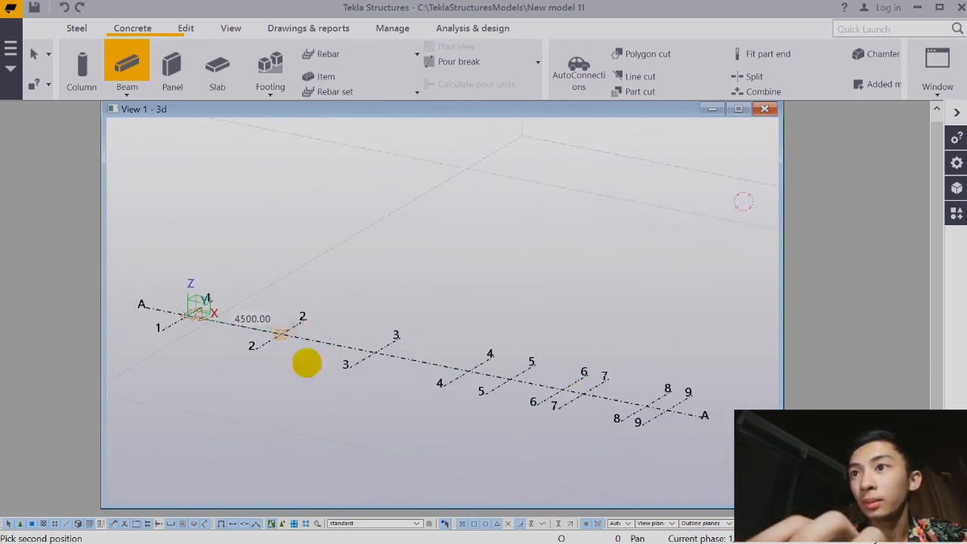
{"action": "left_click", "coordinate": [297, 321]}
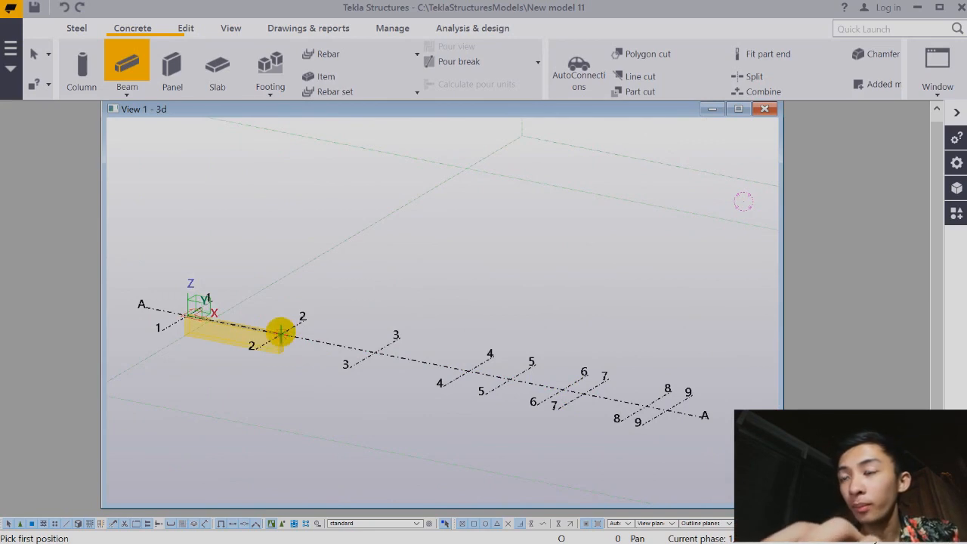
Step: Add concrete beams along grid line A between grids 2 and 3, 3 and 4, 4 and 6, and 6 and 9
{"action": "left_click", "coordinate": [283, 331]}
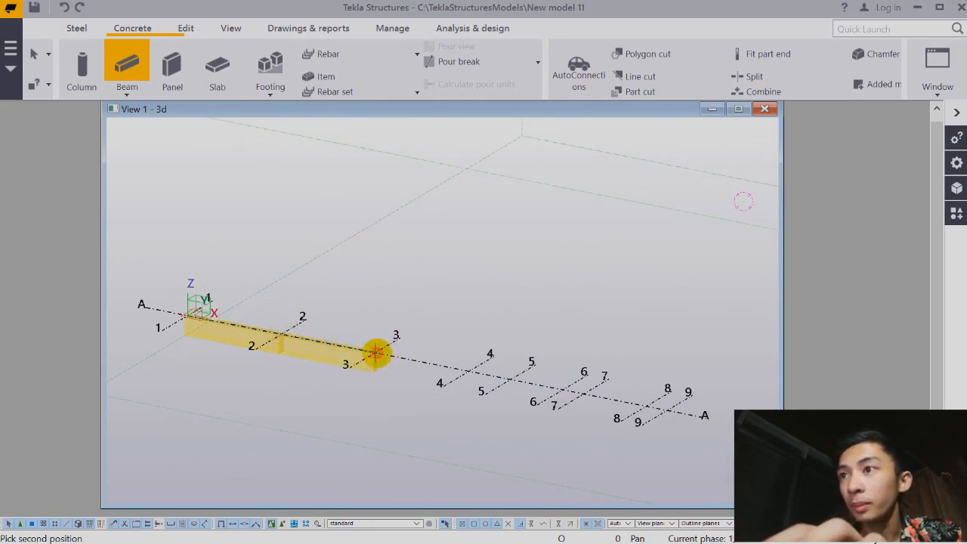
{"action": "left_click", "coordinate": [467, 369]}
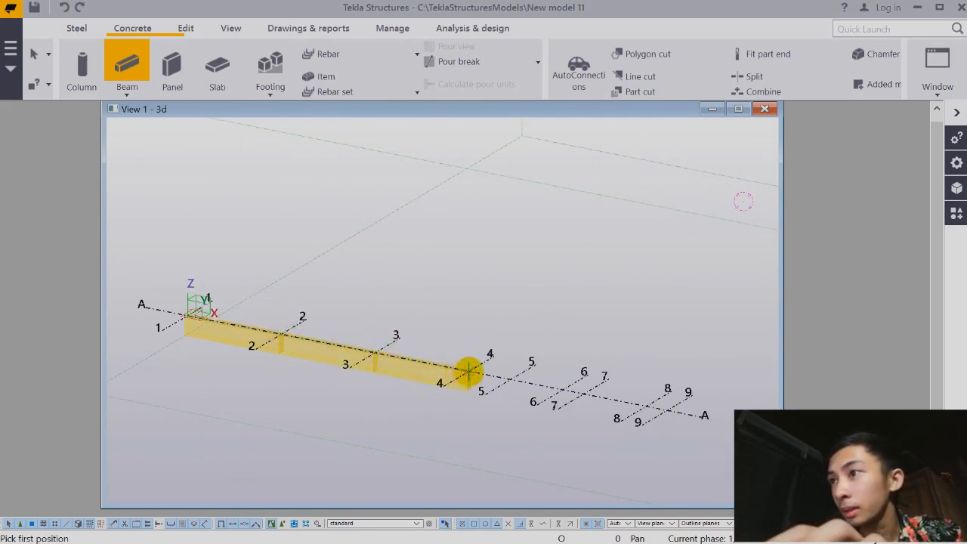
{"action": "left_click", "coordinate": [469, 370]}
{"action": "left_click", "coordinate": [563, 387]}
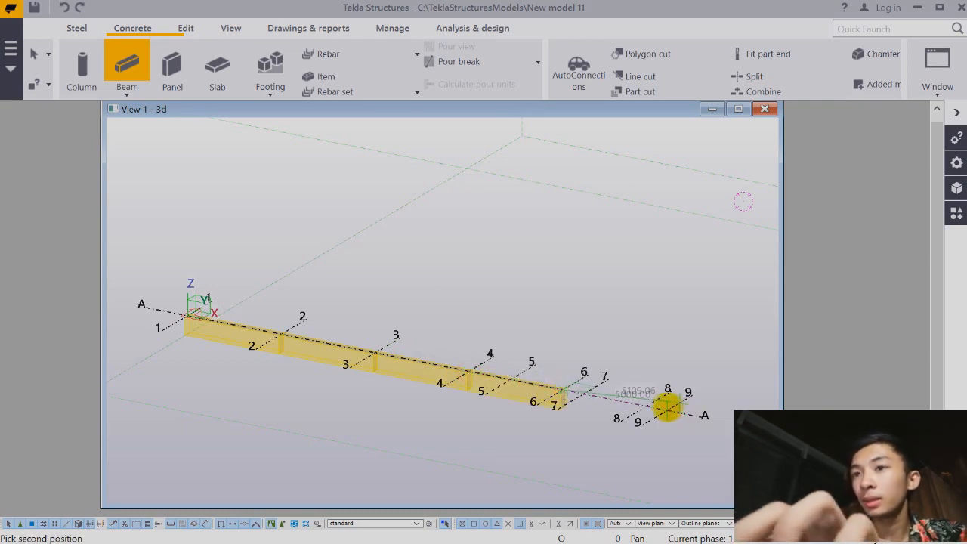
{"action": "left_click", "coordinate": [667, 410]}
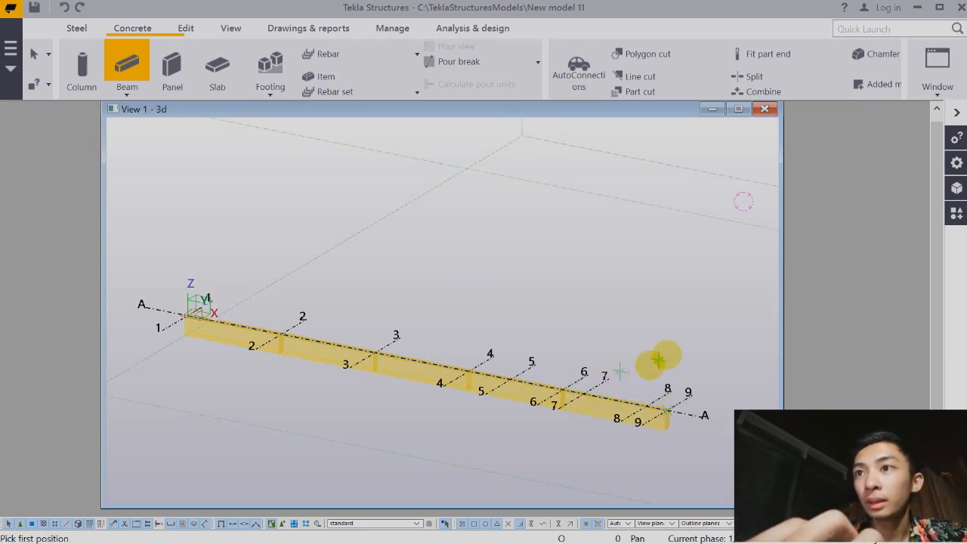
{"action": "key", "text": "Escape"}
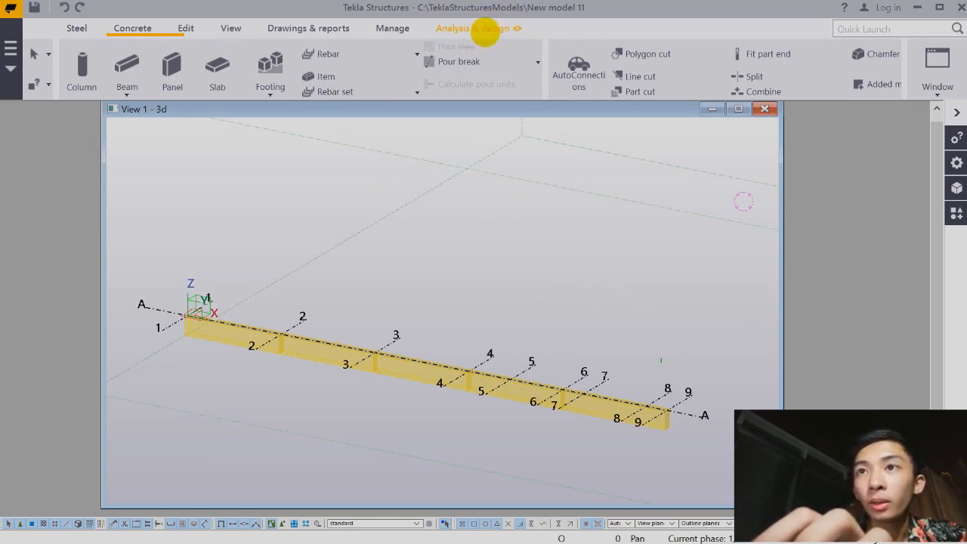
Step: Create a triangular line load with P1z of -12000 N/m along the beam from grid 1 to grid 3
{"action": "left_click", "coordinate": [483, 29]}
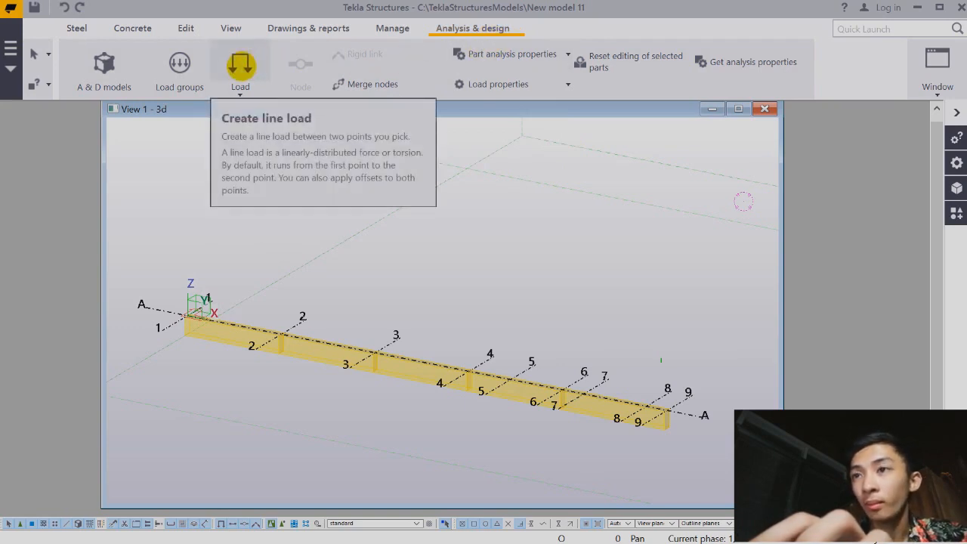
{"action": "left_click", "coordinate": [241, 65]}
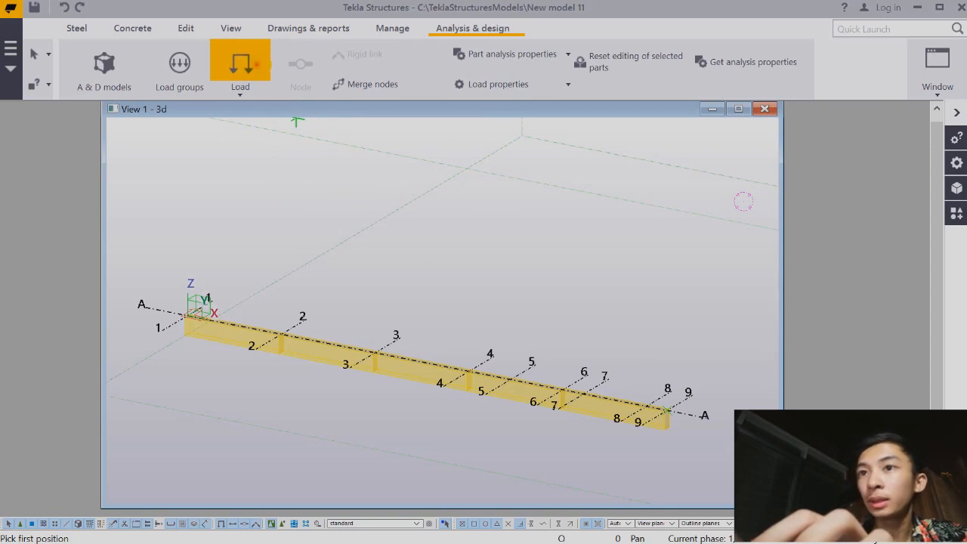
{"action": "double_click", "coordinate": [258, 69]}
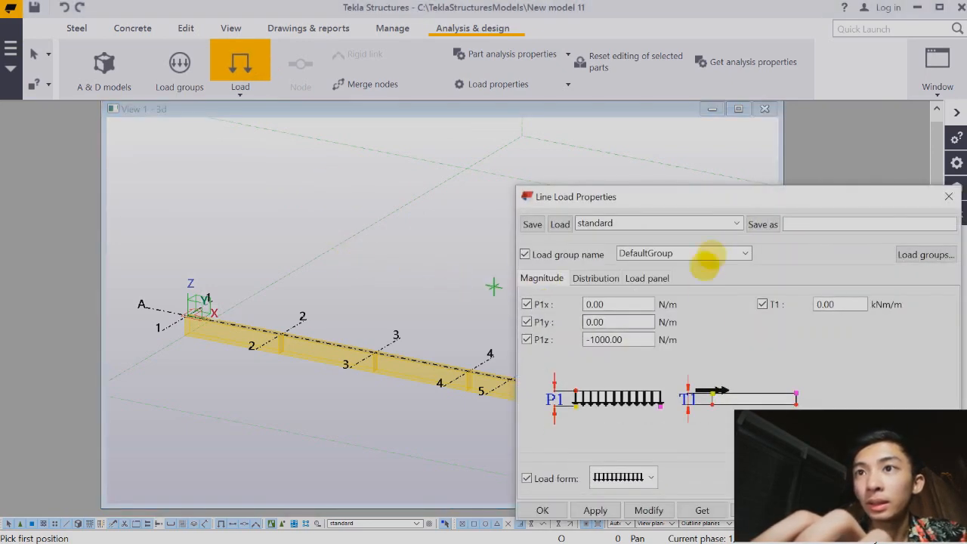
{"action": "left_click_drag", "start_coordinate": [777, 201], "coordinate": [400, 134]}
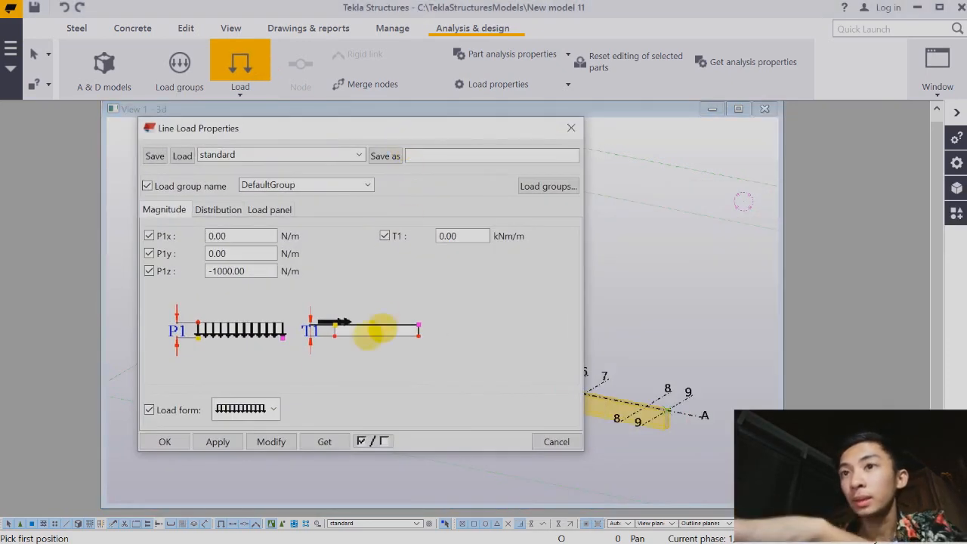
{"action": "left_click", "coordinate": [275, 408]}
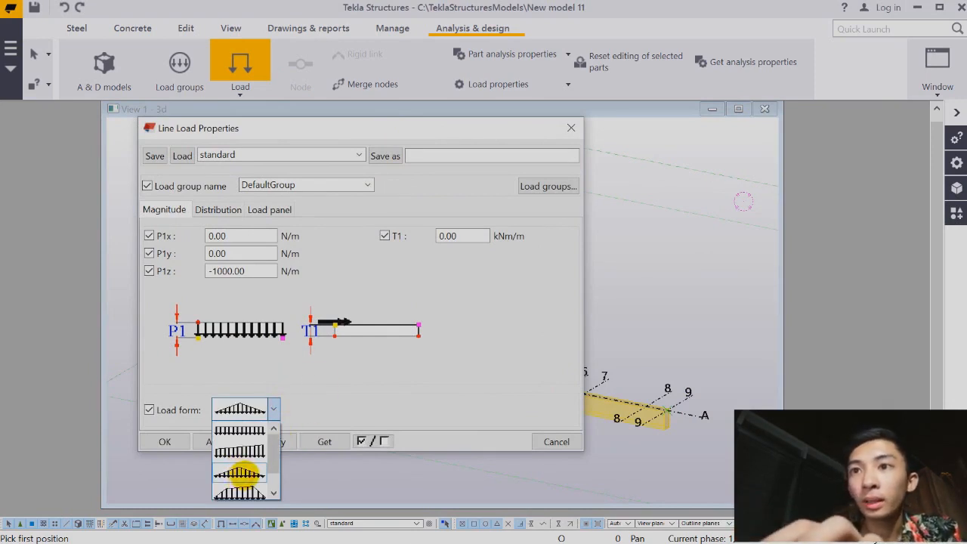
{"action": "left_click", "coordinate": [239, 475]}
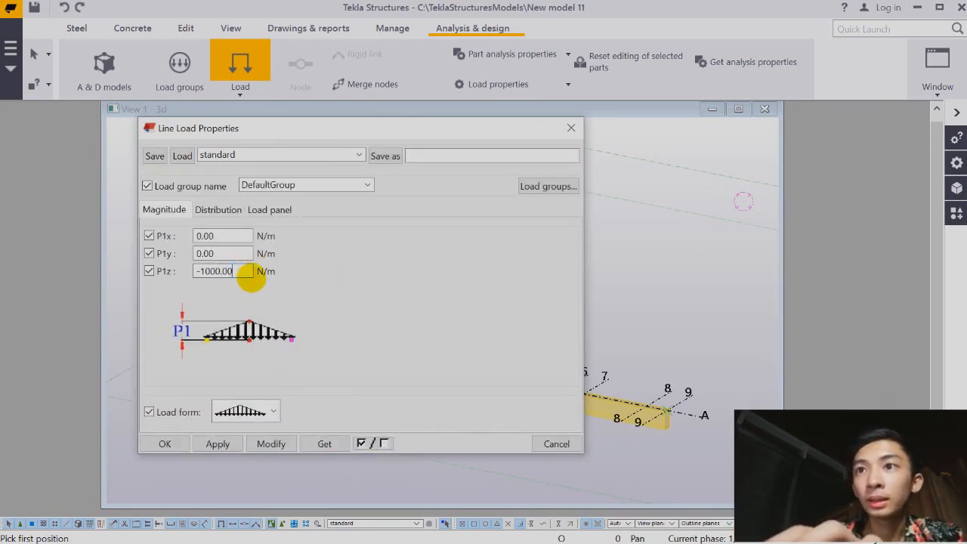
{"action": "left_click", "coordinate": [250, 274]}
{"action": "type", "text": "-12"}
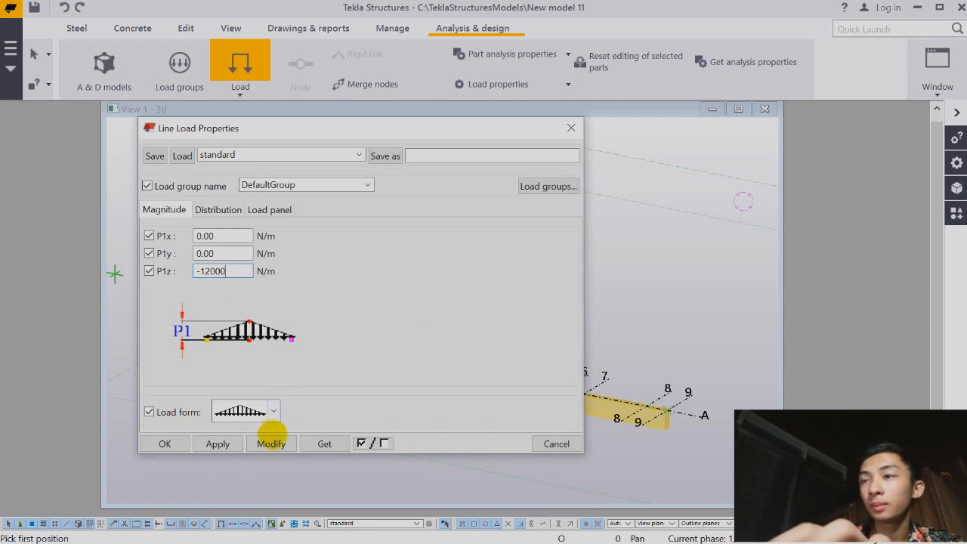
{"action": "left_click", "coordinate": [185, 445]}
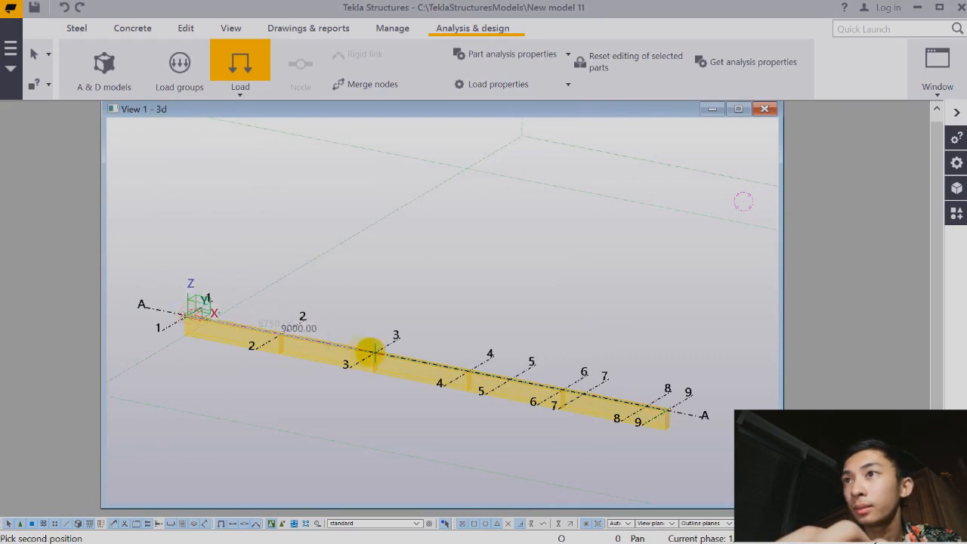
{"action": "left_click", "coordinate": [385, 287]}
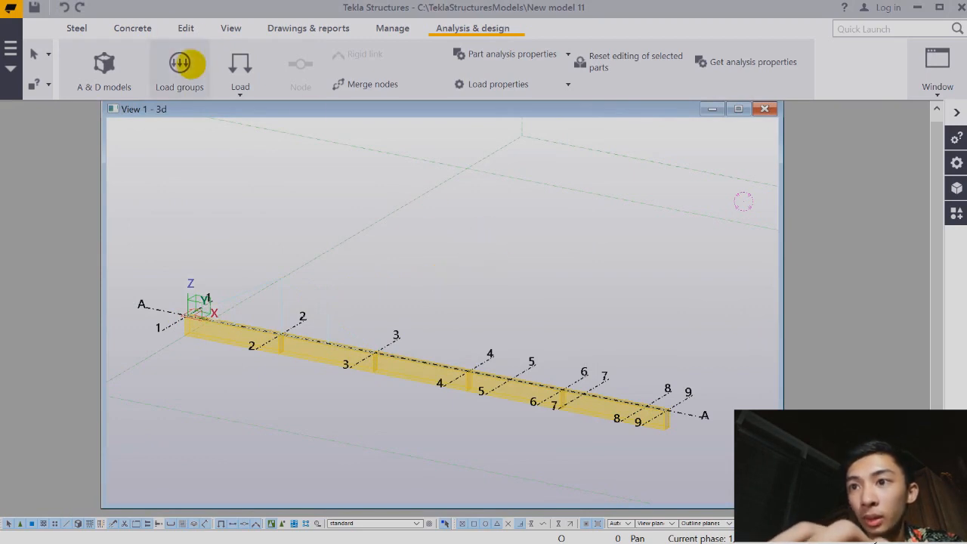
Step: Change the color of the DefaultGroup load group to black
{"action": "left_click", "coordinate": [180, 66]}
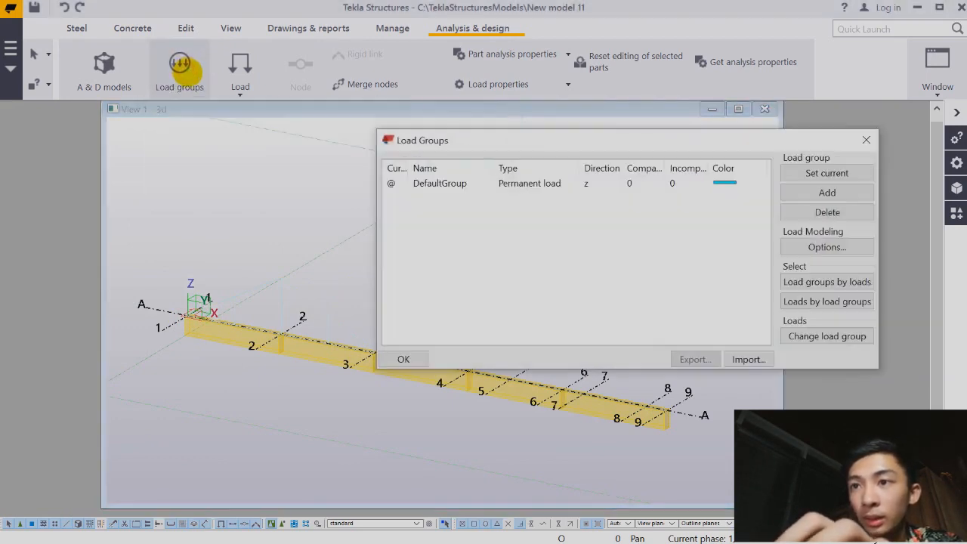
{"action": "left_click_drag", "start_coordinate": [600, 140], "coordinate": [366, 137]}
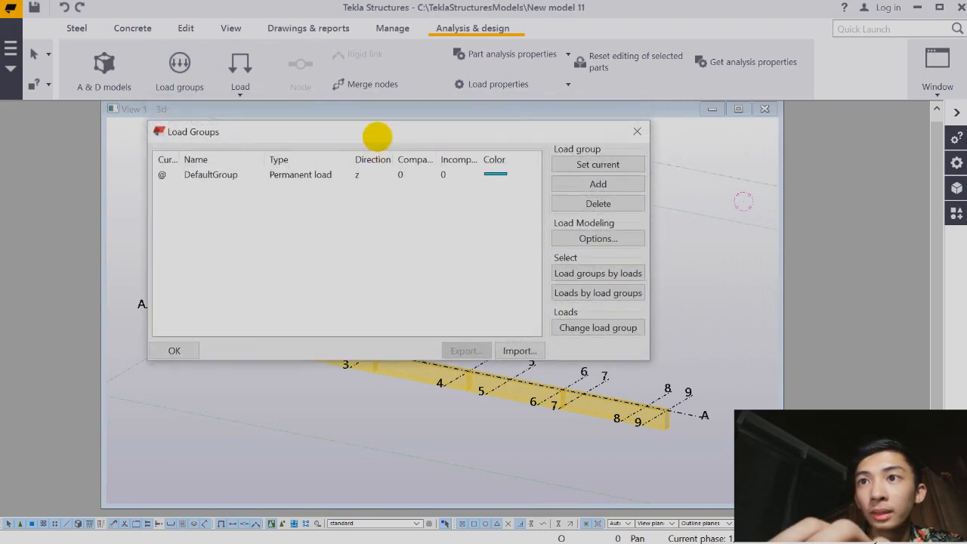
{"action": "left_click", "coordinate": [528, 172]}
{"action": "left_click", "coordinate": [528, 172]}
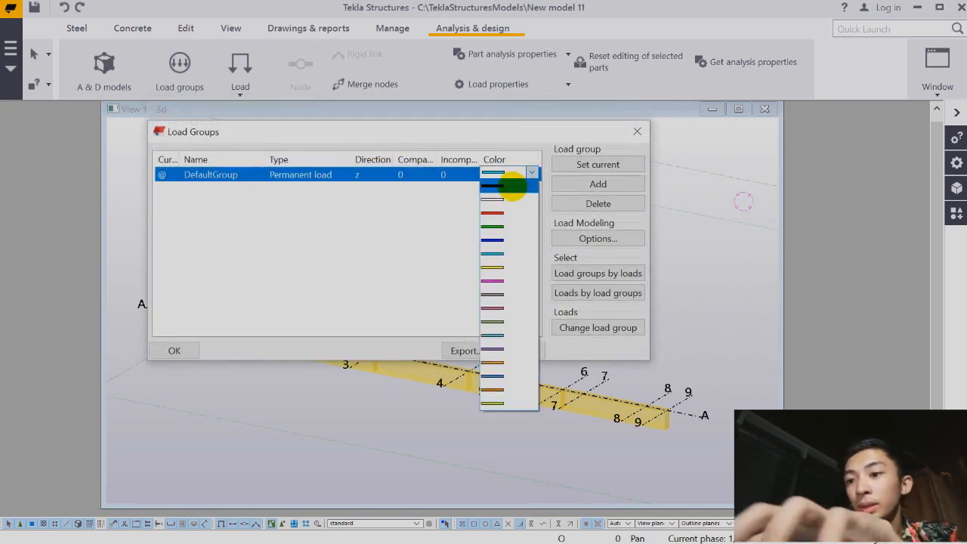
{"action": "left_click", "coordinate": [513, 186]}
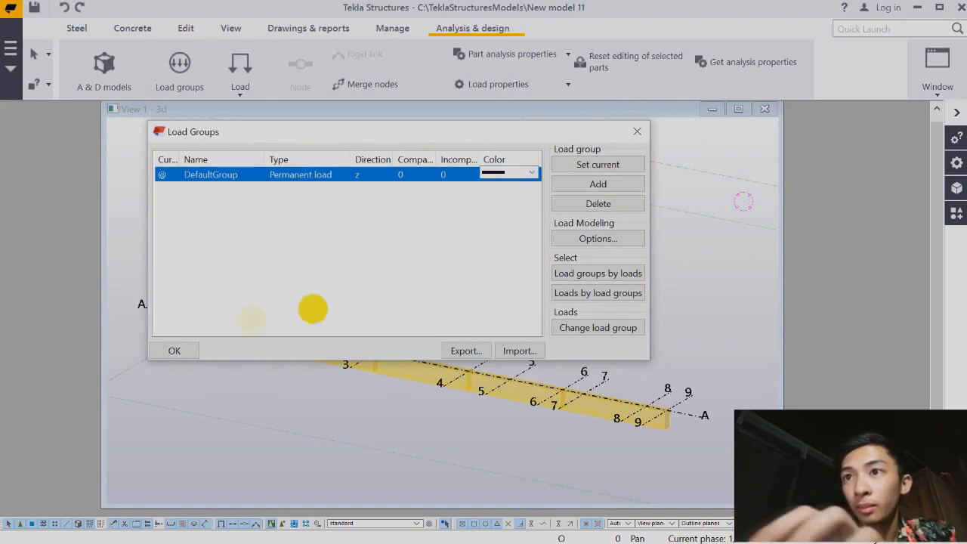
{"action": "left_click", "coordinate": [186, 351]}
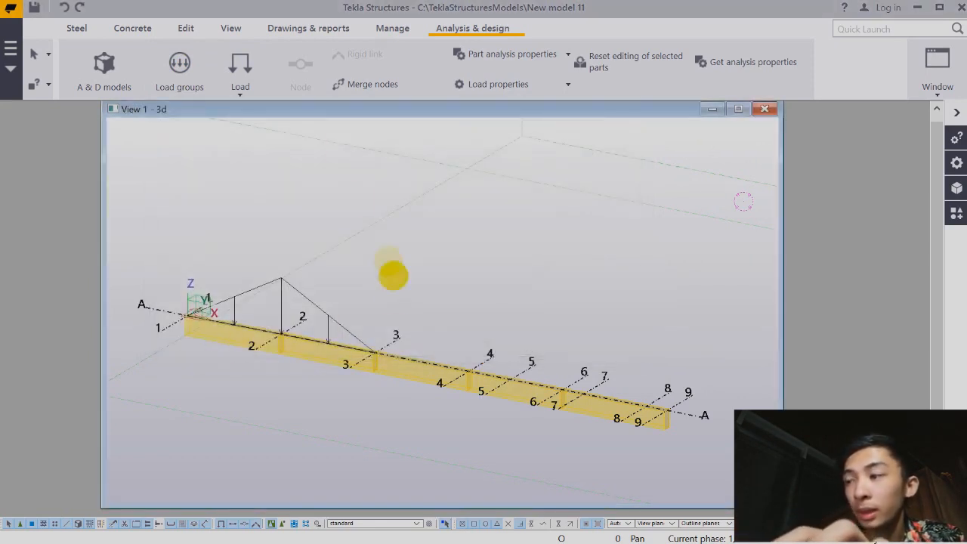
Step: Create a uniform line load with P1z of -15000 N/m along the beam from grid 3 to grid 4
{"action": "double_click", "coordinate": [234, 62]}
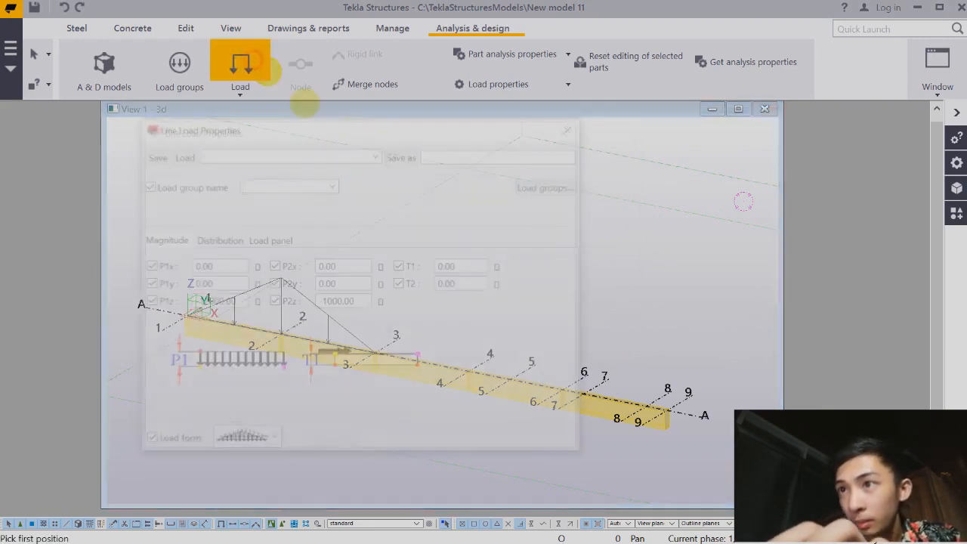
{"action": "mouse_move", "coordinate": [421, 129]}
{"action": "left_mouse_down"}
{"action": "mouse_move", "coordinate": [199, 222]}
{"action": "mouse_move", "coordinate": [384, 184]}
{"action": "mouse_move", "coordinate": [415, 146]}
{"action": "mouse_move", "coordinate": [408, 144]}
{"action": "left_mouse_up"}
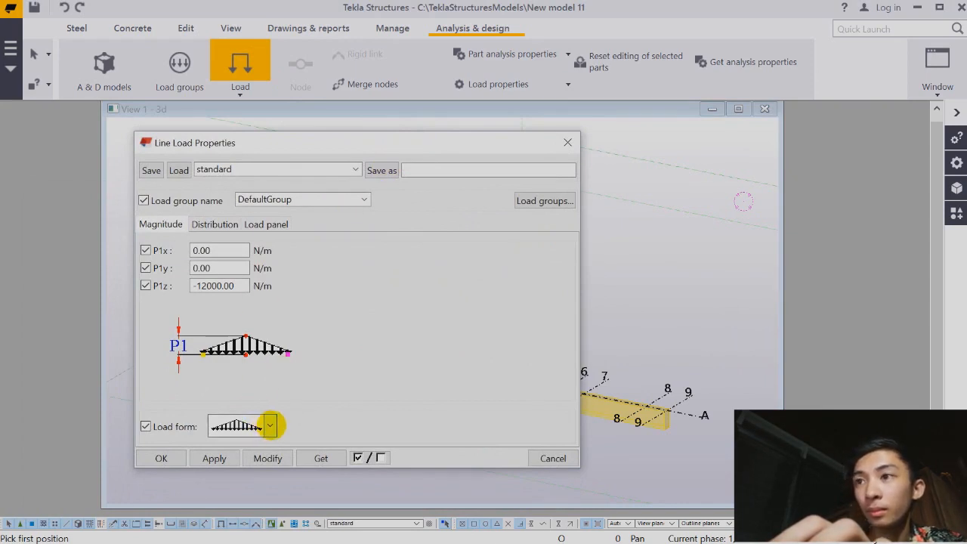
{"action": "left_click", "coordinate": [269, 426]}
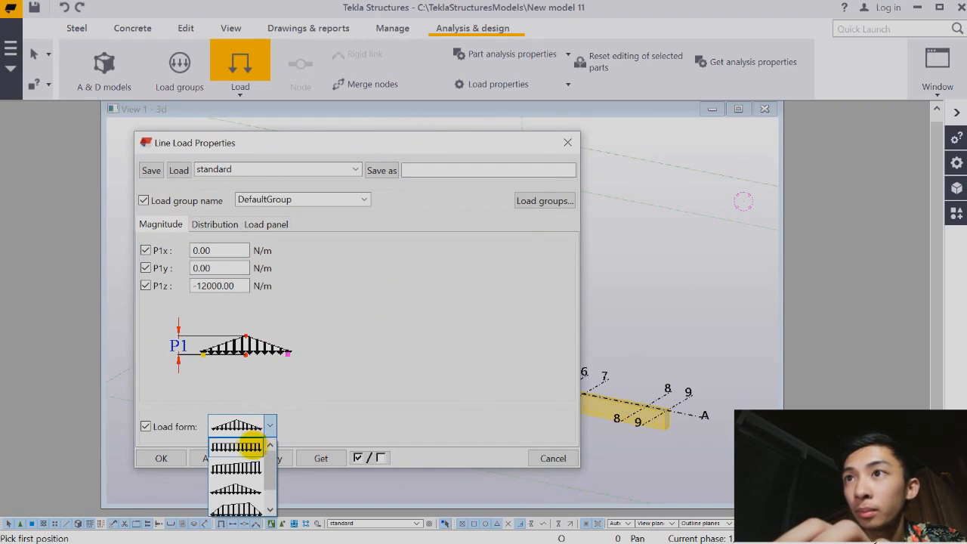
{"action": "left_click", "coordinate": [236, 446]}
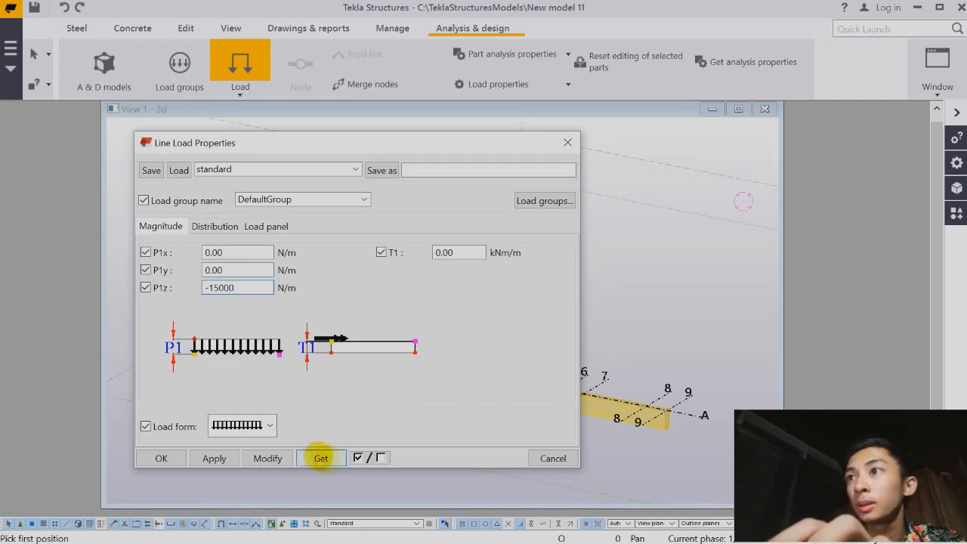
{"action": "left_click", "coordinate": [161, 458]}
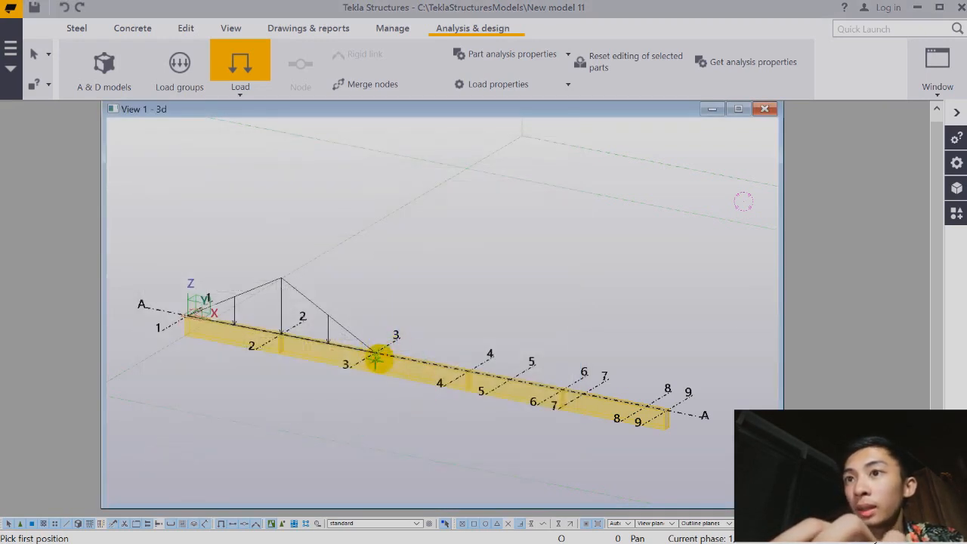
{"action": "left_click", "coordinate": [378, 352]}
{"action": "left_click", "coordinate": [468, 369]}
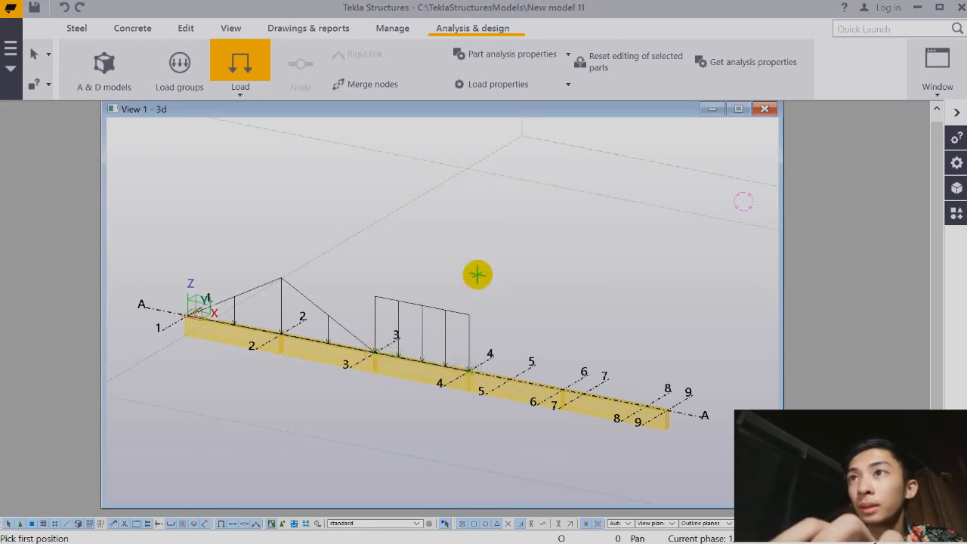
{"action": "key", "text": "Escape"}
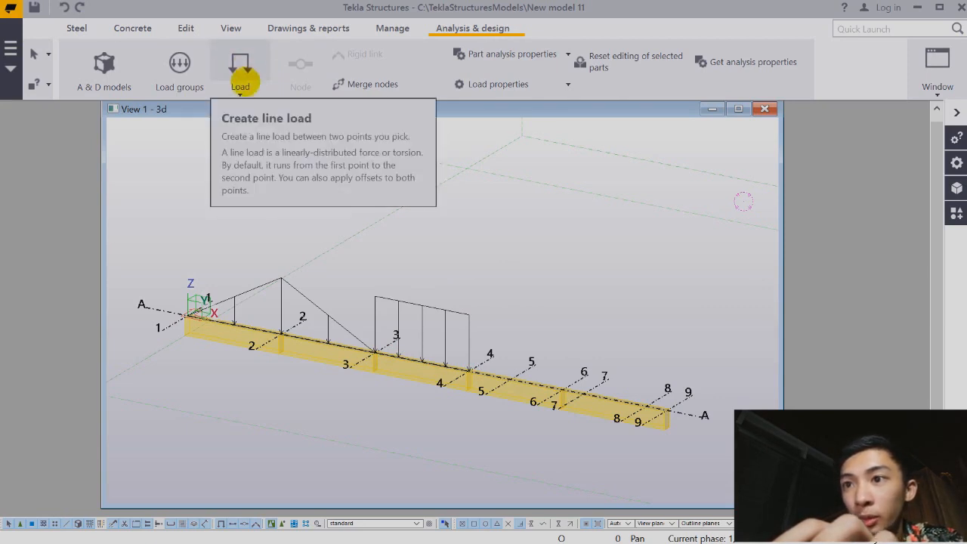
Step: Place point loads on the beam at grids 5, 7 and 8
{"action": "left_click", "coordinate": [242, 85]}
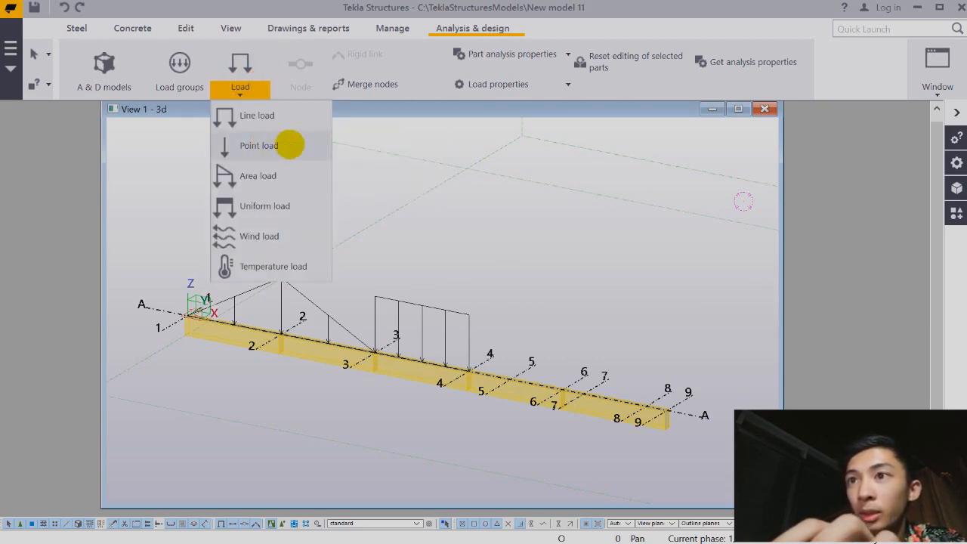
{"action": "left_click", "coordinate": [257, 147]}
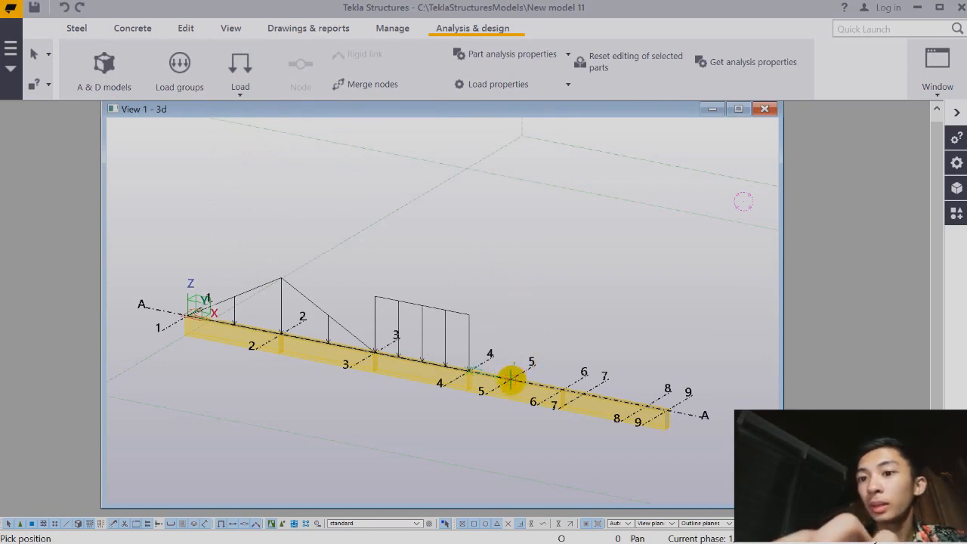
{"action": "left_click", "coordinate": [512, 378]}
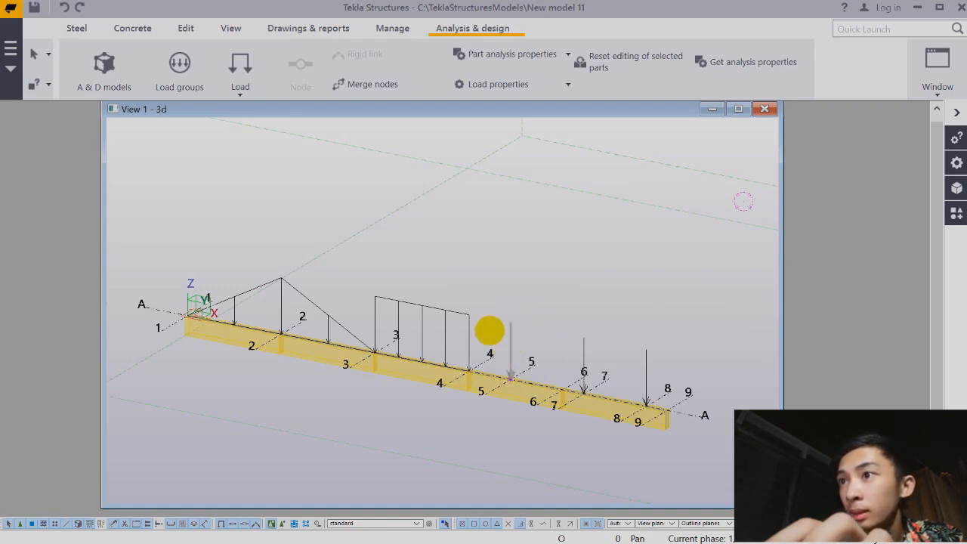
Step: Set the point load at grid 5 to a Pz of -10000 N and an Myy moment of -6000 Nm
{"action": "double_click", "coordinate": [511, 346]}
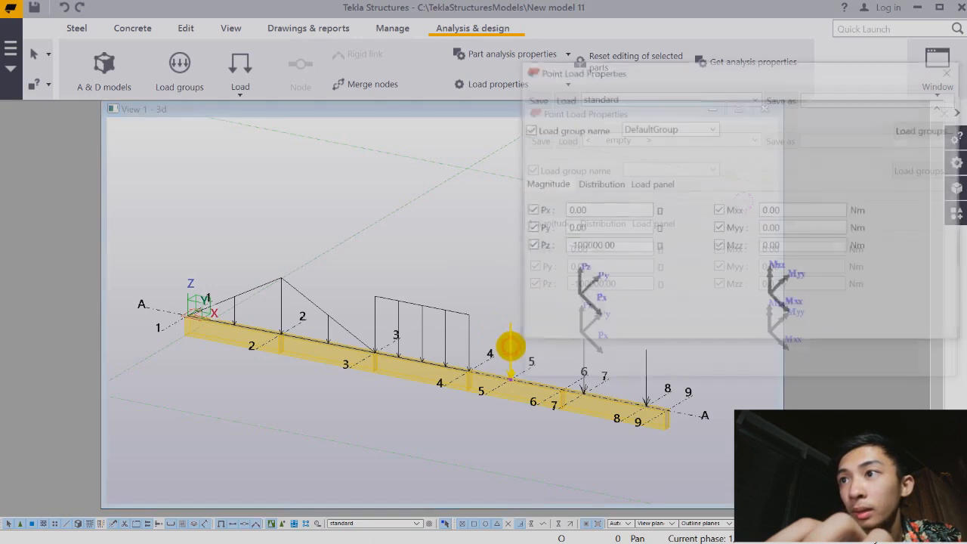
{"action": "left_click_drag", "start_coordinate": [702, 77], "coordinate": [460, 101]}
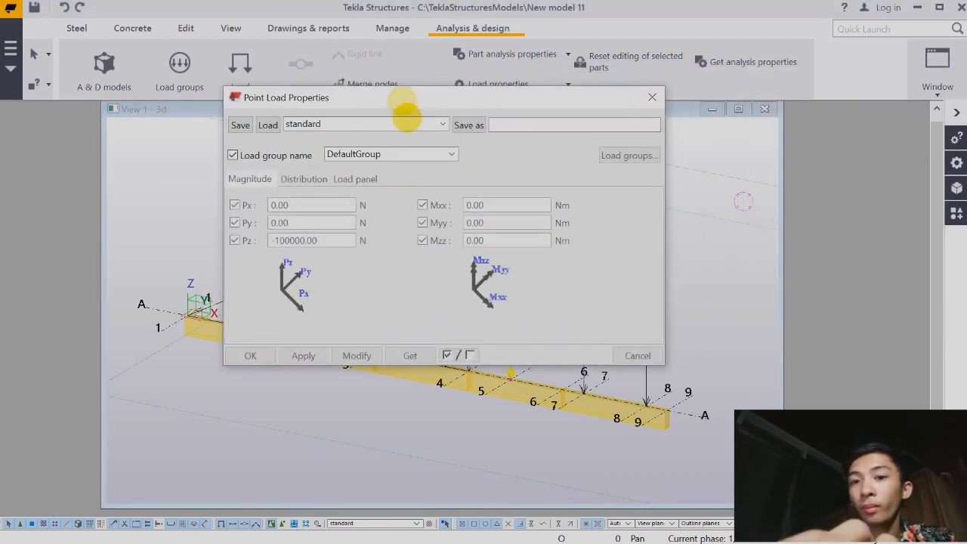
{"action": "left_click", "coordinate": [326, 240]}
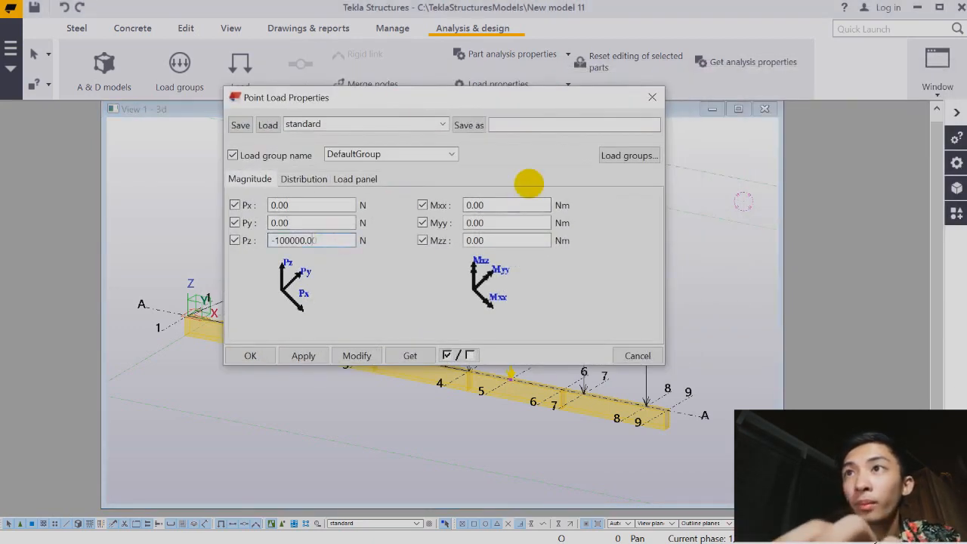
{"action": "type", "text": "-10"}
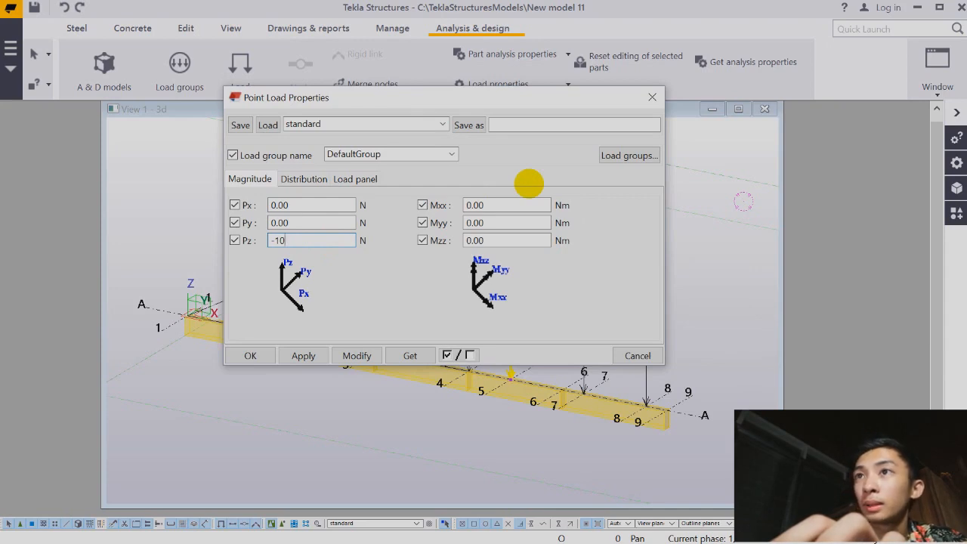
{"action": "type", "text": "000.00"}
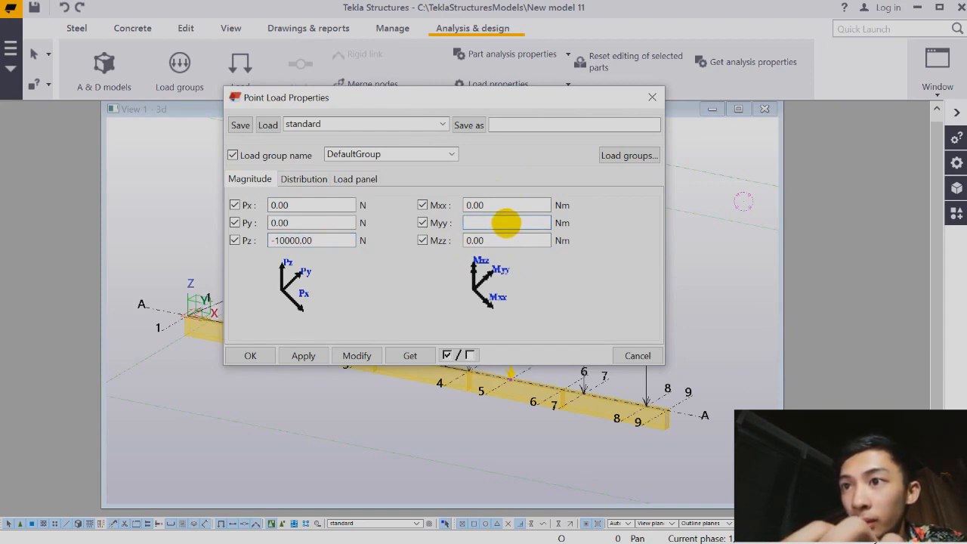
{"action": "type", "text": "-6000.00"}
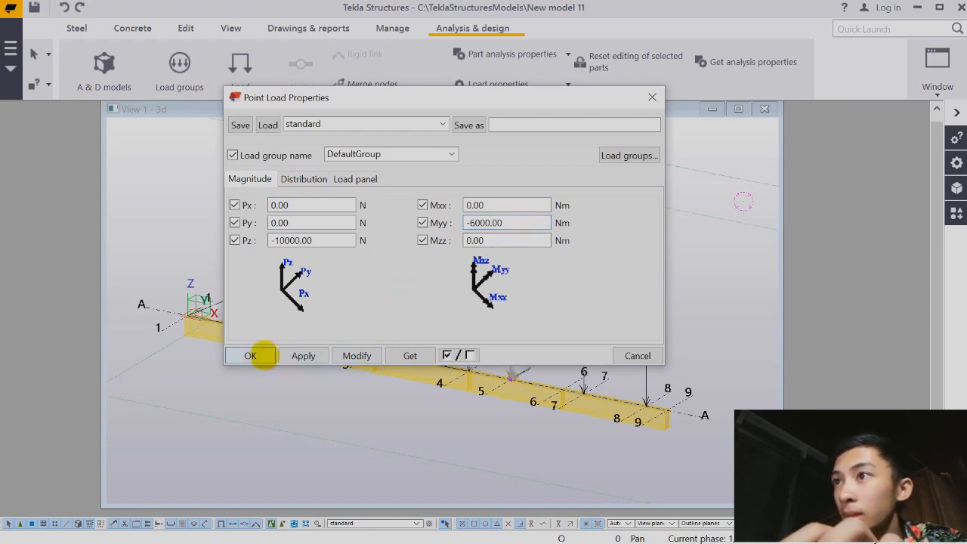
{"action": "left_click", "coordinate": [254, 355]}
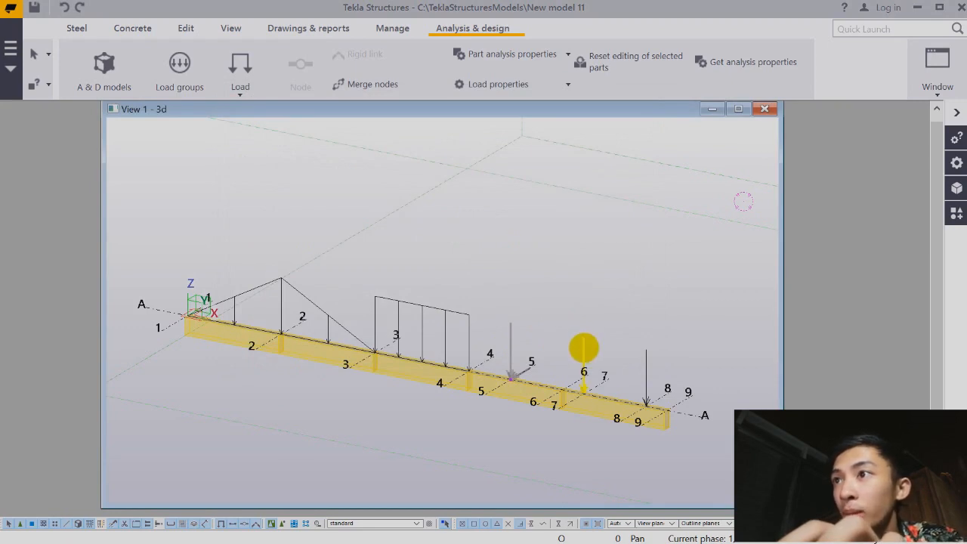
Step: Set the Pz magnitude of the point load at grid 7 to -15000 N
{"action": "double_click", "coordinate": [578, 345]}
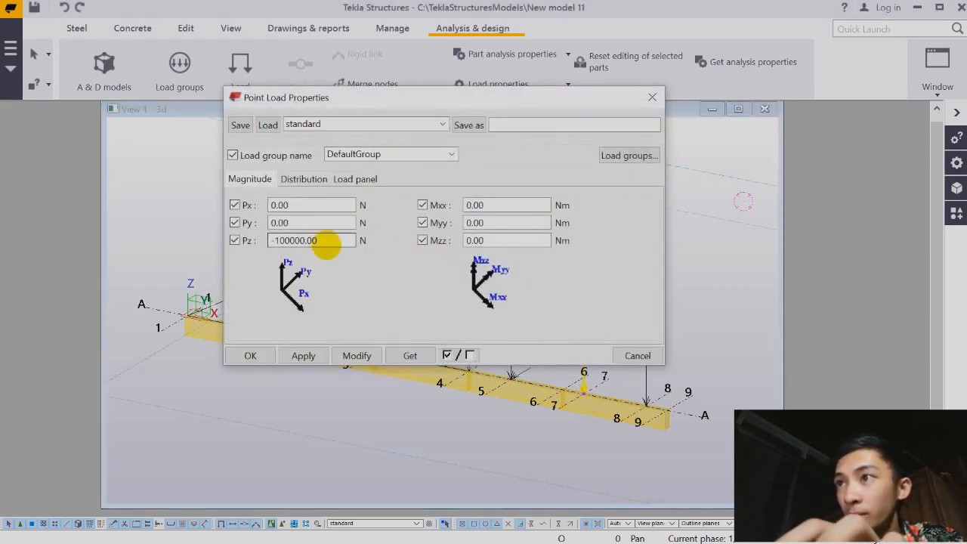
{"action": "left_click", "coordinate": [338, 239]}
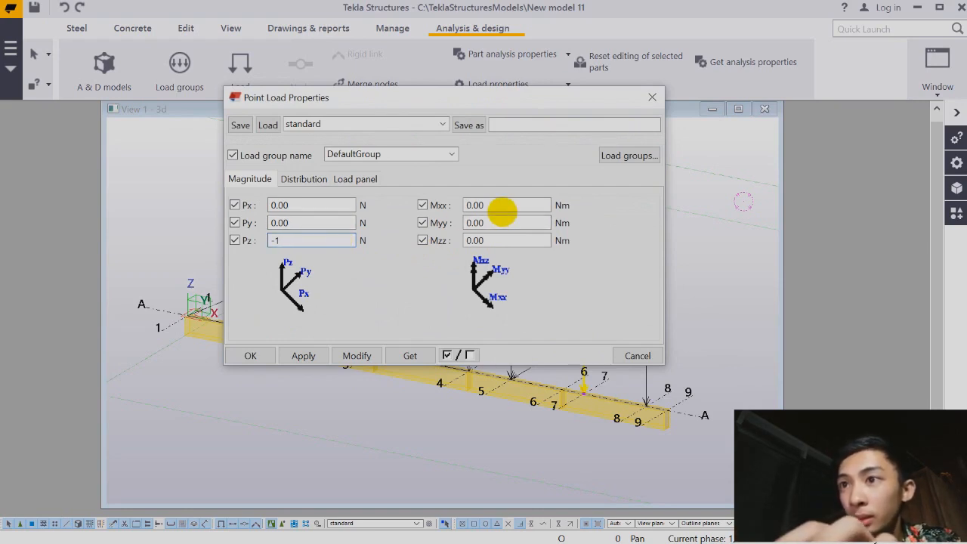
{"action": "type", "text": "5000.00"}
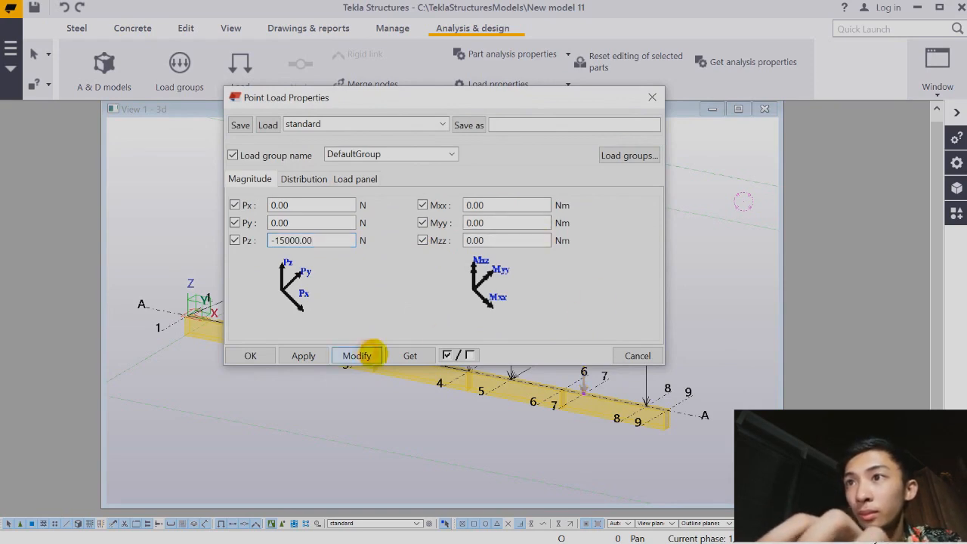
{"action": "left_click", "coordinate": [251, 356]}
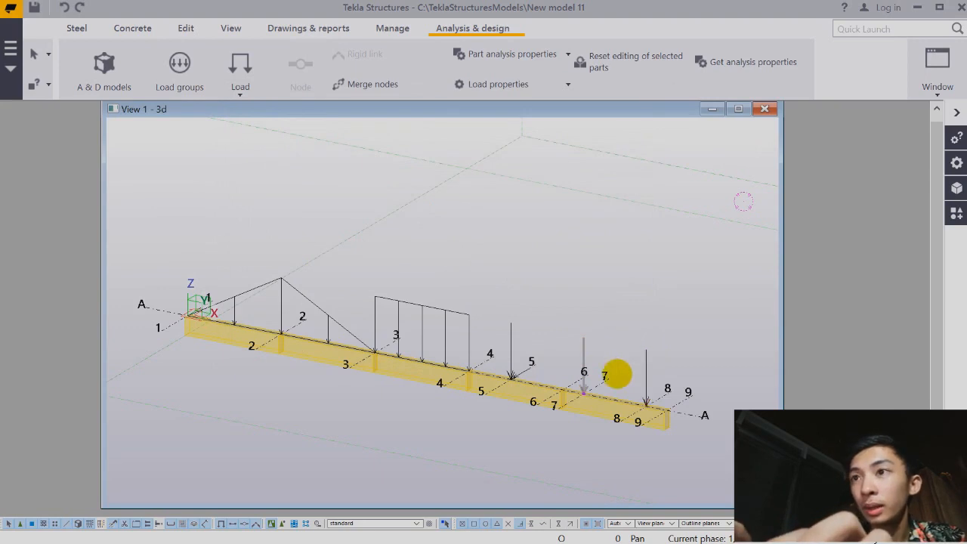
Step: Set the Pz magnitude of the point load at grid 8 to -20000 N
{"action": "double_click", "coordinate": [645, 371]}
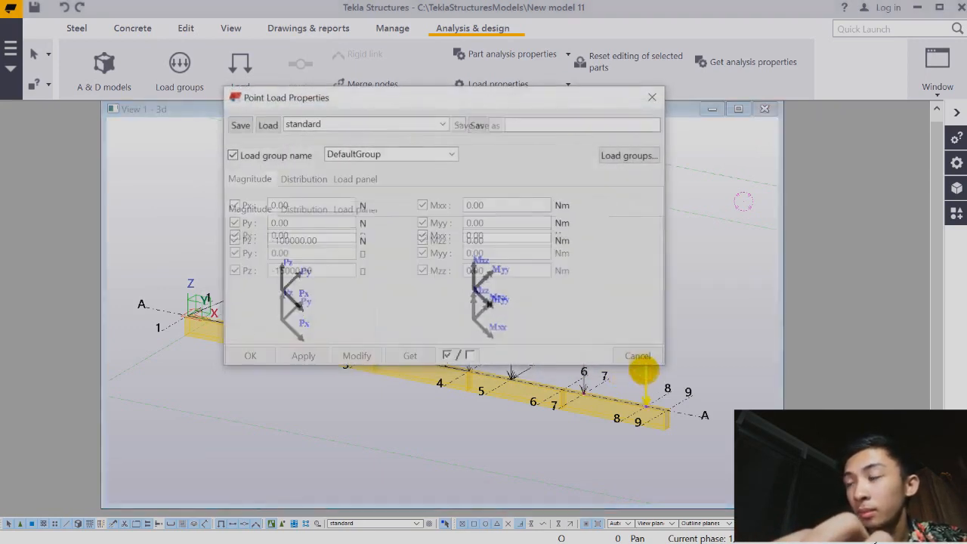
{"action": "left_click", "coordinate": [348, 240]}
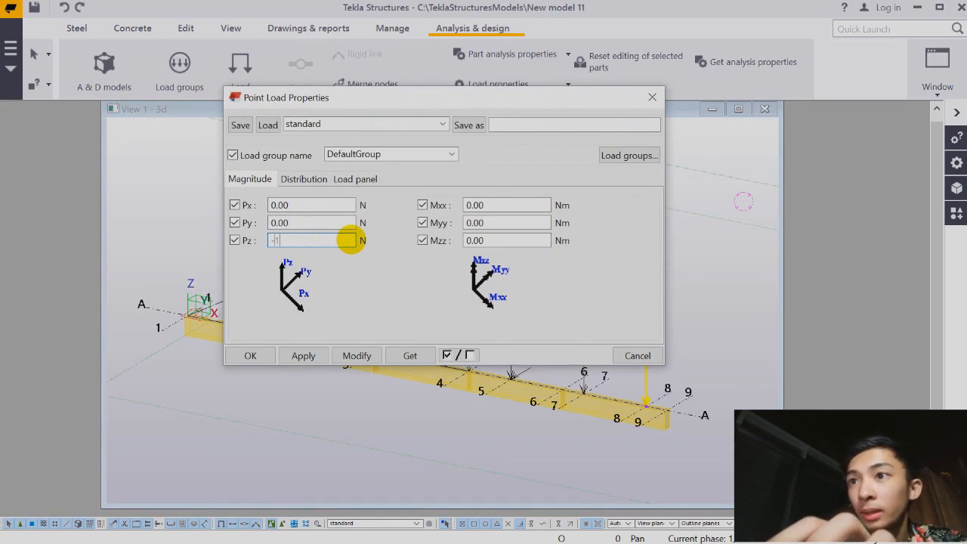
{"action": "type", "text": "20000.00"}
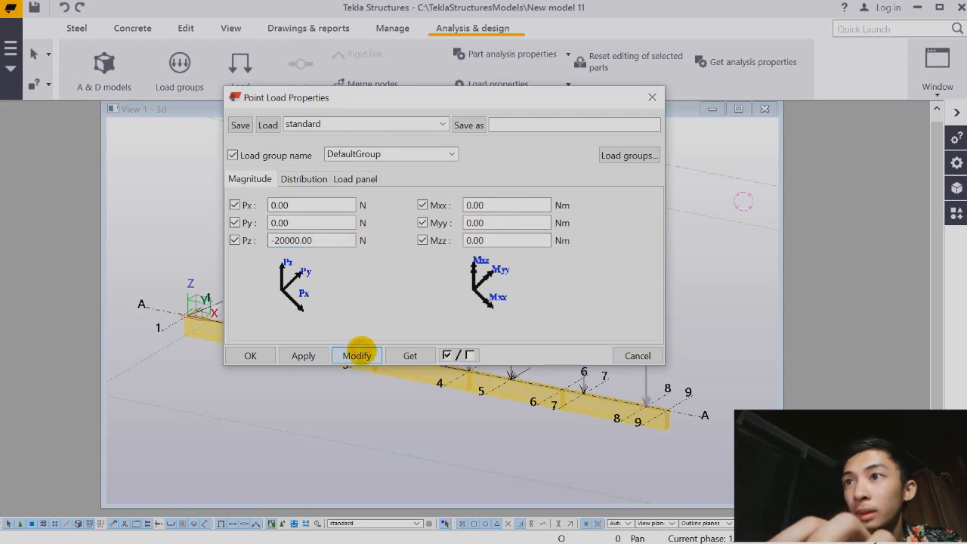
{"action": "left_click", "coordinate": [261, 355]}
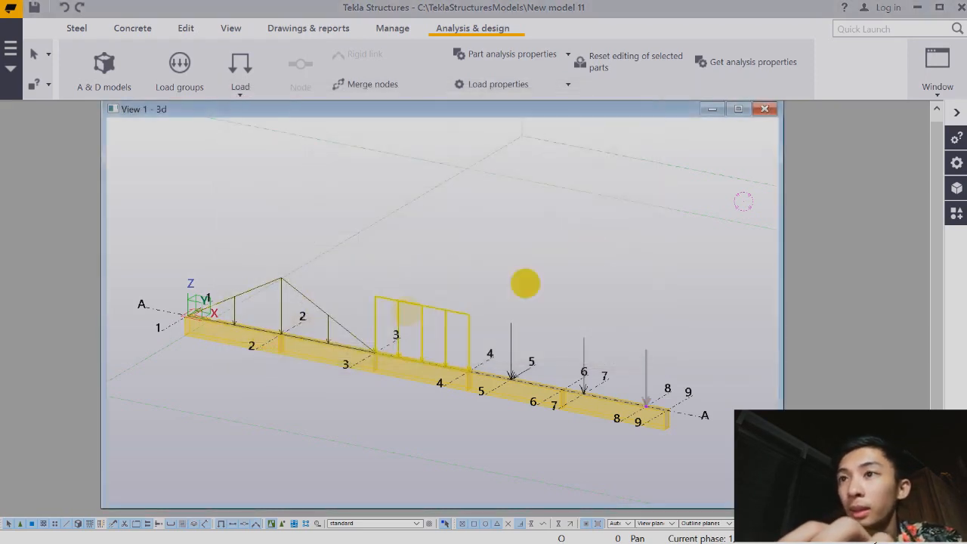
Step: Set the start support condition of the beam between grids 1 and 2 to Supported, with Uy Free and Rx Pinned
{"action": "scroll", "coordinate": [546, 248], "scroll_direction": "down", "scroll_amount": 2}
{"action": "middle_click_drag", "start_coordinate": [572, 280], "coordinate": [539, 246]}
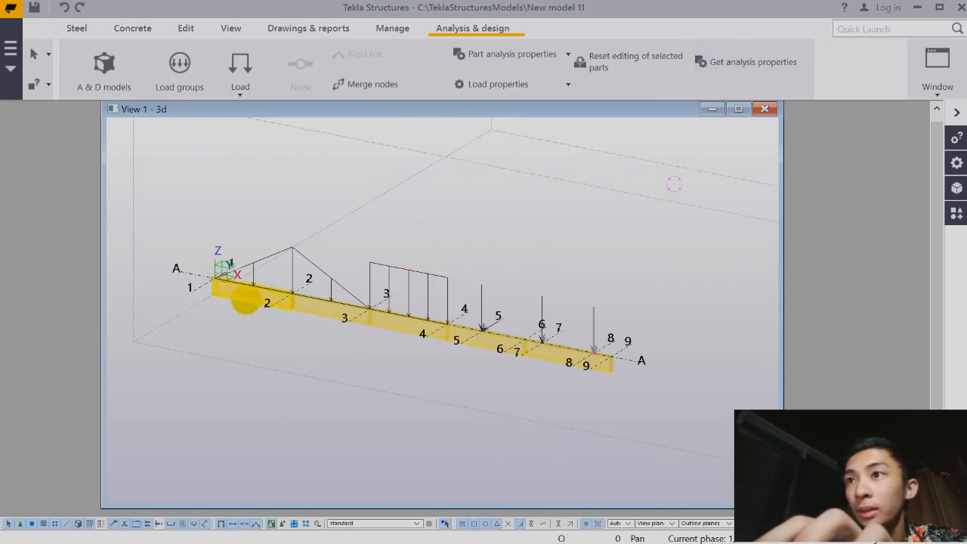
{"action": "left_click", "coordinate": [245, 300]}
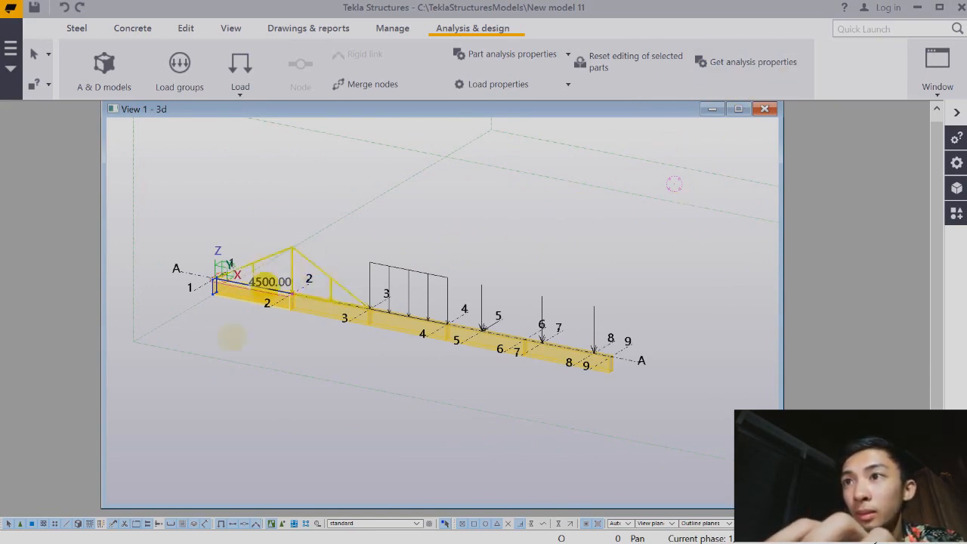
{"action": "left_click", "coordinate": [242, 302]}
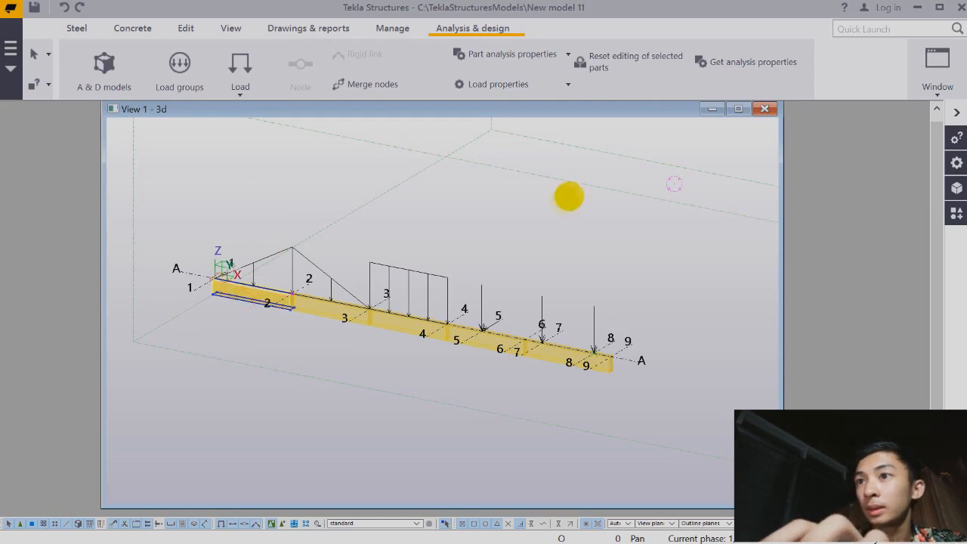
{"action": "left_click", "coordinate": [737, 62]}
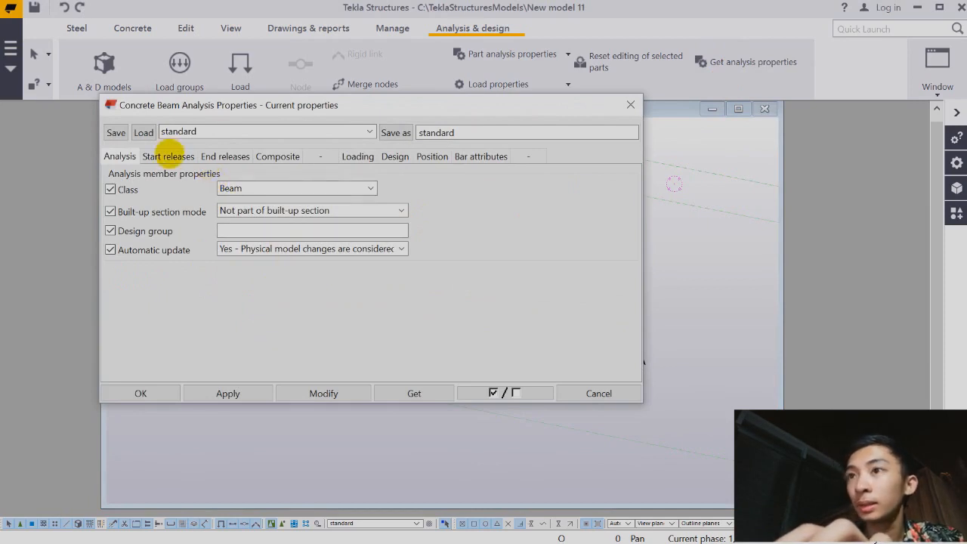
{"action": "left_click", "coordinate": [168, 155]}
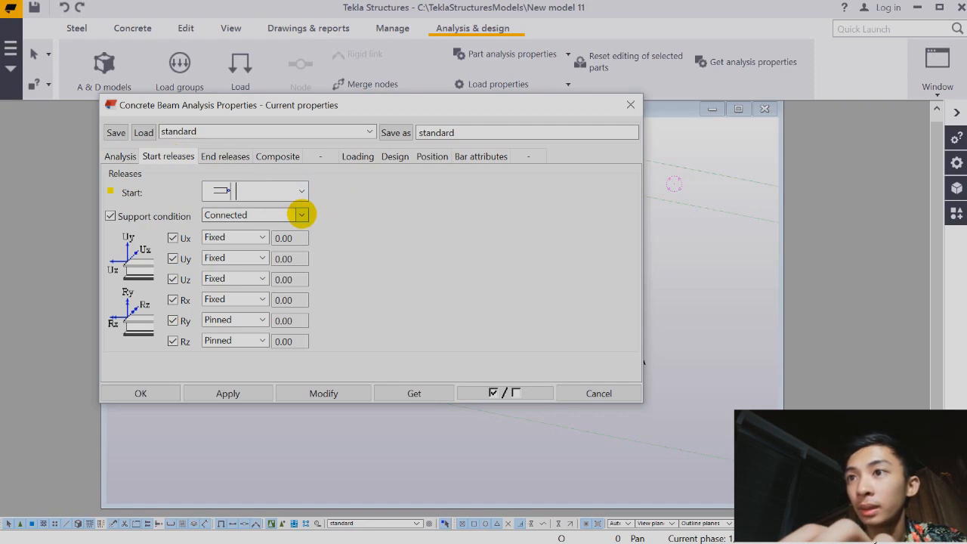
{"action": "left_click", "coordinate": [302, 215]}
{"action": "left_click", "coordinate": [261, 241]}
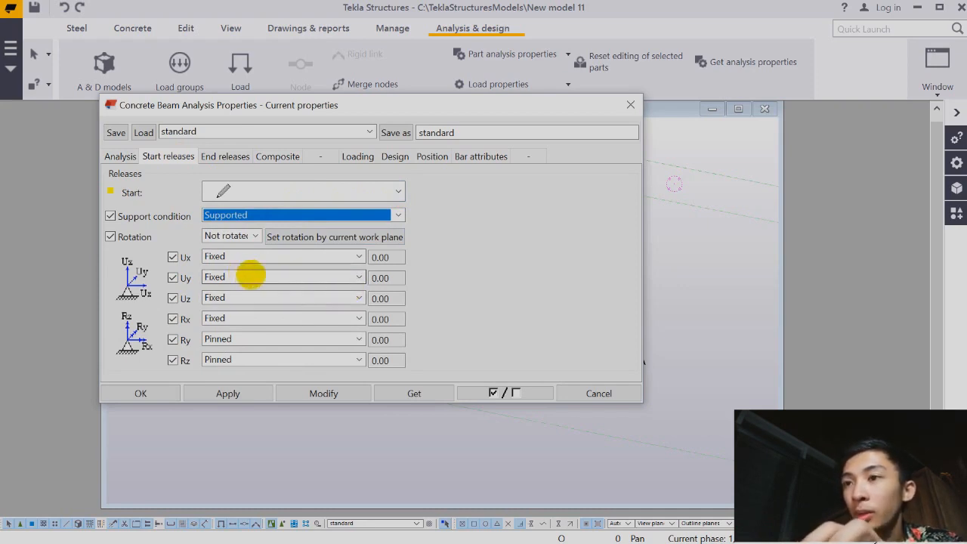
{"action": "left_click", "coordinate": [359, 277]}
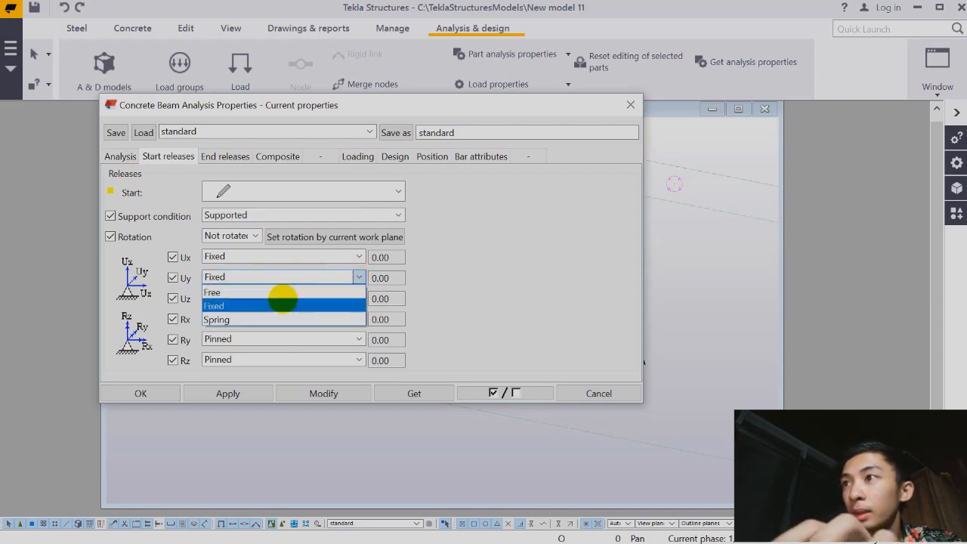
{"action": "left_click", "coordinate": [286, 293]}
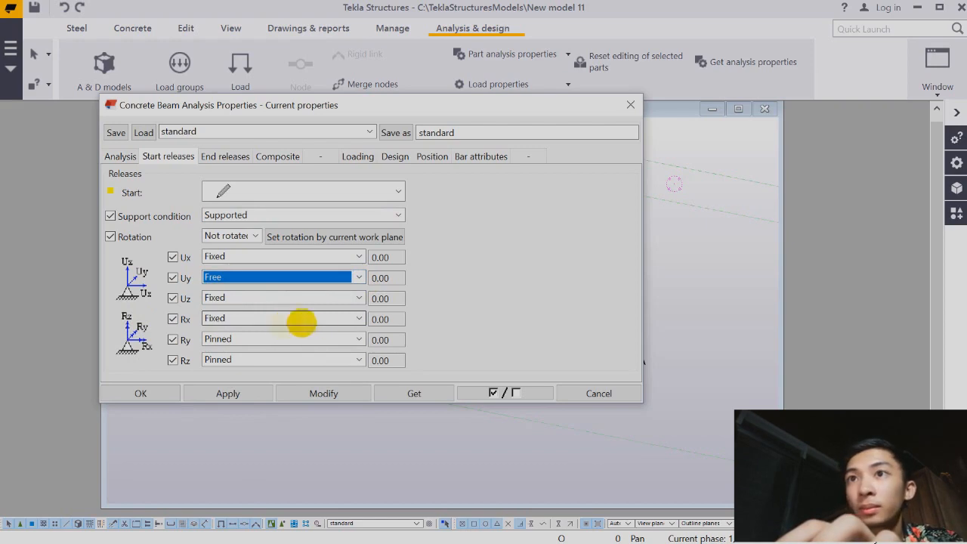
{"action": "left_click", "coordinate": [359, 318]}
{"action": "left_click", "coordinate": [306, 341]}
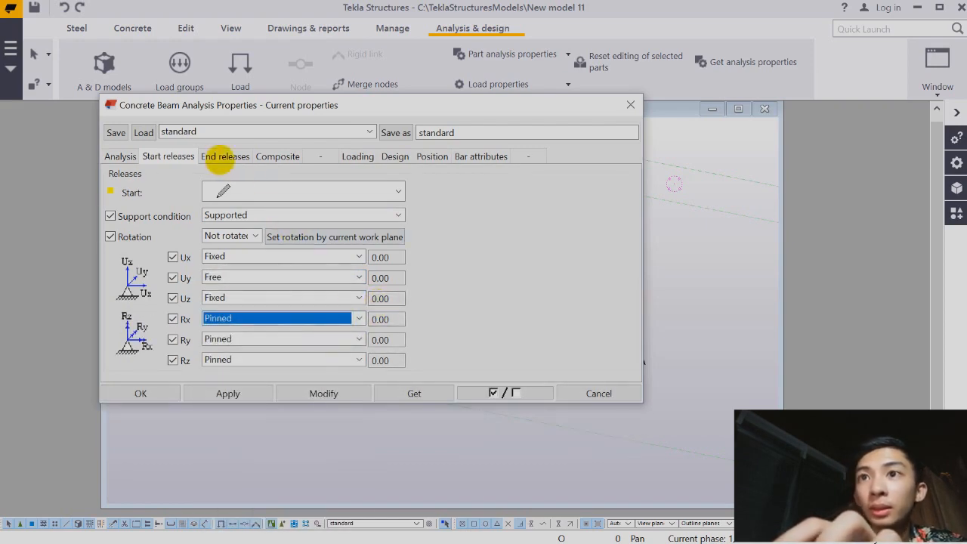
Step: Set the end release to the fully fixed connected condition and apply the analysis properties to the beam between grids 1 and 2
{"action": "left_click", "coordinate": [225, 157]}
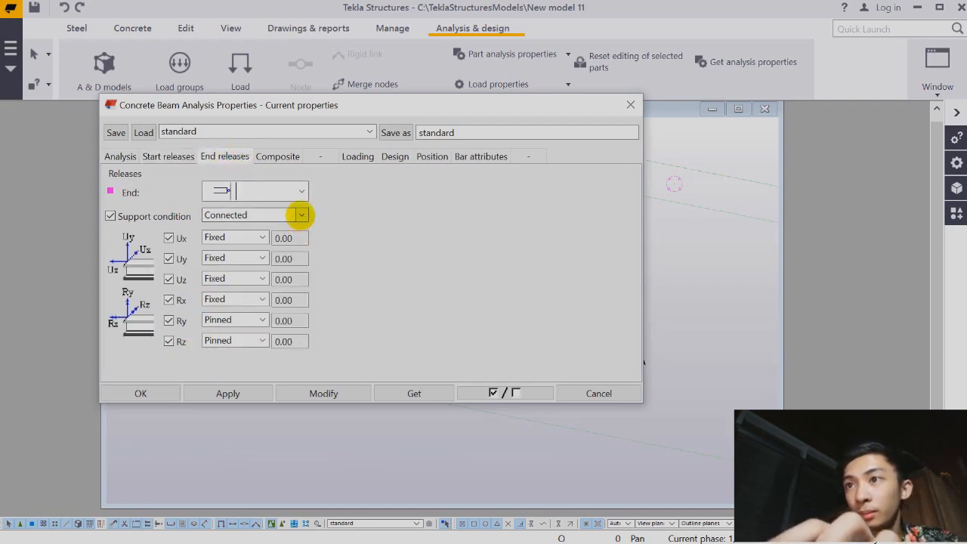
{"action": "left_click", "coordinate": [301, 192]}
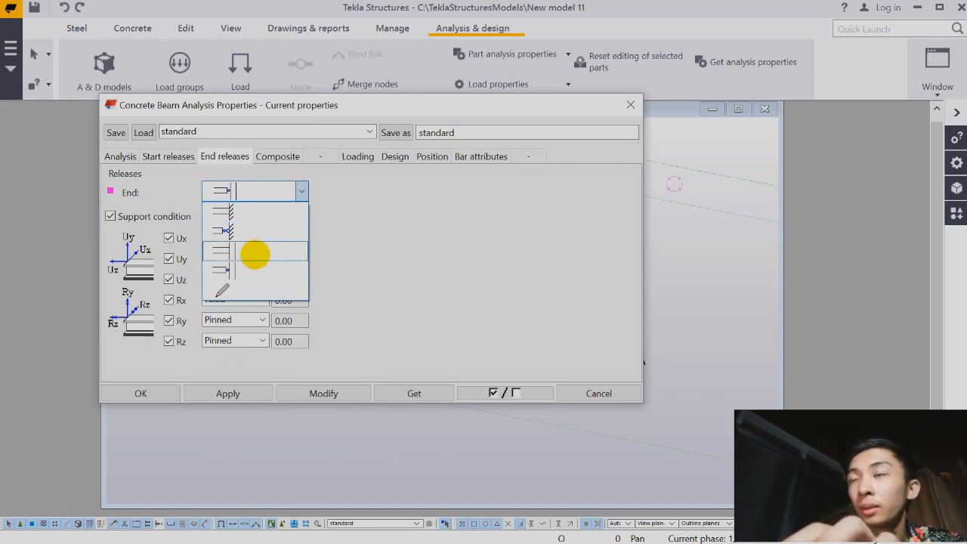
{"action": "left_click", "coordinate": [254, 254]}
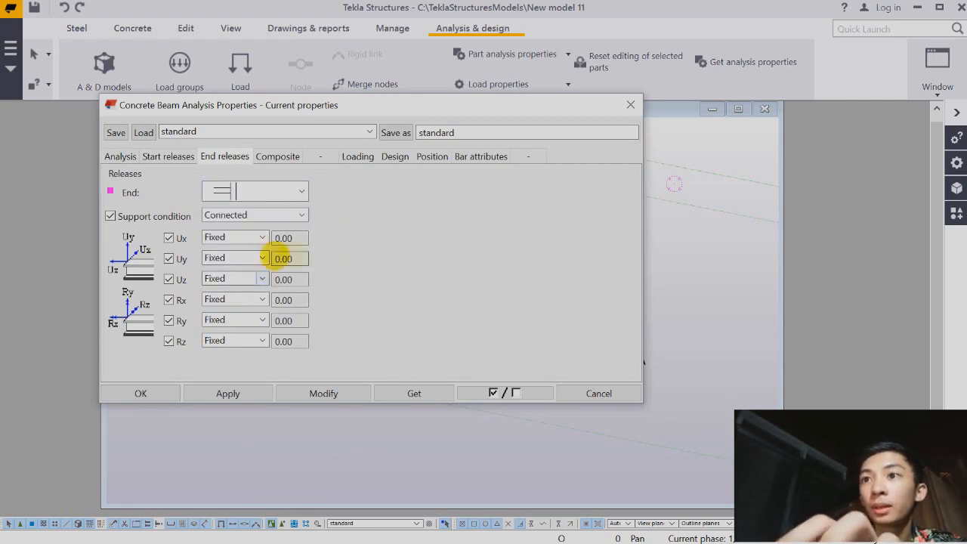
{"action": "left_click", "coordinate": [340, 393]}
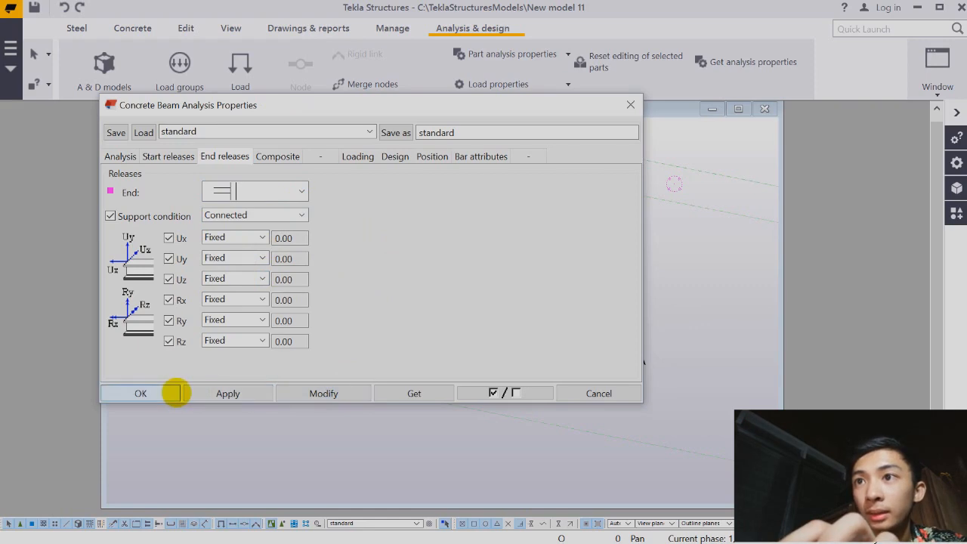
{"action": "left_click", "coordinate": [174, 393]}
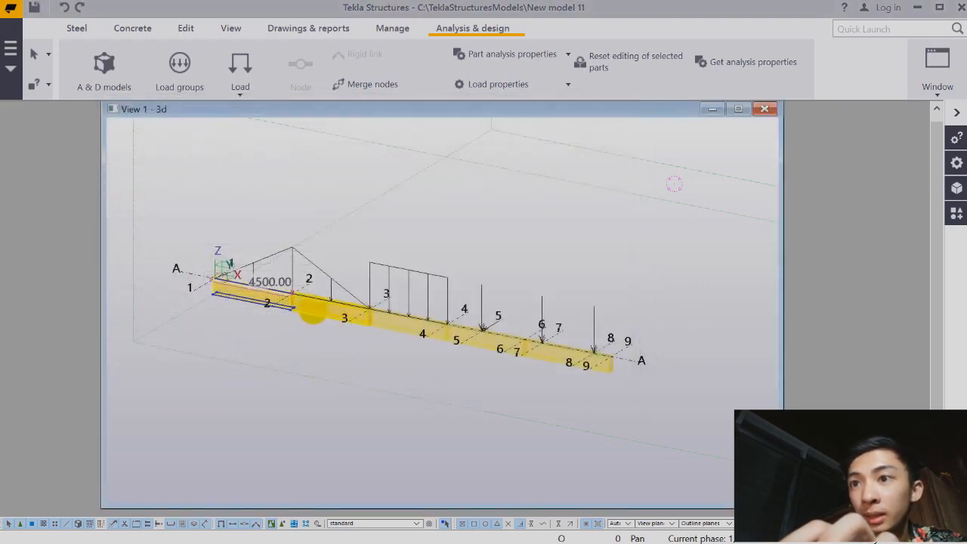
Step: Set the start support's Ux to Free and apply the analysis properties to the beam between grids 2 and 3
{"action": "left_click", "coordinate": [313, 310]}
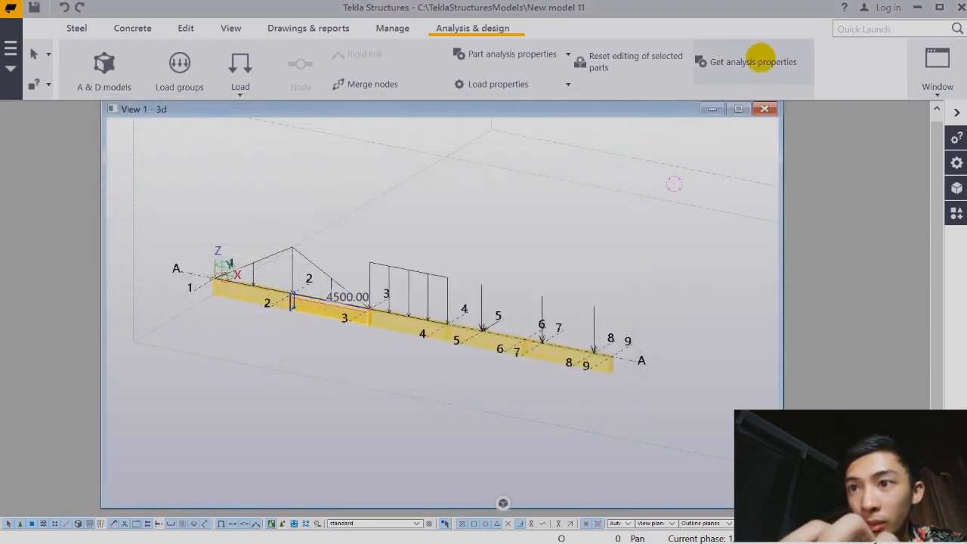
{"action": "left_click", "coordinate": [753, 62]}
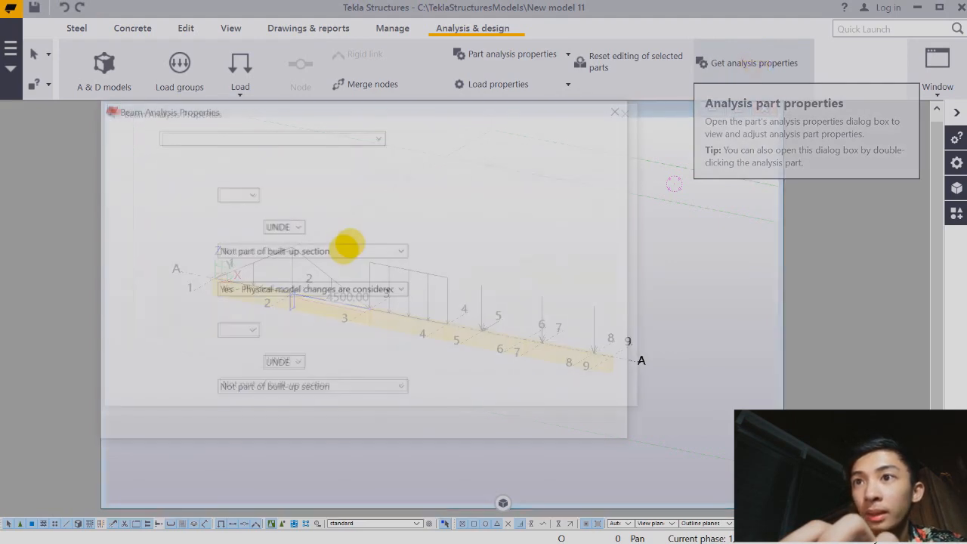
{"action": "left_click", "coordinate": [170, 156]}
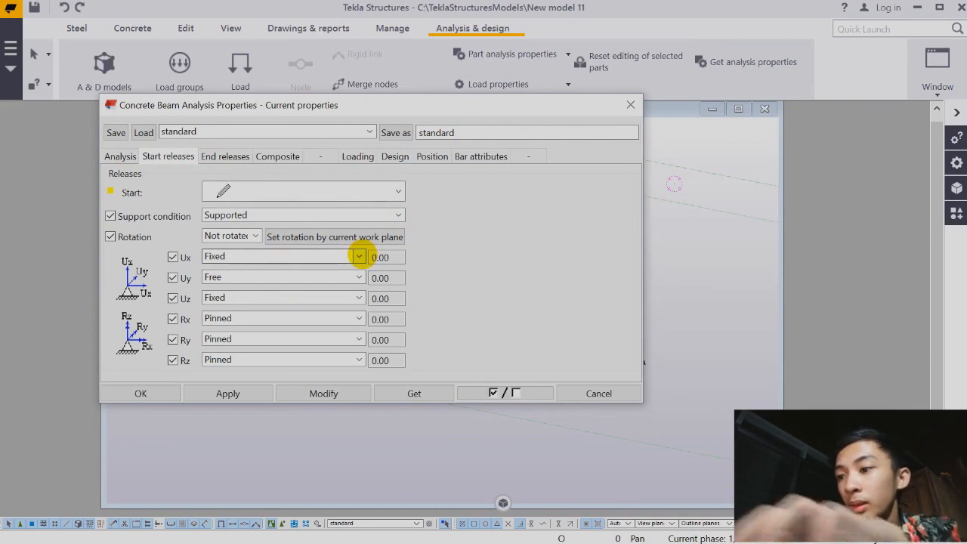
{"action": "left_click", "coordinate": [359, 256]}
{"action": "left_click", "coordinate": [268, 272]}
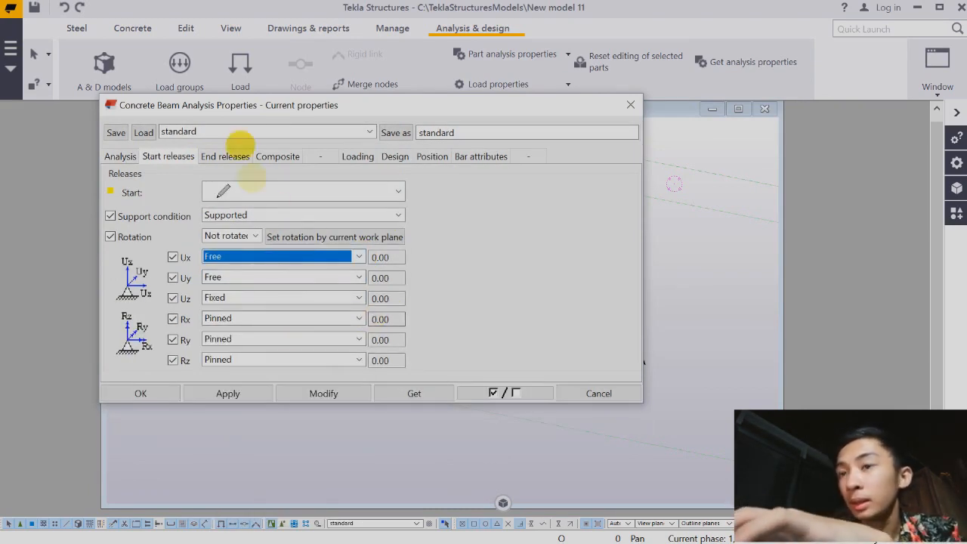
{"action": "left_click", "coordinate": [228, 156]}
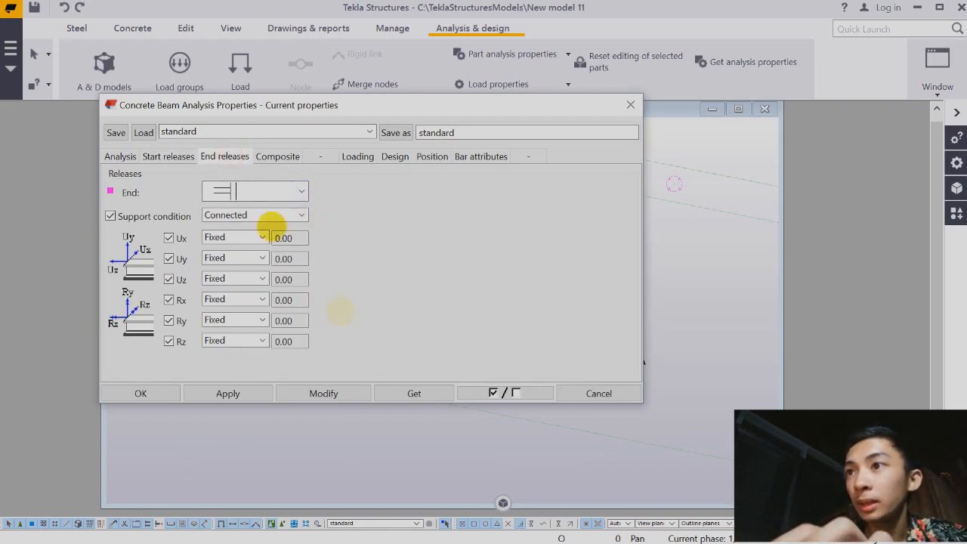
{"action": "left_click", "coordinate": [176, 156]}
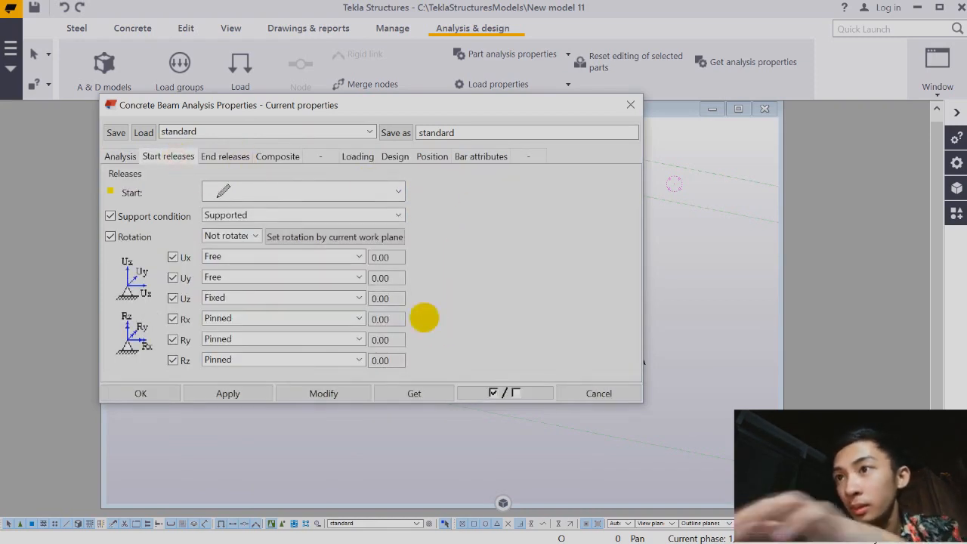
{"action": "left_click", "coordinate": [323, 393]}
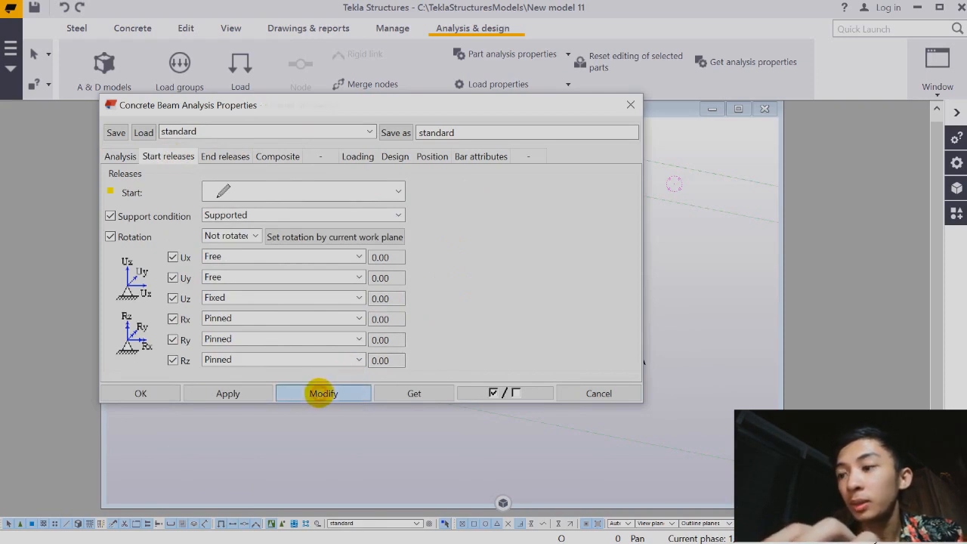
{"action": "left_click", "coordinate": [140, 393]}
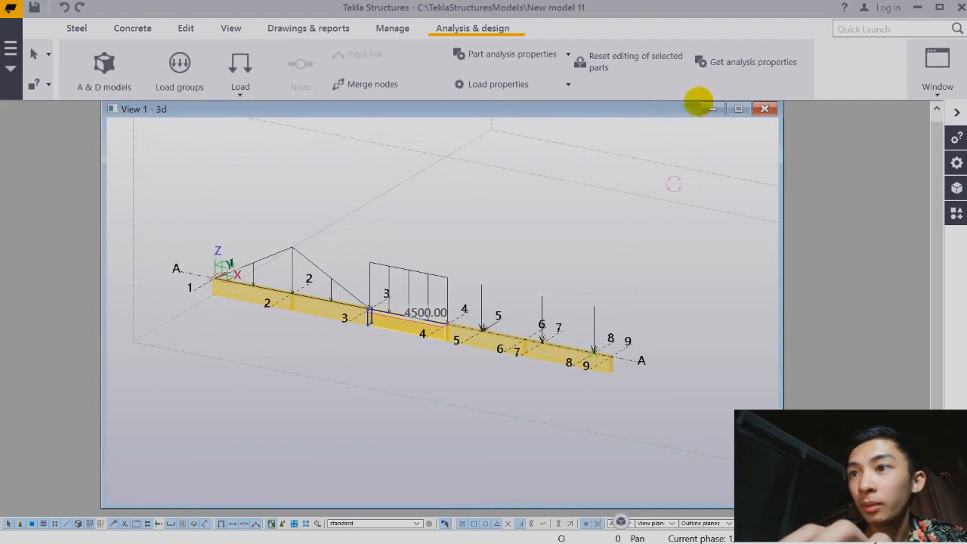
Step: Apply the current supported start release and fixed connected end release to the beam between grids 3 and 4
{"action": "left_click", "coordinate": [751, 55]}
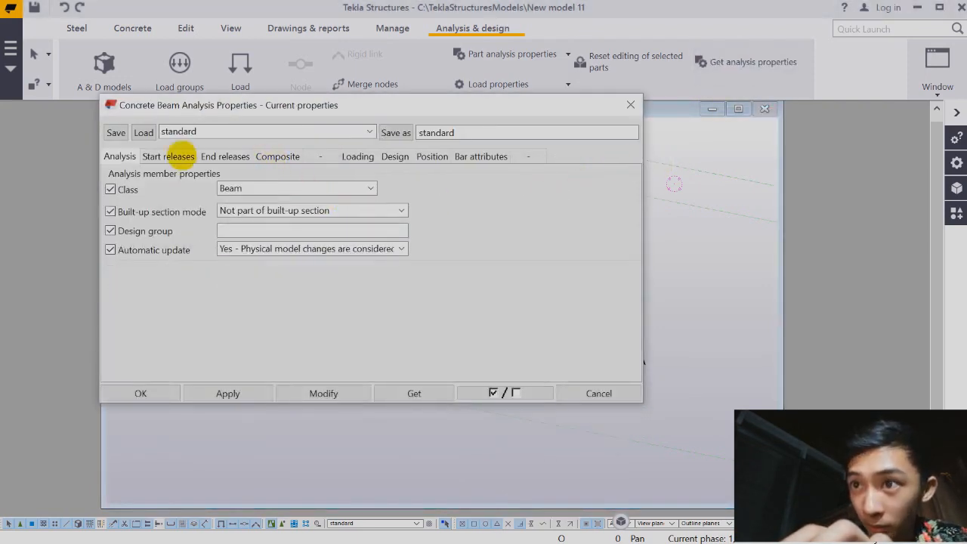
{"action": "left_click", "coordinate": [168, 155]}
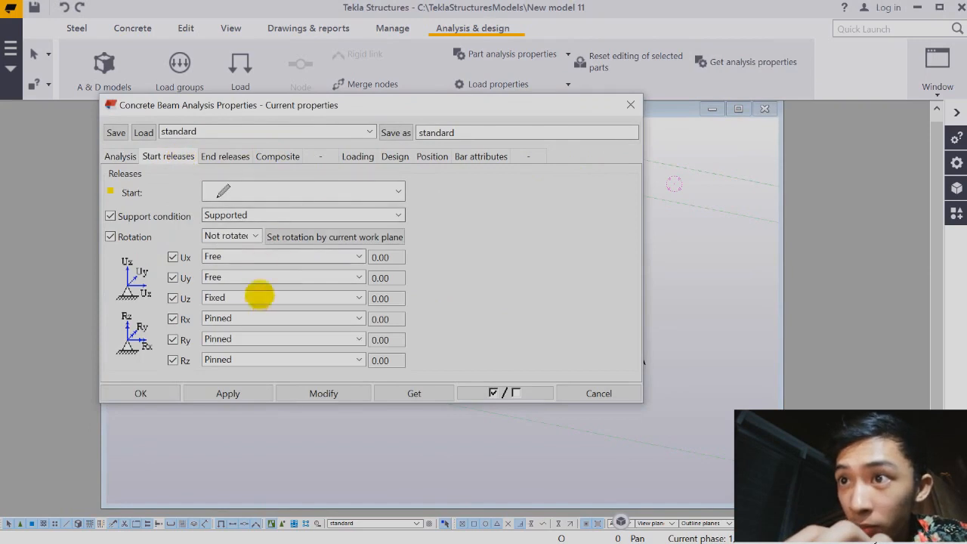
{"action": "left_click", "coordinate": [221, 157]}
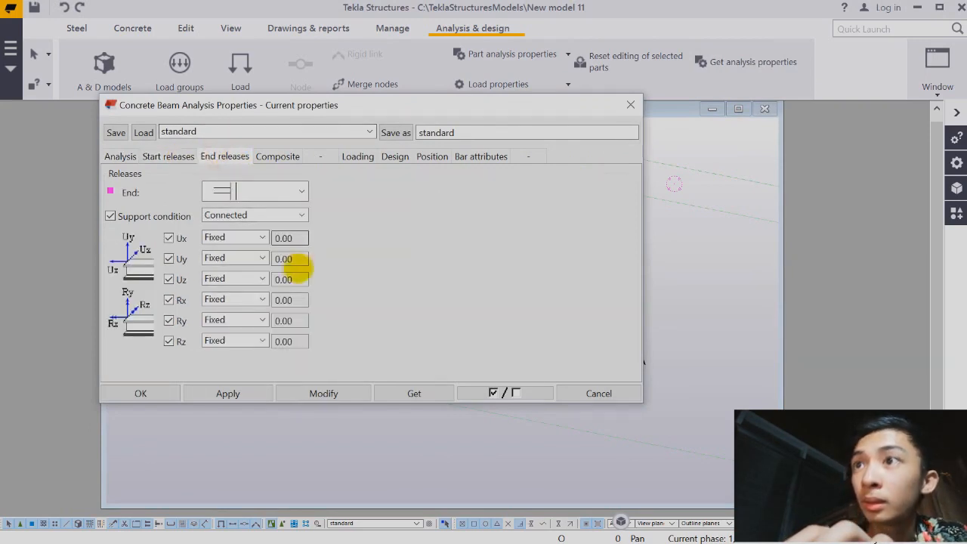
{"action": "left_click", "coordinate": [323, 393]}
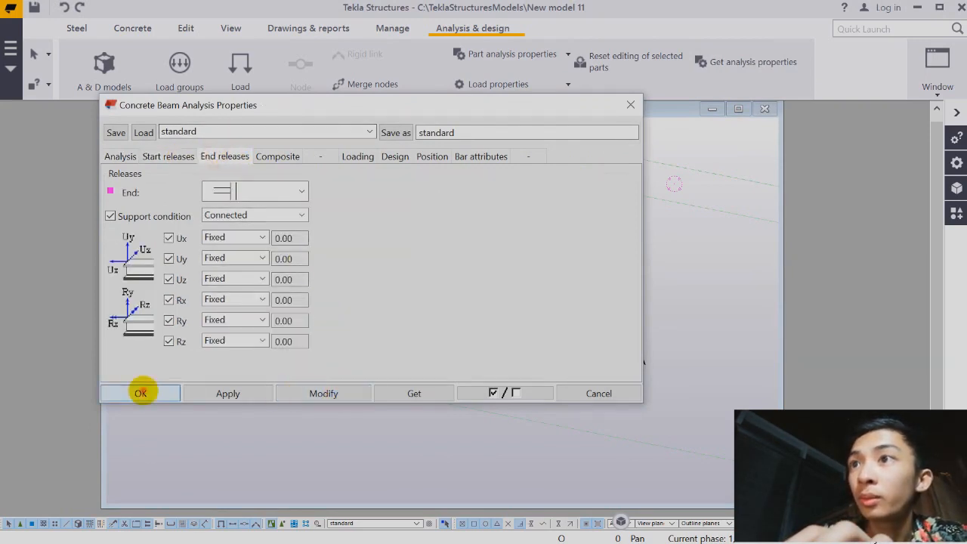
{"action": "left_click", "coordinate": [140, 393]}
Step: Apply the same supported start and fixed connected end releases to the beam between grids 4 and 6
{"action": "left_click", "coordinate": [475, 342]}
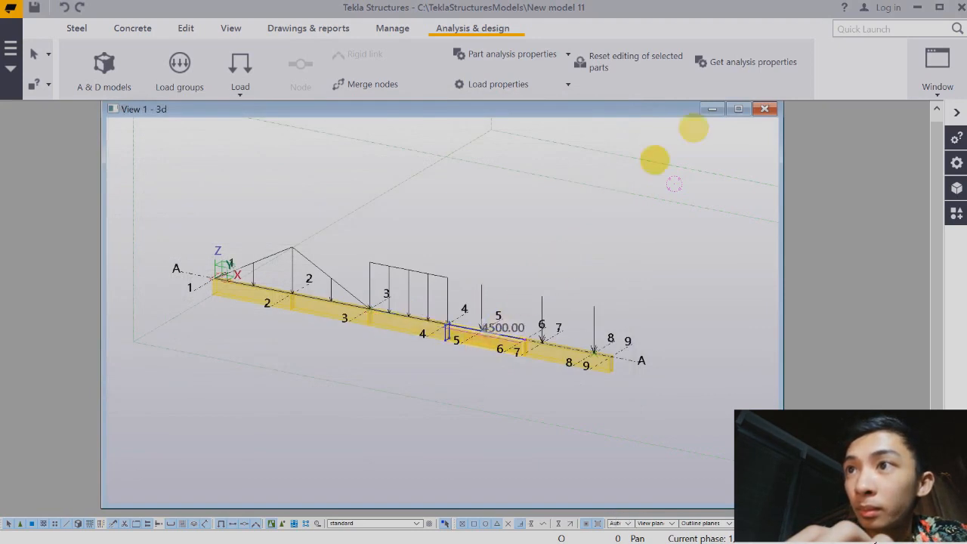
{"action": "left_click", "coordinate": [737, 67]}
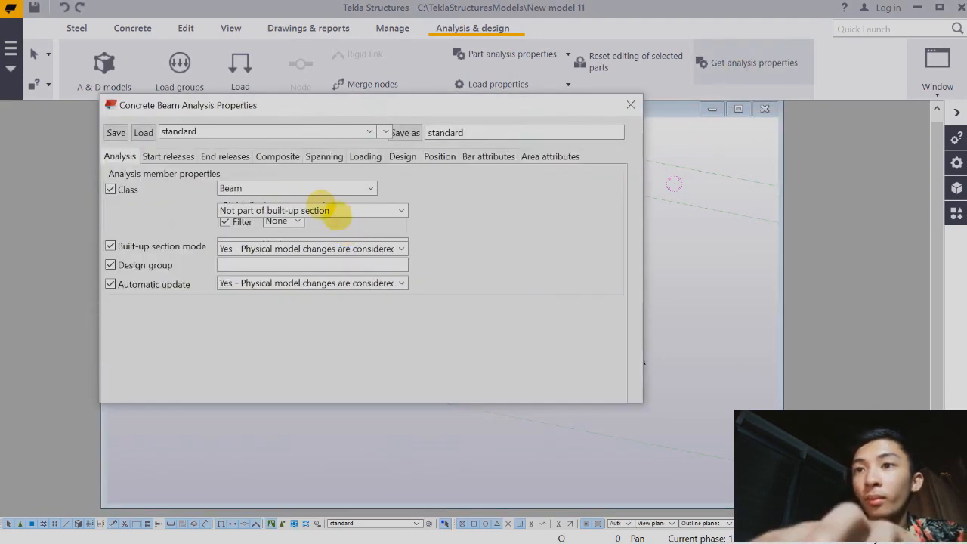
{"action": "left_click", "coordinate": [168, 155]}
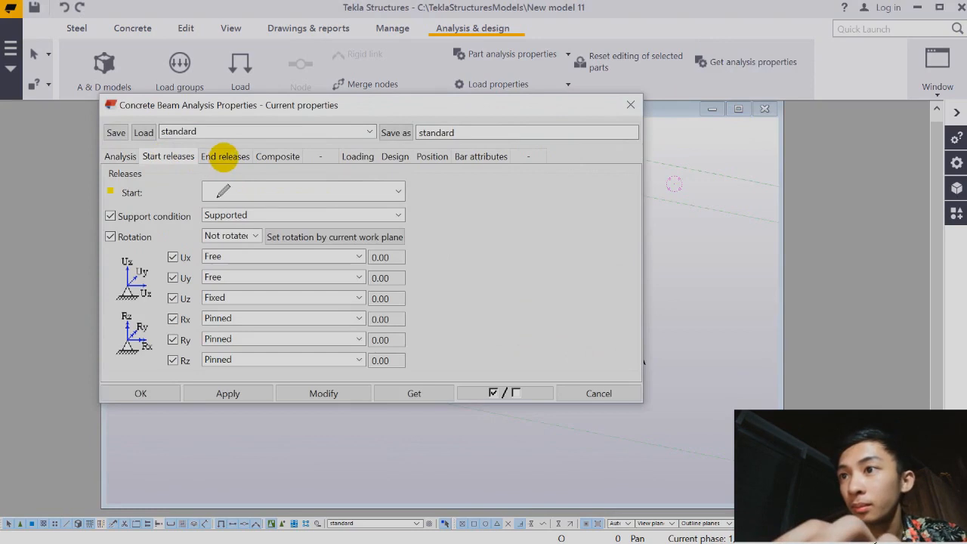
{"action": "left_click", "coordinate": [225, 156]}
{"action": "left_click", "coordinate": [323, 394]}
{"action": "left_click", "coordinate": [156, 392]}
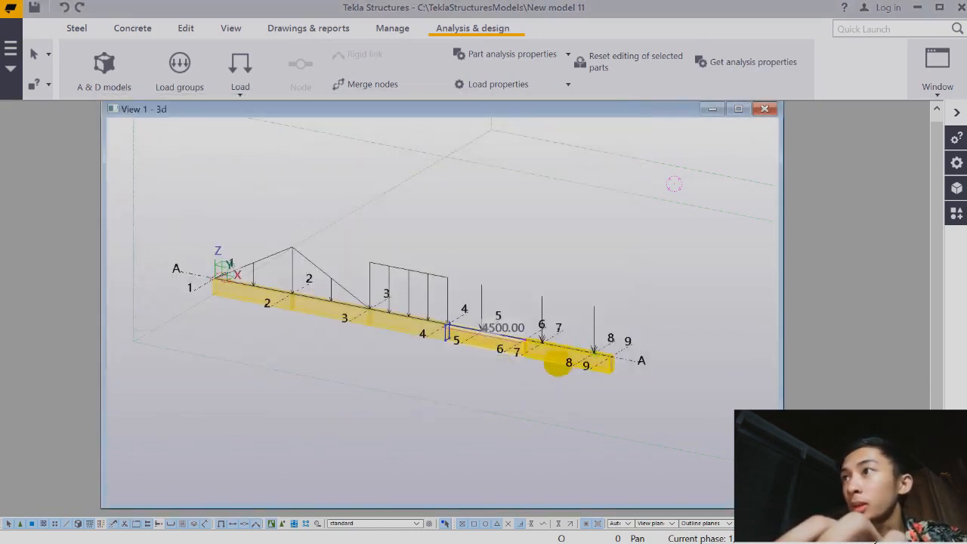
Step: Set the end release of the beam between grids 6 and 9 to Supported, with Ux and Uy Free
{"action": "left_click", "coordinate": [557, 364]}
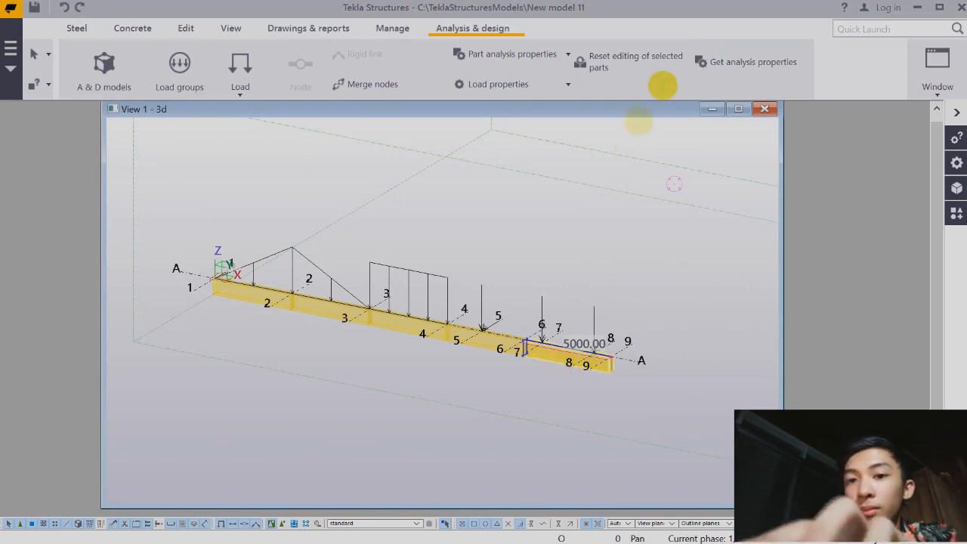
{"action": "left_click", "coordinate": [730, 63]}
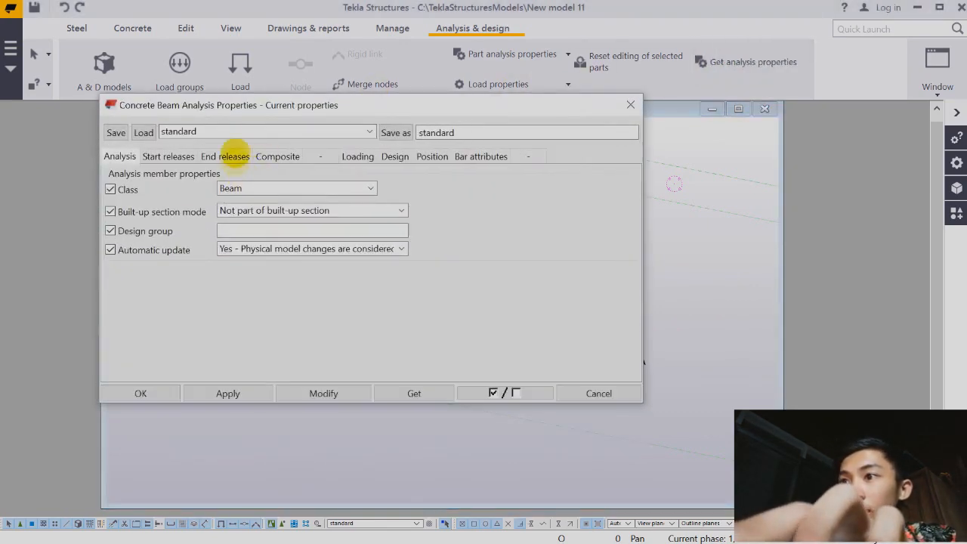
{"action": "left_click", "coordinate": [231, 156]}
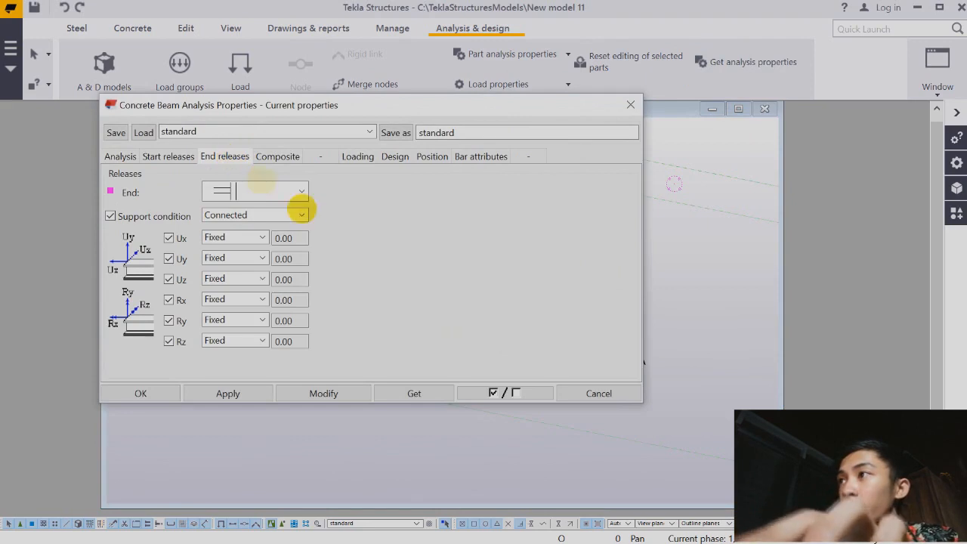
{"action": "left_click", "coordinate": [302, 216]}
{"action": "left_click", "coordinate": [279, 240]}
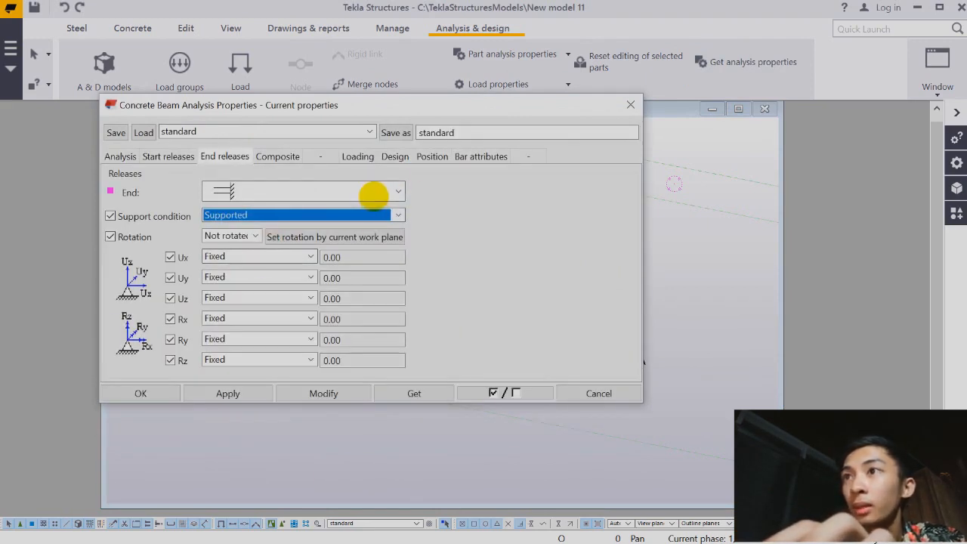
{"action": "left_click", "coordinate": [310, 257]}
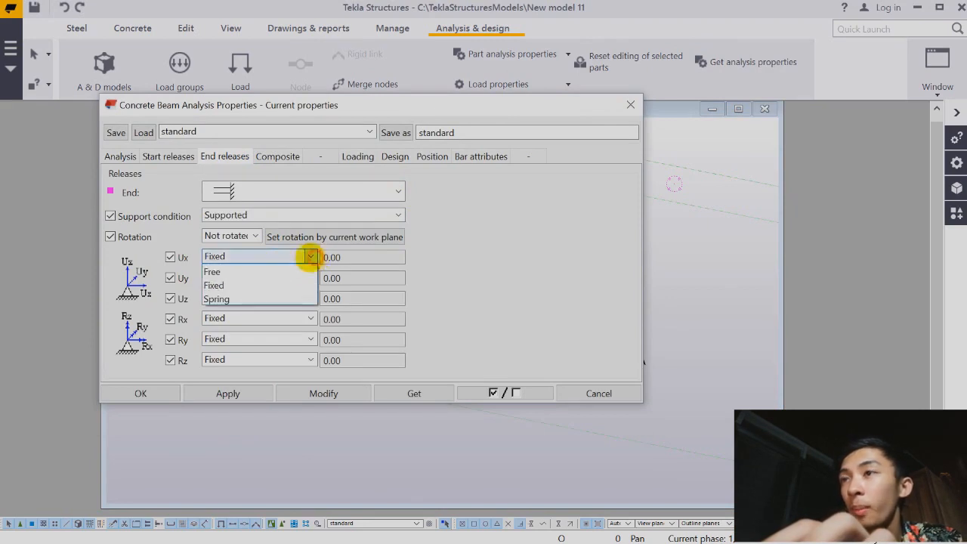
{"action": "left_click", "coordinate": [274, 271]}
{"action": "left_click", "coordinate": [310, 276]}
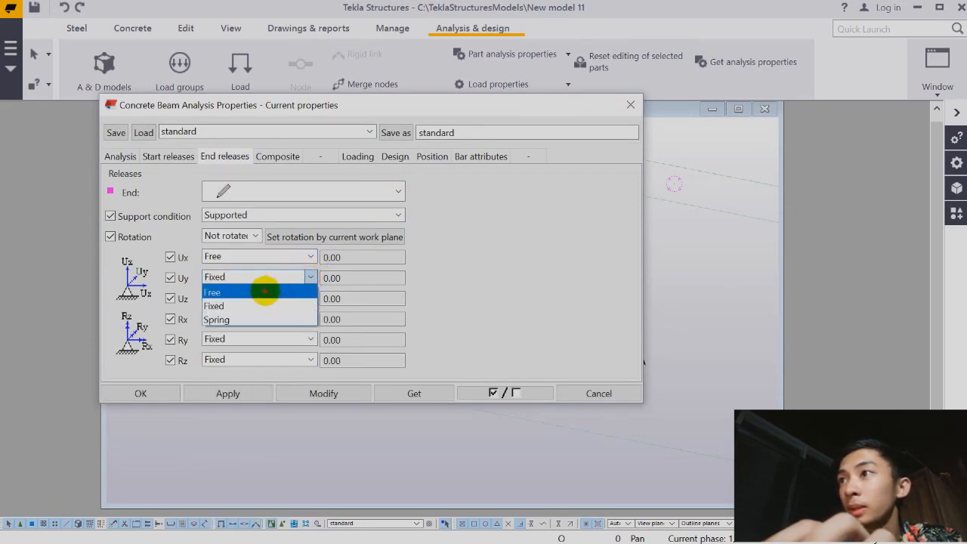
{"action": "left_click", "coordinate": [261, 291]}
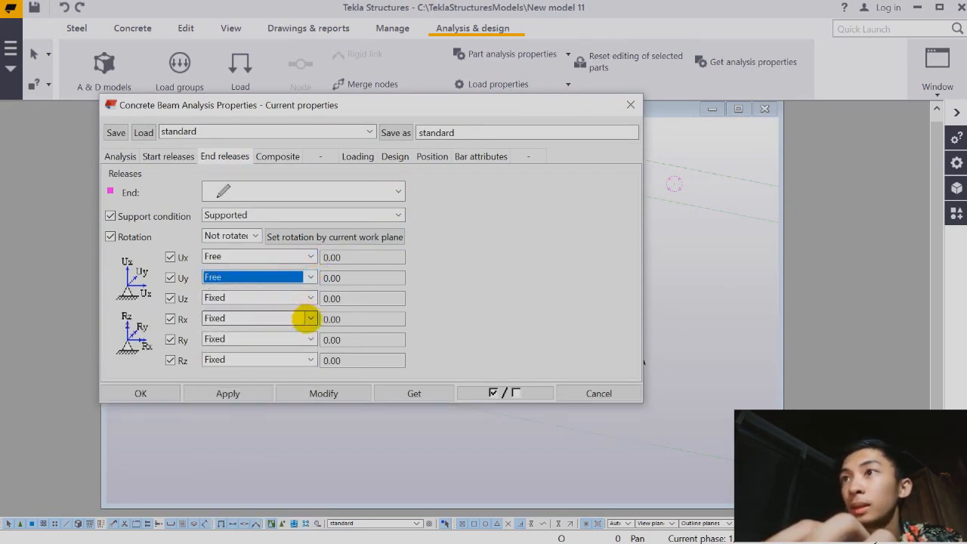
Step: Set the end support's Rx, Ry and Rz to Pinned and apply the analysis properties to the selected beam
{"action": "left_click", "coordinate": [311, 319]}
{"action": "left_click", "coordinate": [285, 330]}
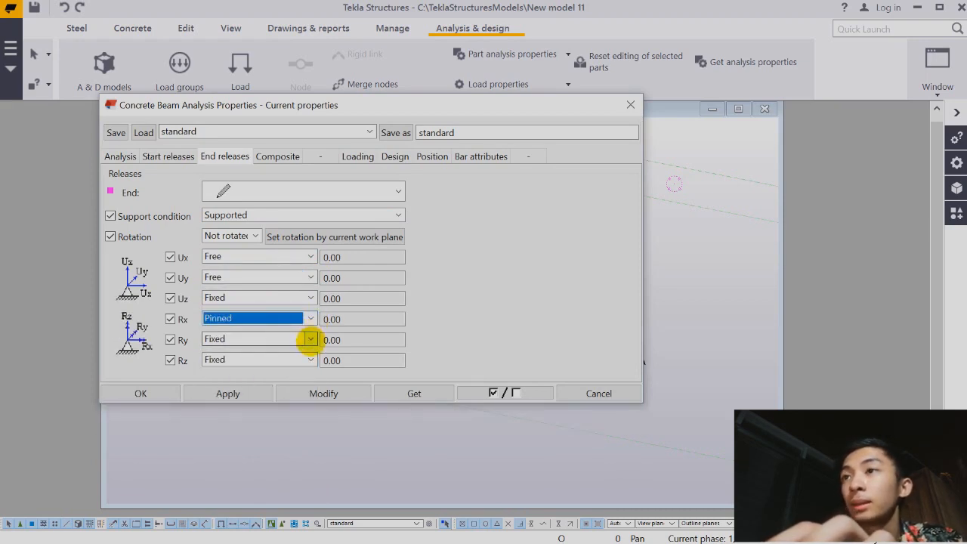
{"action": "left_click", "coordinate": [310, 340]}
{"action": "left_click", "coordinate": [281, 351]}
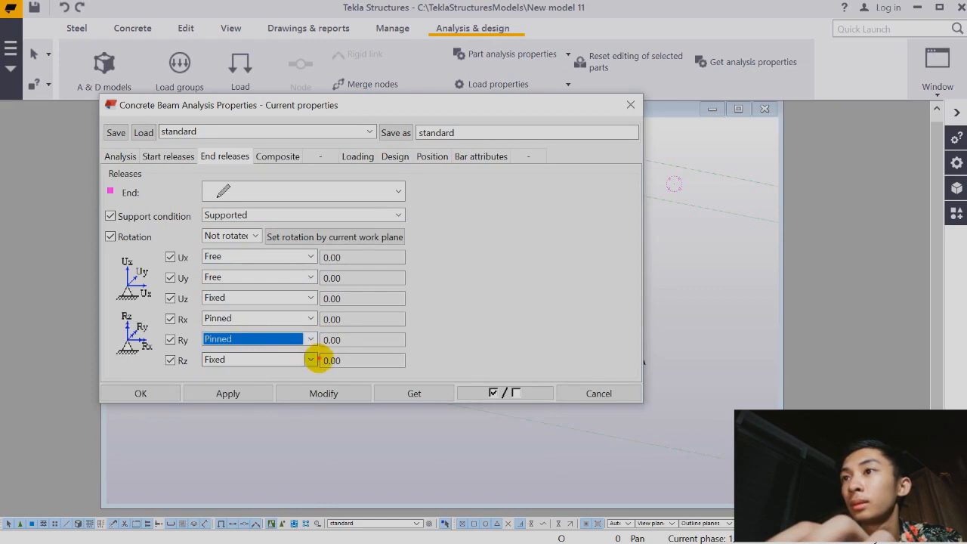
{"action": "left_click", "coordinate": [309, 360]}
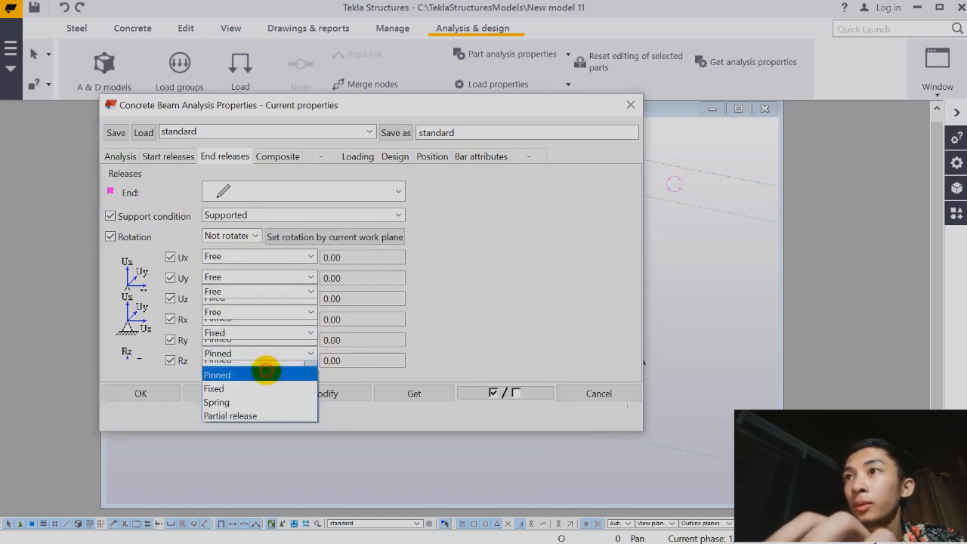
{"action": "left_click", "coordinate": [264, 371]}
{"action": "left_click", "coordinate": [310, 392]}
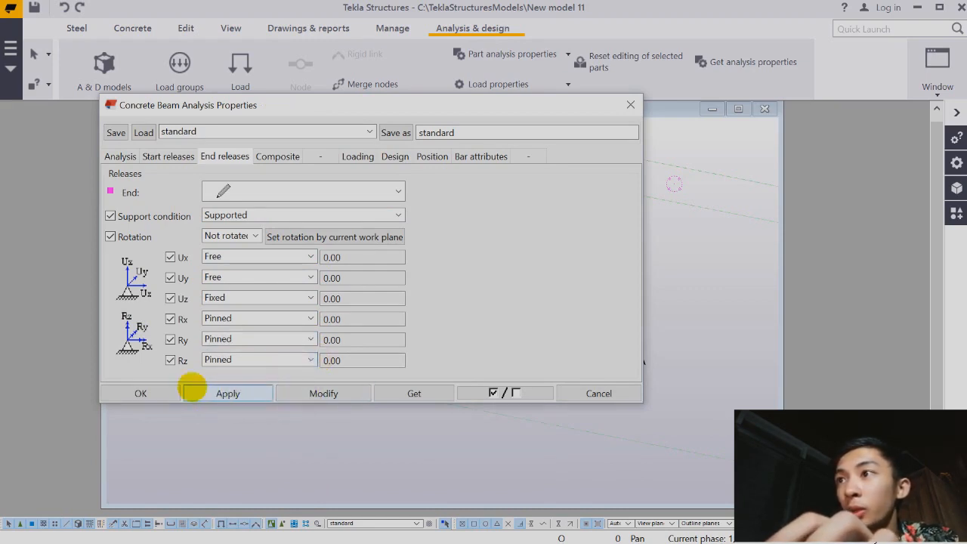
{"action": "left_click", "coordinate": [169, 392]}
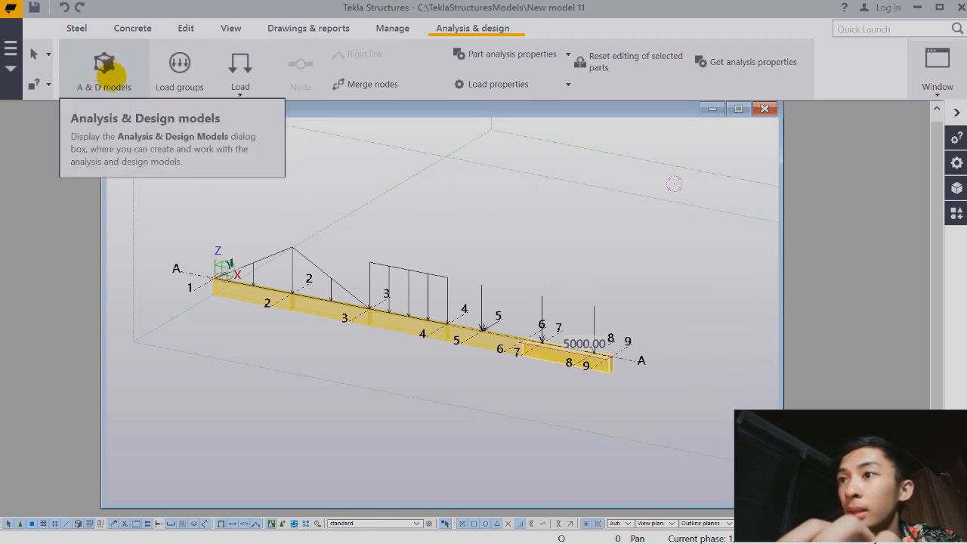
Step: Create a full analysis model named Model 1 with SAP2000 19.0 (1.533) as its analysis application
{"action": "left_click", "coordinate": [110, 73]}
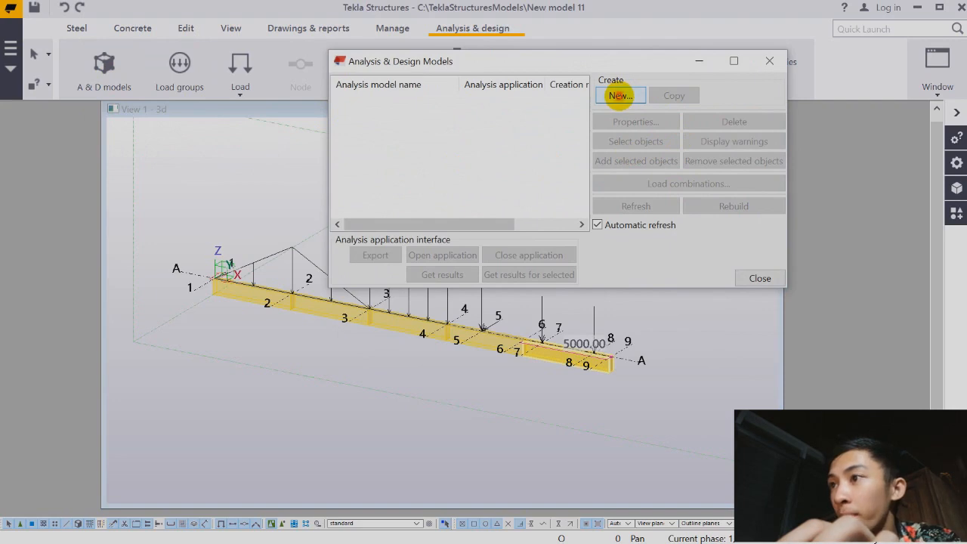
{"action": "left_click", "coordinate": [620, 95]}
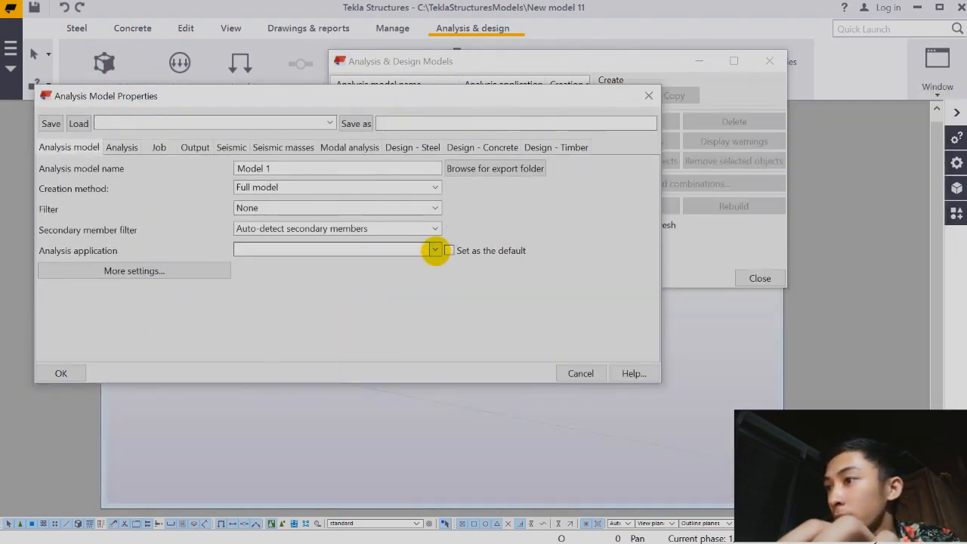
{"action": "left_click", "coordinate": [435, 250]}
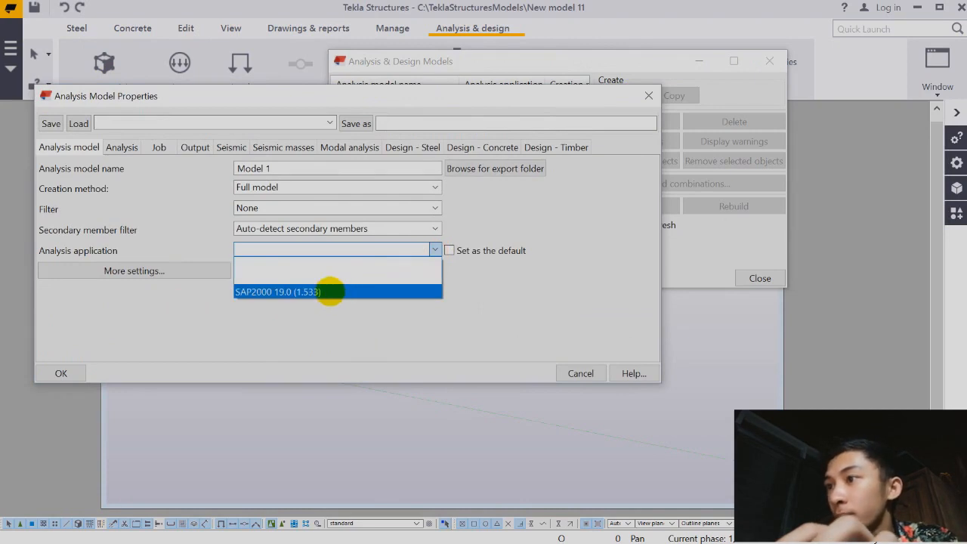
{"action": "left_click", "coordinate": [329, 292]}
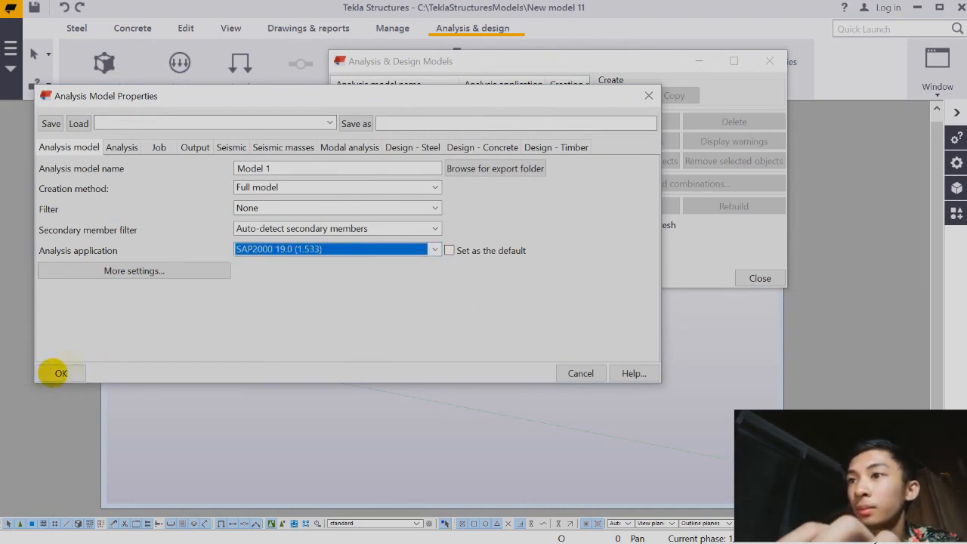
{"action": "left_click", "coordinate": [60, 373]}
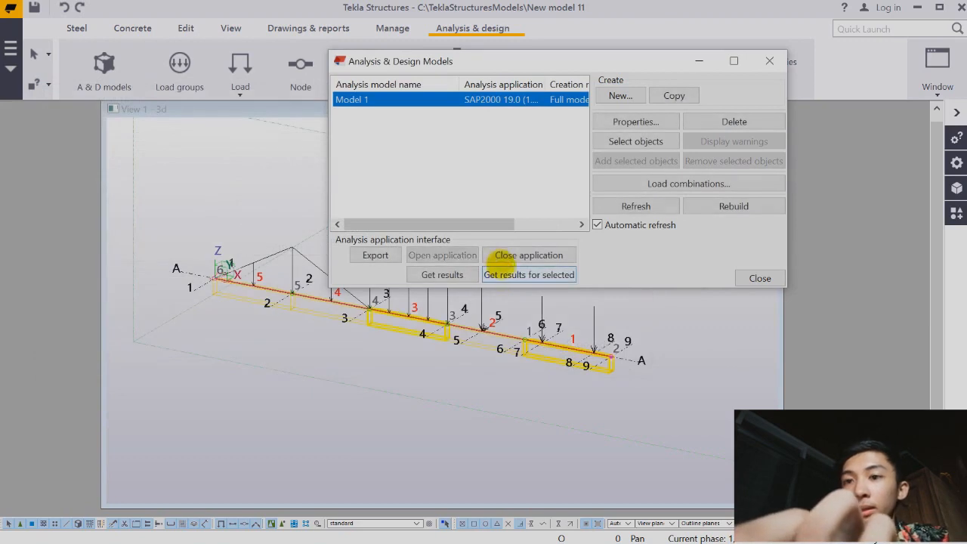
Step: Export Model 1 to the analysis application without creating load combinations, accept the engineering disclaimer, and request the analysis results
{"action": "left_click", "coordinate": [375, 255]}
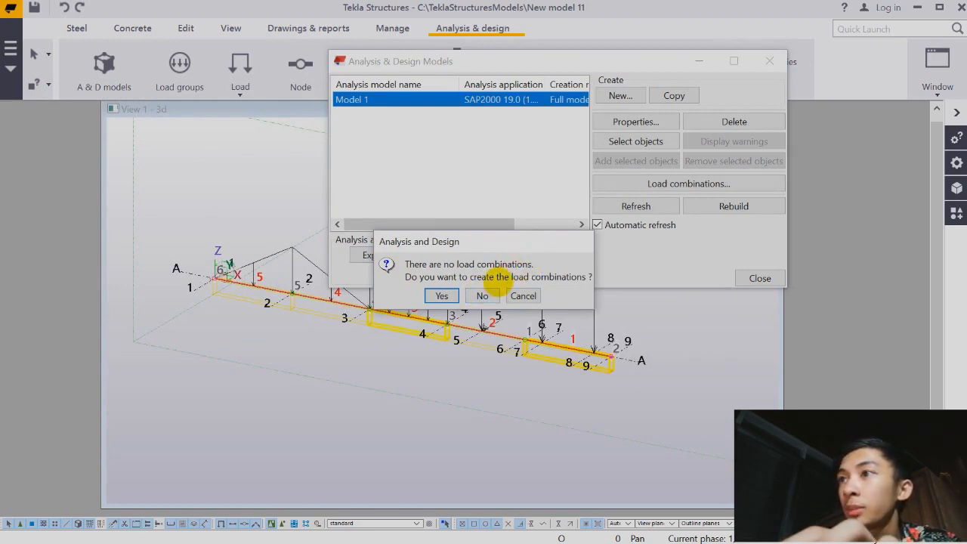
{"action": "left_click", "coordinate": [482, 296]}
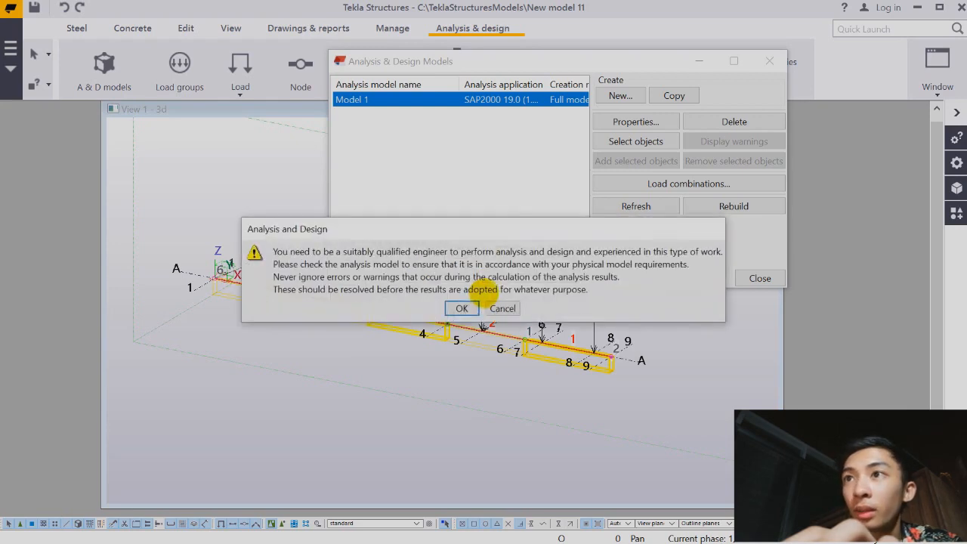
{"action": "left_click", "coordinate": [462, 307]}
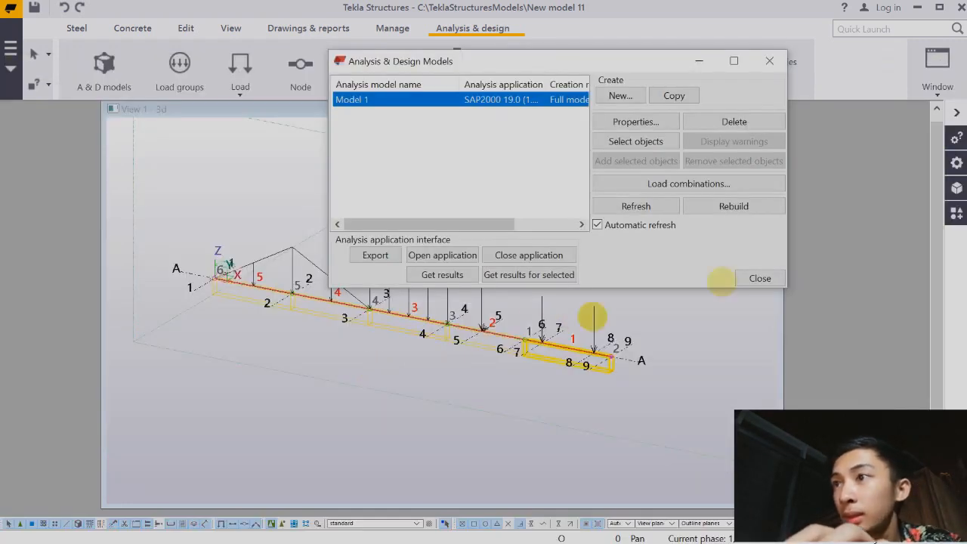
{"action": "left_click", "coordinate": [435, 275]}
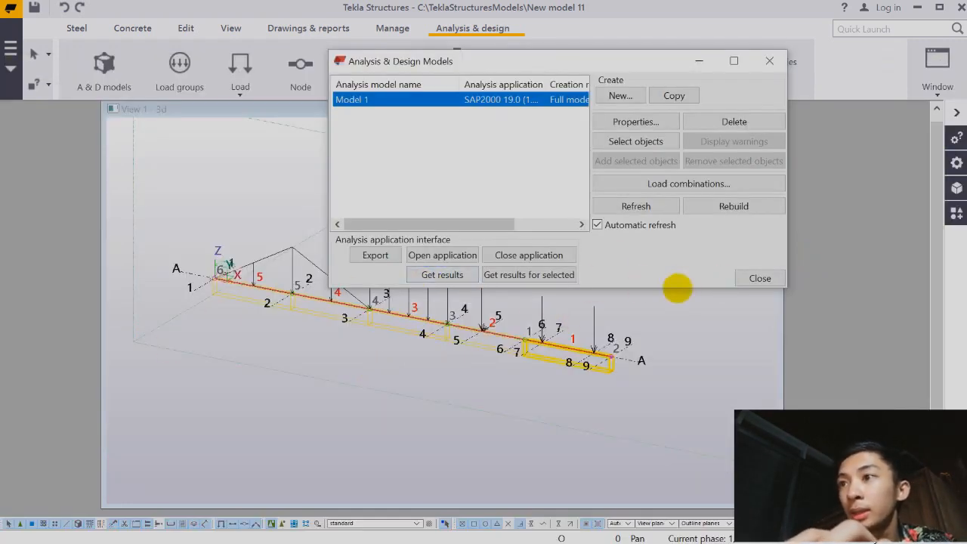
Step: Switch to SAP2000, set the MODAL load case to Do Not Run, and run the analysis for the remaining cases
{"action": "key", "text": "alt+Tab"}
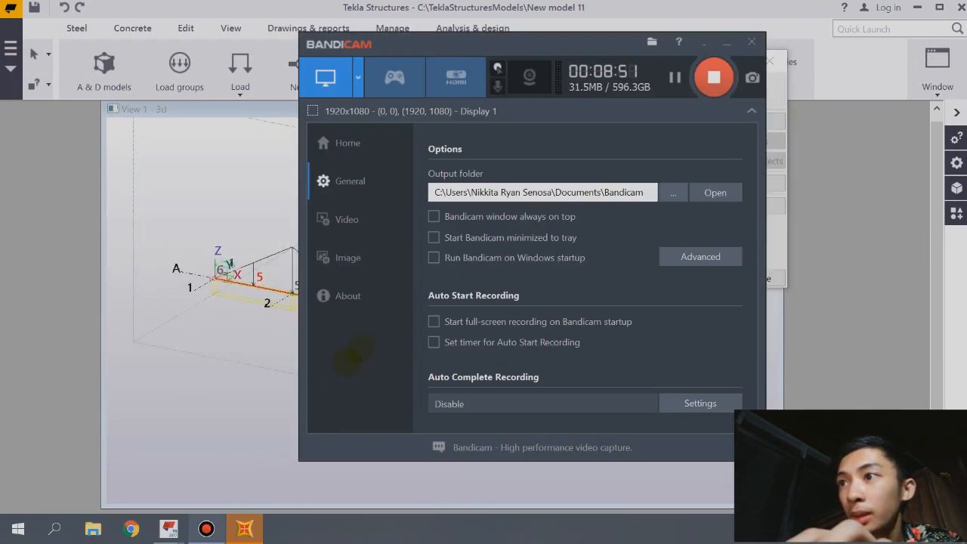
{"action": "key", "text": "alt+Tab"}
{"action": "key", "text": "alt+Tab"}
{"action": "key", "text": "alt+Tab"}
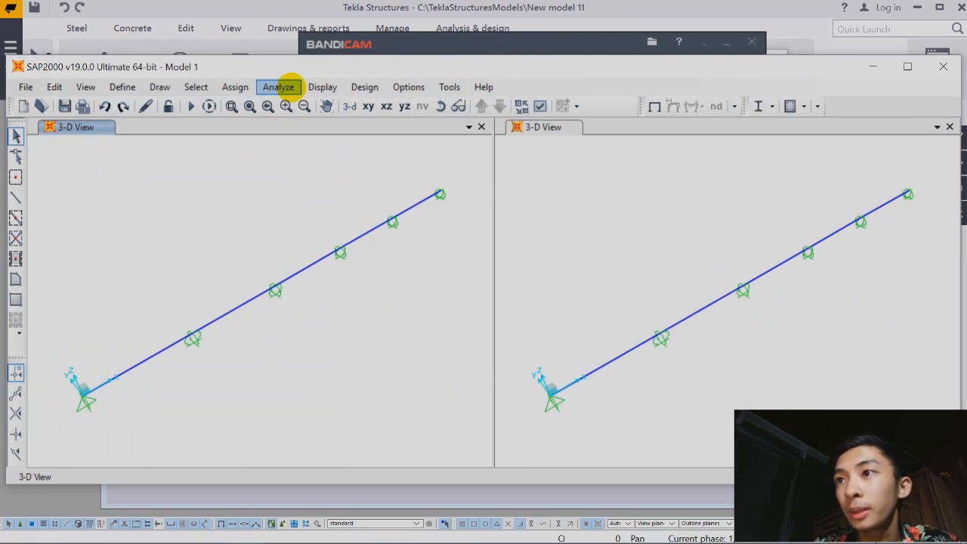
{"action": "left_click", "coordinate": [279, 87]}
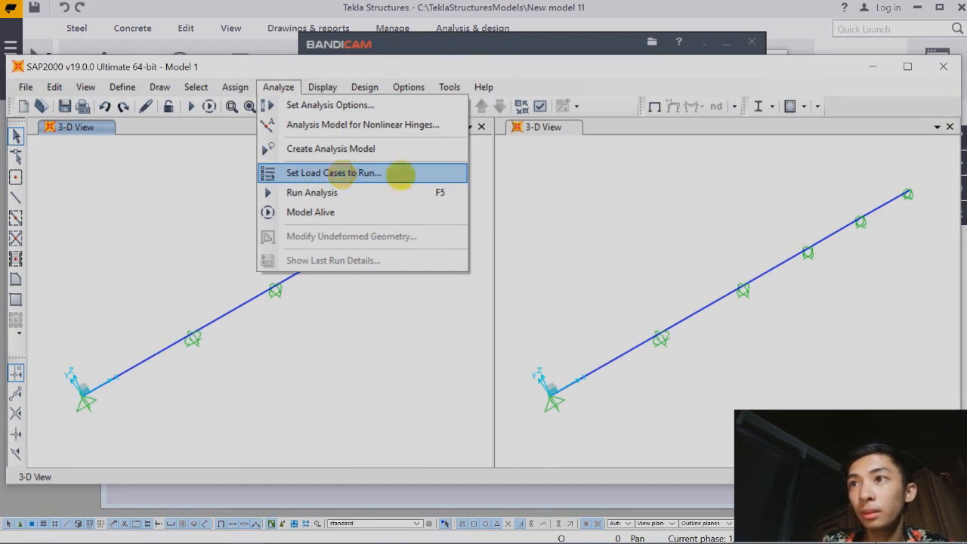
{"action": "left_click", "coordinate": [401, 175]}
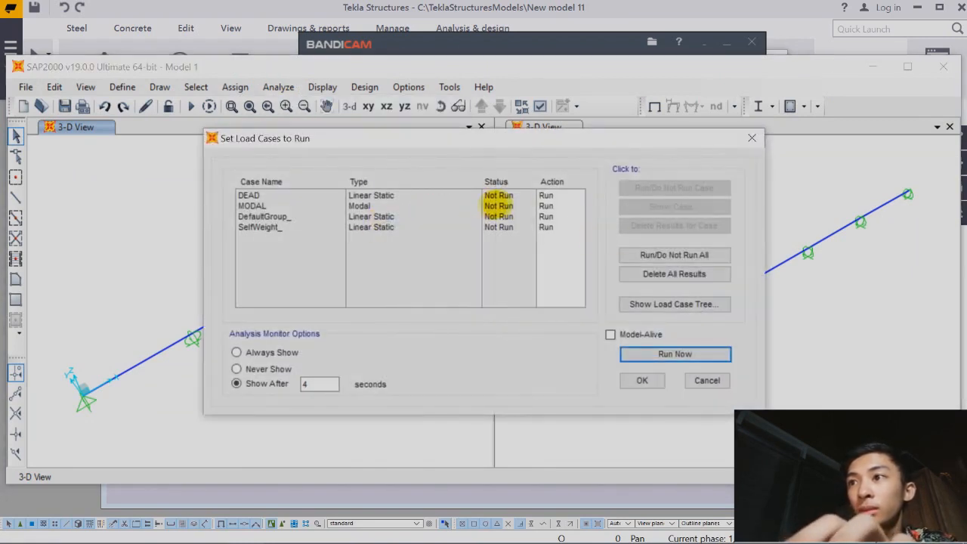
{"action": "left_click", "coordinate": [546, 206]}
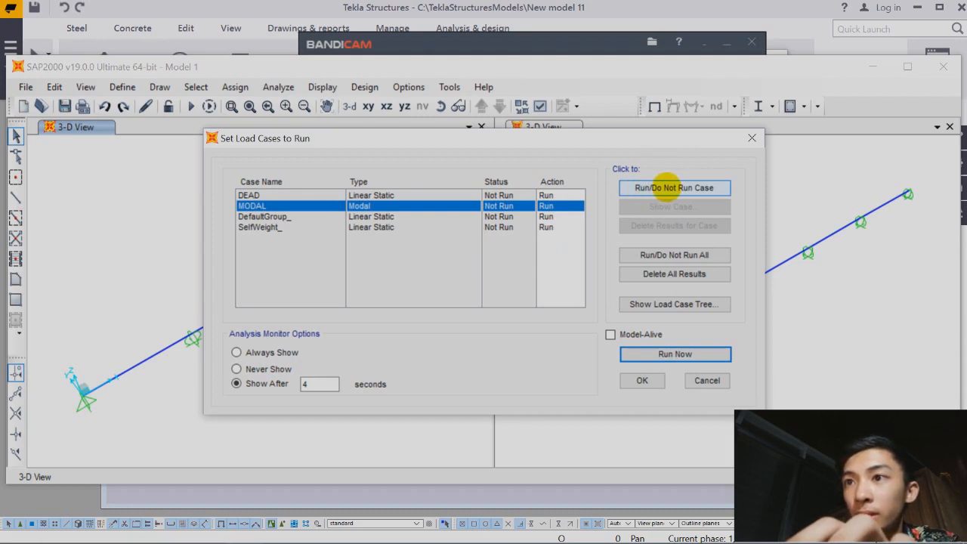
{"action": "left_click", "coordinate": [668, 187]}
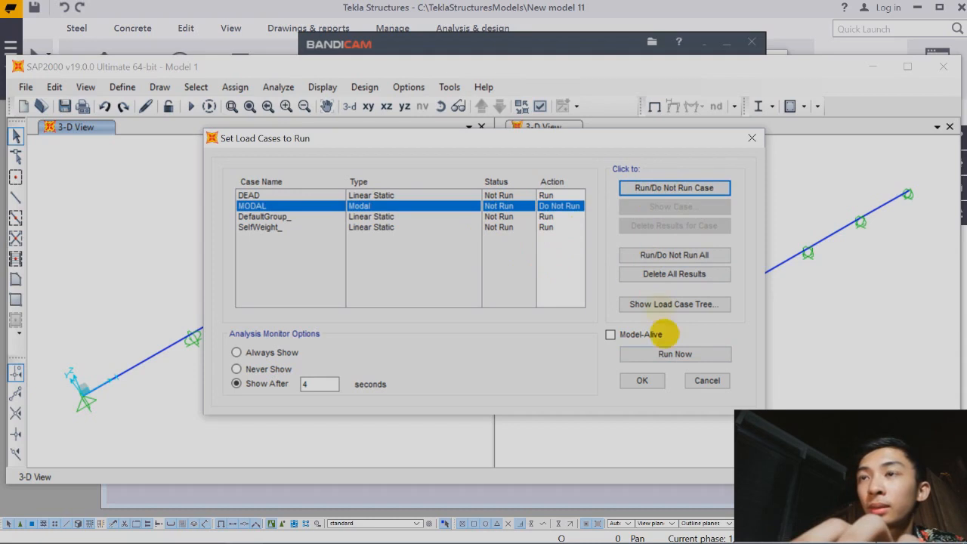
{"action": "left_click", "coordinate": [672, 354]}
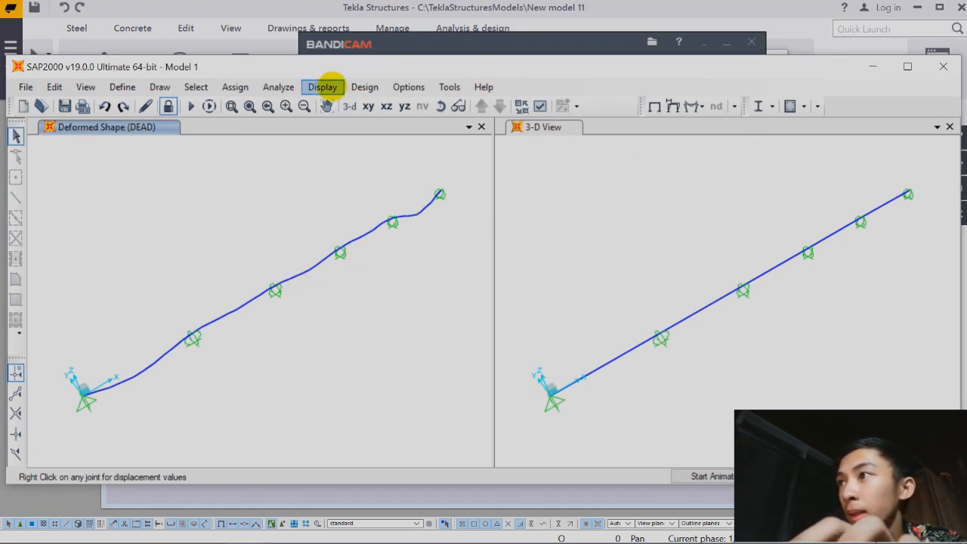
Step: Display the joint reactions for the DEAD case as arrows on the beam
{"action": "left_click", "coordinate": [323, 87]}
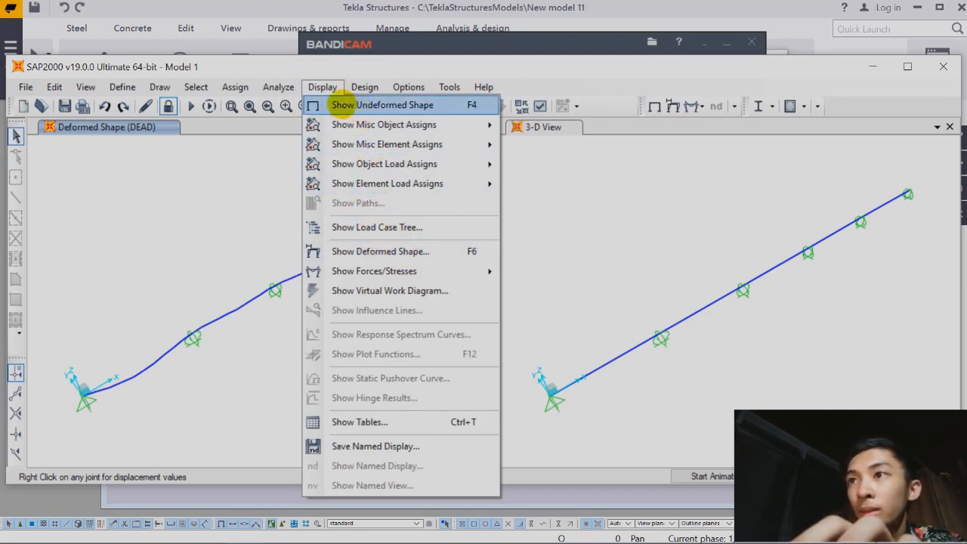
{"action": "mouse_move", "coordinate": [380, 276]}
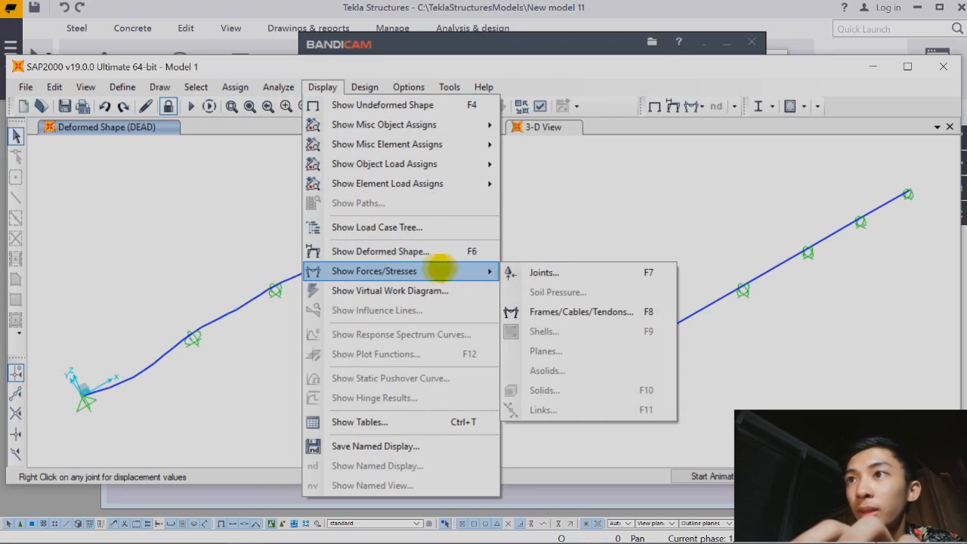
{"action": "key", "text": "F7"}
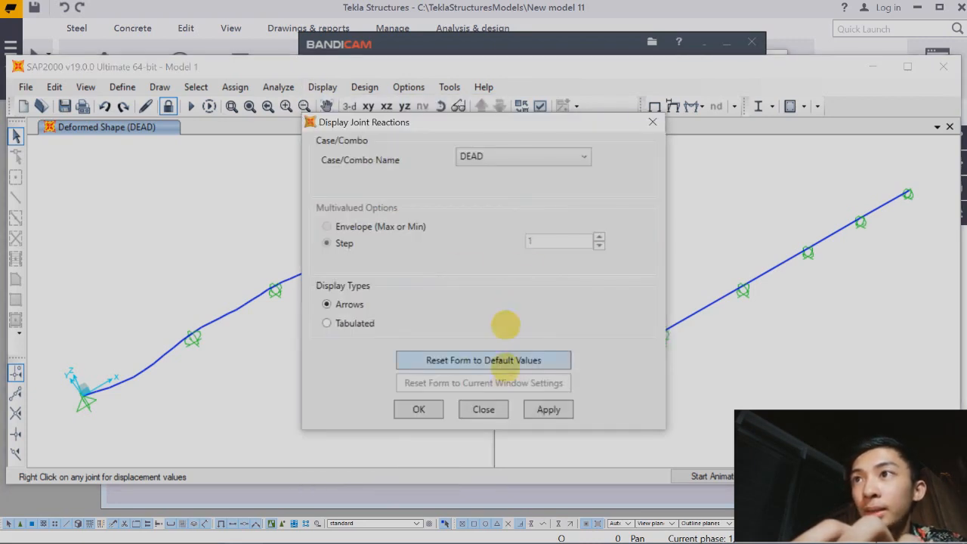
{"action": "left_click", "coordinate": [548, 409]}
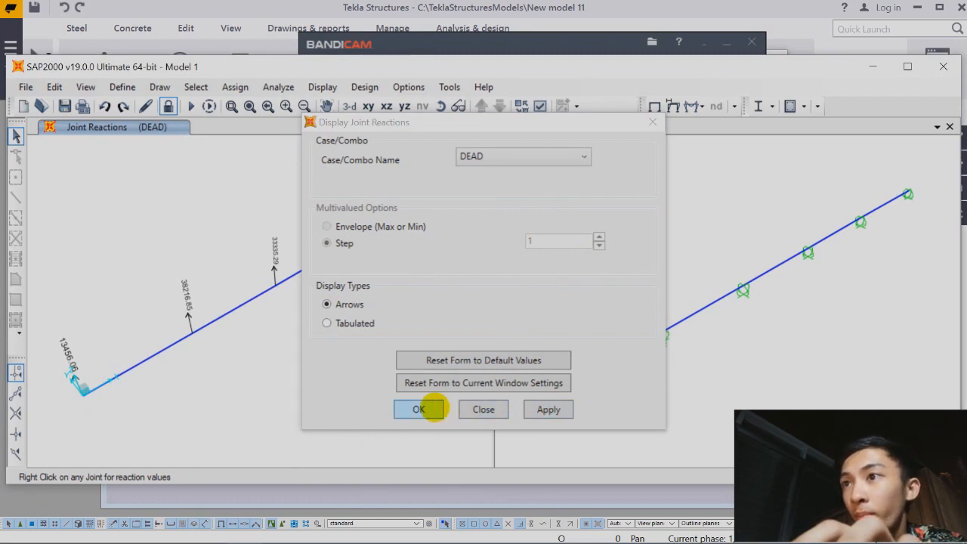
{"action": "left_click", "coordinate": [419, 409]}
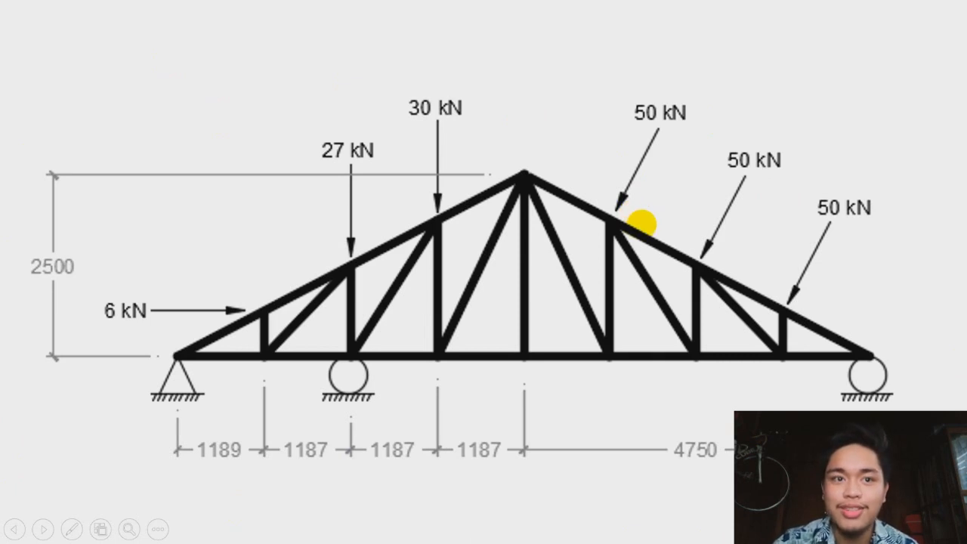
Step: Switch to the Truss Example model in Tekla Structures and set the modeling length unit to m with 3 decimals
{"action": "key", "text": "alt+Tab"}
{"action": "key", "text": "alt+Tab"}
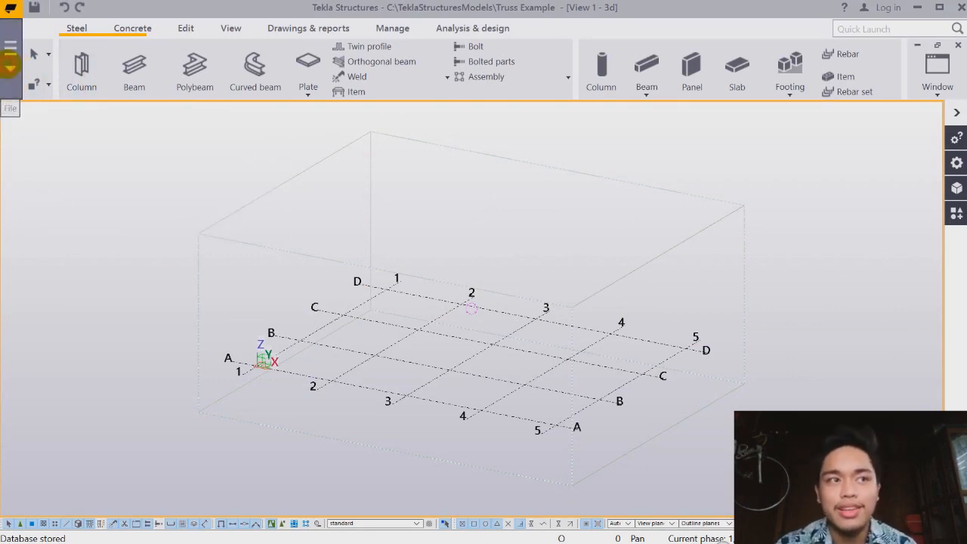
{"action": "left_click", "coordinate": [10, 65]}
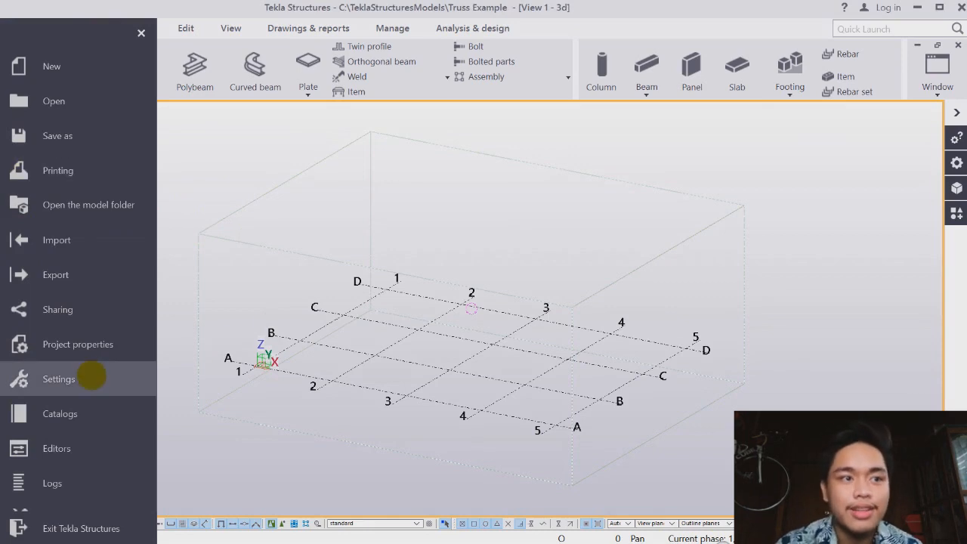
{"action": "left_click", "coordinate": [91, 370]}
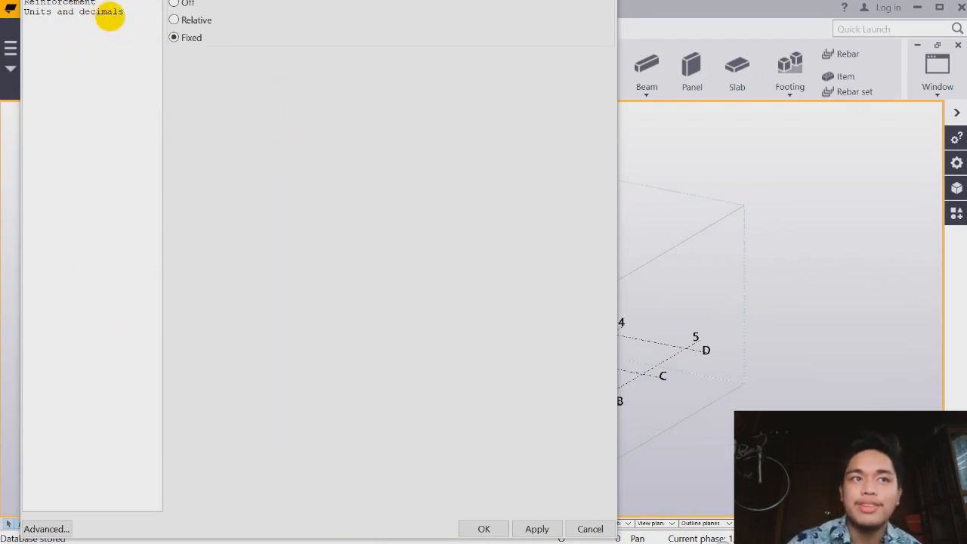
{"action": "left_click", "coordinate": [102, 11]}
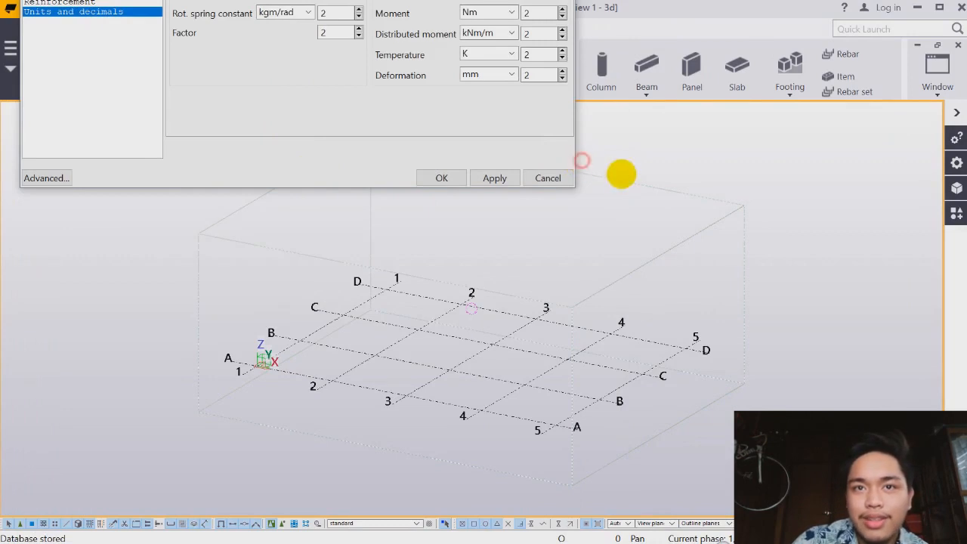
{"action": "left_click_drag", "start_coordinate": [282, 11], "coordinate": [281, 52]}
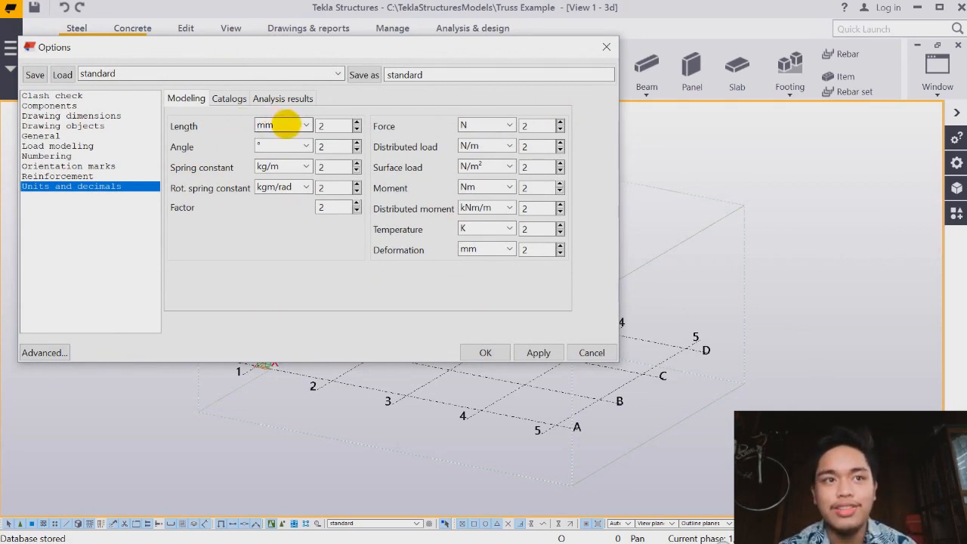
{"action": "left_click", "coordinate": [283, 125]}
{"action": "left_click", "coordinate": [290, 164]}
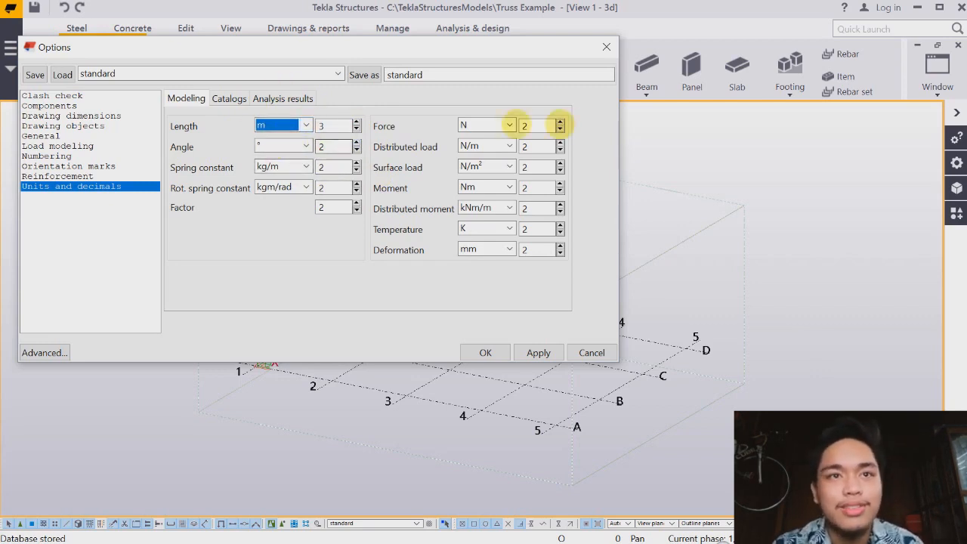
Step: Set force to kN, distributed load to kN/m, surface load to kN/m² and moment to kNm, with 3 decimals for all load, temperature and deformation units
{"action": "left_click", "coordinate": [508, 125]}
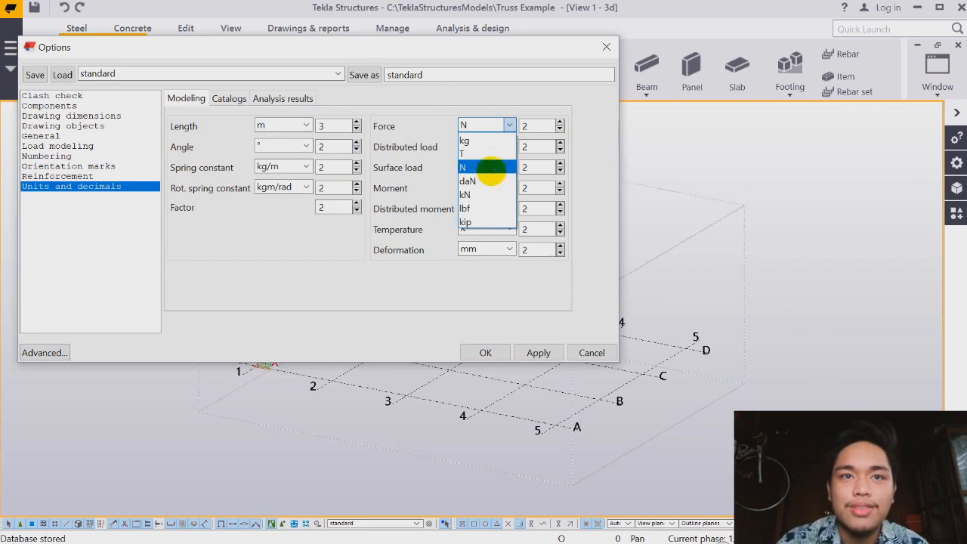
{"action": "left_click", "coordinate": [483, 194]}
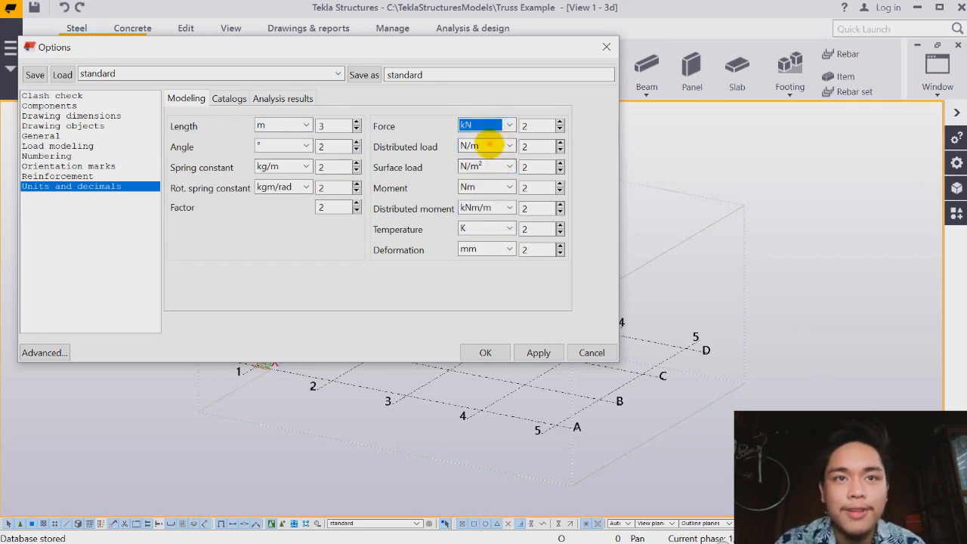
{"action": "left_click", "coordinate": [490, 145]}
{"action": "left_click", "coordinate": [492, 216]}
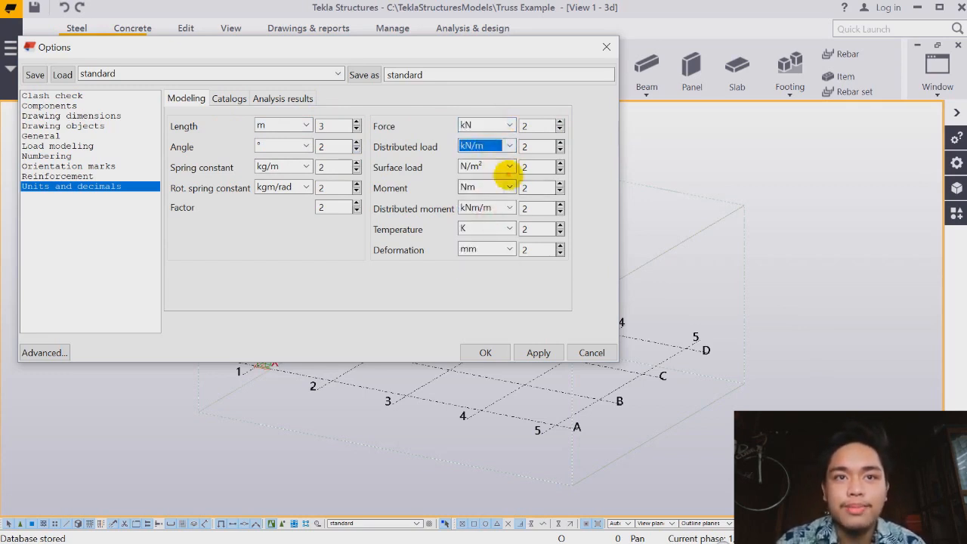
{"action": "left_click", "coordinate": [507, 167]}
{"action": "left_click", "coordinate": [483, 236]}
{"action": "left_click", "coordinate": [508, 188]}
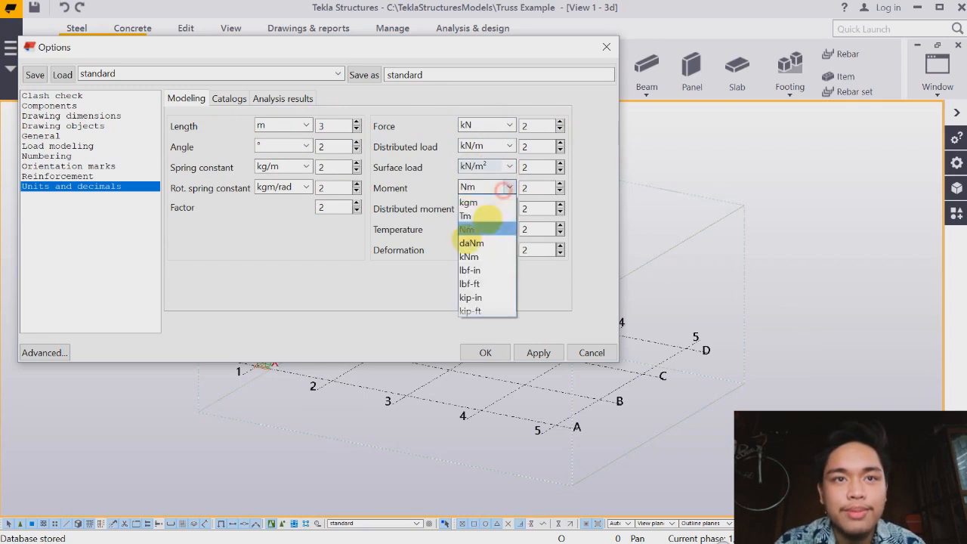
{"action": "left_click", "coordinate": [483, 256]}
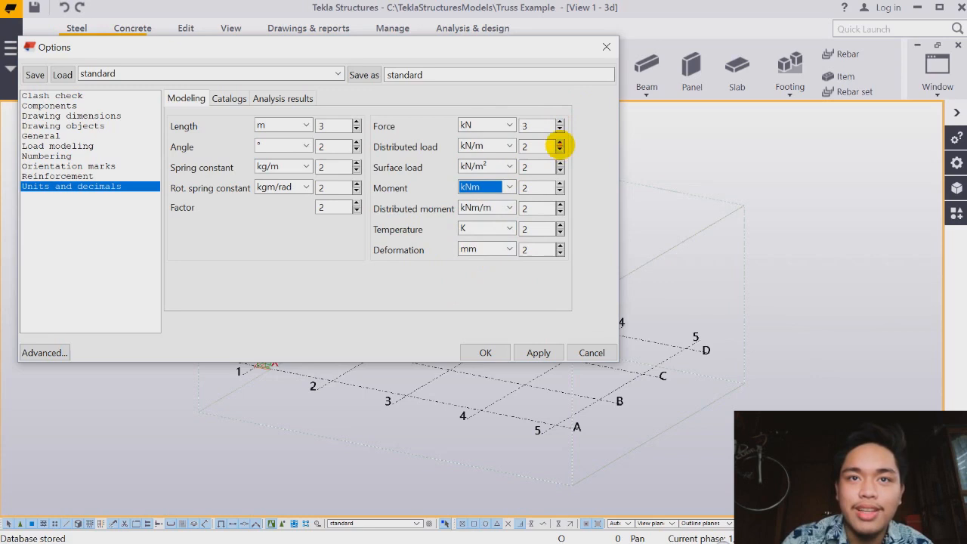
{"action": "left_click", "coordinate": [560, 142]}
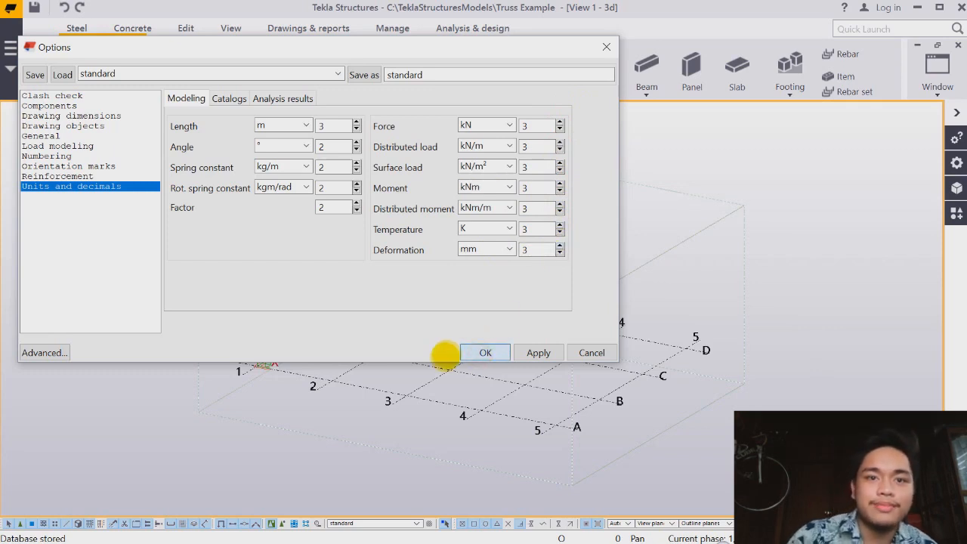
{"action": "key", "text": "Return"}
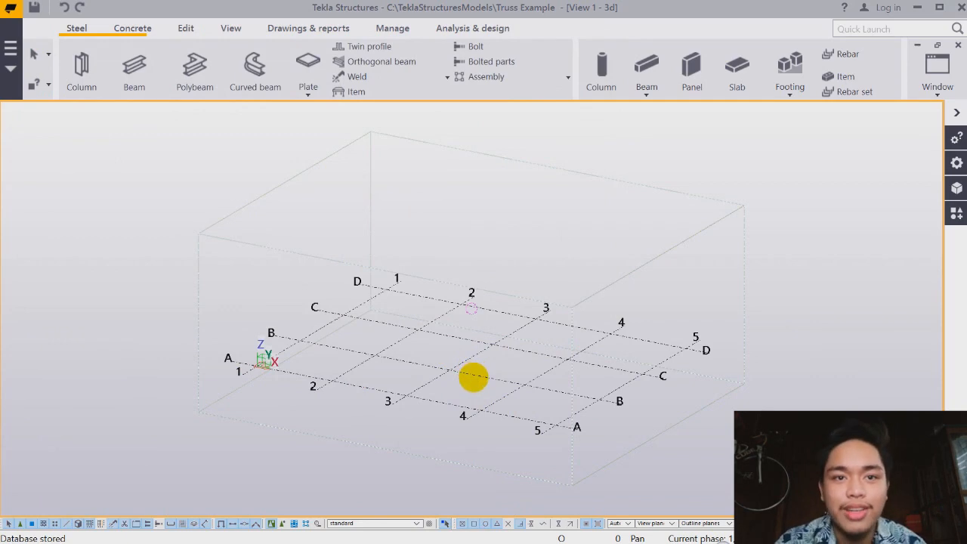
Step: Open the grid's properties and set its X coordinates to 0.000 1.189 6*1.187 1.189
{"action": "double_click", "coordinate": [473, 377]}
{"action": "left_click_drag", "start_coordinate": [596, 85], "coordinate": [272, 80]}
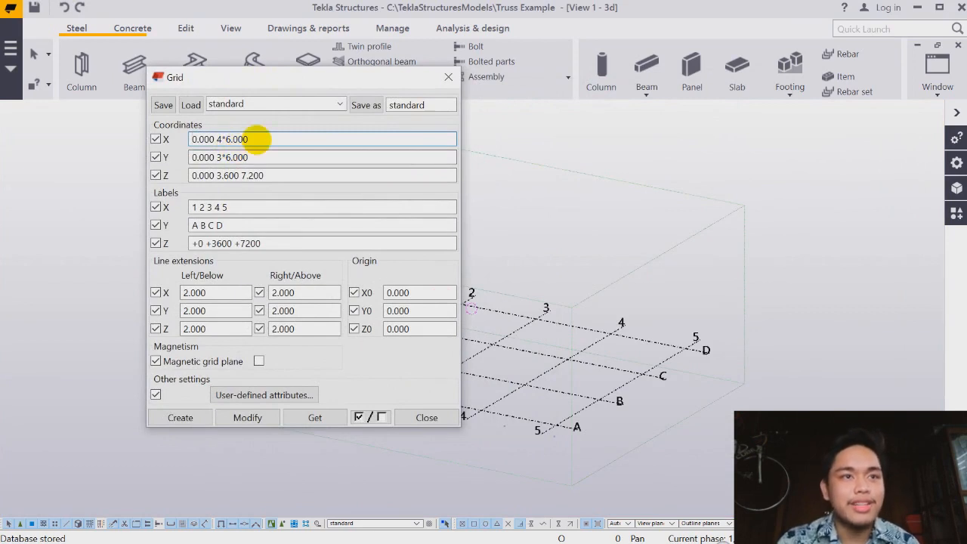
{"action": "left_click_drag", "start_coordinate": [257, 139], "coordinate": [230, 139]}
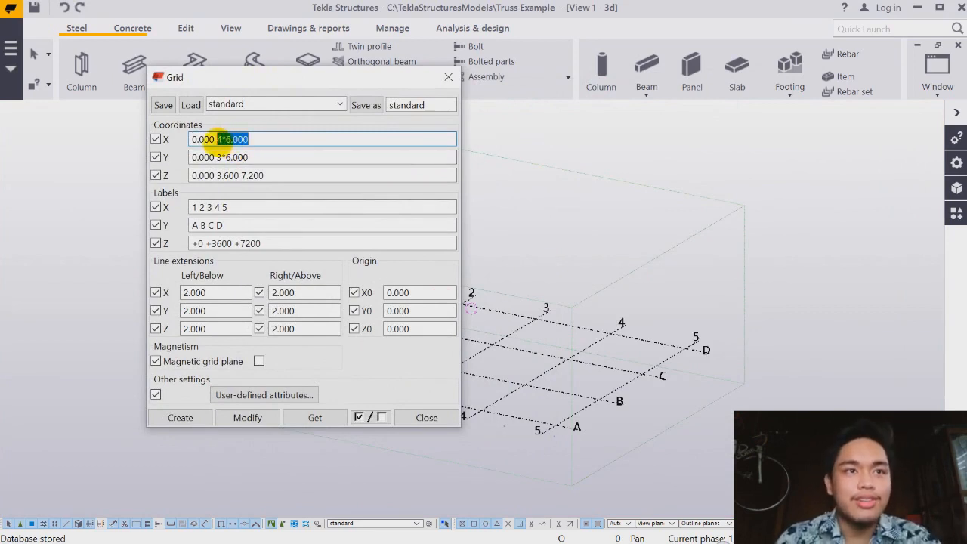
{"action": "type", "text": "1.189"}
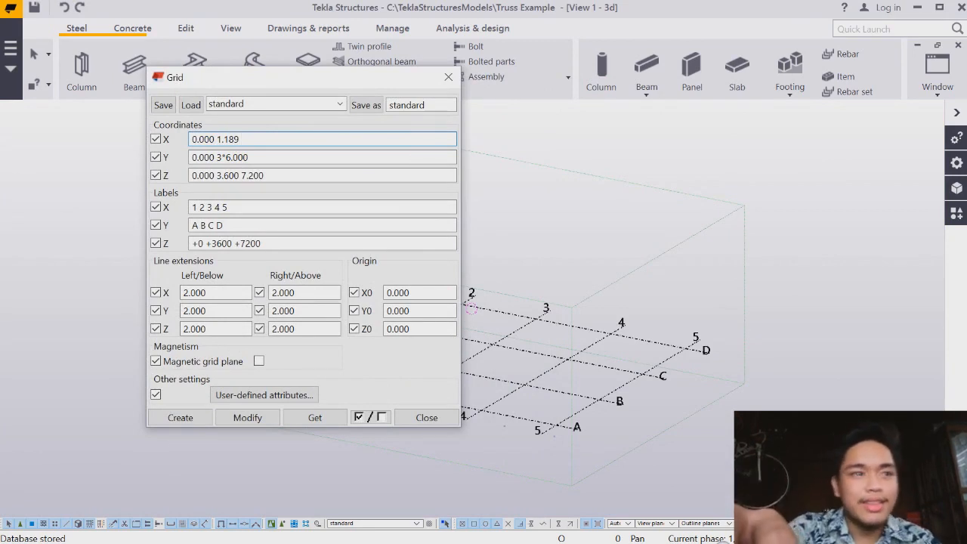
{"action": "type", "text": " 6"}
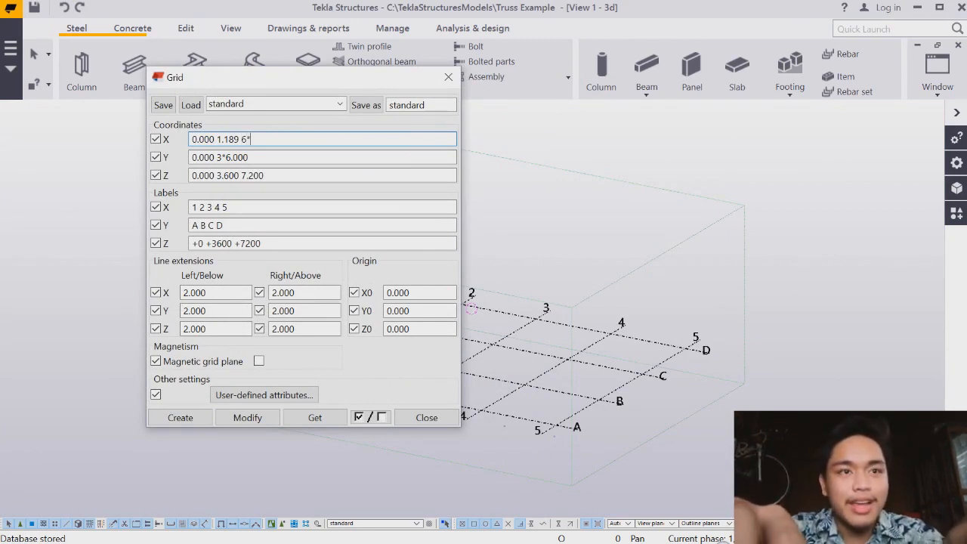
{"action": "type", "text": "*1.187 1.189"}
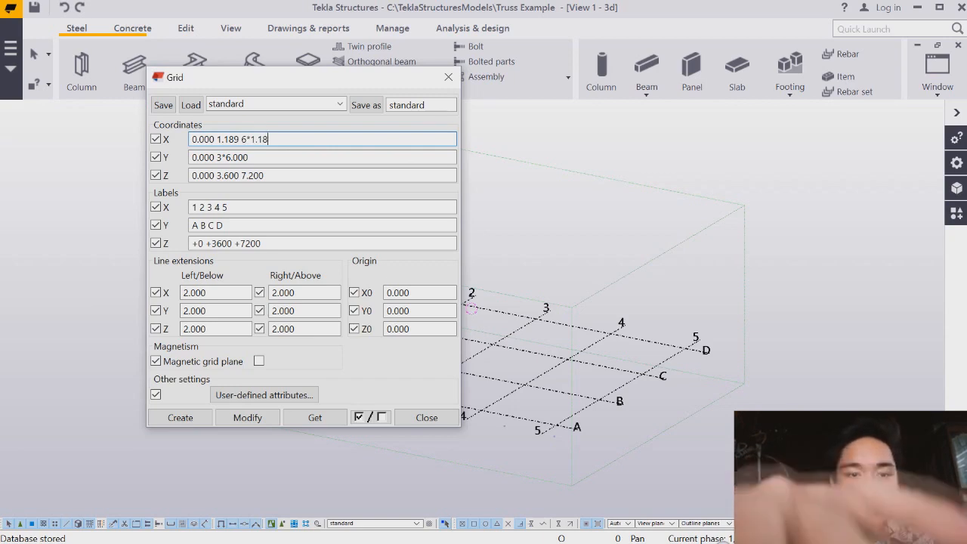
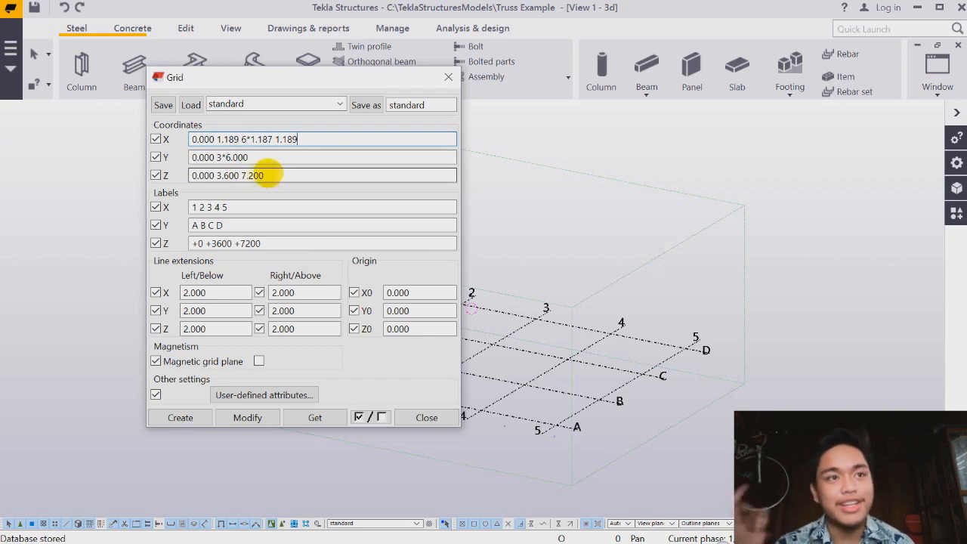
Step: Set the grid's Y coordinates to 0.000 and its Z coordinates to 0.000 2.500
{"action": "left_click_drag", "start_coordinate": [266, 155], "coordinate": [194, 156]}
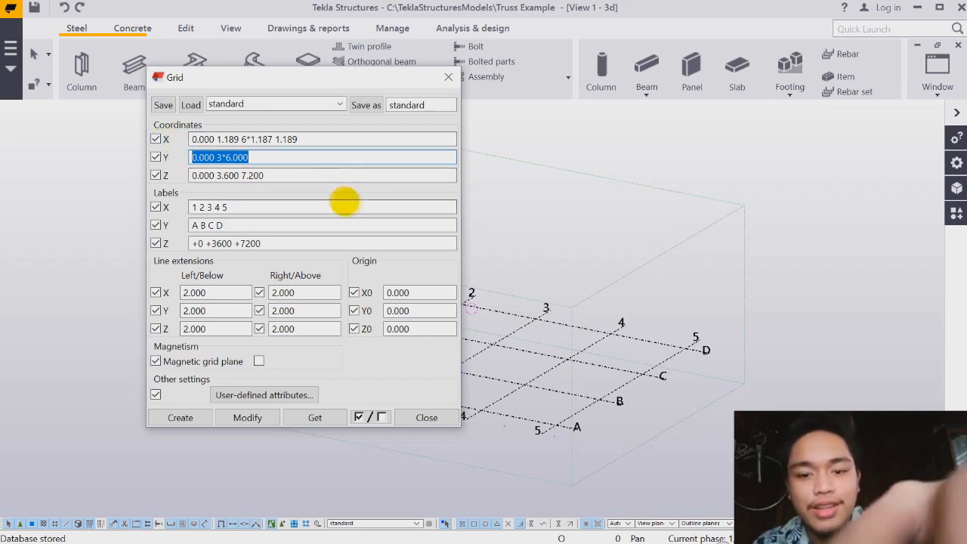
{"action": "type", "text": "0."}
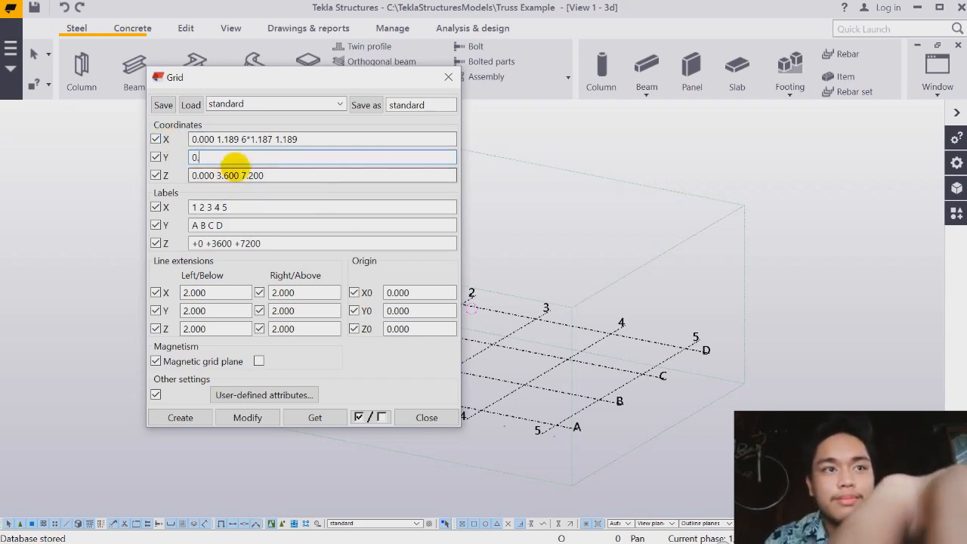
{"action": "type", "text": "000"}
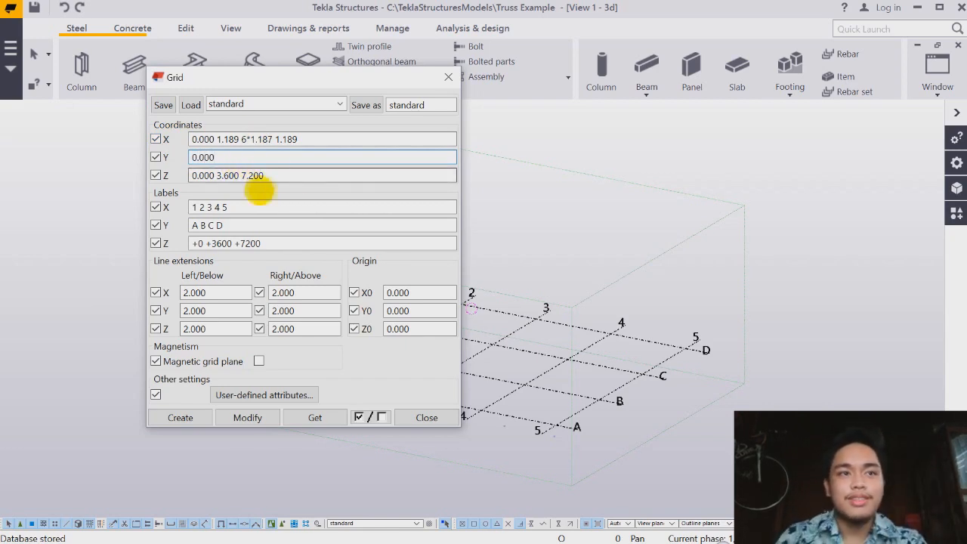
{"action": "left_click_drag", "start_coordinate": [269, 175], "coordinate": [189, 176]}
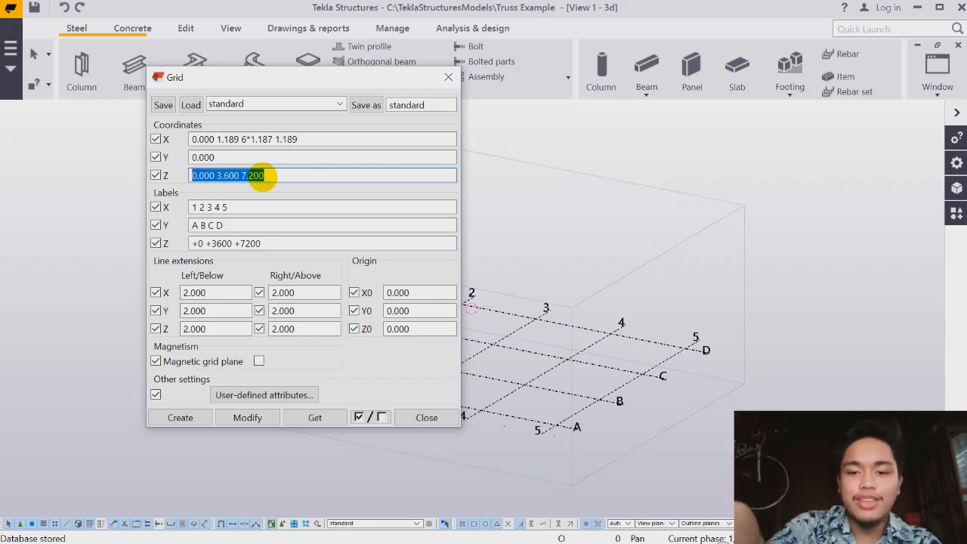
{"action": "type", "text": "0."}
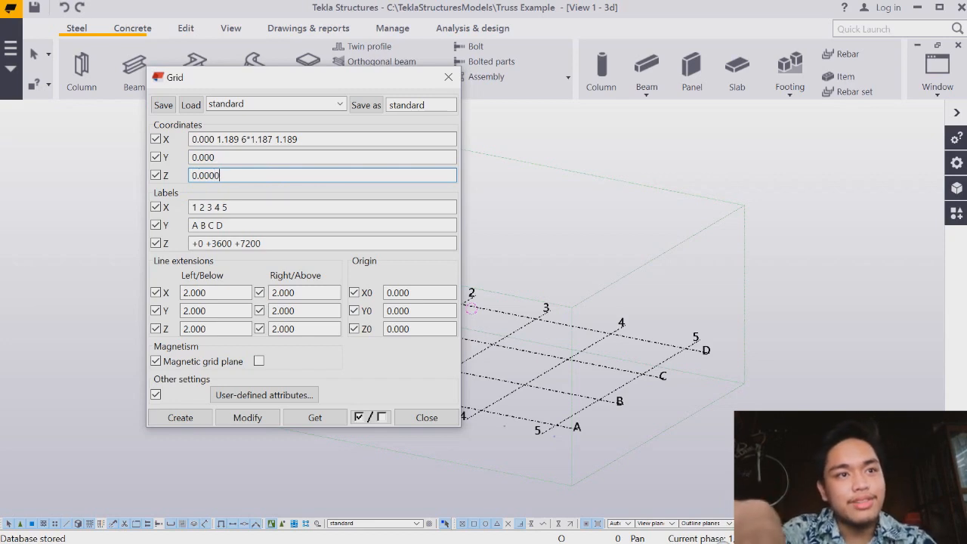
{"action": "type", "text": "000 2"}
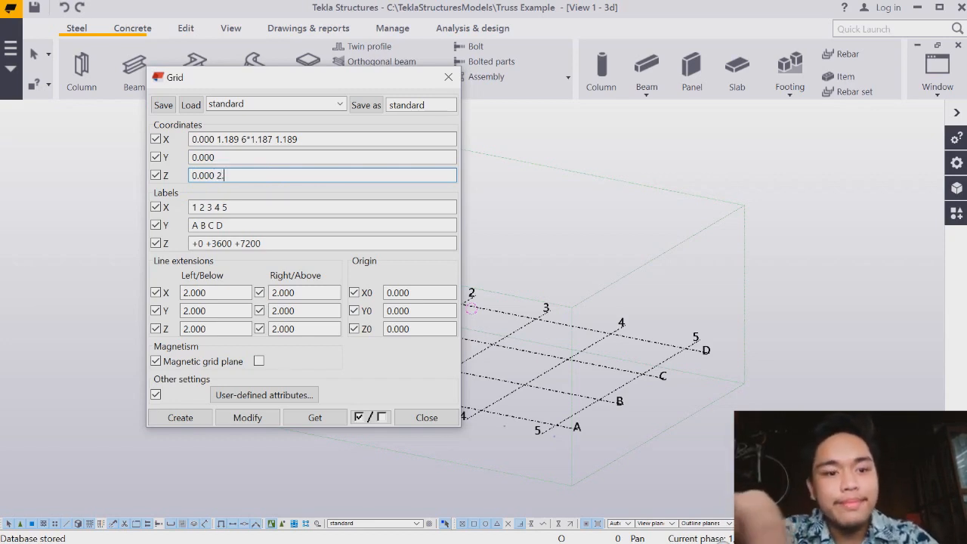
{"action": "type", "text": ".5"}
Step: Extend the grid's X labels to 1 2 3 4 5 6 7 8 9
{"action": "left_click", "coordinate": [277, 207]}
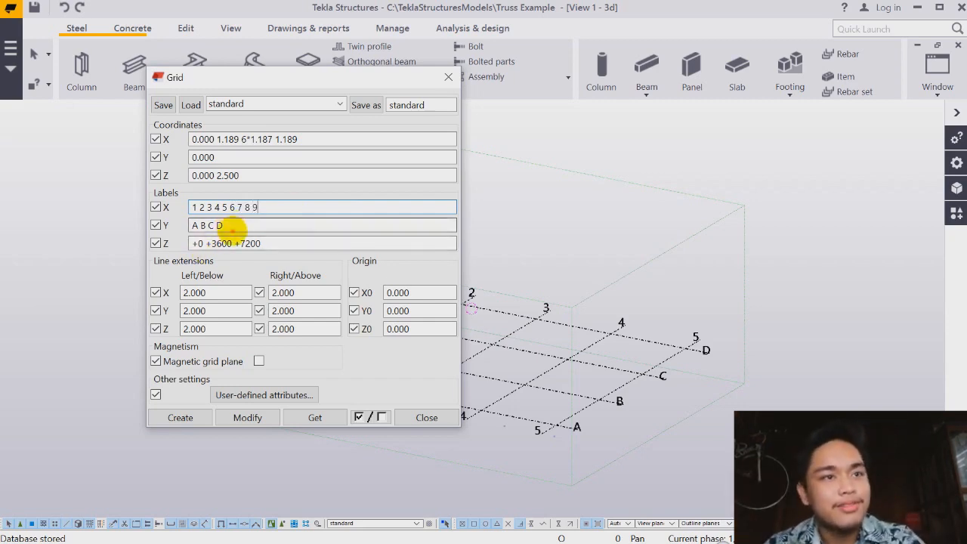
Step: Set the grid's Y label to A and Z labels to +0 +2.500, and apply the grid changes, replacing the existing coordinates
{"action": "left_click_drag", "start_coordinate": [233, 225], "coordinate": [193, 238]}
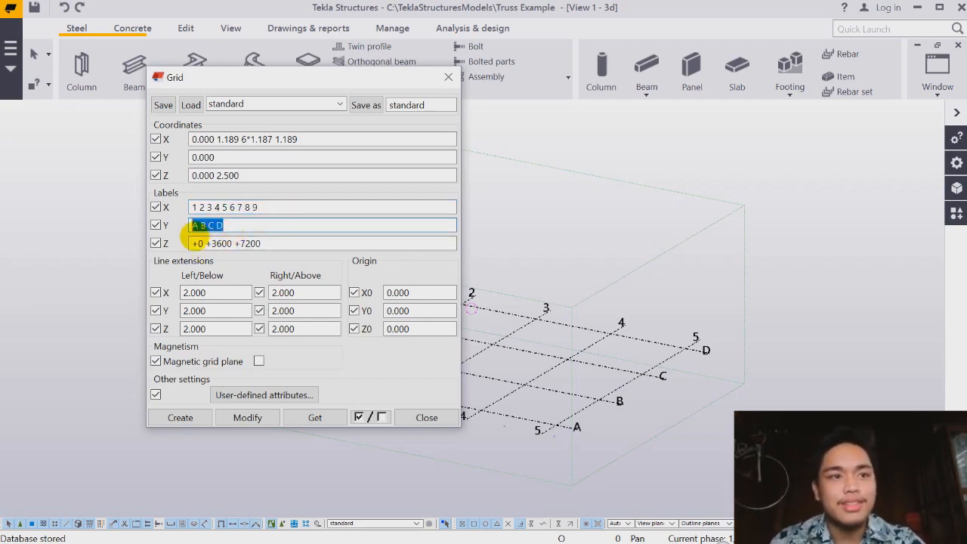
{"action": "key", "text": "BackSpace"}
{"action": "left_click_drag", "start_coordinate": [283, 245], "coordinate": [206, 249]}
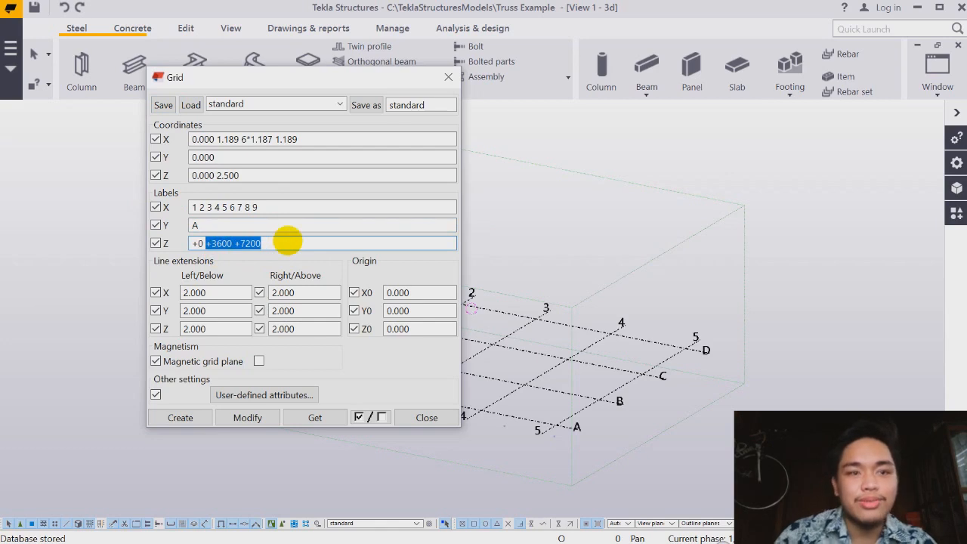
{"action": "type", "text": "+2"}
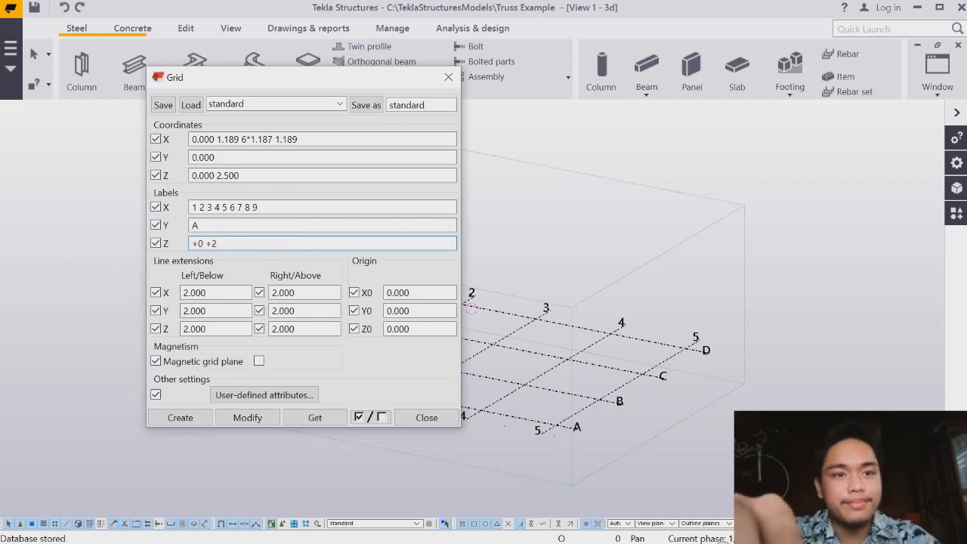
{"action": "type", "text": ".500"}
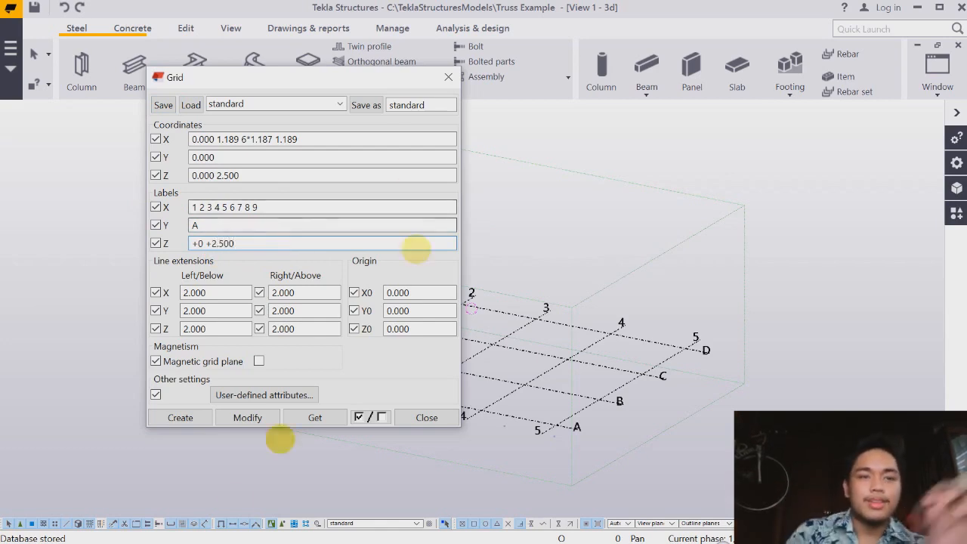
{"action": "left_click", "coordinate": [249, 418]}
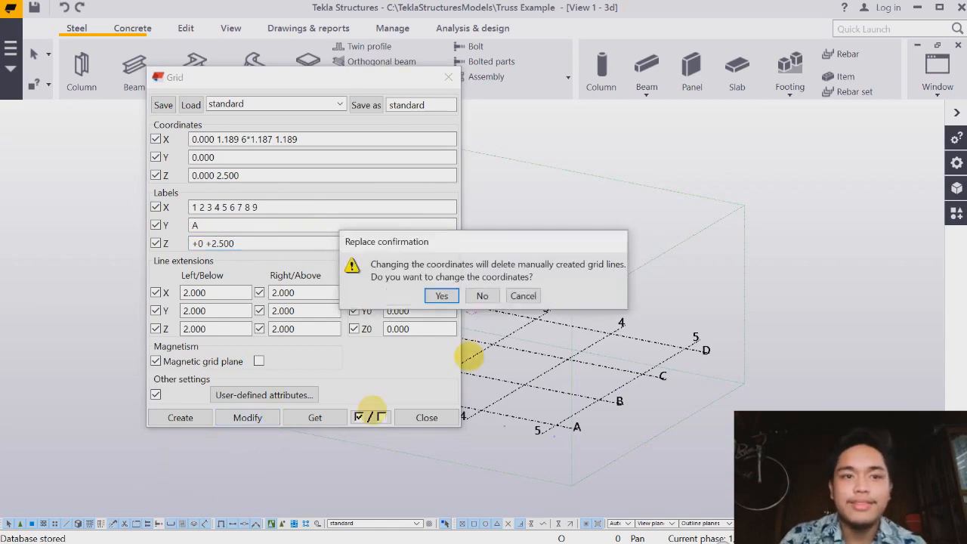
{"action": "left_click", "coordinate": [446, 295]}
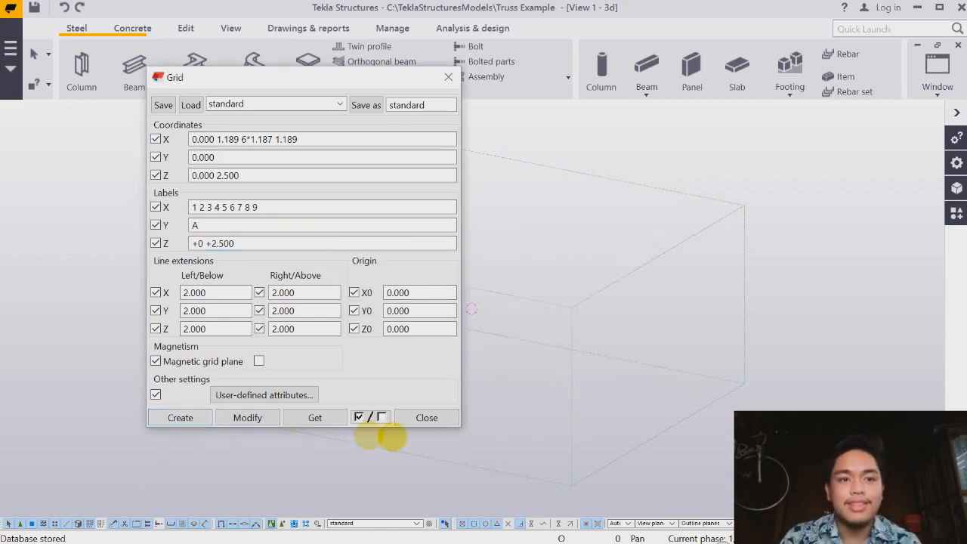
{"action": "left_click", "coordinate": [427, 417]}
Step: Create views along all grid lines in the XY, ZY and XZ planes using the standard prefixes and view properties
{"action": "scroll", "coordinate": [399, 384], "scroll_direction": "up", "scroll_amount": 5}
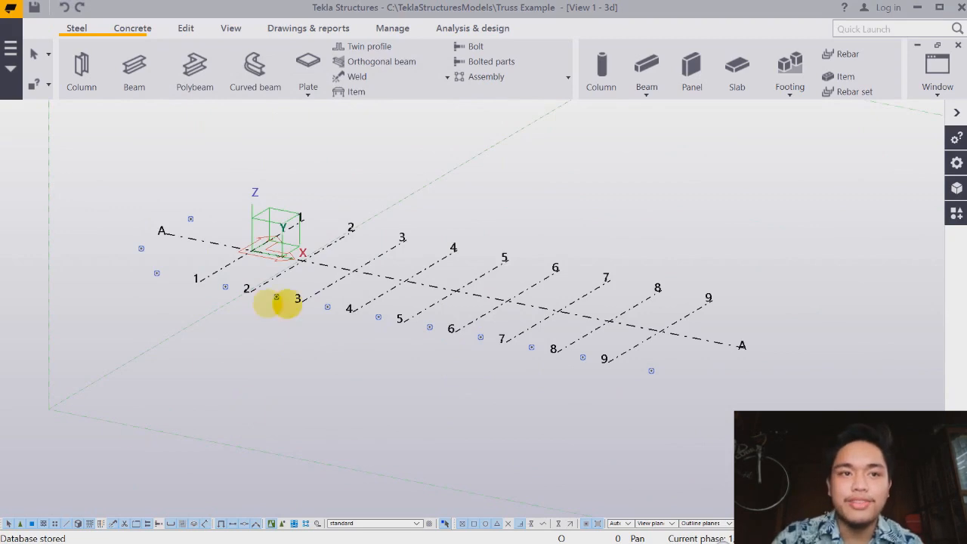
{"action": "middle_click_drag", "start_coordinate": [446, 360], "coordinate": [429, 291]}
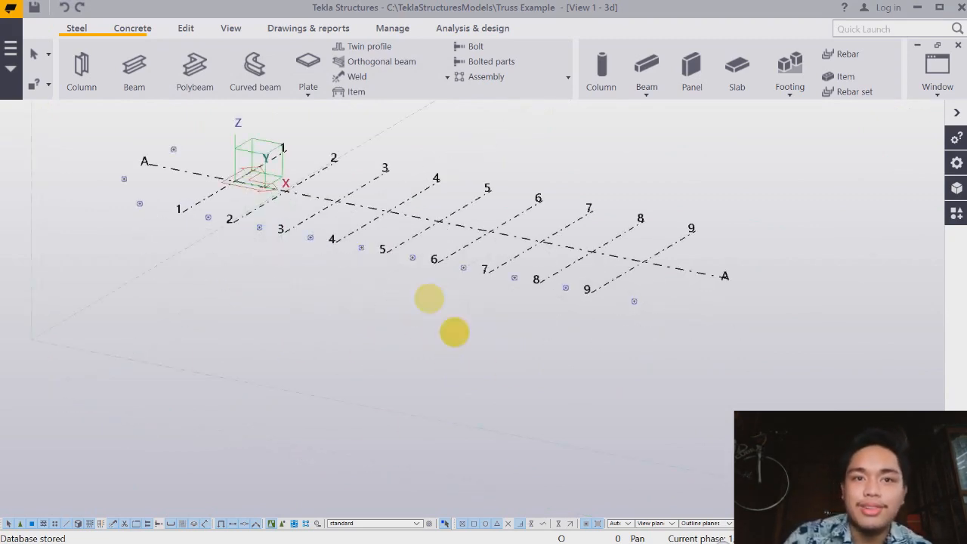
{"action": "right_click", "coordinate": [325, 325]}
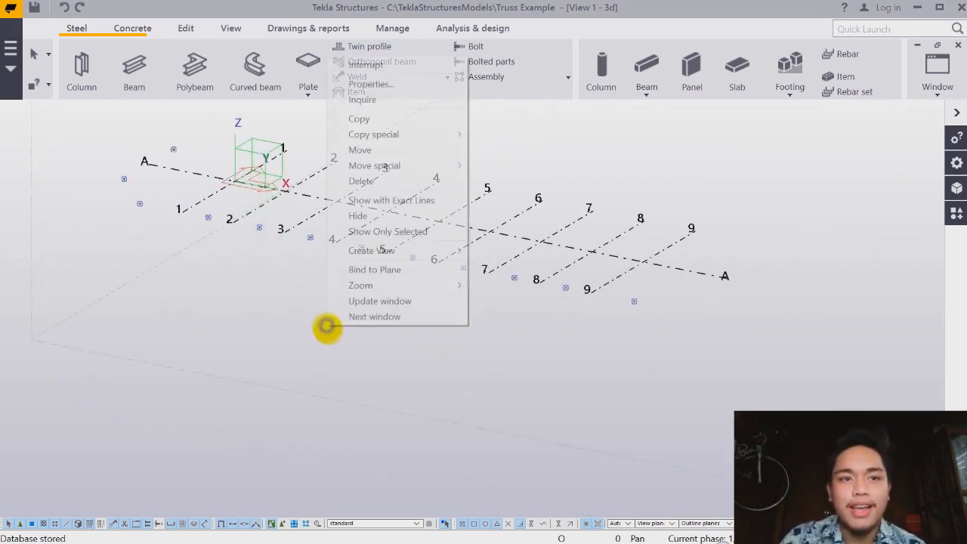
{"action": "mouse_move", "coordinate": [377, 253]}
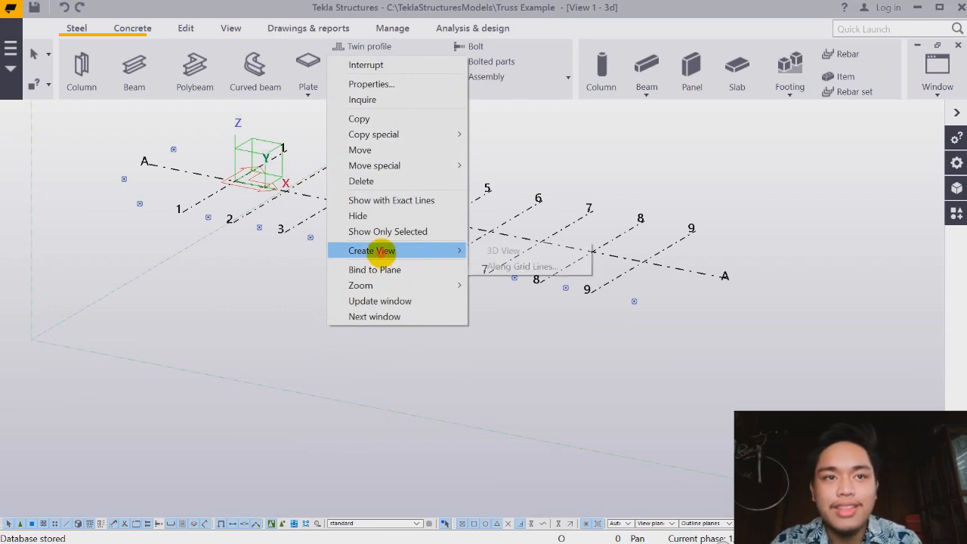
{"action": "left_click", "coordinate": [514, 268]}
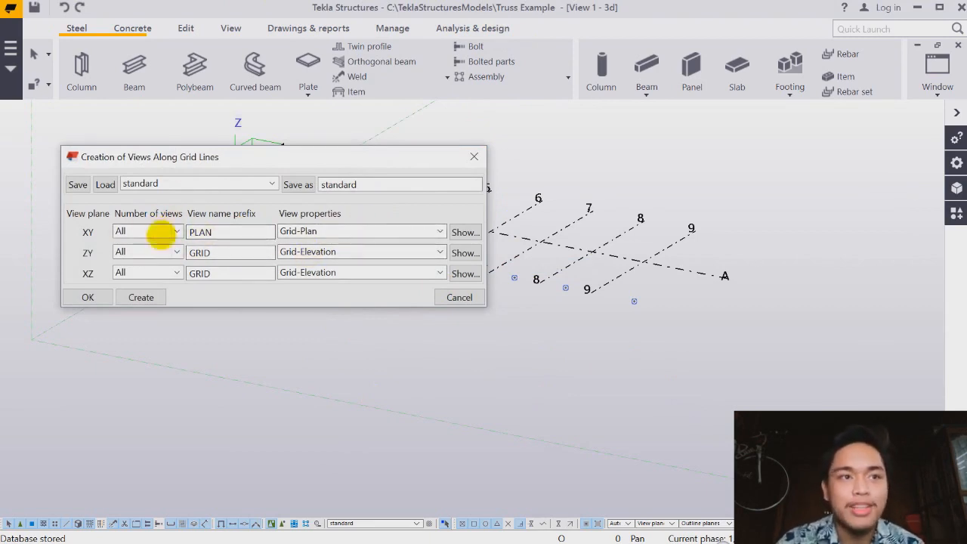
{"action": "left_click", "coordinate": [141, 297]}
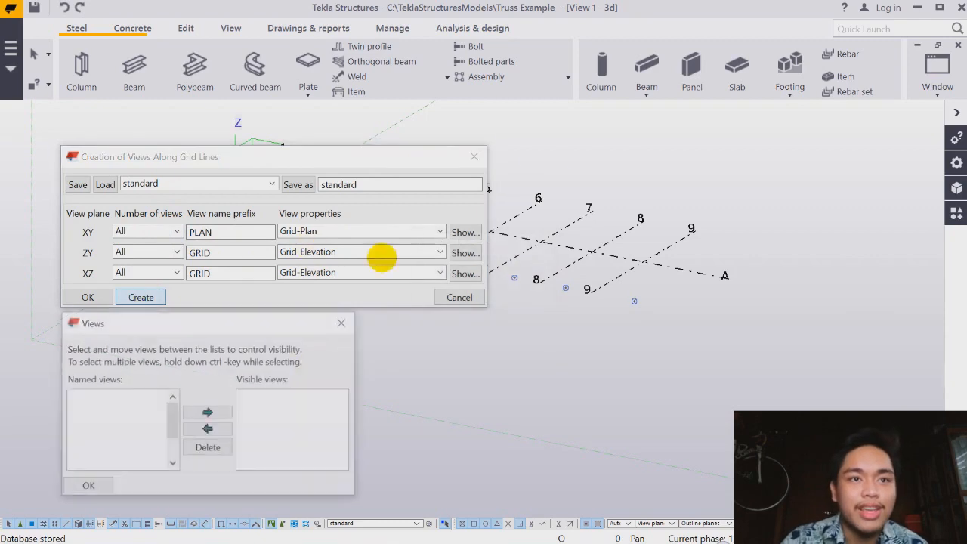
Step: Make the GRID A elevation view visible and close the view creation dialogs
{"action": "left_click_drag", "start_coordinate": [306, 162], "coordinate": [666, 148]}
{"action": "left_click_drag", "start_coordinate": [172, 419], "coordinate": [169, 458]}
{"action": "left_click", "coordinate": [97, 445]}
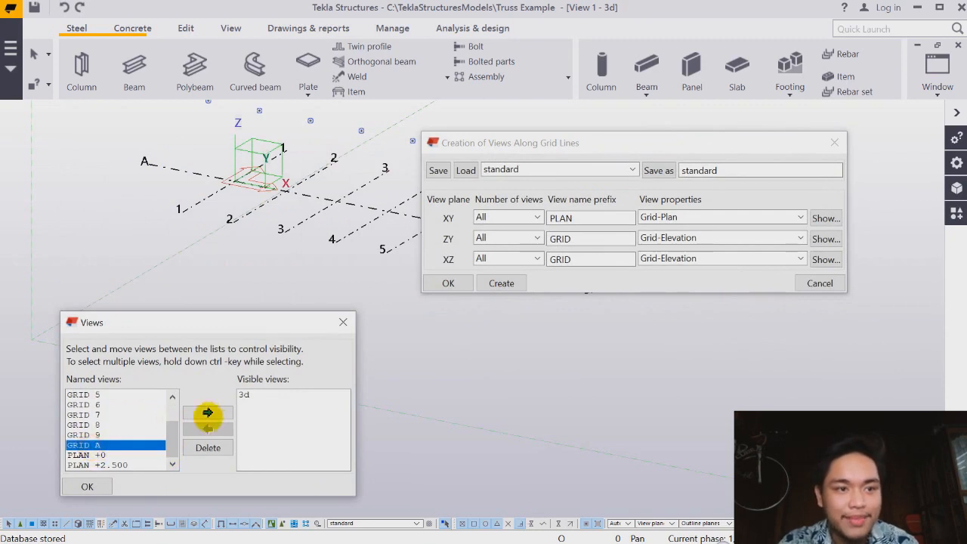
{"action": "left_click", "coordinate": [215, 412]}
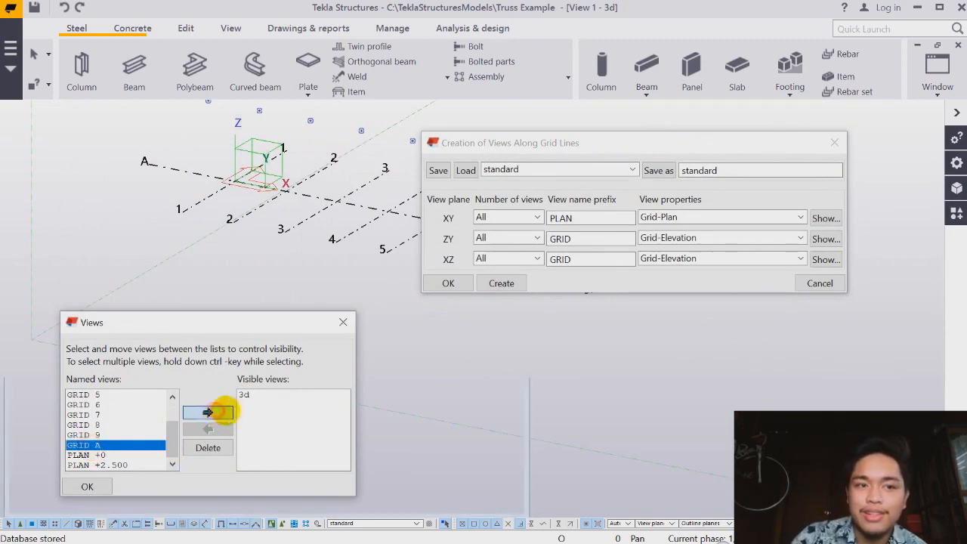
{"action": "left_click_drag", "start_coordinate": [294, 320], "coordinate": [320, 197]}
{"action": "left_click", "coordinate": [113, 363]}
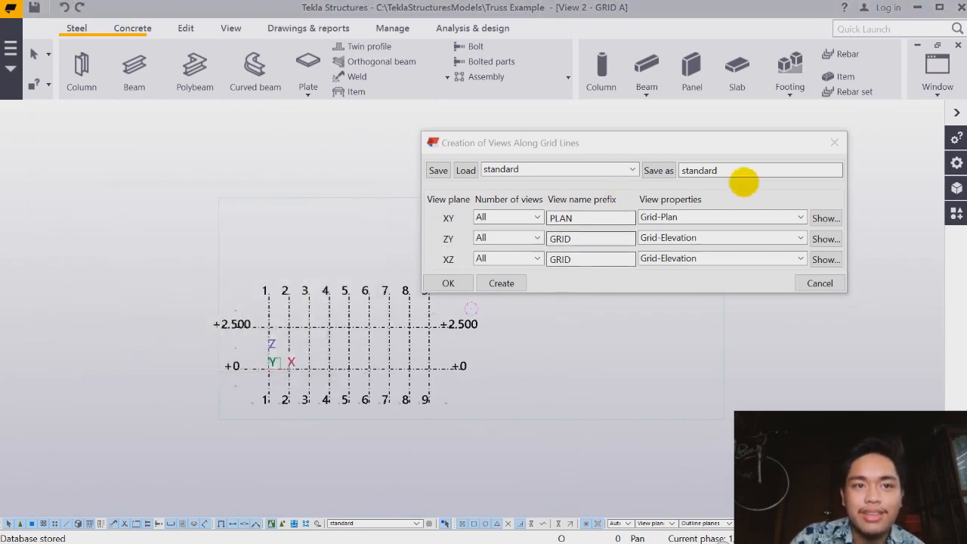
{"action": "left_click", "coordinate": [818, 285]}
Step: Place a concrete column at the intersection of grid line 5 and level +0 in the GRID A view
{"action": "scroll", "coordinate": [376, 335], "scroll_direction": "up", "scroll_amount": 5}
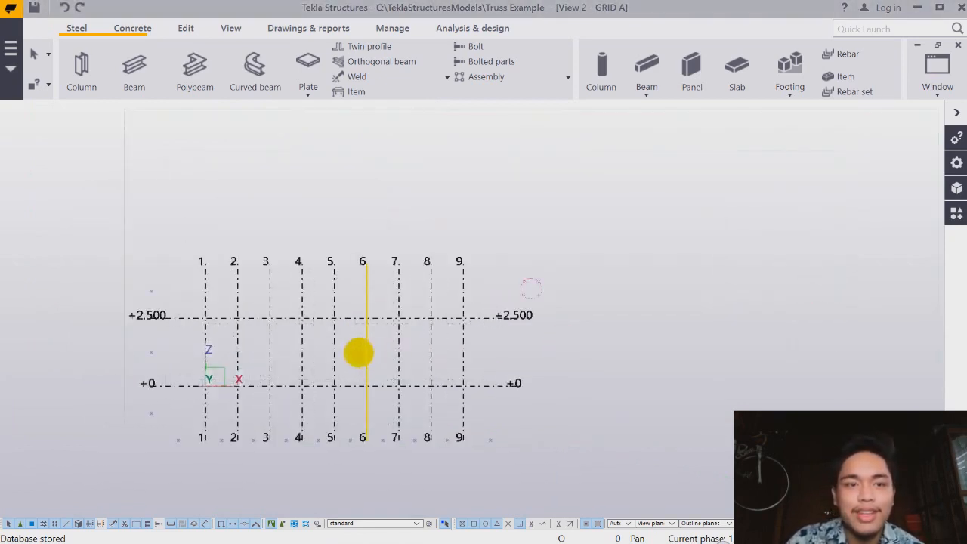
{"action": "scroll", "coordinate": [451, 270], "scroll_direction": "up", "scroll_amount": 2}
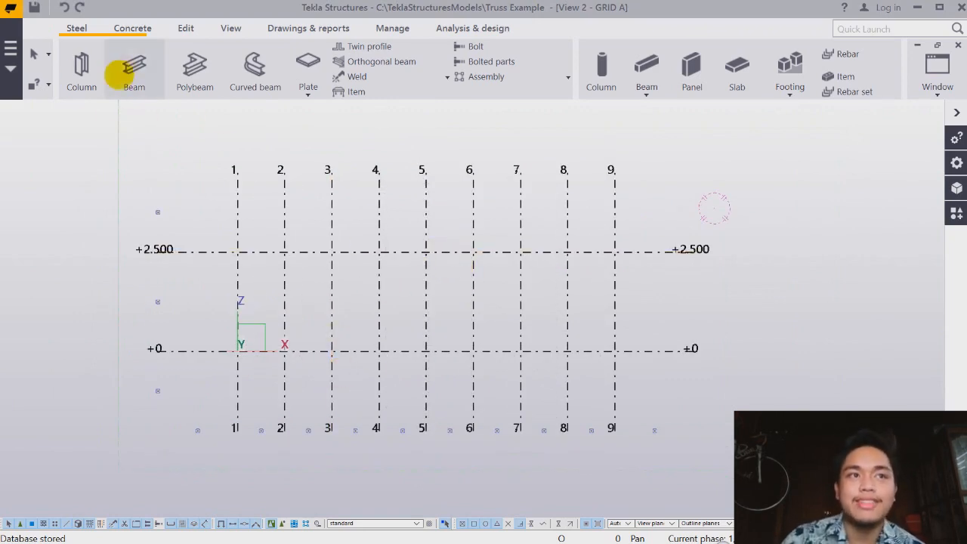
{"action": "left_click", "coordinate": [134, 27]}
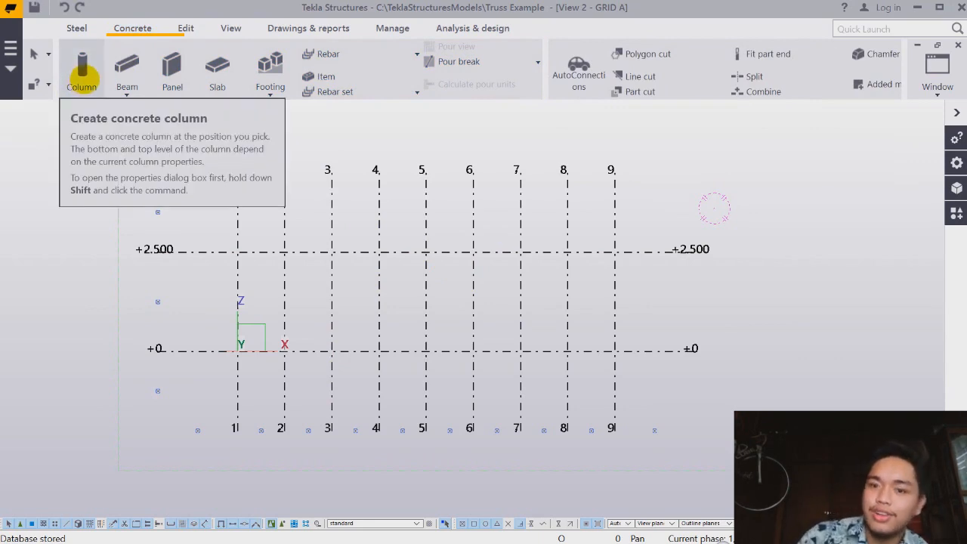
{"action": "left_click", "coordinate": [82, 76]}
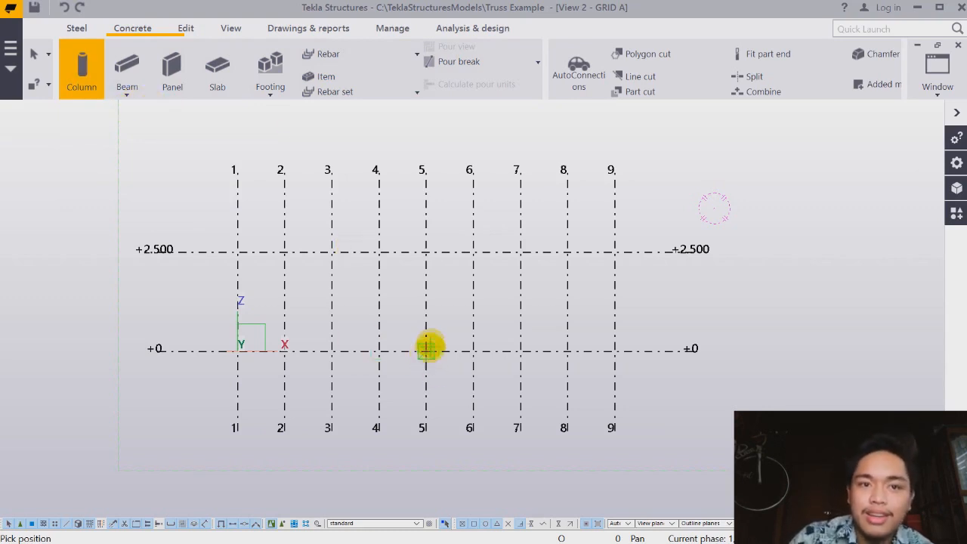
{"action": "scroll", "coordinate": [428, 344], "scroll_direction": "down", "scroll_amount": 1}
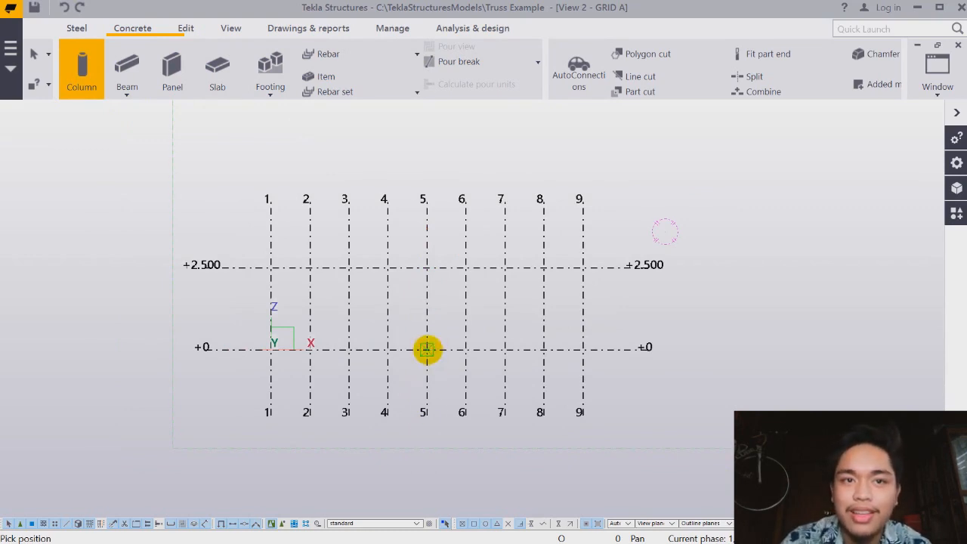
{"action": "left_click", "coordinate": [427, 349]}
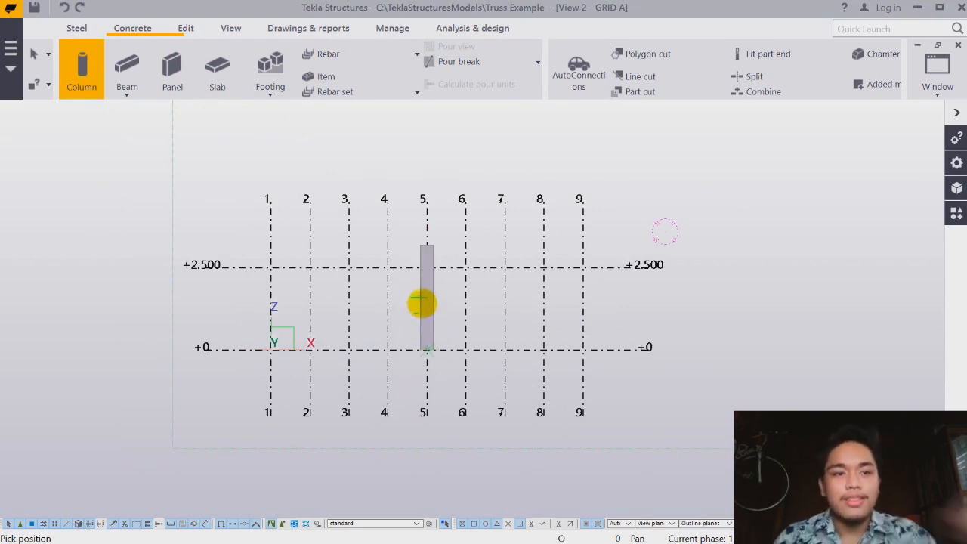
{"action": "key", "text": "Escape"}
Step: Set the top level of the concrete column on grid line 5 to 2.5 and apply the change
{"action": "left_click", "coordinate": [428, 304]}
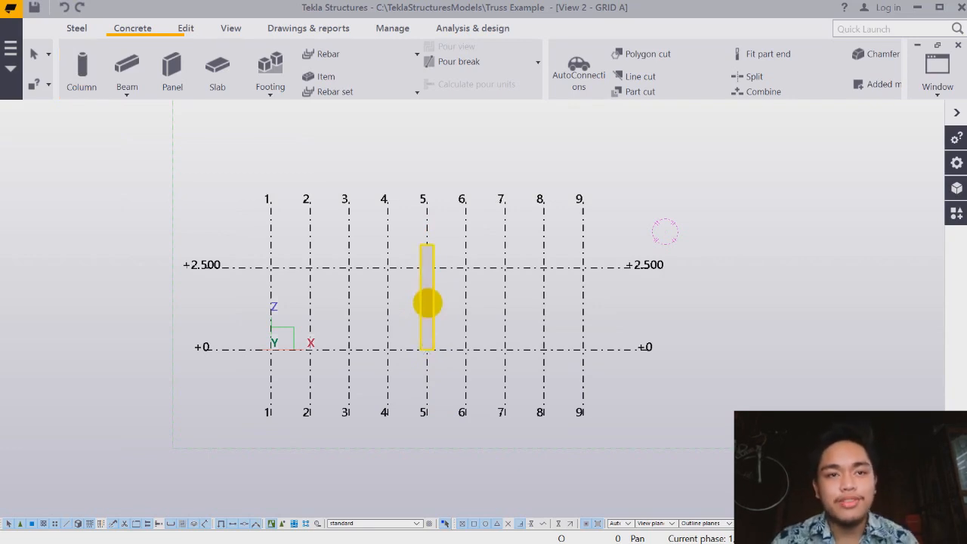
{"action": "double_click", "coordinate": [429, 309]}
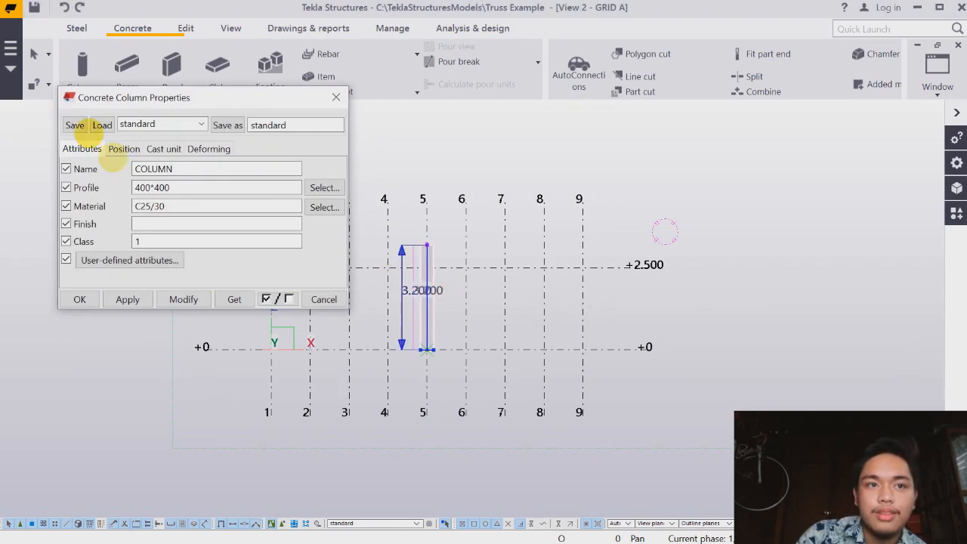
{"action": "left_click", "coordinate": [124, 148]}
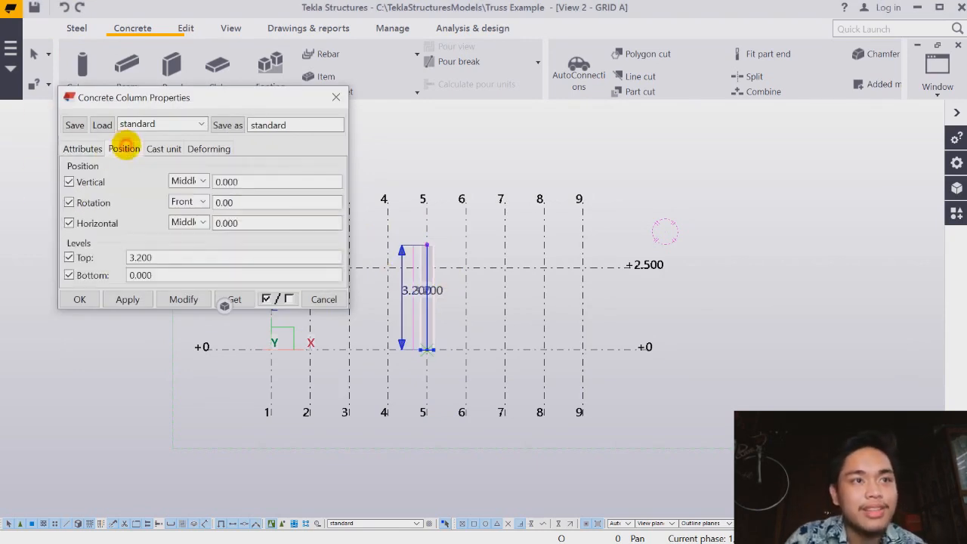
{"action": "double_click", "coordinate": [173, 255]}
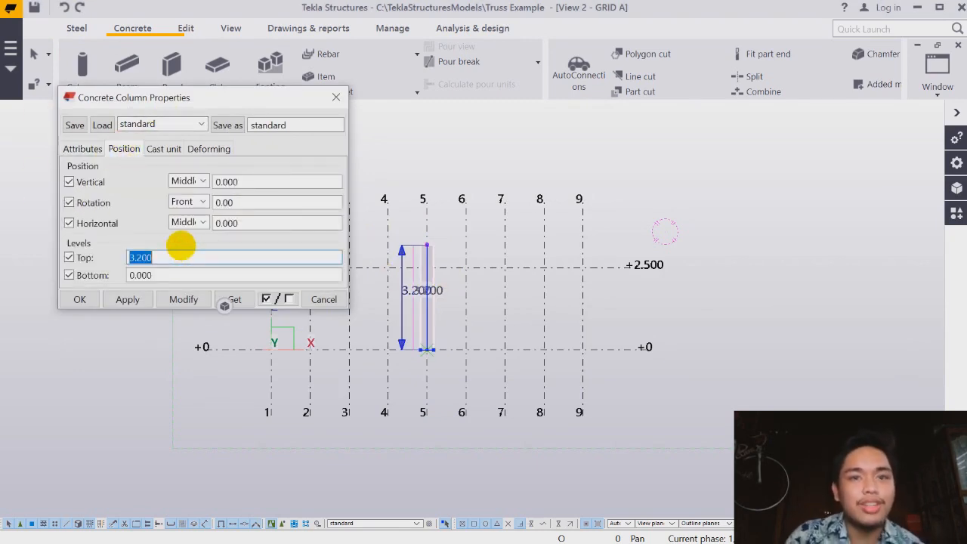
{"action": "type", "text": "2.5"}
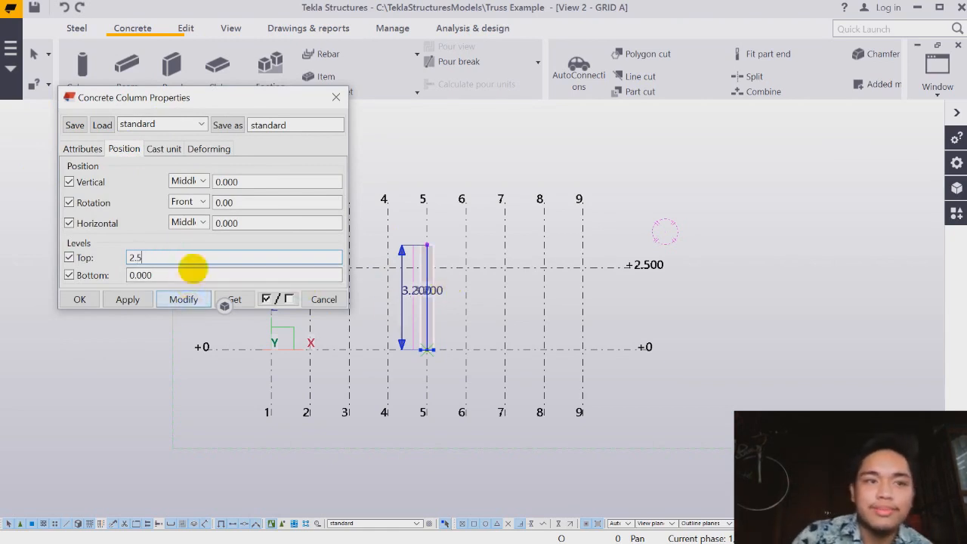
{"action": "left_click", "coordinate": [184, 299]}
{"action": "left_click", "coordinate": [80, 299]}
{"action": "left_click", "coordinate": [289, 335]}
{"action": "middle_click_drag", "start_coordinate": [319, 234], "coordinate": [327, 193]}
{"action": "left_click", "coordinate": [330, 251]}
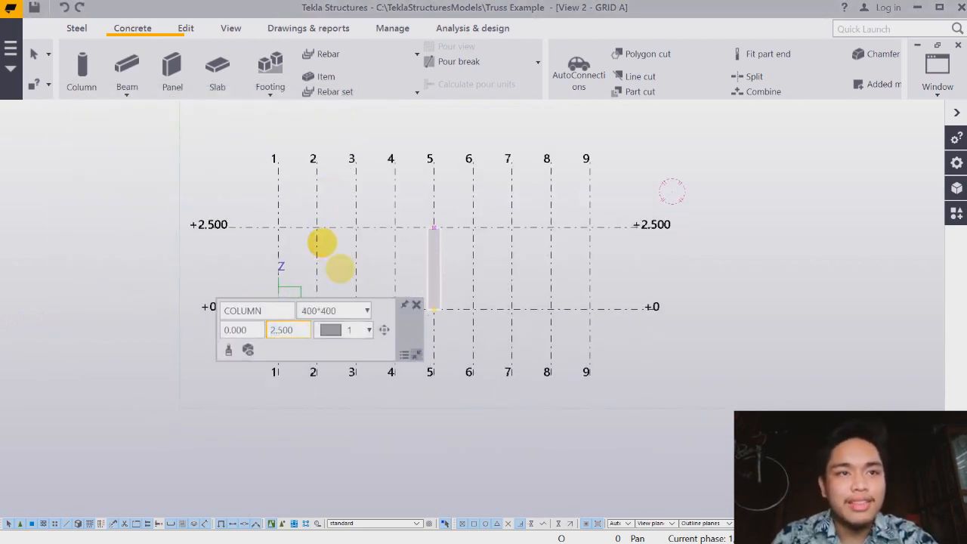
{"action": "left_click", "coordinate": [415, 304]}
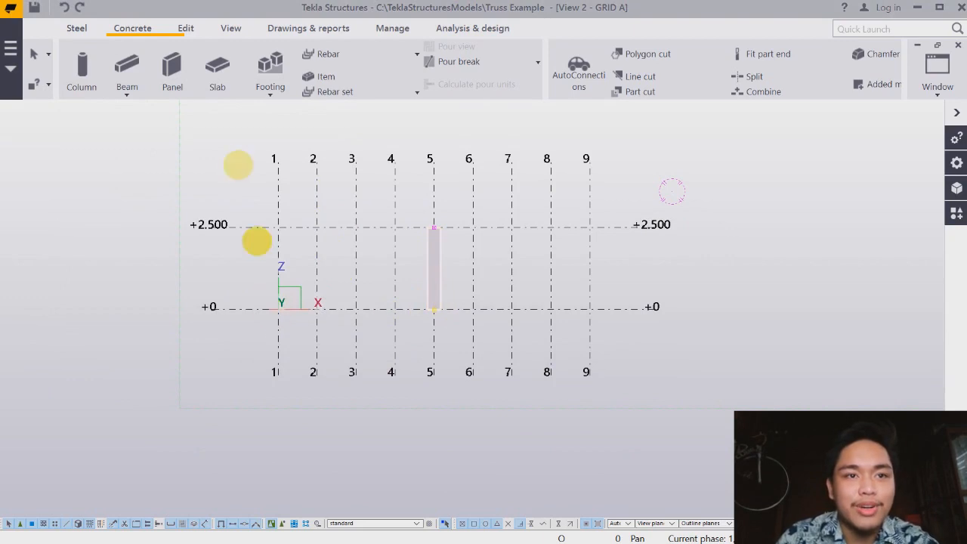
Step: Place concrete columns on level +0 at grid lines 2, 3, 4, 6, 7 and 8
{"action": "left_click", "coordinate": [81, 74]}
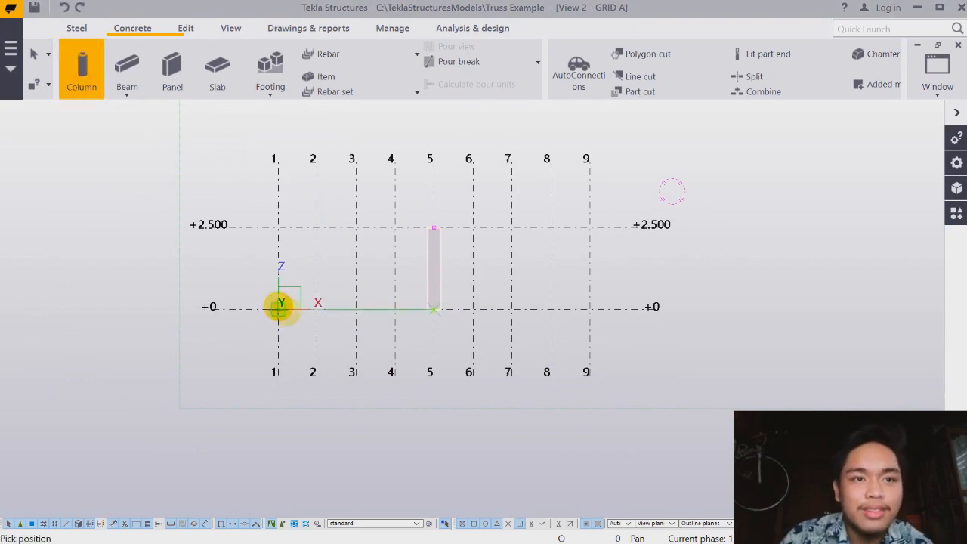
{"action": "left_click", "coordinate": [317, 308]}
{"action": "left_click", "coordinate": [356, 308]}
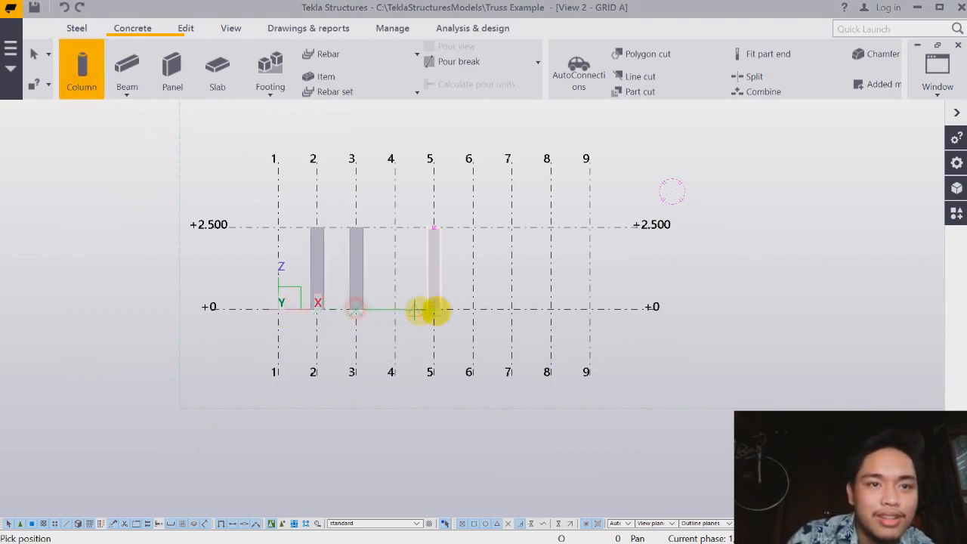
{"action": "left_click", "coordinate": [395, 307]}
{"action": "left_click", "coordinate": [473, 307]}
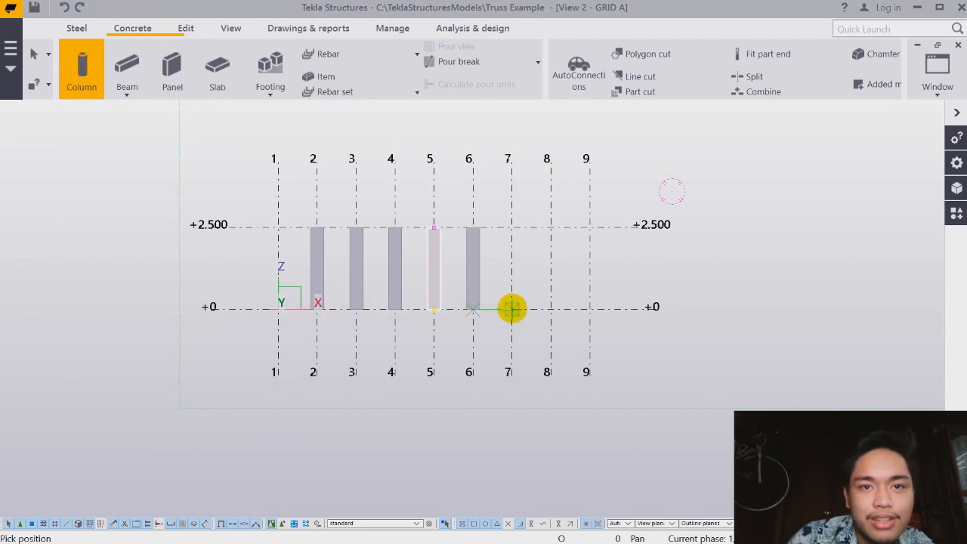
{"action": "left_click", "coordinate": [512, 307]}
{"action": "left_click", "coordinate": [551, 308]}
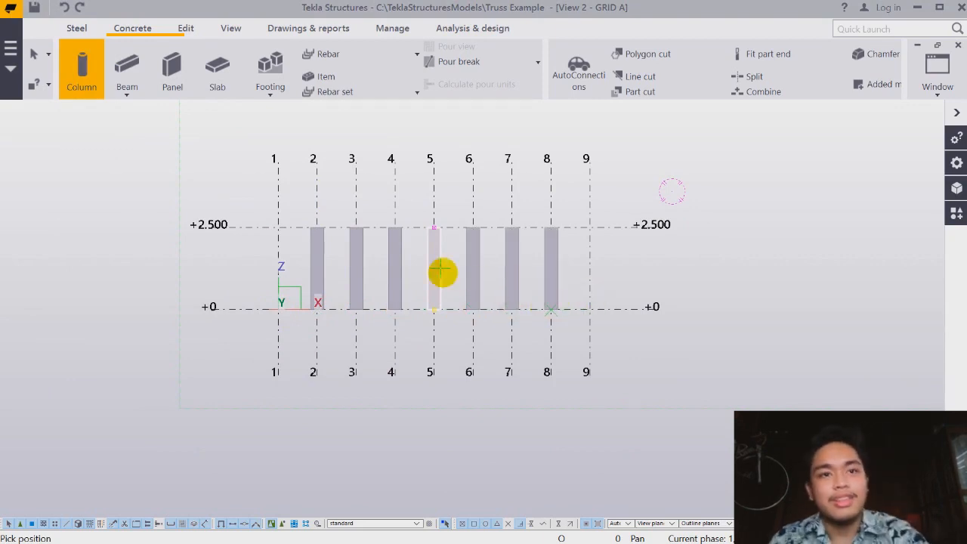
{"action": "key", "text": "Escape"}
Step: Set the top level of the concrete columns on grid lines 2 and 8 to 0.626
{"action": "left_click", "coordinate": [317, 307]}
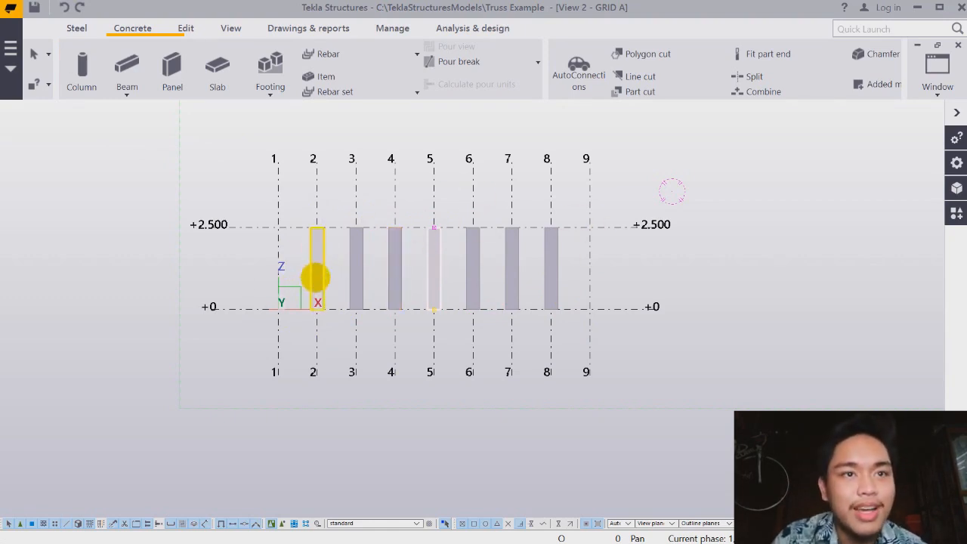
{"action": "double_click", "coordinate": [316, 279]}
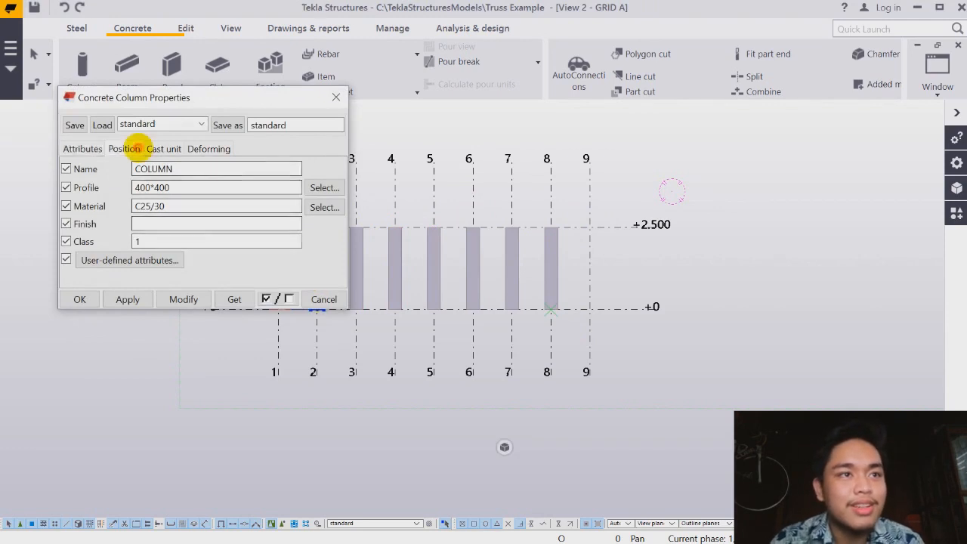
{"action": "left_click", "coordinate": [125, 149]}
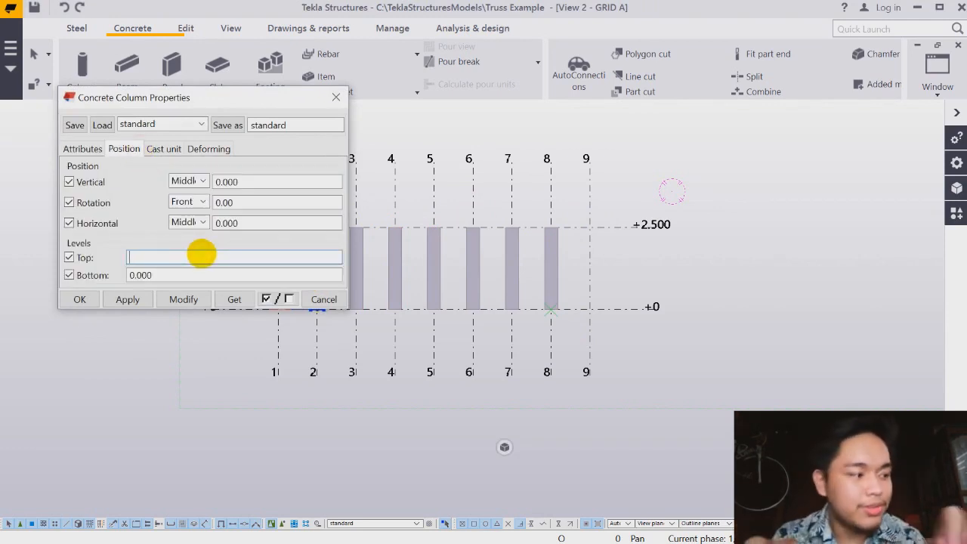
{"action": "type", "text": "0.7"}
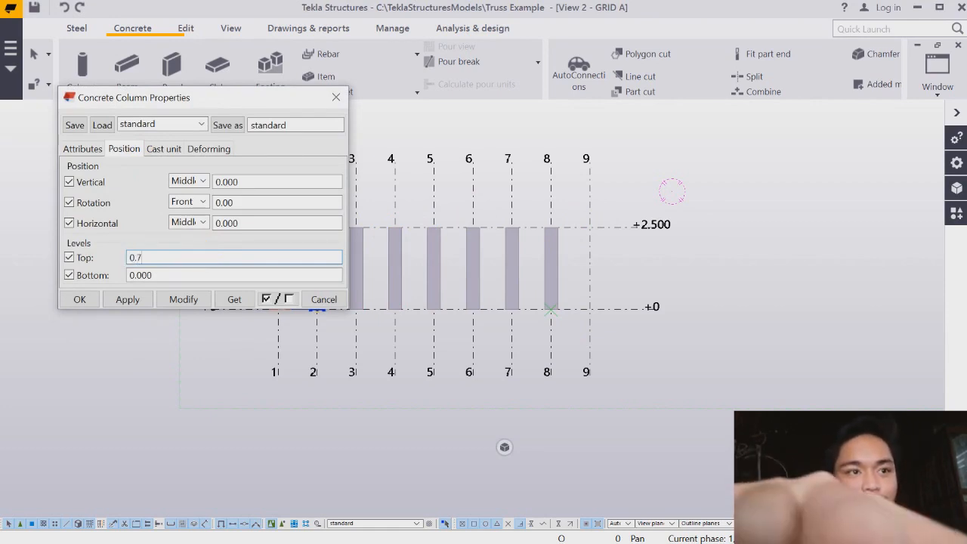
{"action": "key", "text": "BackSpace"}
{"action": "type", "text": "626"}
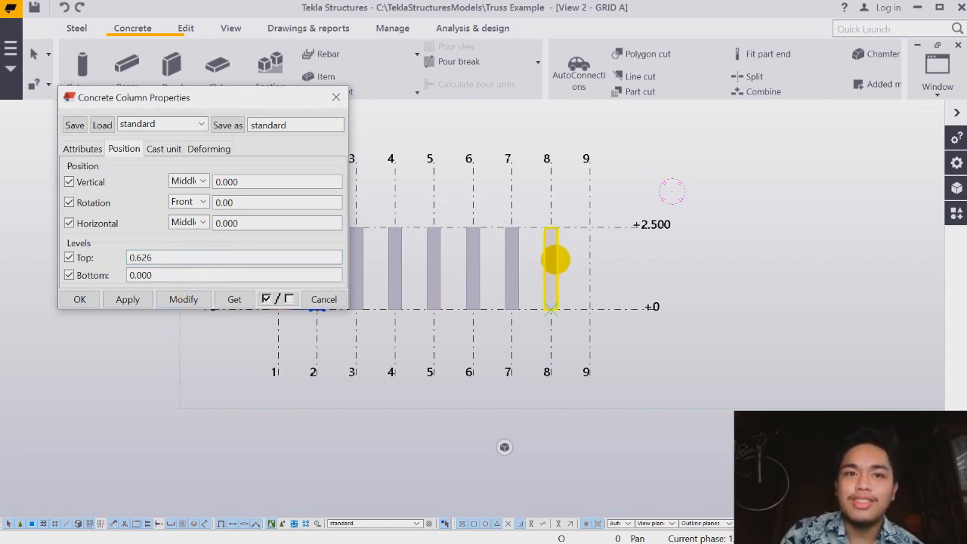
{"action": "left_click", "coordinate": [549, 274]}
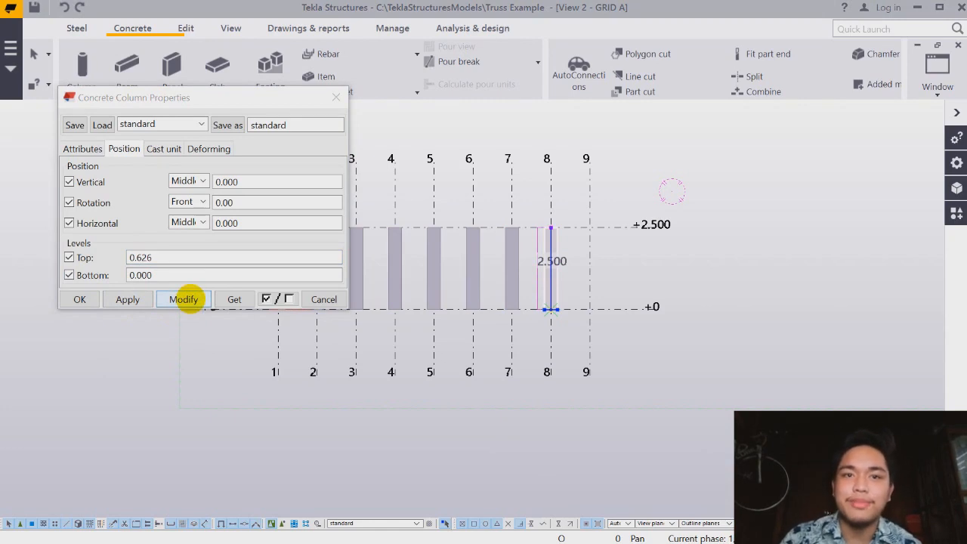
{"action": "left_click", "coordinate": [184, 300]}
{"action": "left_click_drag", "start_coordinate": [190, 92], "coordinate": [186, 102]}
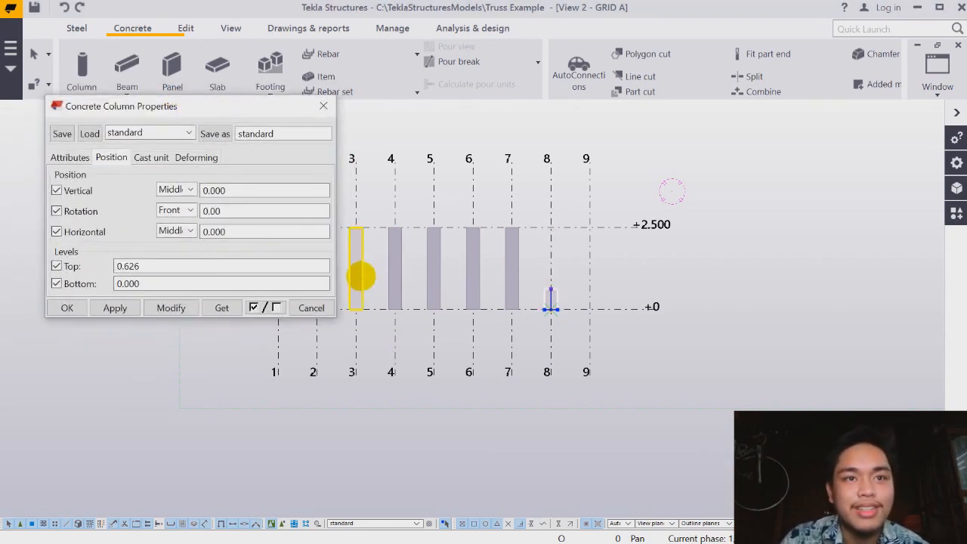
Step: Set the top level of the concrete columns on grid lines 3 and 7 to 1.251
{"action": "left_click", "coordinate": [362, 276]}
{"action": "left_click", "coordinate": [227, 268]}
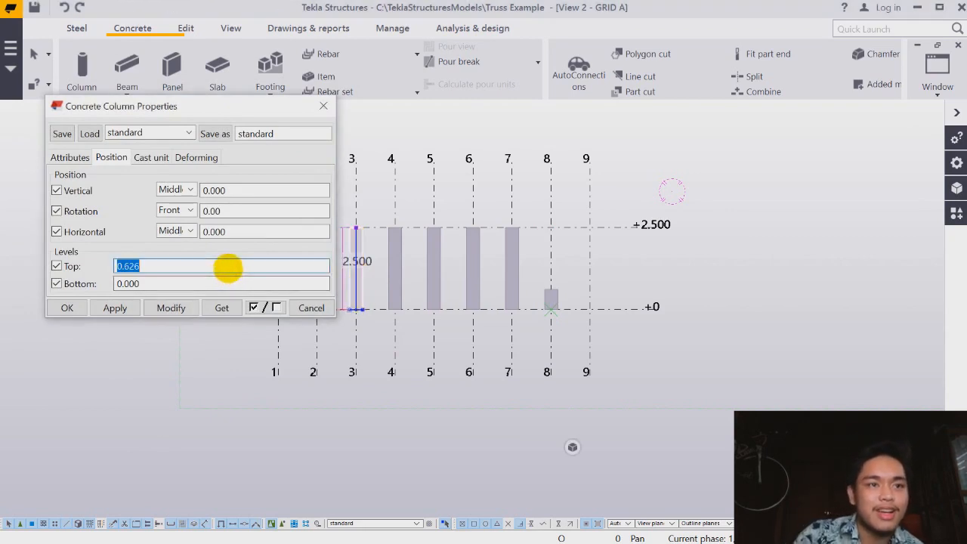
{"action": "key", "text": "BackSpace"}
{"action": "type", "text": "1"}
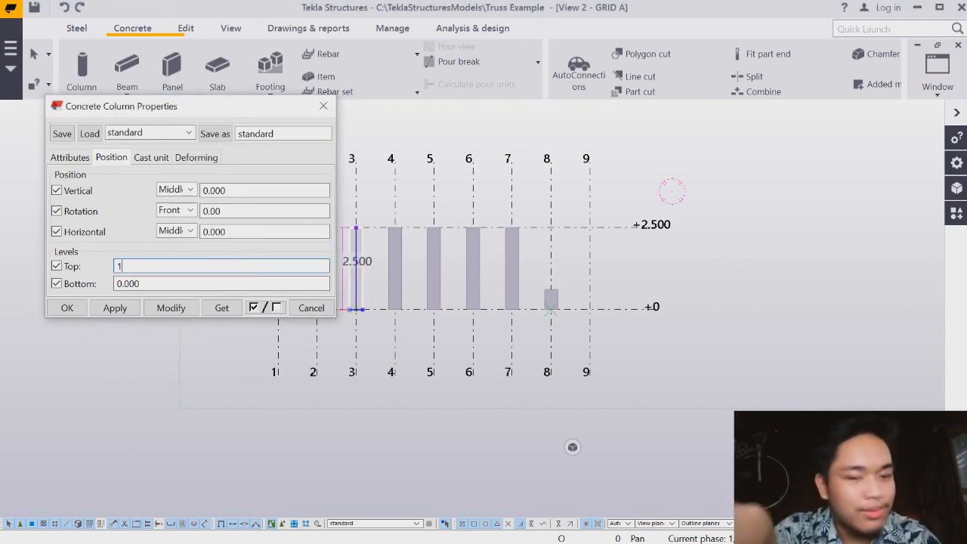
{"action": "type", "text": ".251"}
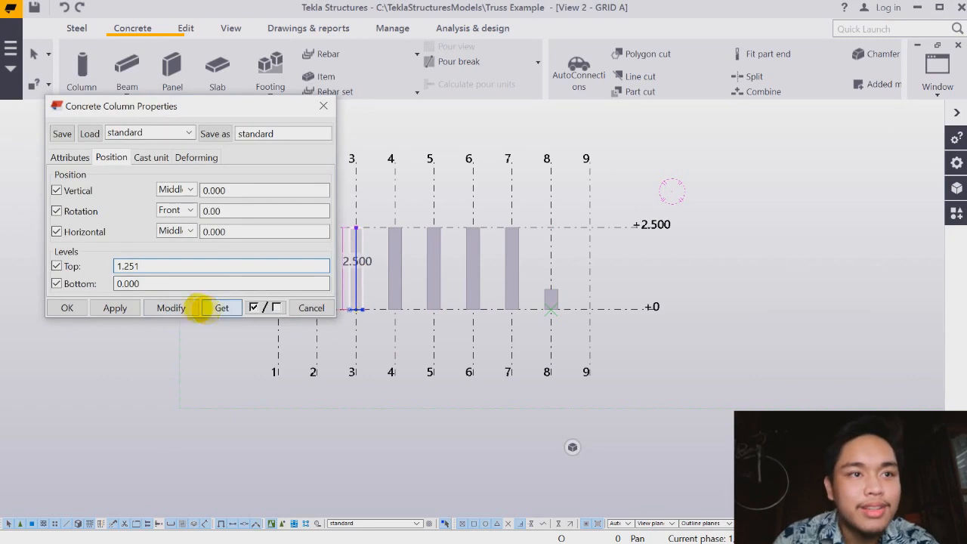
{"action": "left_click", "coordinate": [170, 307]}
{"action": "left_click", "coordinate": [512, 276]}
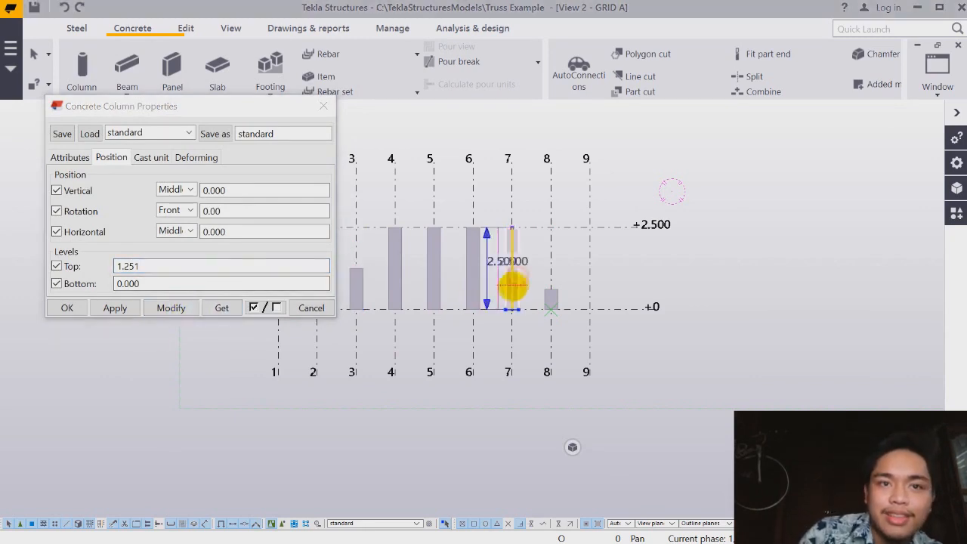
{"action": "left_click", "coordinate": [171, 308]}
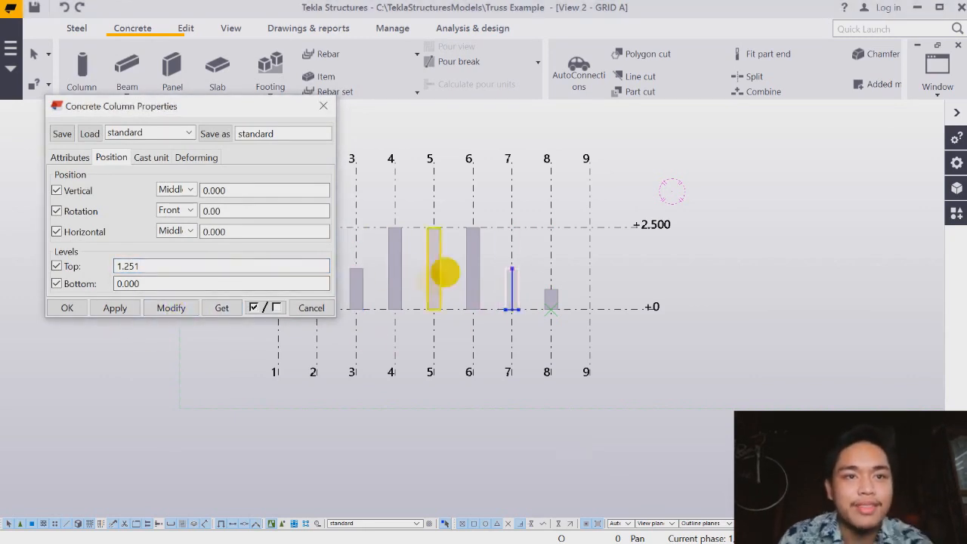
{"action": "key", "text": "Escape"}
Step: Set the top level of the concrete columns on grid lines 4 and 6 to 1.875 and close the column properties
{"action": "left_click", "coordinate": [393, 273]}
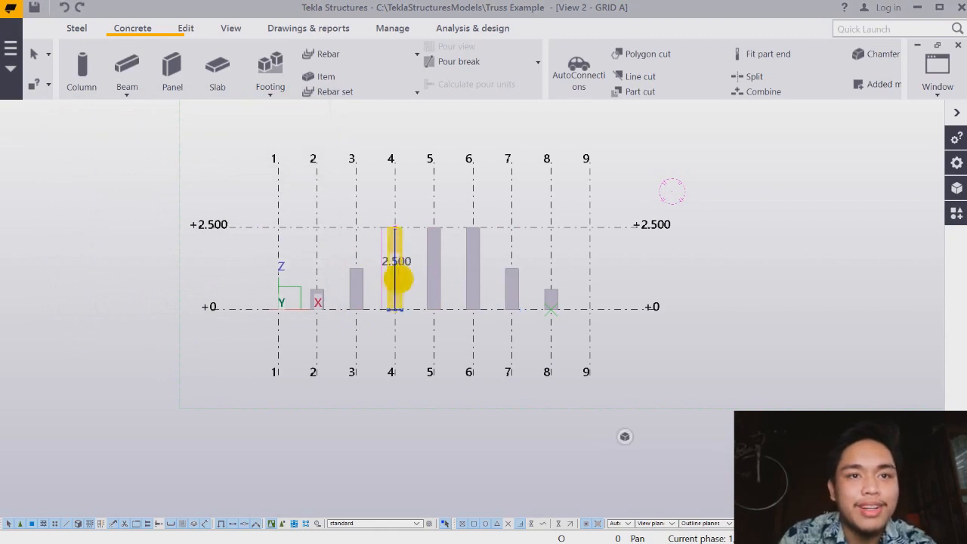
{"action": "double_click", "coordinate": [393, 284]}
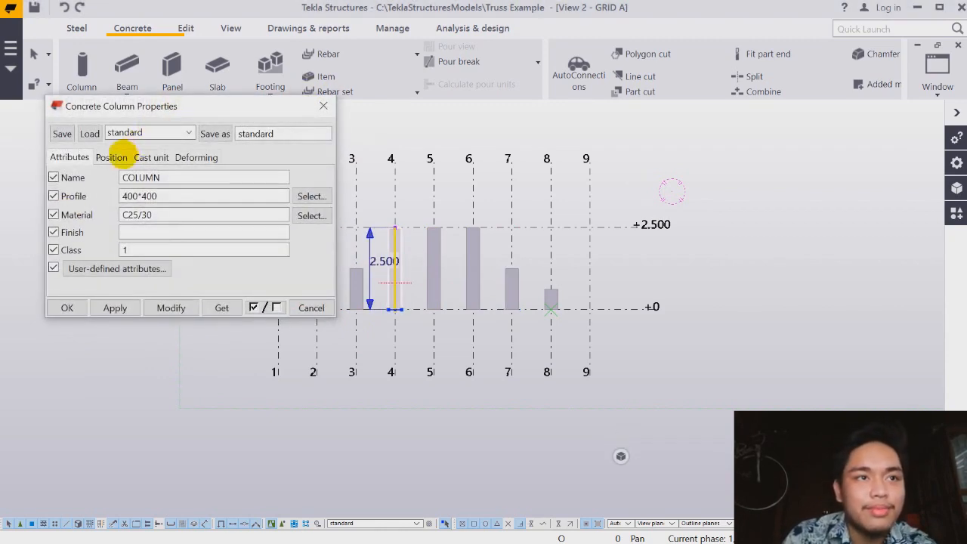
{"action": "left_click", "coordinate": [121, 157]}
{"action": "double_click", "coordinate": [158, 264]}
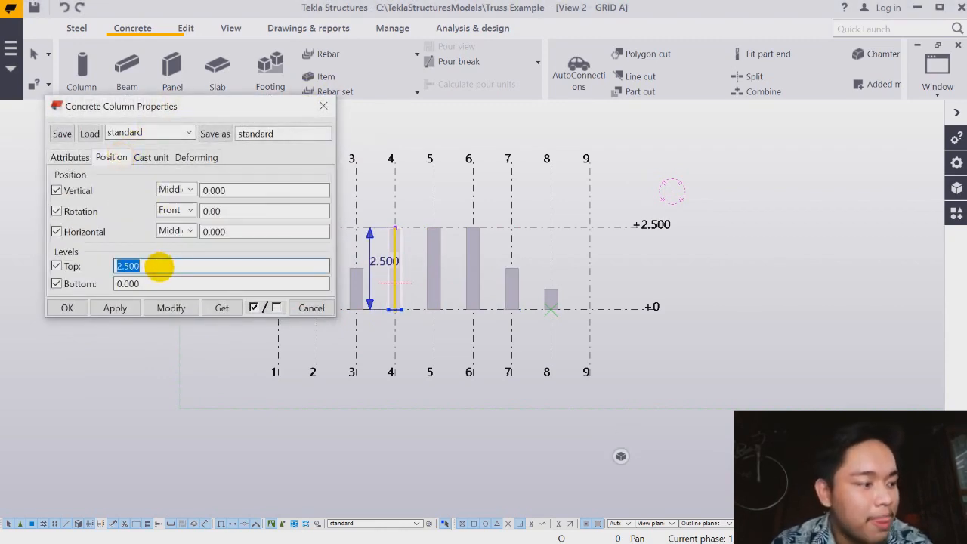
{"action": "type", "text": "1."}
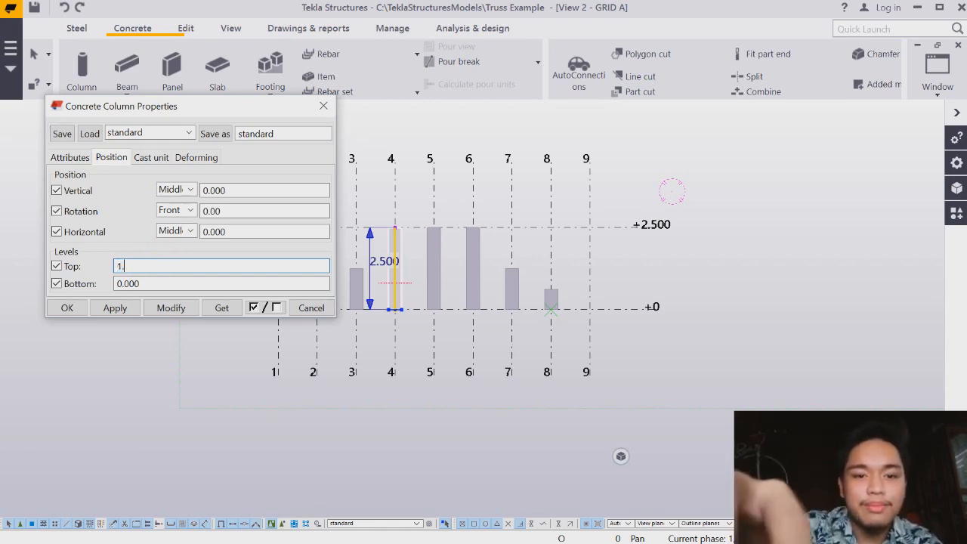
{"action": "type", "text": "875"}
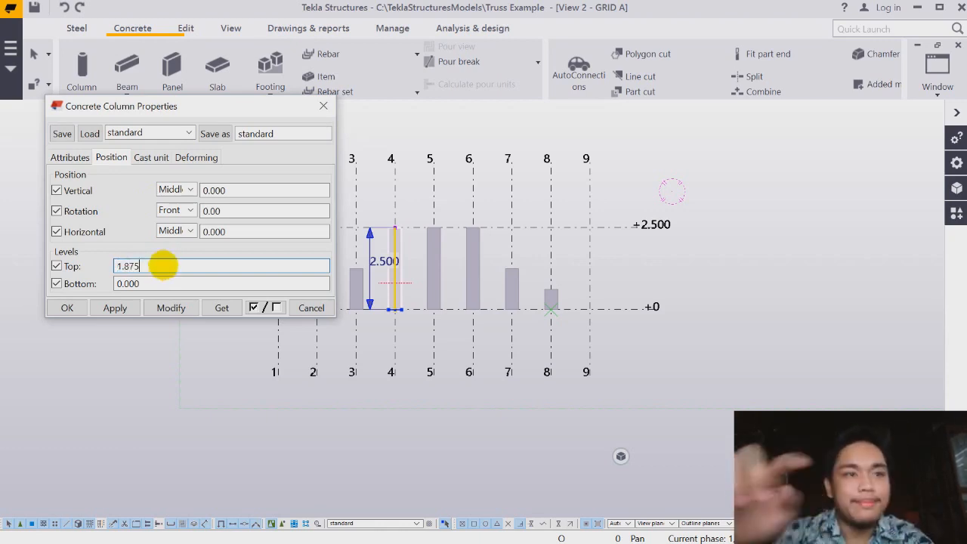
{"action": "left_click", "coordinate": [163, 310]}
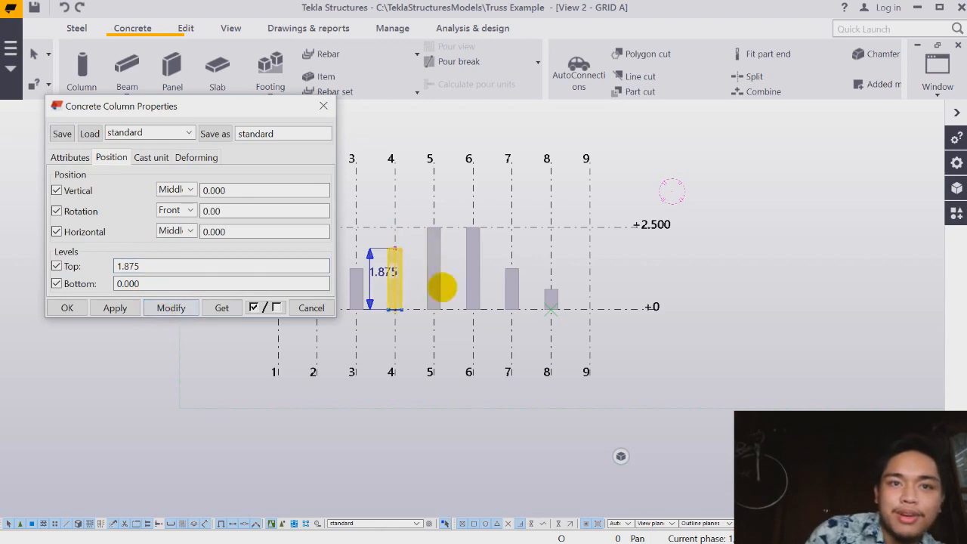
{"action": "left_click", "coordinate": [473, 269]}
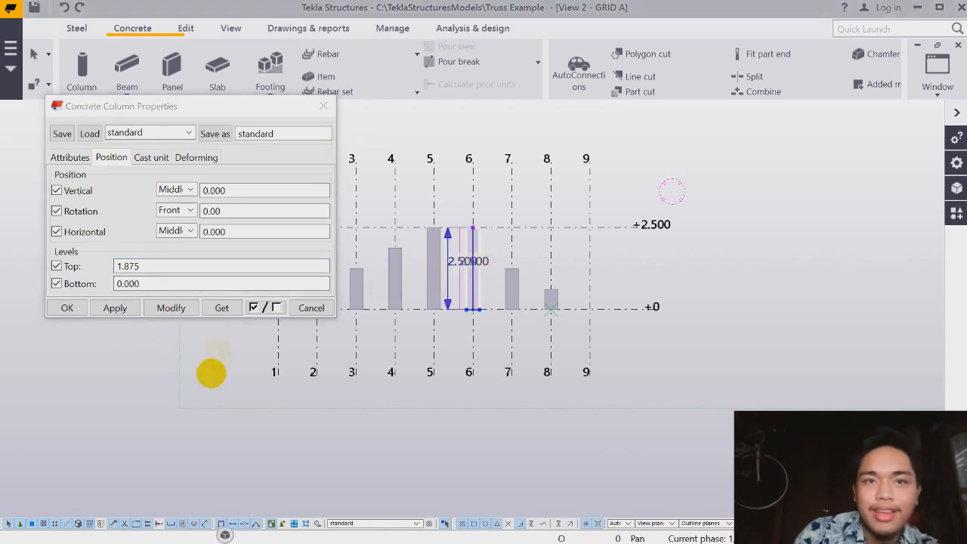
{"action": "left_click", "coordinate": [173, 307]}
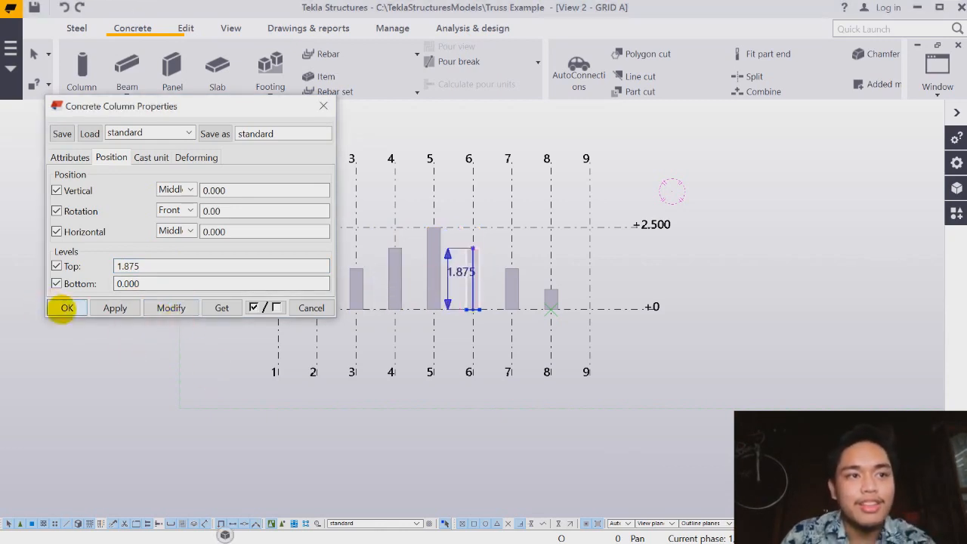
{"action": "left_click", "coordinate": [67, 308]}
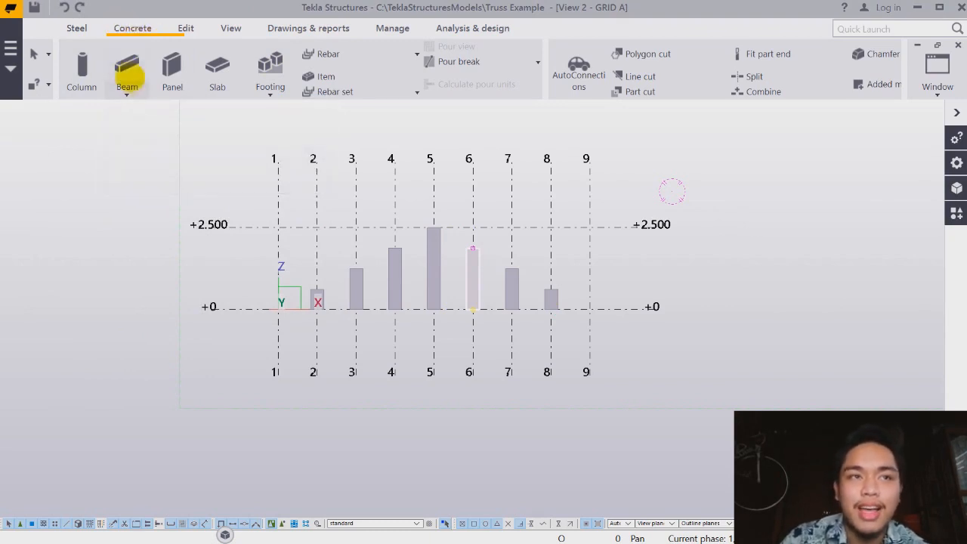
Step: Place concrete beams end to end along level +0, one between each pair of neighbouring grid lines from 1 to 9
{"action": "left_click", "coordinate": [127, 69]}
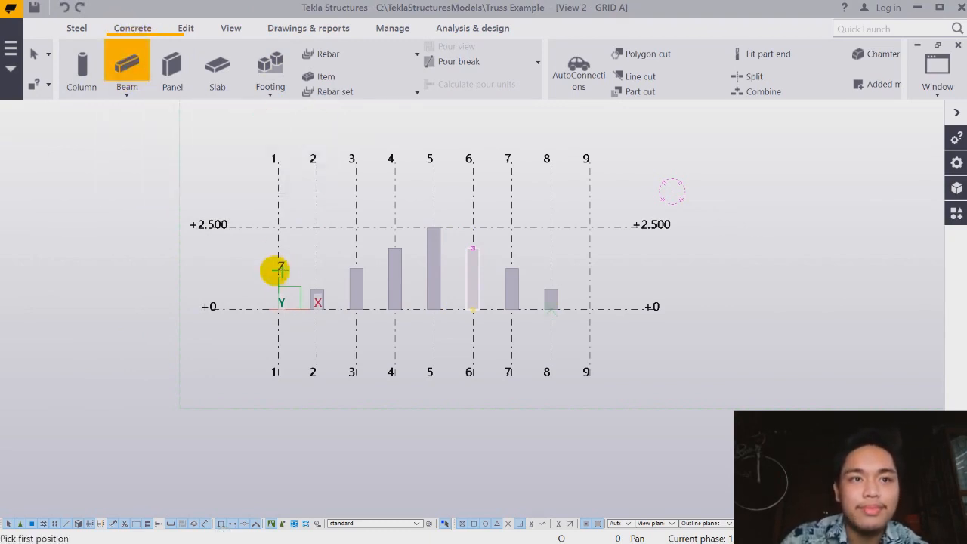
{"action": "scroll", "coordinate": [278, 306], "scroll_direction": "up", "scroll_amount": 1}
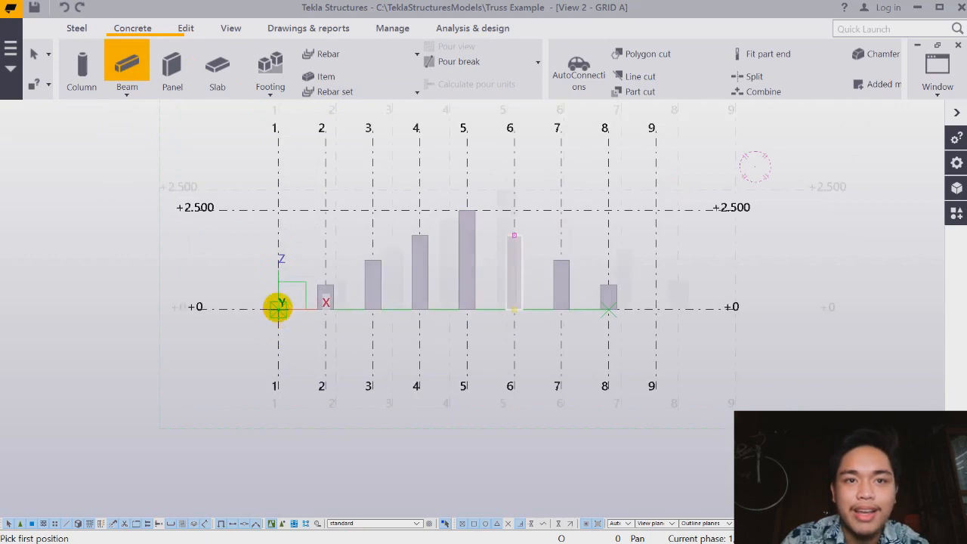
{"action": "scroll", "coordinate": [279, 306], "scroll_direction": "up", "scroll_amount": 1}
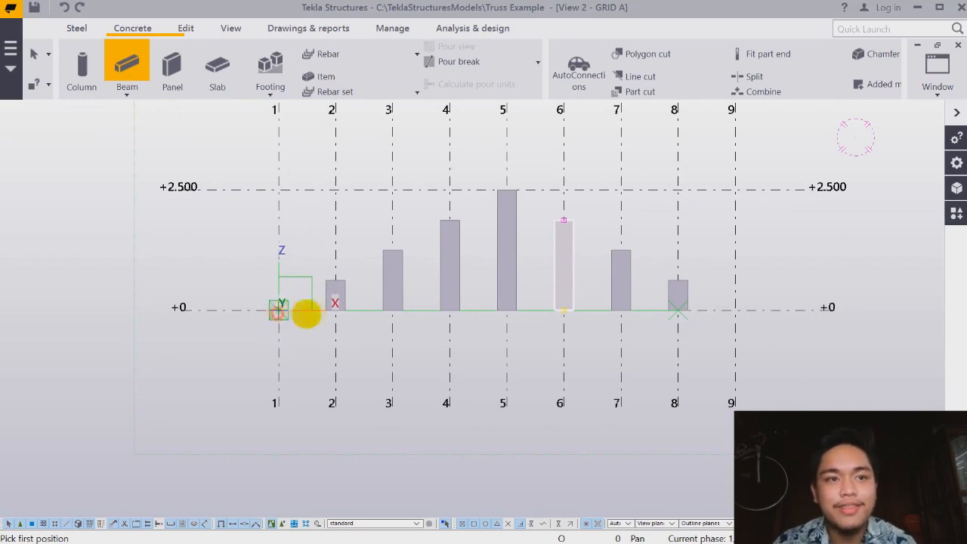
{"action": "left_click", "coordinate": [279, 310]}
{"action": "left_click", "coordinate": [335, 310]}
{"action": "left_click", "coordinate": [335, 309]}
{"action": "left_click", "coordinate": [392, 309]}
{"action": "left_click", "coordinate": [392, 309]}
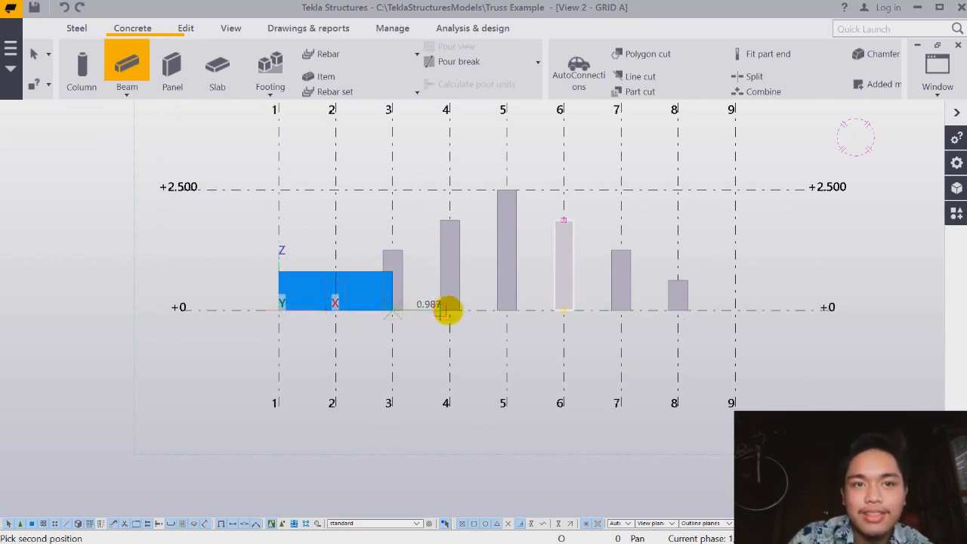
{"action": "left_click", "coordinate": [449, 310]}
{"action": "left_click", "coordinate": [449, 309]}
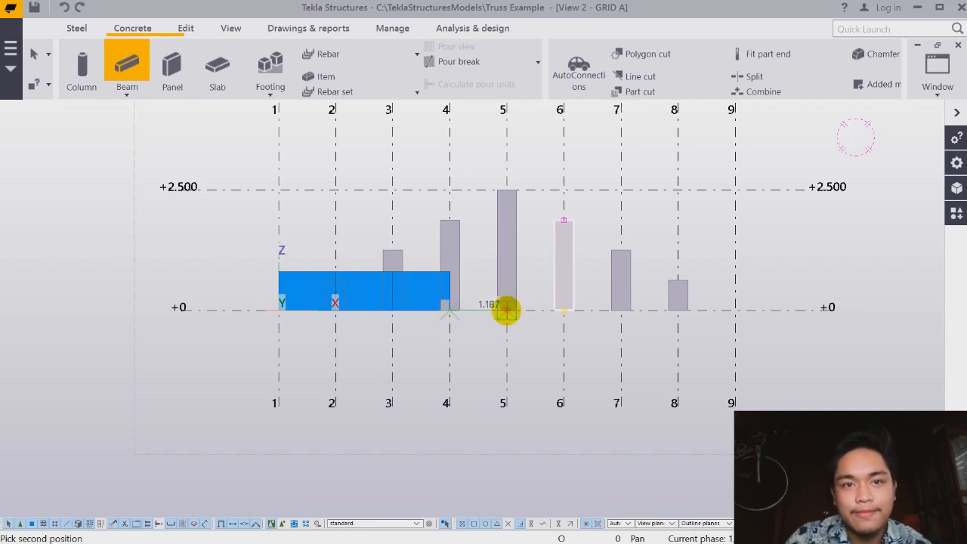
{"action": "left_click", "coordinate": [506, 310]}
{"action": "left_click", "coordinate": [507, 310]}
{"action": "left_click", "coordinate": [564, 310]}
{"action": "left_click", "coordinate": [564, 309]}
{"action": "left_click", "coordinate": [620, 310]}
{"action": "left_click", "coordinate": [623, 310]}
{"action": "left_click", "coordinate": [678, 310]}
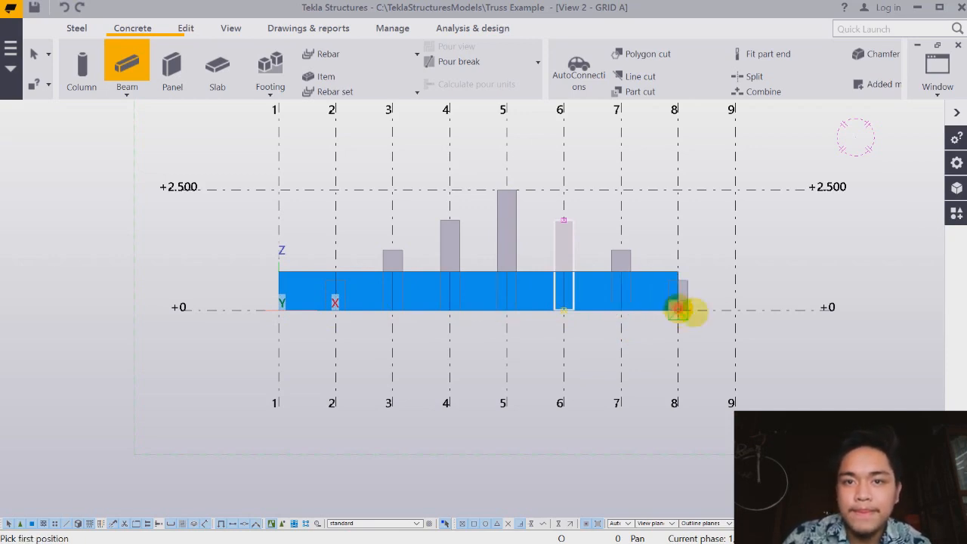
{"action": "left_click", "coordinate": [678, 310]}
{"action": "left_click", "coordinate": [735, 310]}
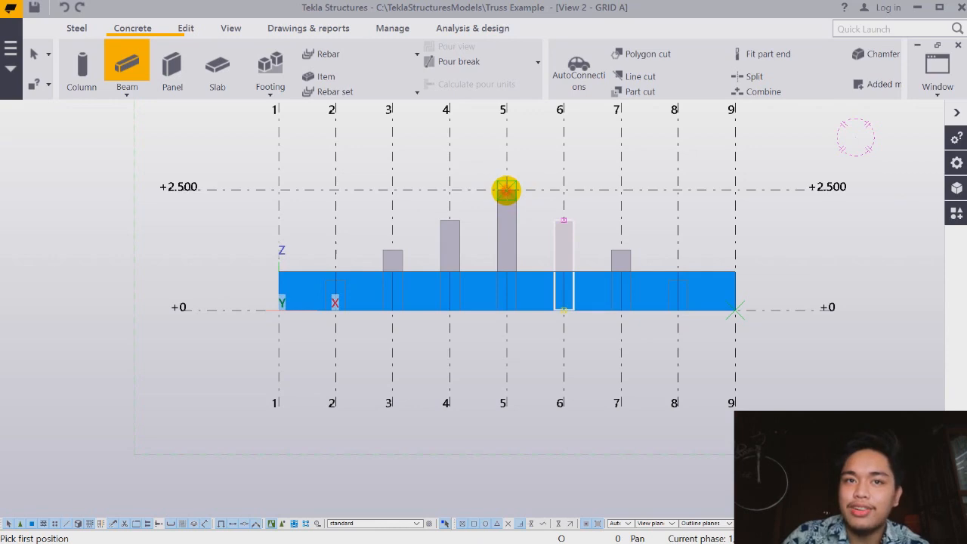
Step: Place sloping concrete beams between the column tops from grid line 5 through 4, 3 and 2, ending at grid line 1 on level +0
{"action": "left_click", "coordinate": [506, 189]}
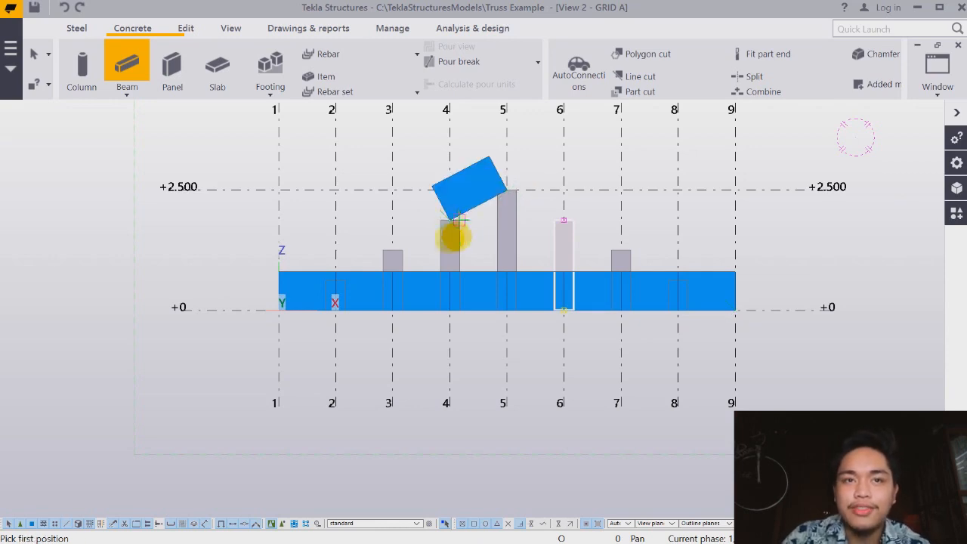
{"action": "left_click", "coordinate": [450, 220]}
{"action": "left_click", "coordinate": [423, 236]}
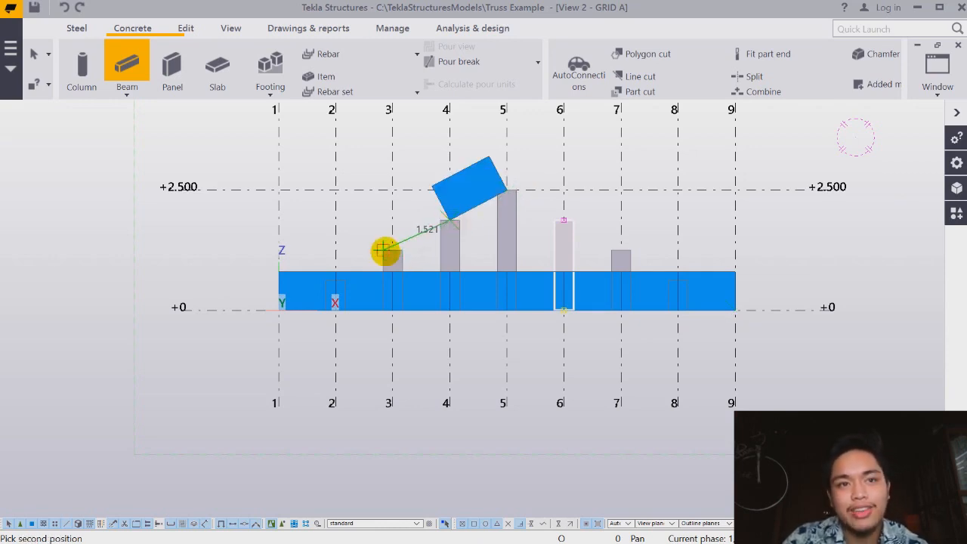
{"action": "scroll", "coordinate": [393, 249], "scroll_direction": "up", "scroll_amount": 1}
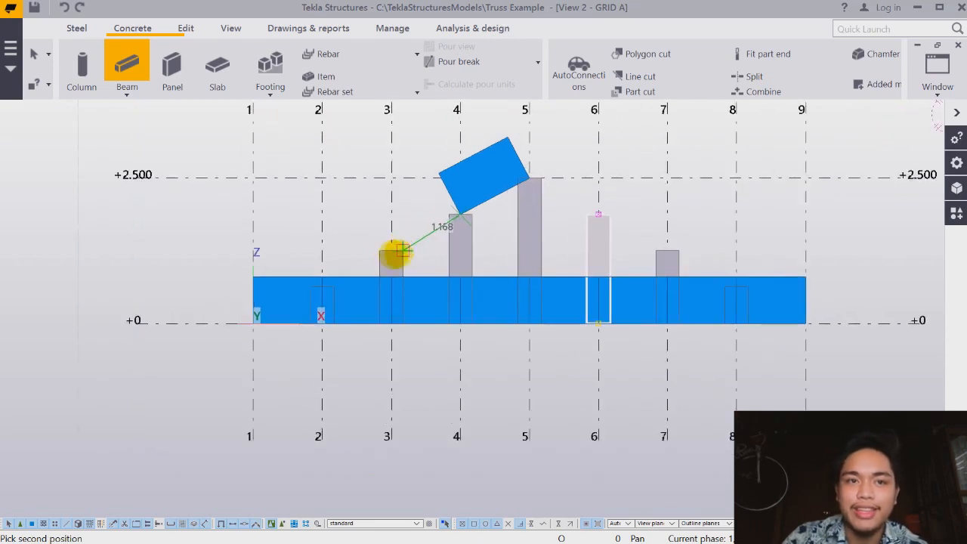
{"action": "left_click", "coordinate": [390, 251]}
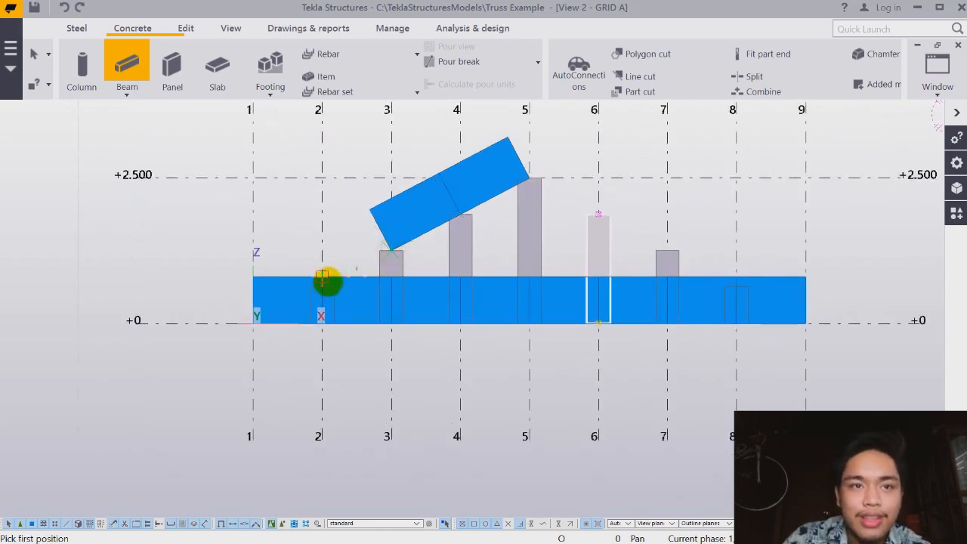
{"action": "scroll", "coordinate": [320, 287], "scroll_direction": "up", "scroll_amount": 1}
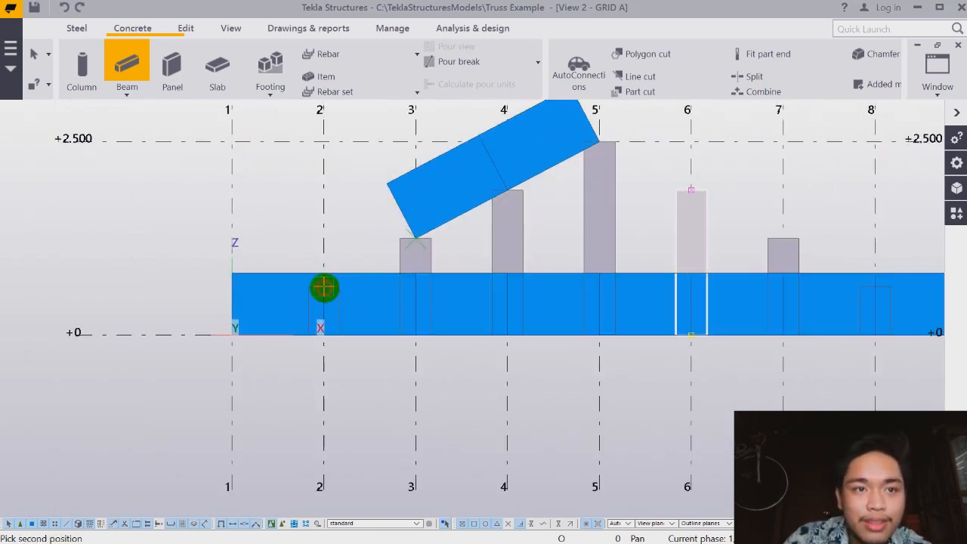
{"action": "left_click", "coordinate": [415, 236]}
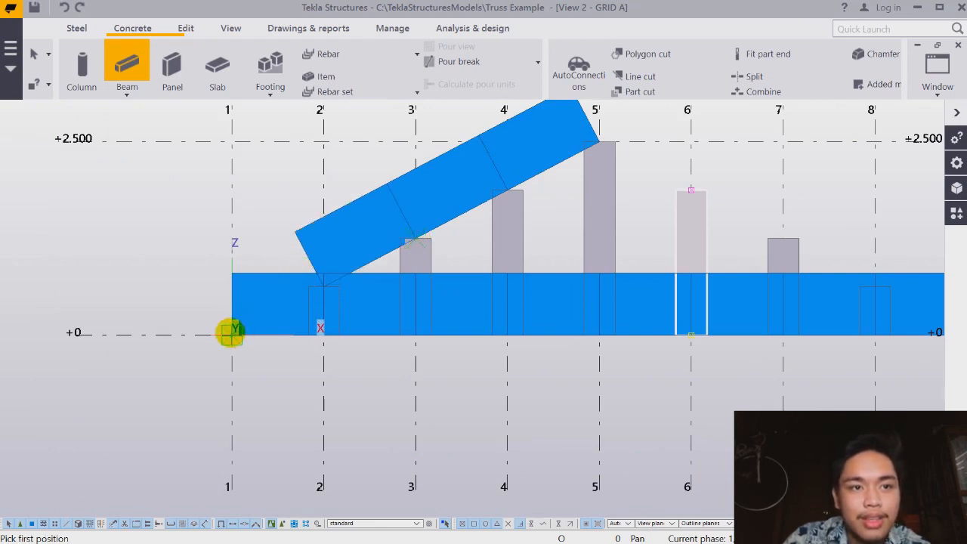
{"action": "left_click", "coordinate": [231, 331]}
{"action": "left_click", "coordinate": [322, 286]}
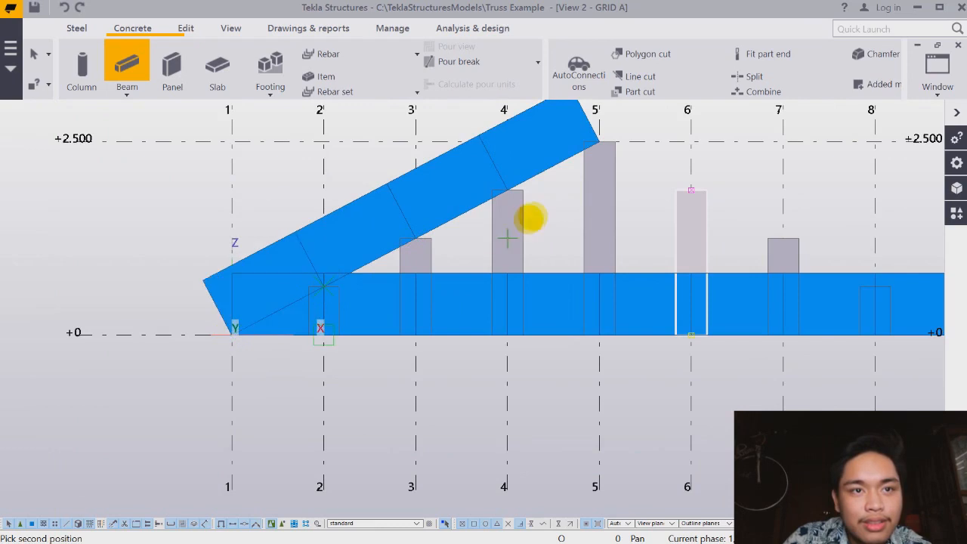
Step: Place sloping concrete beams between the column tops from grid line 5 through 6, 7 and 8, ending at grid line 9 on level +0
{"action": "middle_click_drag", "start_coordinate": [471, 212], "coordinate": [387, 218]}
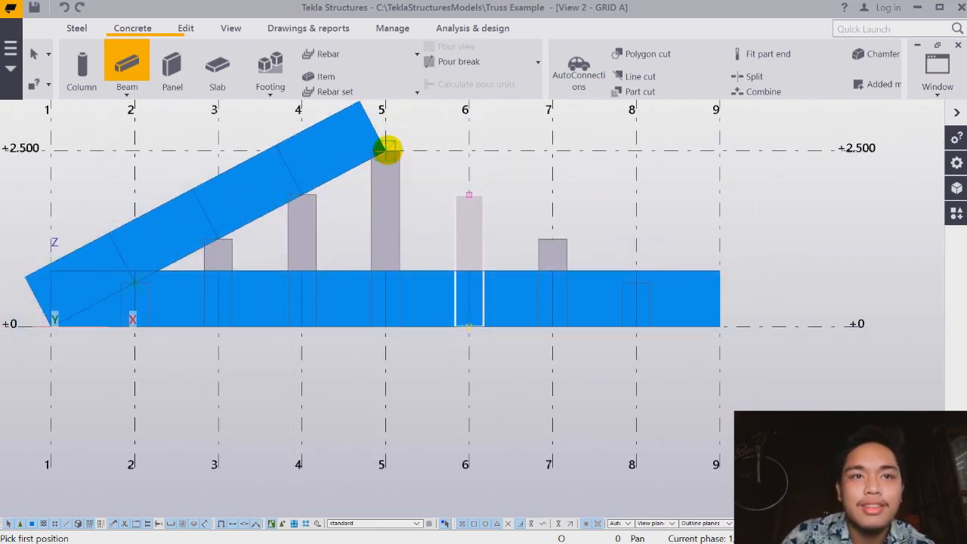
{"action": "left_click", "coordinate": [468, 195]}
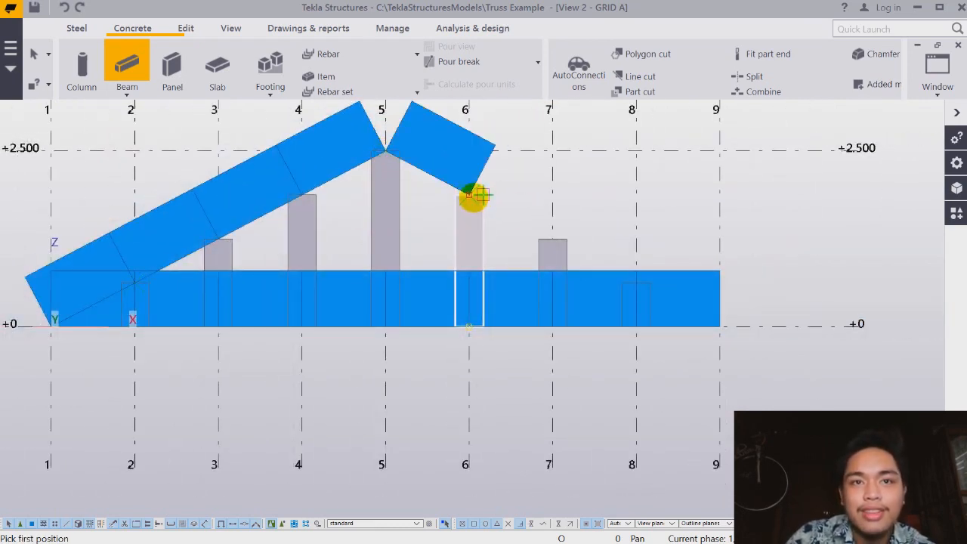
{"action": "left_click", "coordinate": [469, 196]}
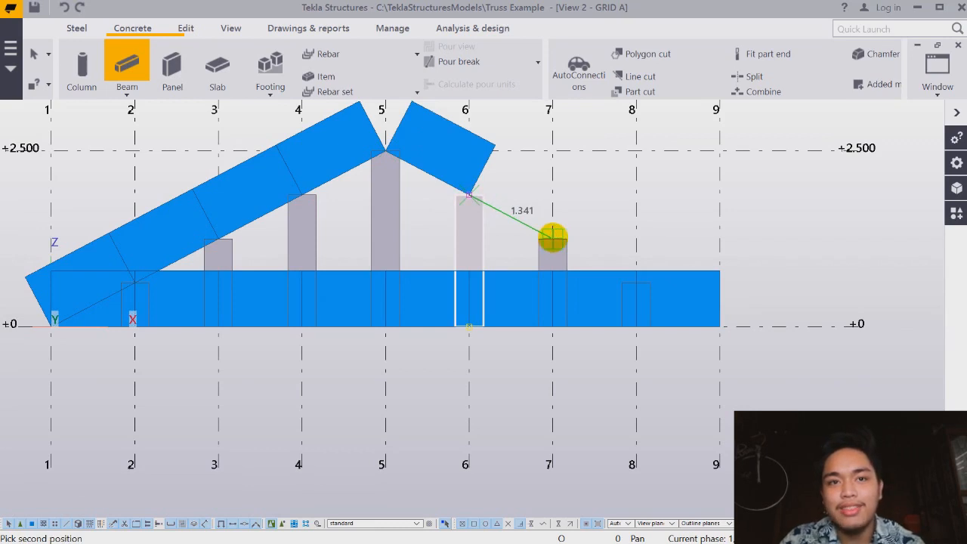
{"action": "left_click", "coordinate": [553, 238]}
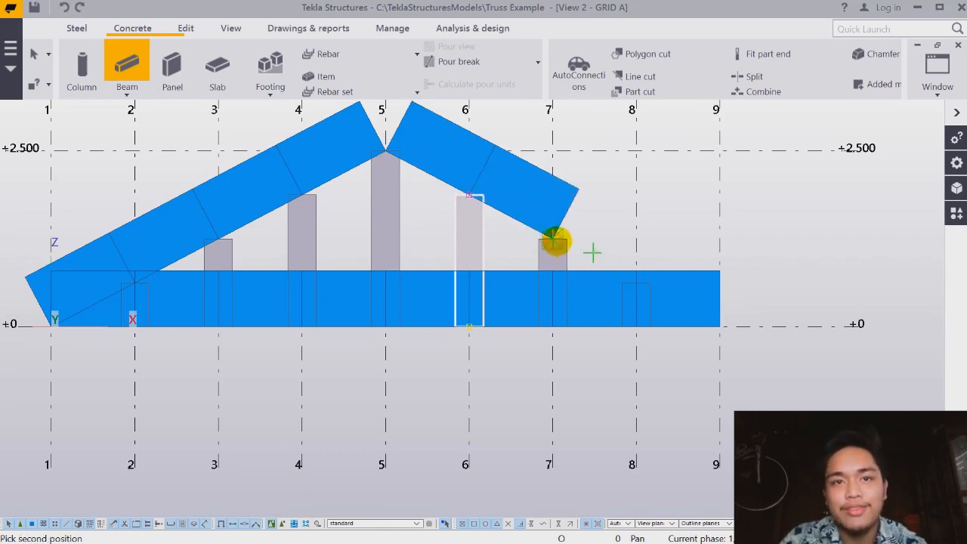
{"action": "key", "text": "Escape"}
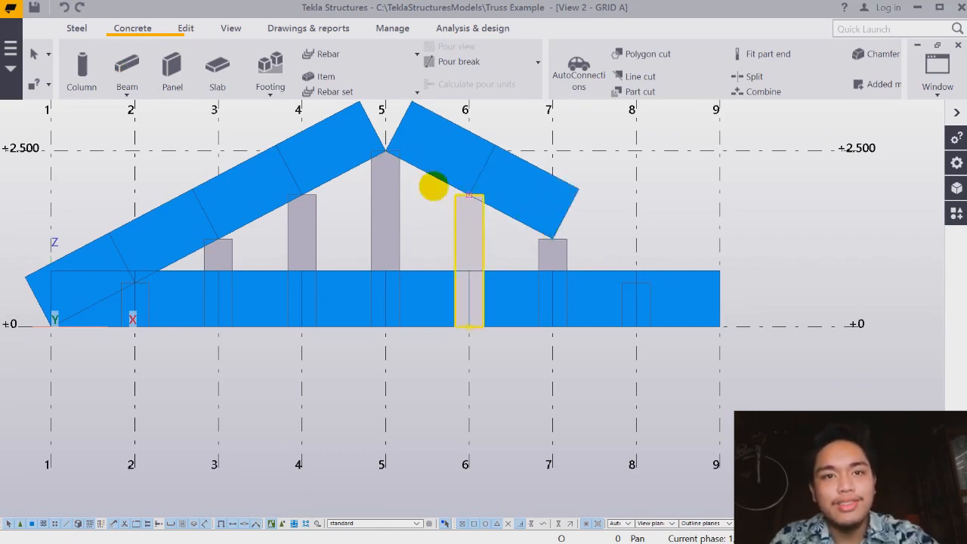
{"action": "left_click", "coordinate": [128, 67]}
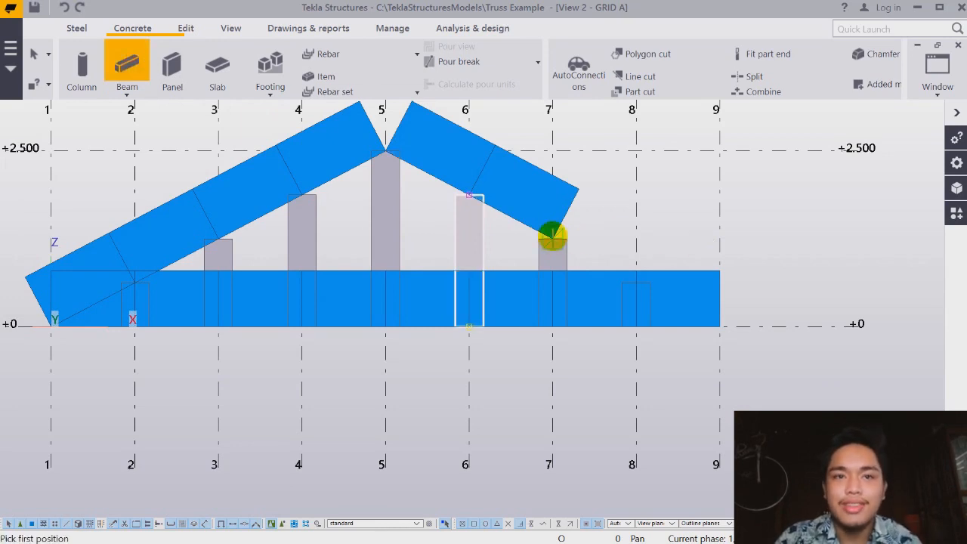
{"action": "left_click", "coordinate": [551, 238]}
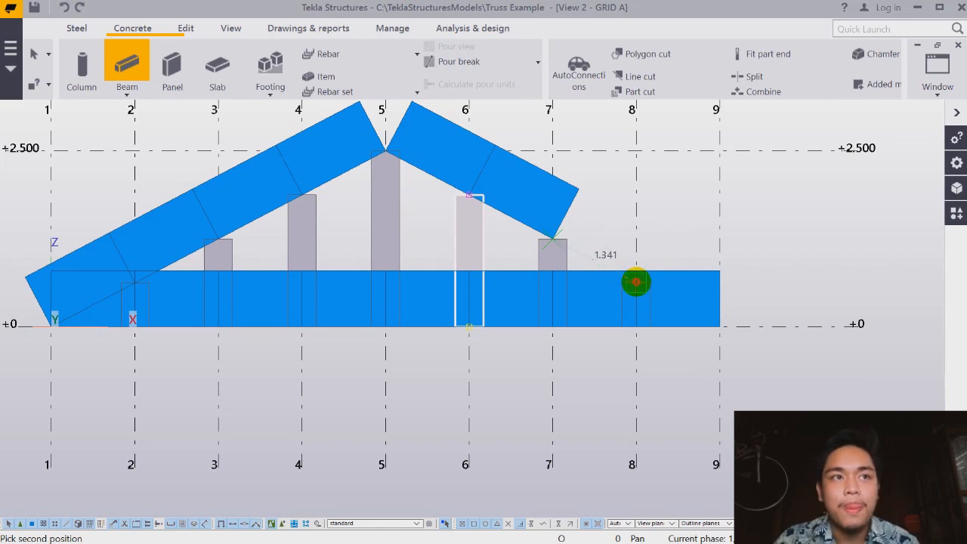
{"action": "left_click", "coordinate": [636, 282]}
{"action": "left_click", "coordinate": [635, 283]}
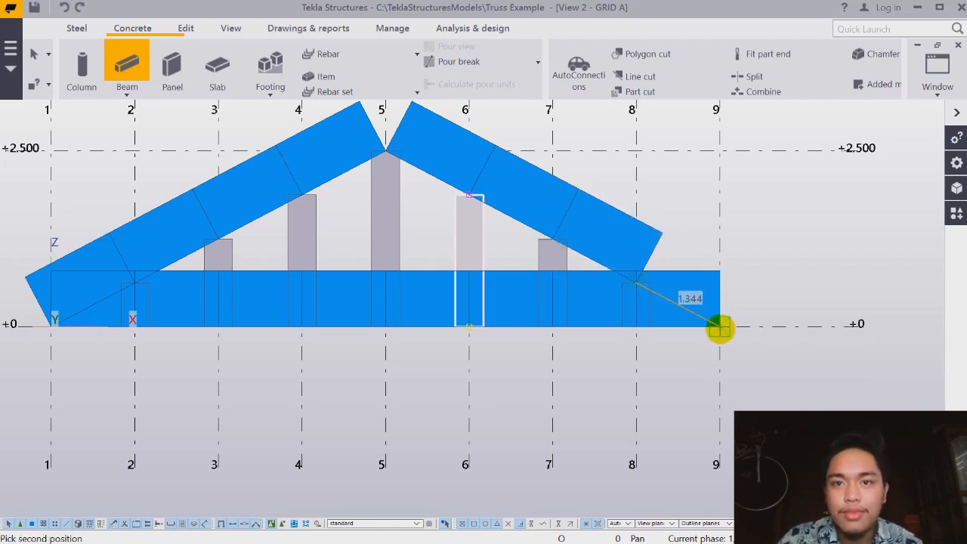
{"action": "left_click", "coordinate": [720, 327]}
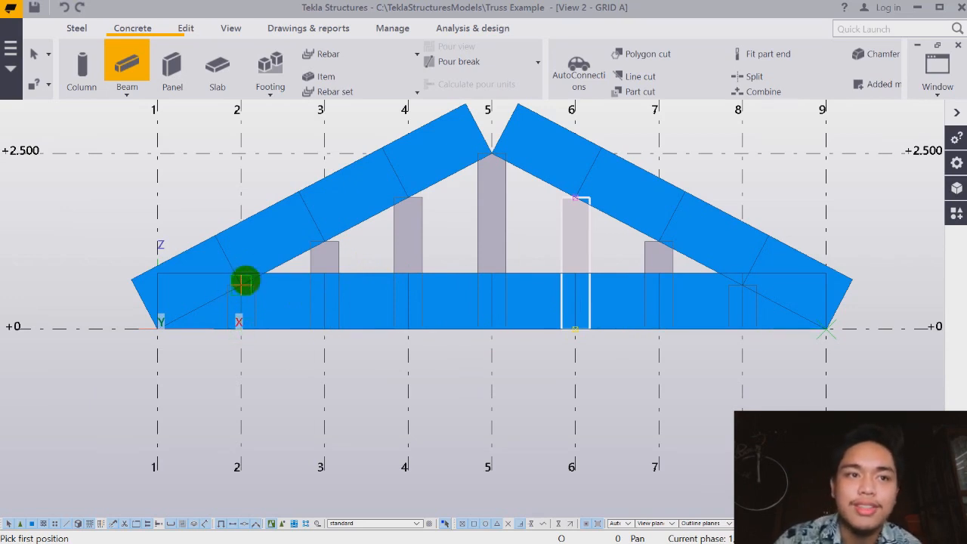
Step: Place diagonal concrete beams from the column bases on grid lines 2, 3 and 4 to the column tops on 3, 4 and 5 respectively
{"action": "left_click", "coordinate": [239, 325]}
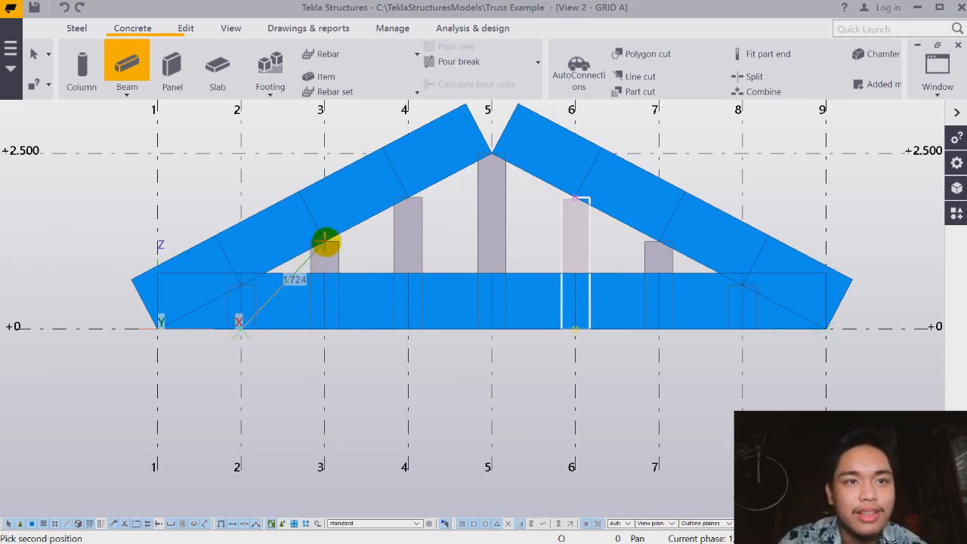
{"action": "left_click", "coordinate": [325, 242]}
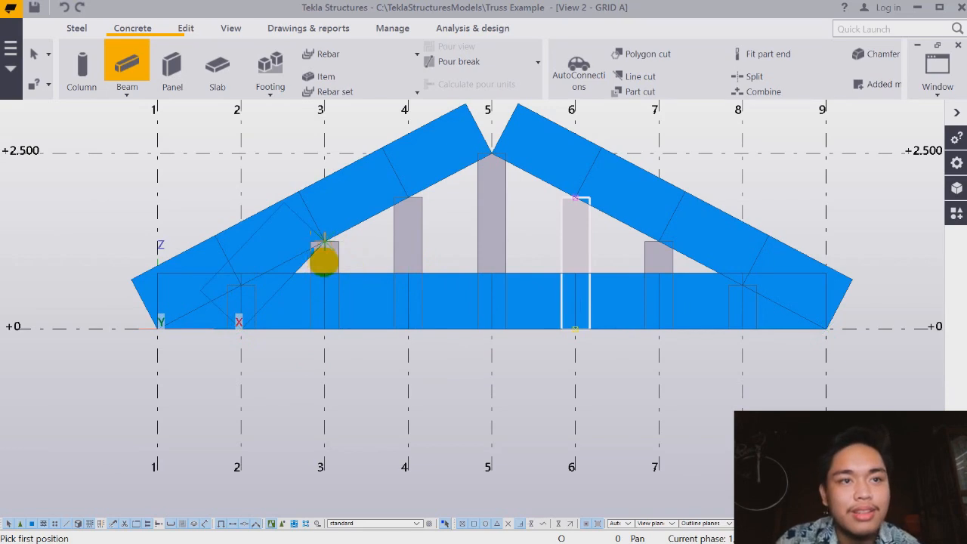
{"action": "left_click", "coordinate": [240, 326]}
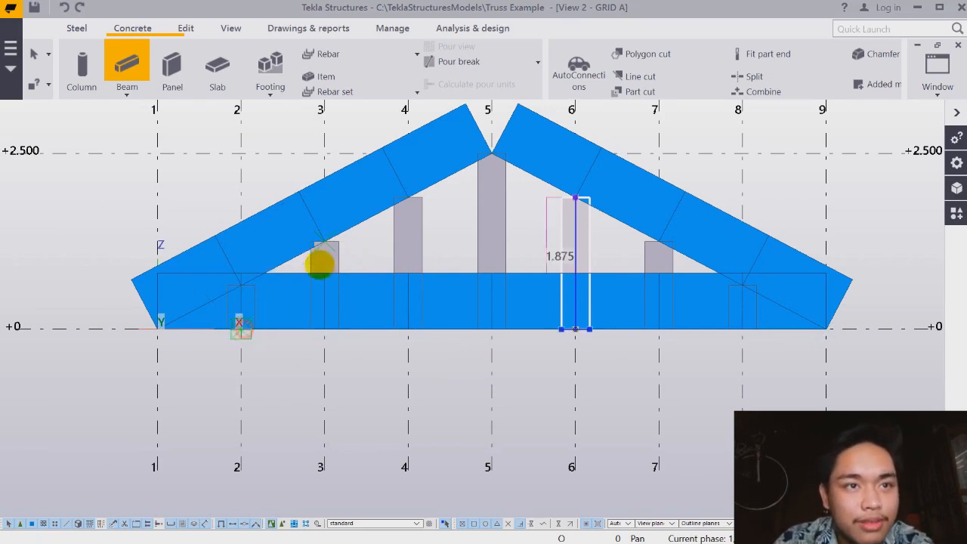
{"action": "left_click", "coordinate": [325, 241]}
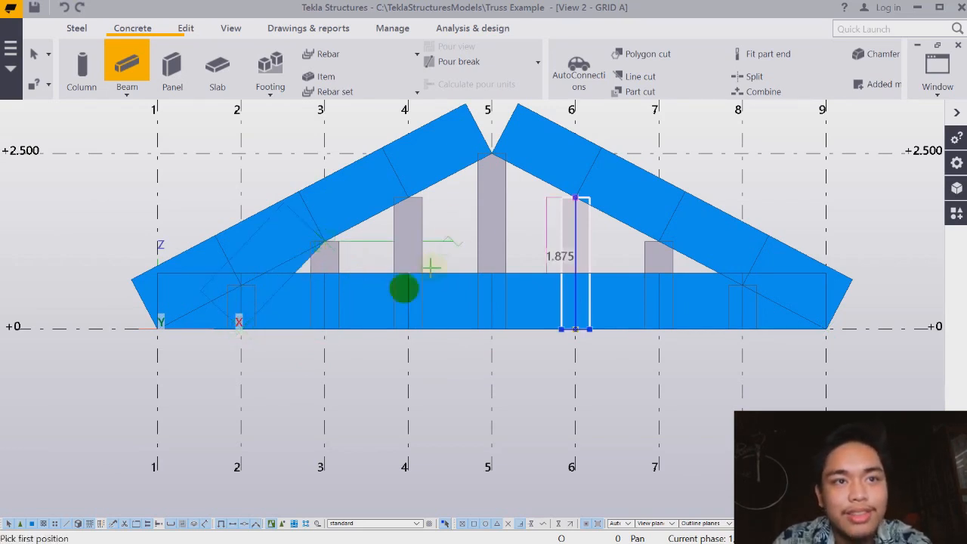
{"action": "left_click", "coordinate": [325, 326]}
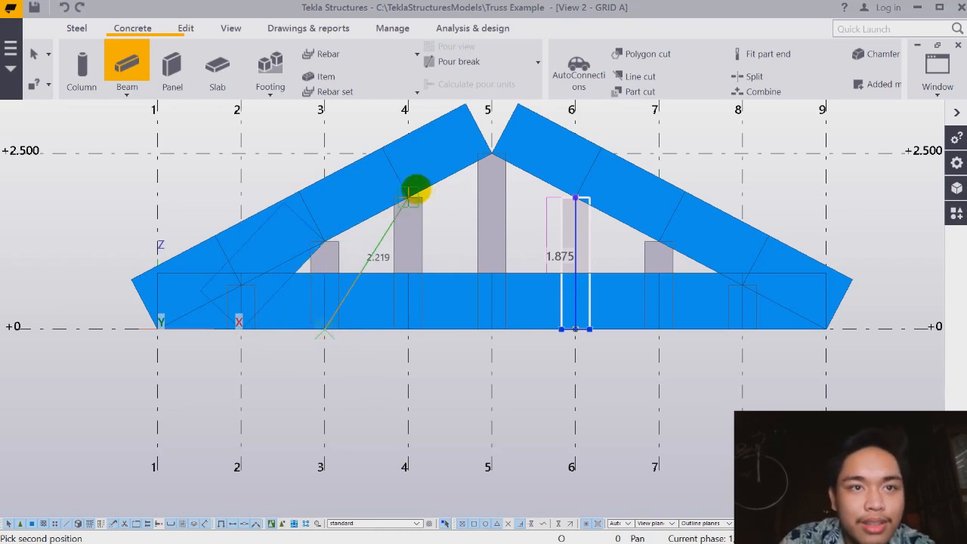
{"action": "left_click", "coordinate": [408, 198]}
{"action": "left_click", "coordinate": [409, 328]}
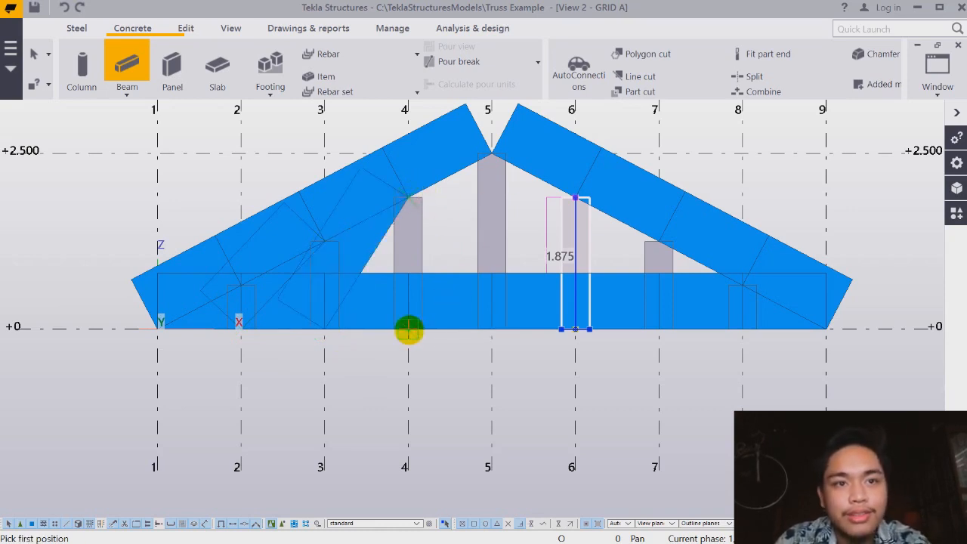
{"action": "left_click", "coordinate": [492, 155]}
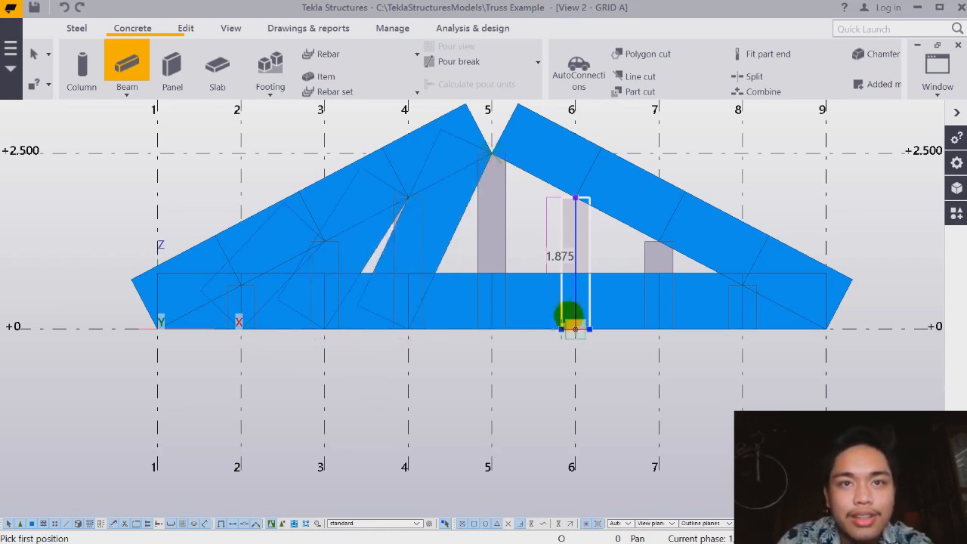
Step: Place diagonal concrete beams from the column bases on grid lines 6, 7 and 8 to the column tops on 5, 6 and 7 respectively
{"action": "left_click", "coordinate": [576, 329]}
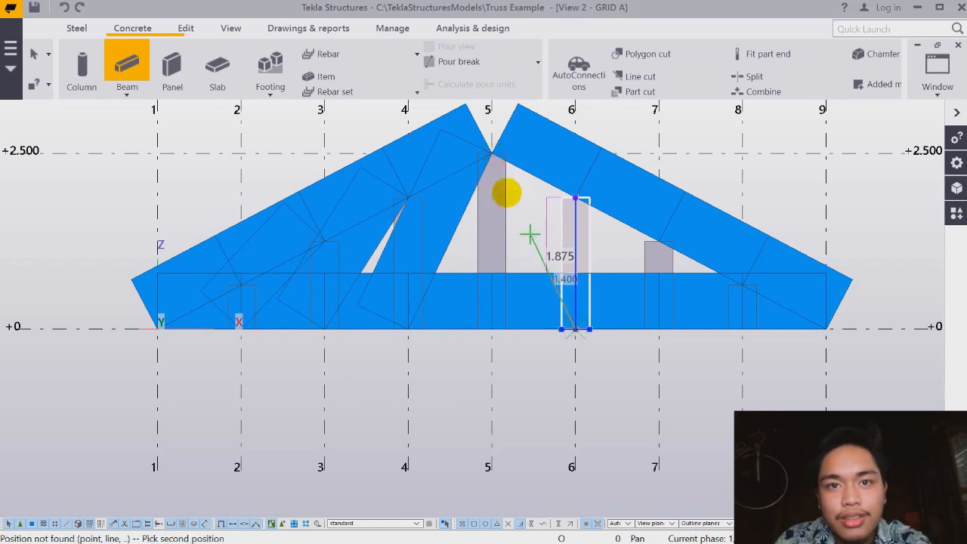
{"action": "left_click", "coordinate": [492, 155]}
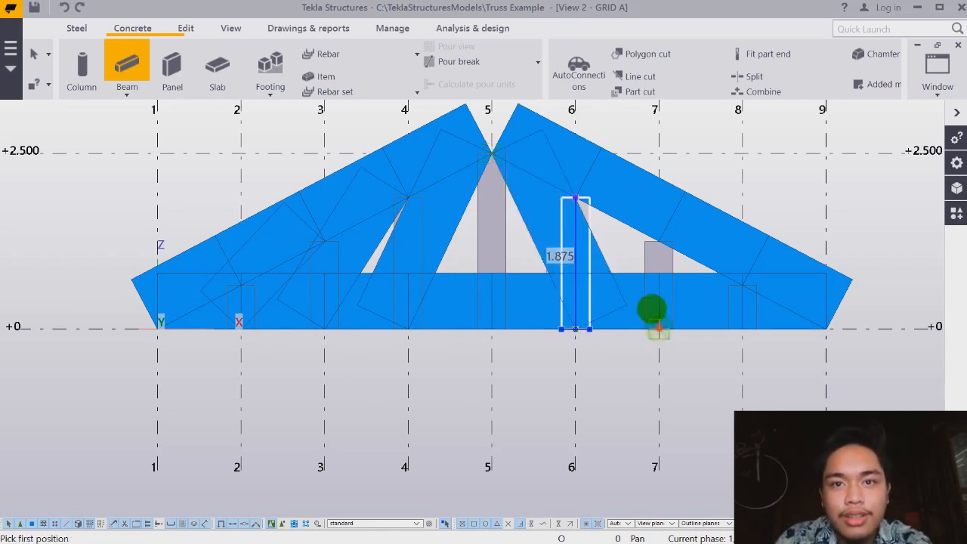
{"action": "left_click", "coordinate": [658, 329]}
{"action": "left_click", "coordinate": [576, 201]}
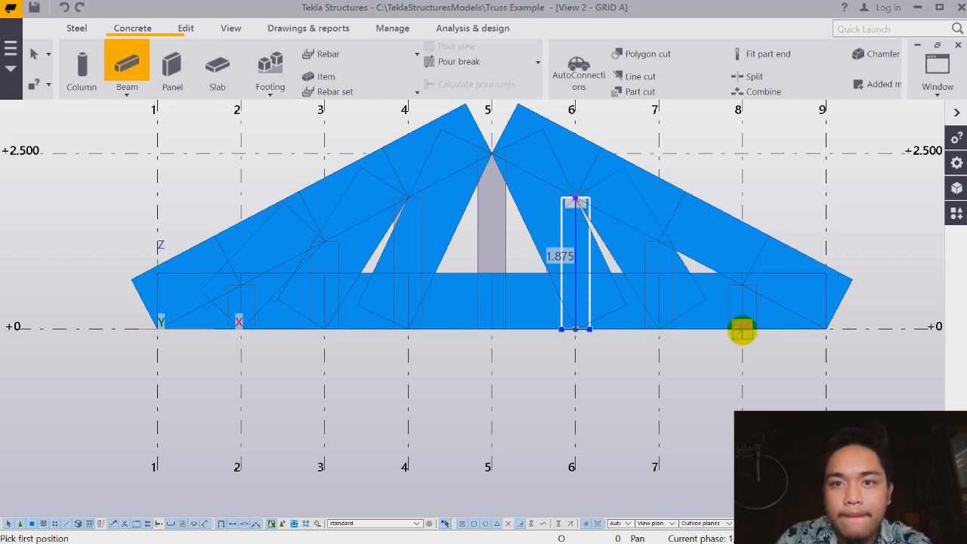
{"action": "left_click", "coordinate": [743, 330]}
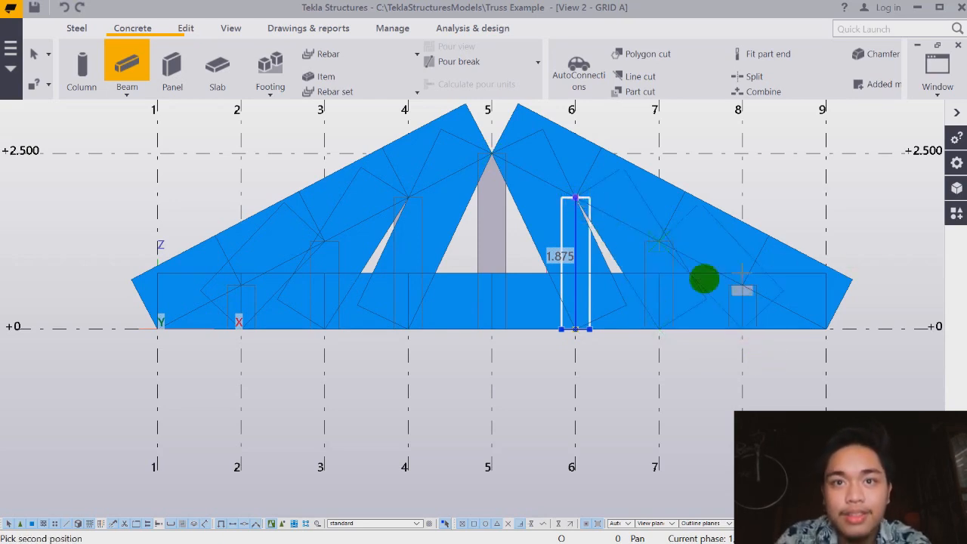
{"action": "key", "text": "Escape"}
Step: Set the selection filter to beams
{"action": "scroll", "coordinate": [536, 292], "scroll_direction": "down", "scroll_amount": 2}
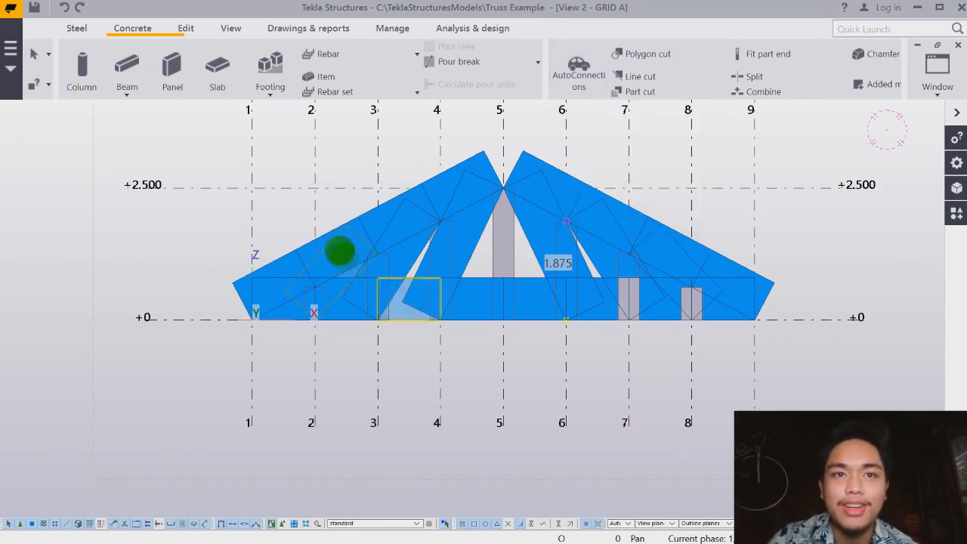
{"action": "scroll", "coordinate": [529, 313], "scroll_direction": "down", "scroll_amount": 1}
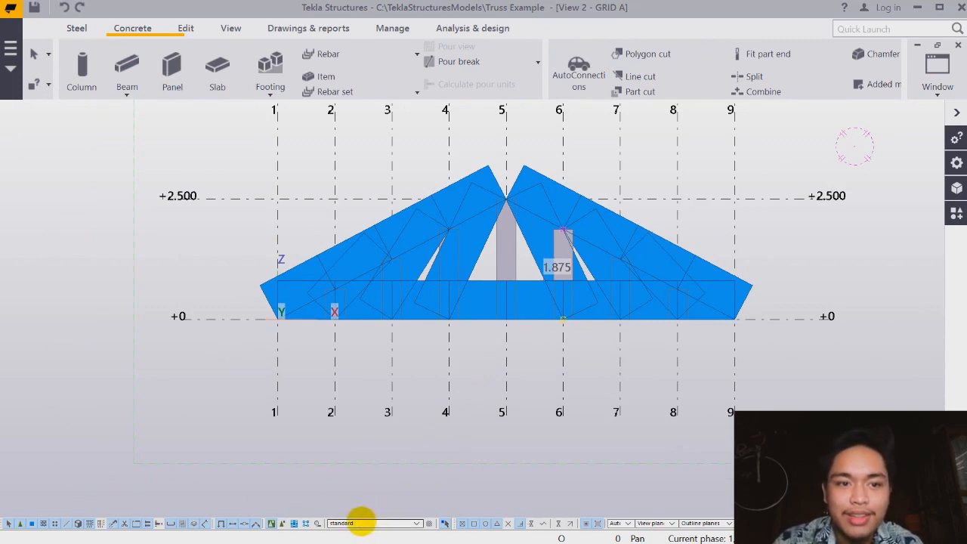
{"action": "left_click", "coordinate": [351, 523]}
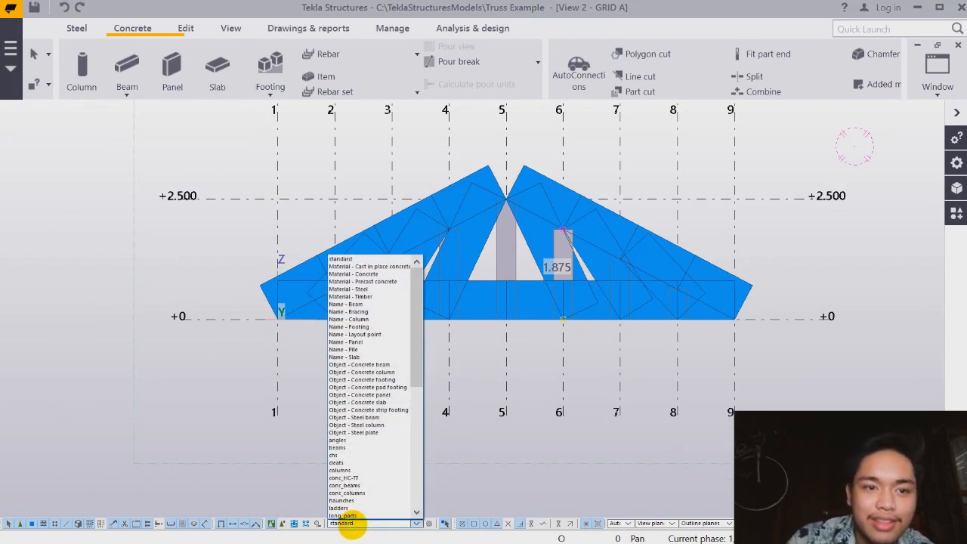
{"action": "left_click_drag", "start_coordinate": [420, 359], "coordinate": [367, 304]}
{"action": "left_click", "coordinate": [366, 300]}
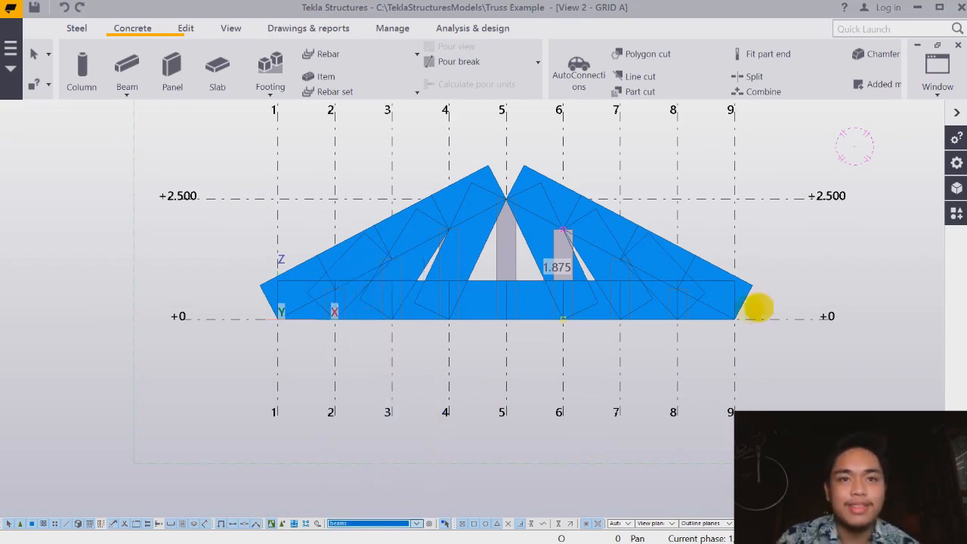
Step: Open the properties of the sloping beam between grid lines 8 and 9 and enter 200*100 as the profile
{"action": "left_click", "coordinate": [724, 288]}
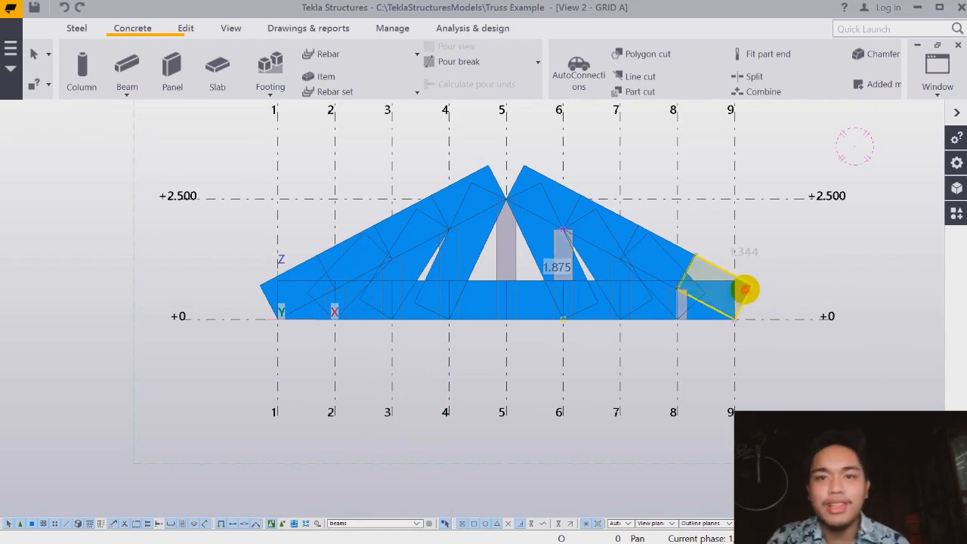
{"action": "double_click", "coordinate": [746, 290]}
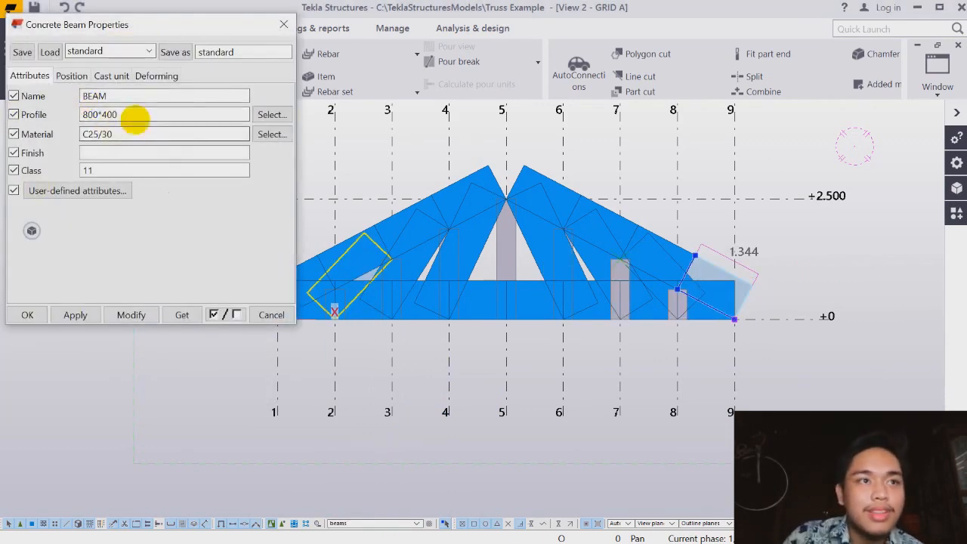
{"action": "left_click_drag", "start_coordinate": [136, 112], "coordinate": [76, 114]}
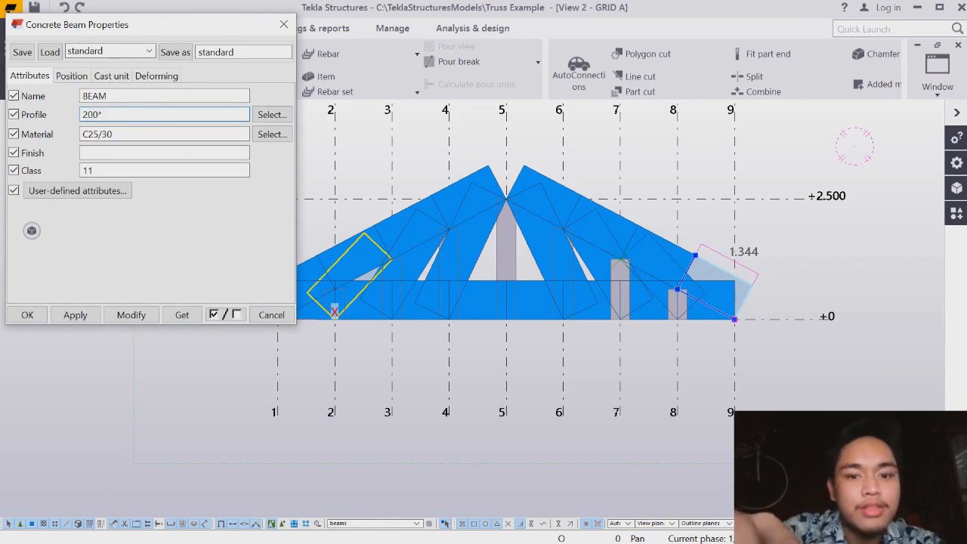
{"action": "key", "text": "BackSpace"}
{"action": "key", "text": "BackSpace"}
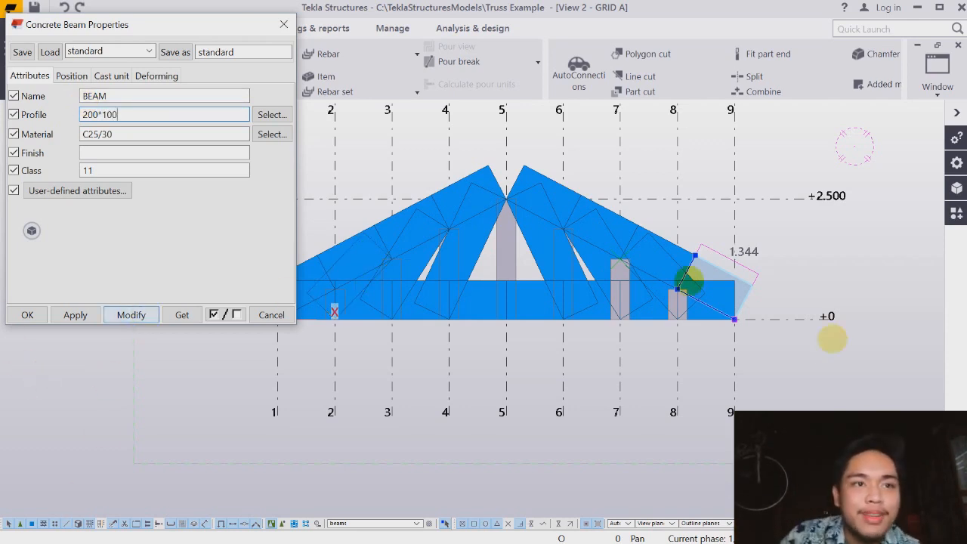
Step: Select all the truss beams, apply the 200*100 profile to them and close the beam properties
{"action": "middle_click_drag", "start_coordinate": [556, 347], "coordinate": [621, 308]}
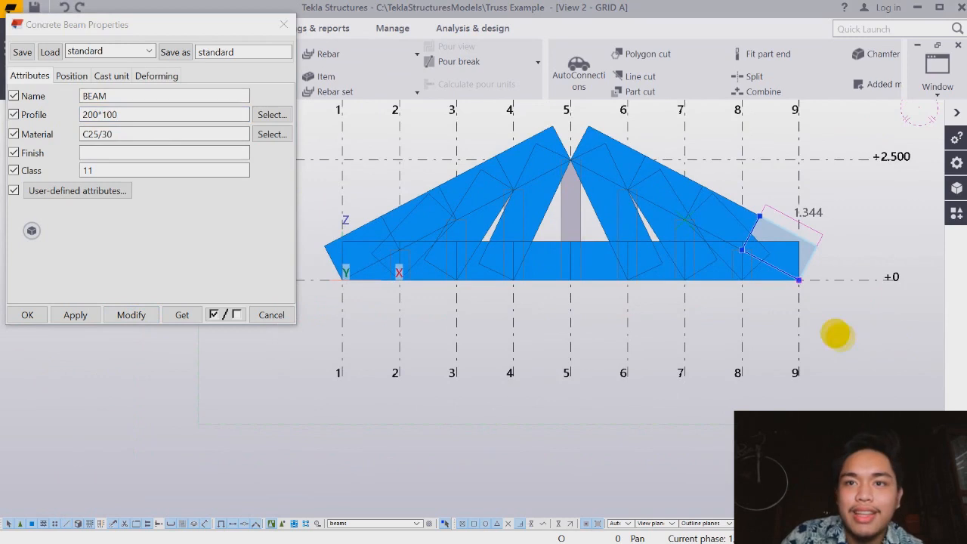
{"action": "left_click_drag", "start_coordinate": [837, 332], "coordinate": [324, 128]}
{"action": "middle_click_drag", "start_coordinate": [503, 307], "coordinate": [425, 314]}
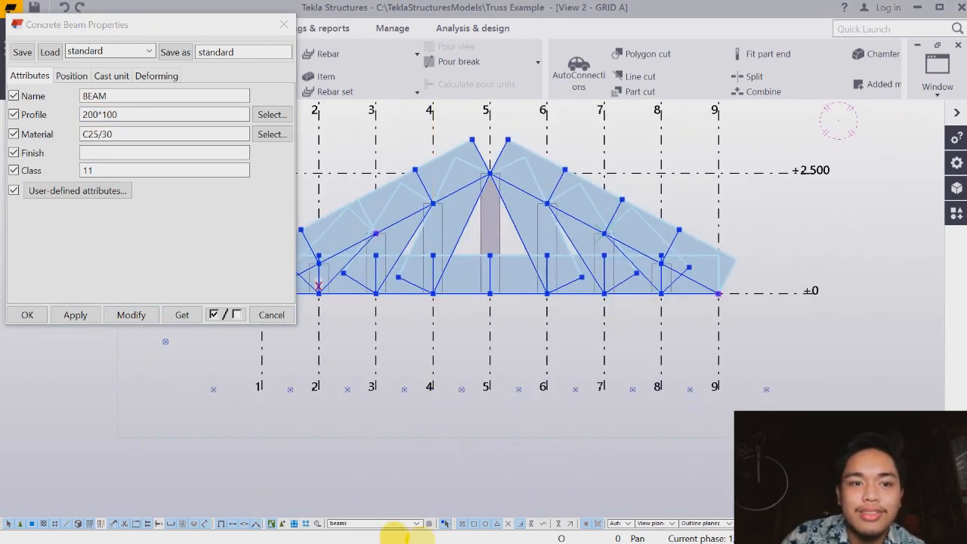
{"action": "middle_click_drag", "start_coordinate": [434, 390], "coordinate": [474, 448]}
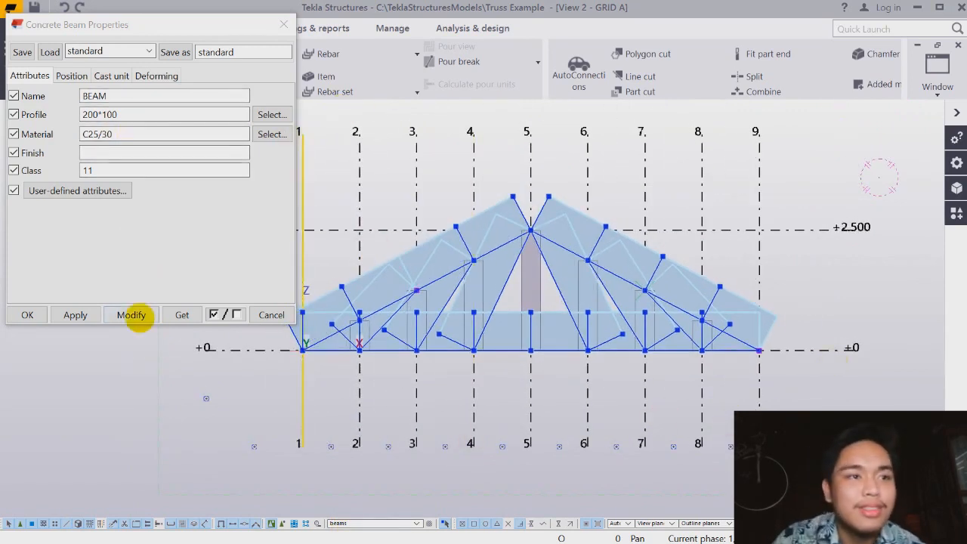
{"action": "left_click", "coordinate": [130, 315]}
{"action": "middle_click_drag", "start_coordinate": [529, 307], "coordinate": [572, 205]}
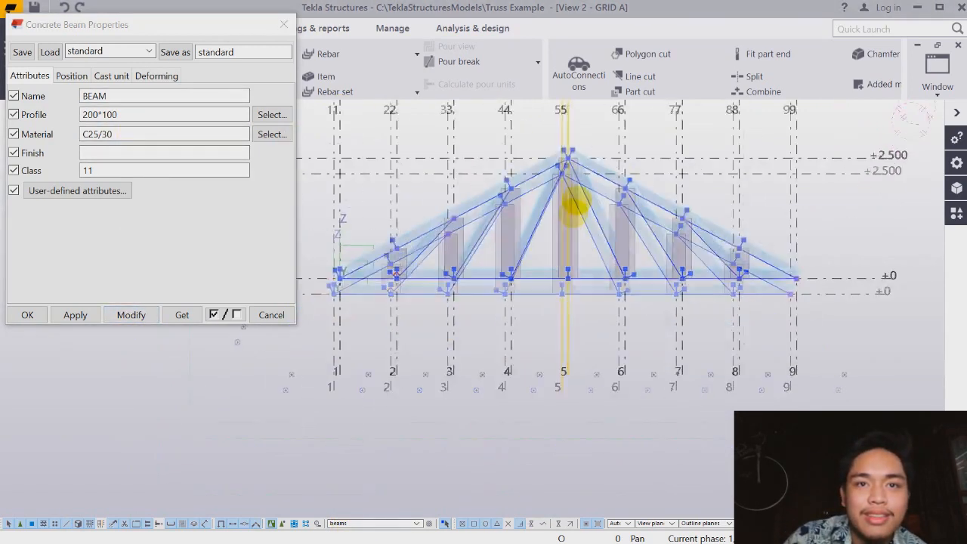
{"action": "left_click", "coordinate": [27, 315]}
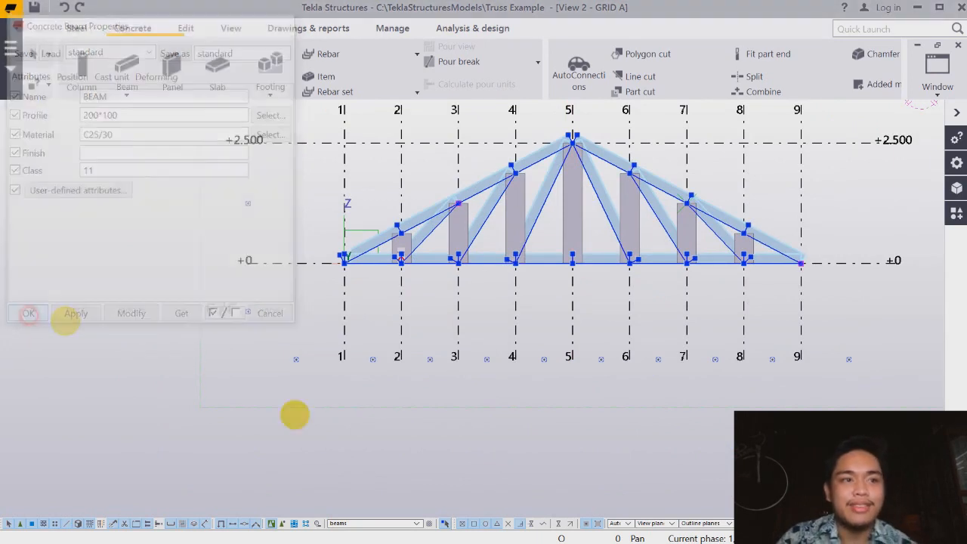
Step: Set the selection filter to columns and clear the current selection of truss beams
{"action": "left_click", "coordinate": [352, 523]}
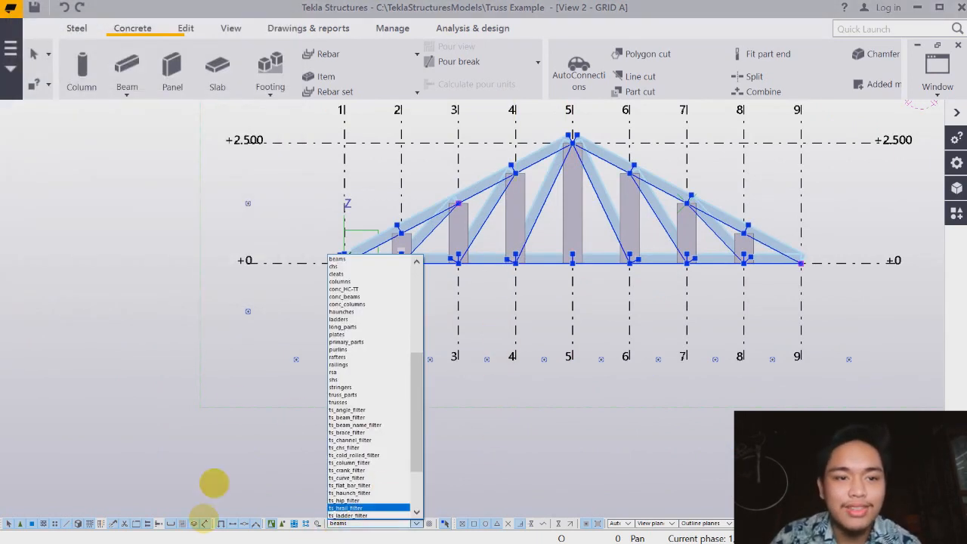
{"action": "scroll", "coordinate": [374, 457], "scroll_direction": "down", "scroll_amount": 2}
{"action": "scroll", "coordinate": [370, 378], "scroll_direction": "up", "scroll_amount": 5}
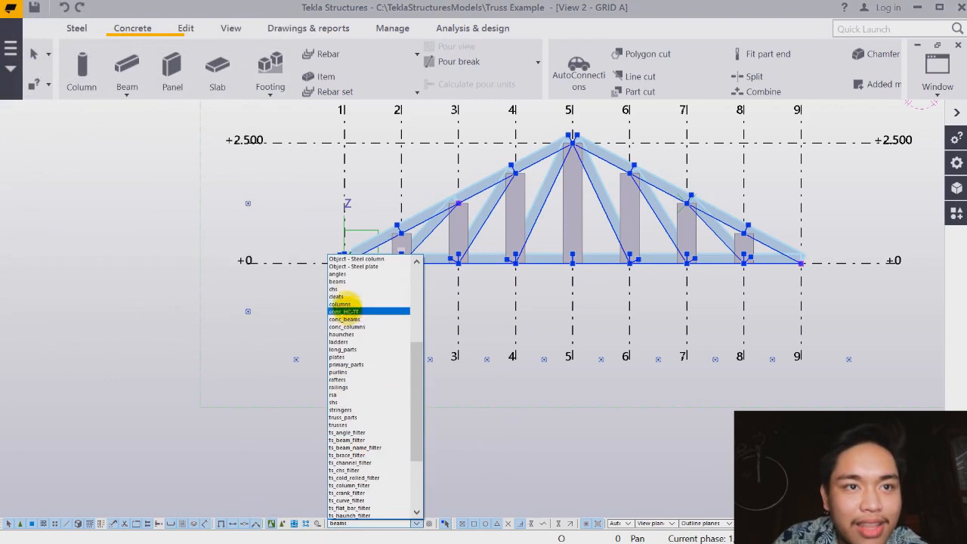
{"action": "left_click", "coordinate": [359, 305]}
{"action": "middle_click_drag", "start_coordinate": [535, 287], "coordinate": [400, 299]}
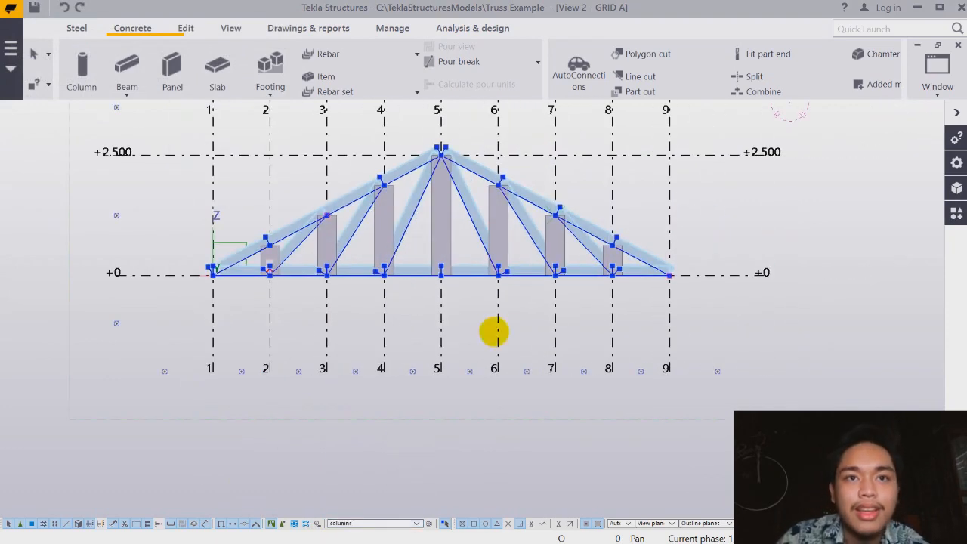
{"action": "left_click", "coordinate": [487, 330]}
Step: Try to apply a 200*200 profile to all the columns at once using the properties of the column on grid line 5
{"action": "left_click", "coordinate": [440, 245]}
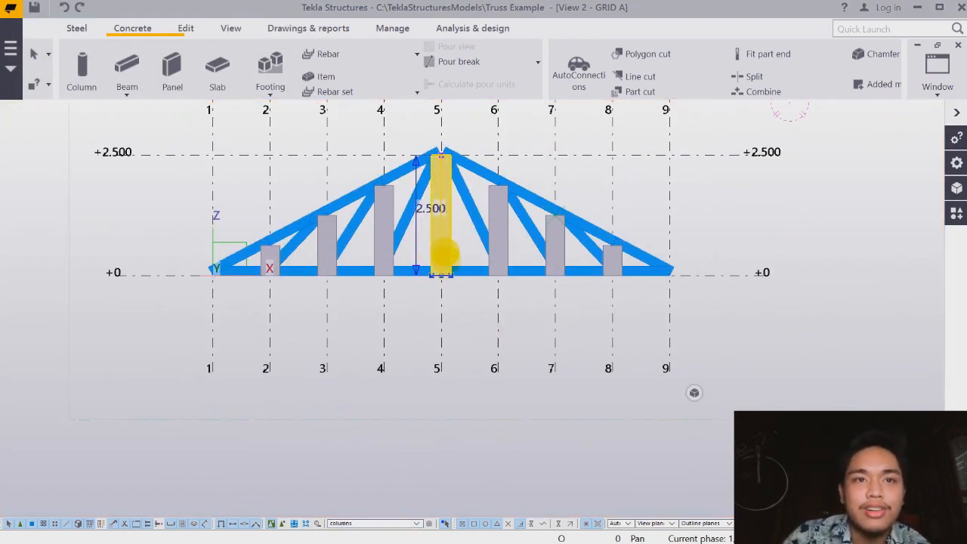
{"action": "double_click", "coordinate": [442, 249]}
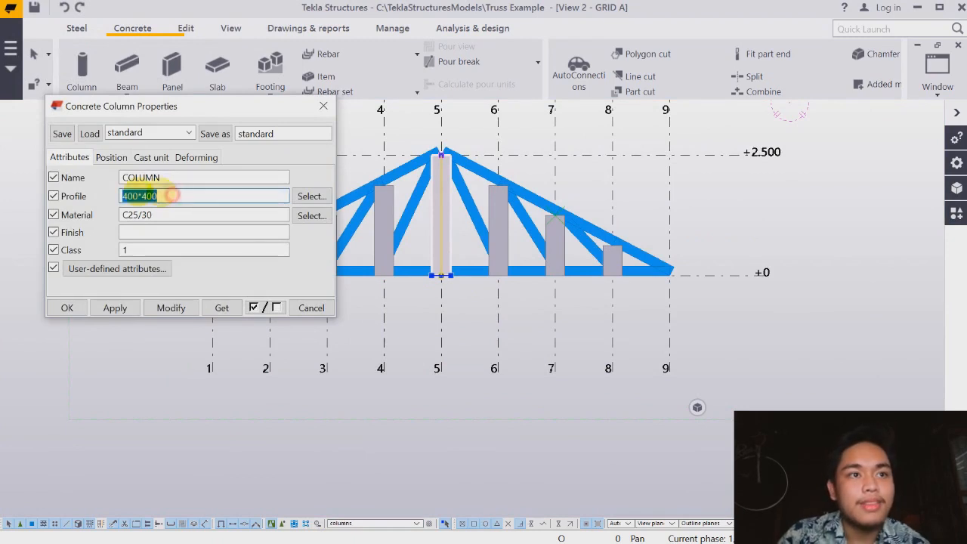
{"action": "type", "text": "200*200"}
{"action": "left_click", "coordinate": [170, 308]}
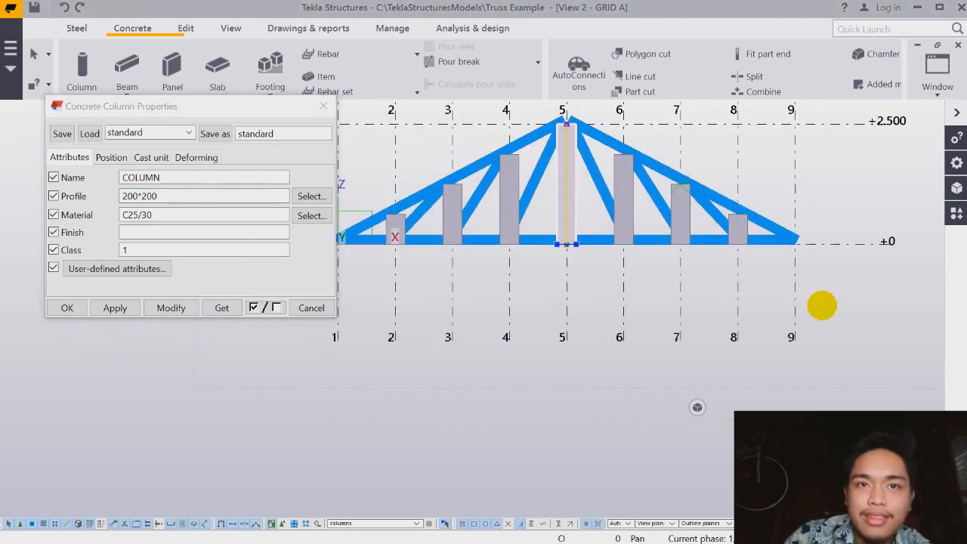
{"action": "left_click_drag", "start_coordinate": [817, 304], "coordinate": [344, 175]}
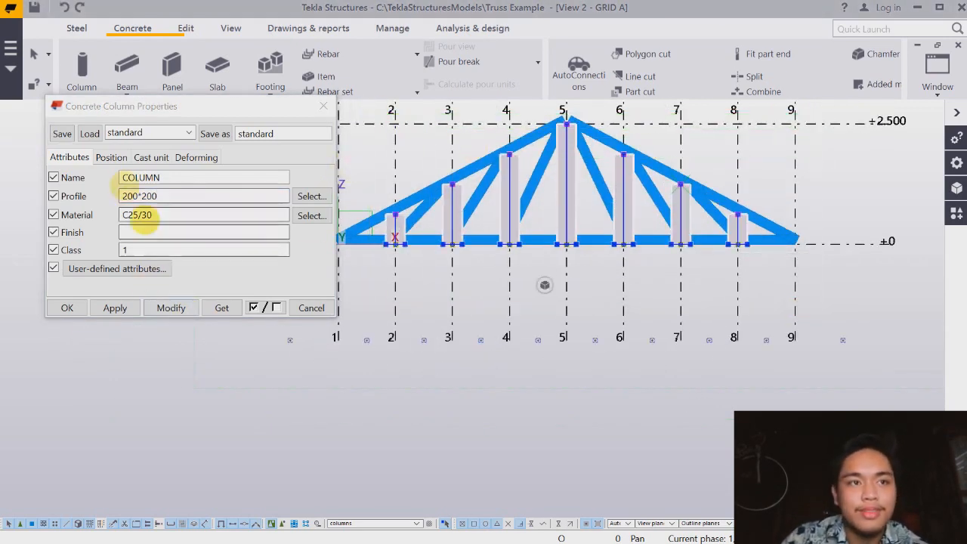
{"action": "left_click", "coordinate": [171, 308]}
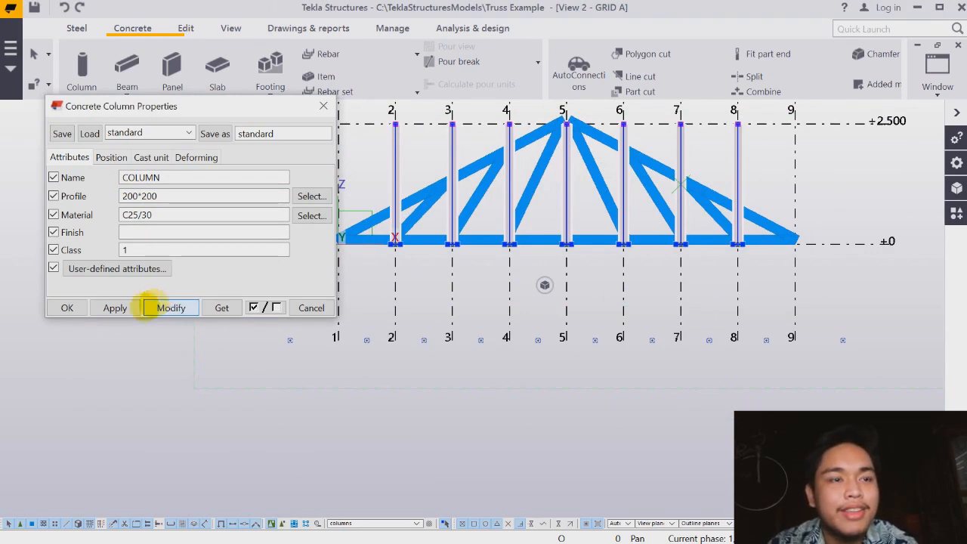
{"action": "left_click", "coordinate": [67, 307]}
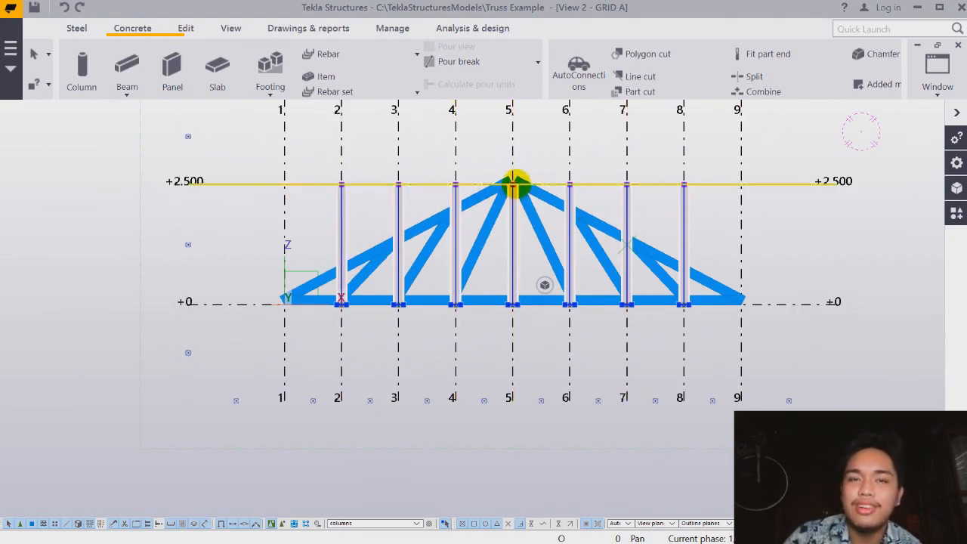
Step: Check the position levels of the column on grid line 2 and undo the modification of all the columns
{"action": "key", "text": "Escape"}
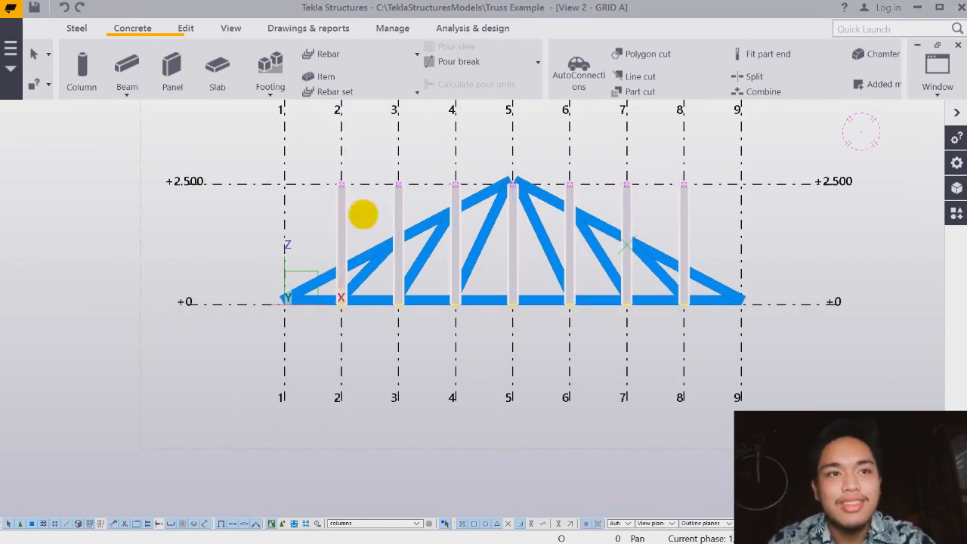
{"action": "double_click", "coordinate": [342, 218]}
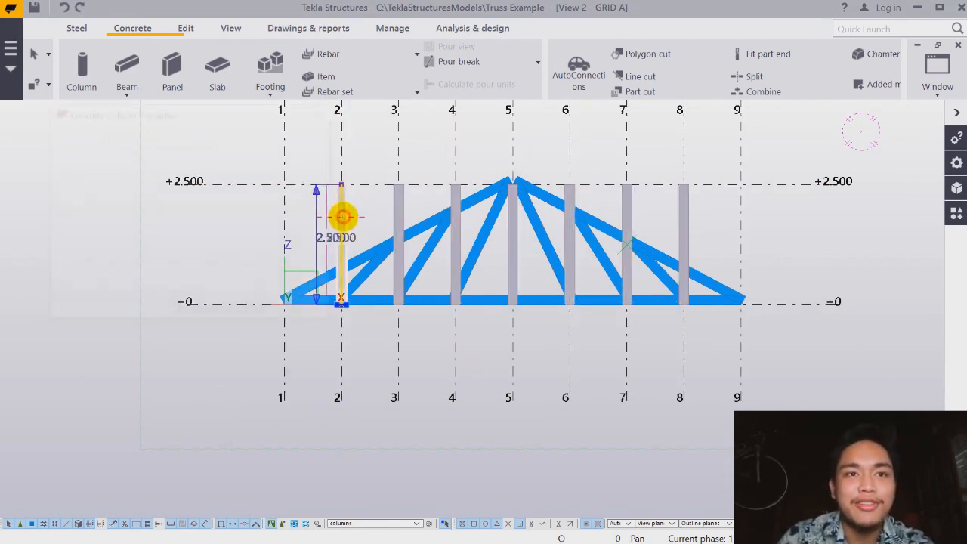
{"action": "left_click", "coordinate": [111, 157]}
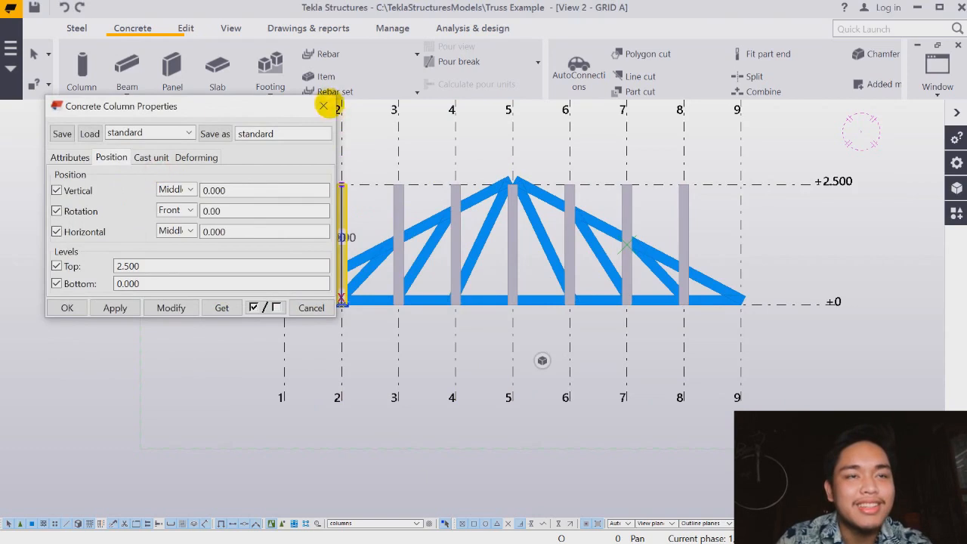
{"action": "left_click", "coordinate": [324, 106]}
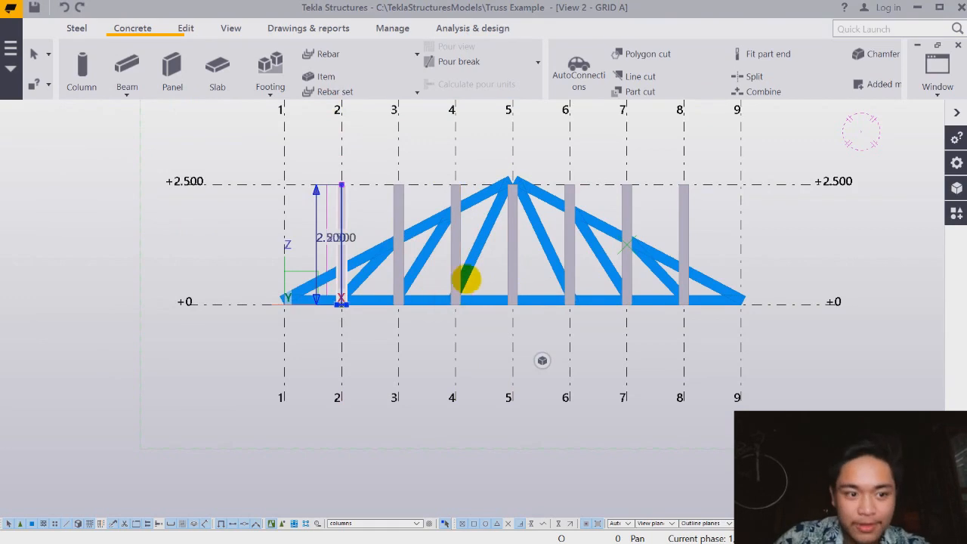
{"action": "key", "text": "ctrl+z"}
{"action": "mouse_move", "coordinate": [543, 360]}
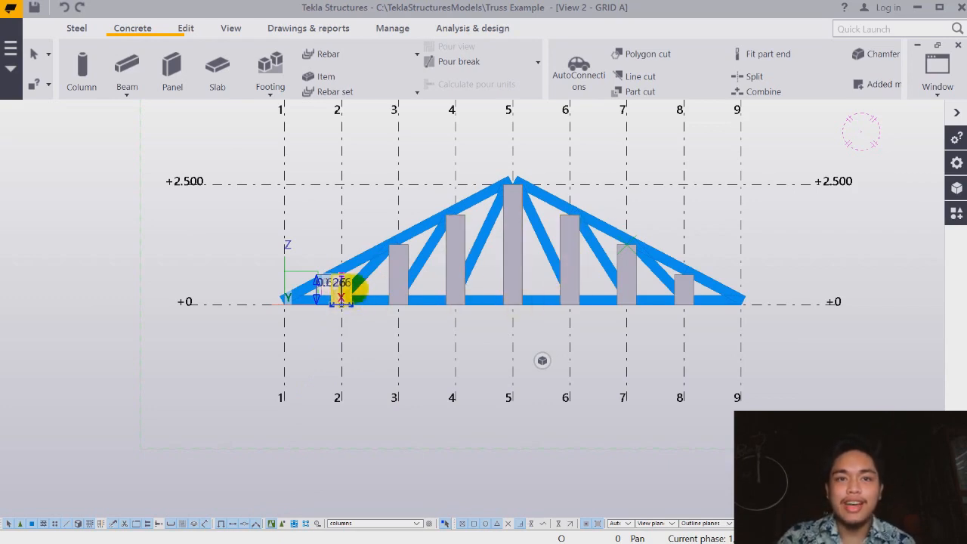
Step: Set the profile of the column on grid line 2 to 200*200
{"action": "scroll", "coordinate": [334, 295], "scroll_direction": "up", "scroll_amount": 1}
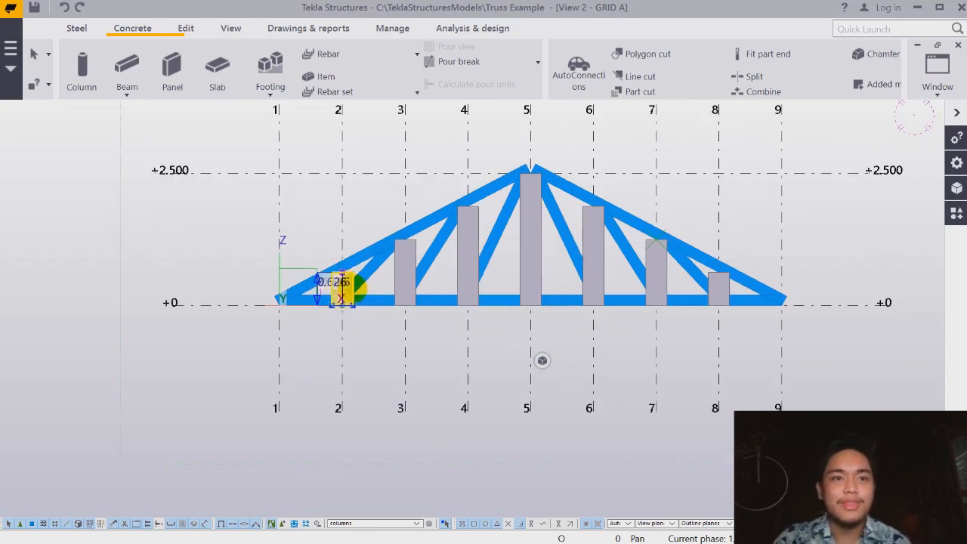
{"action": "double_click", "coordinate": [341, 287]}
{"action": "double_click", "coordinate": [197, 197]}
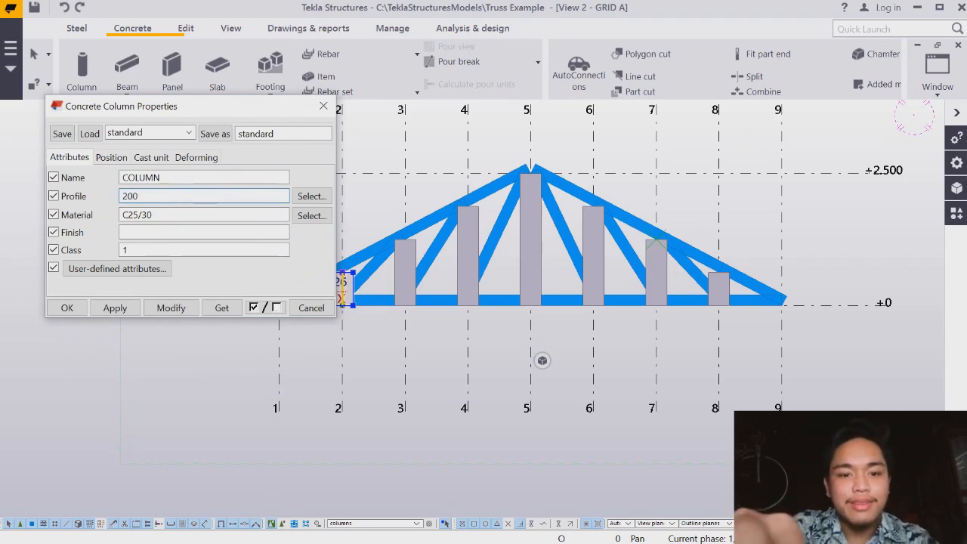
{"action": "type", "text": "200*200"}
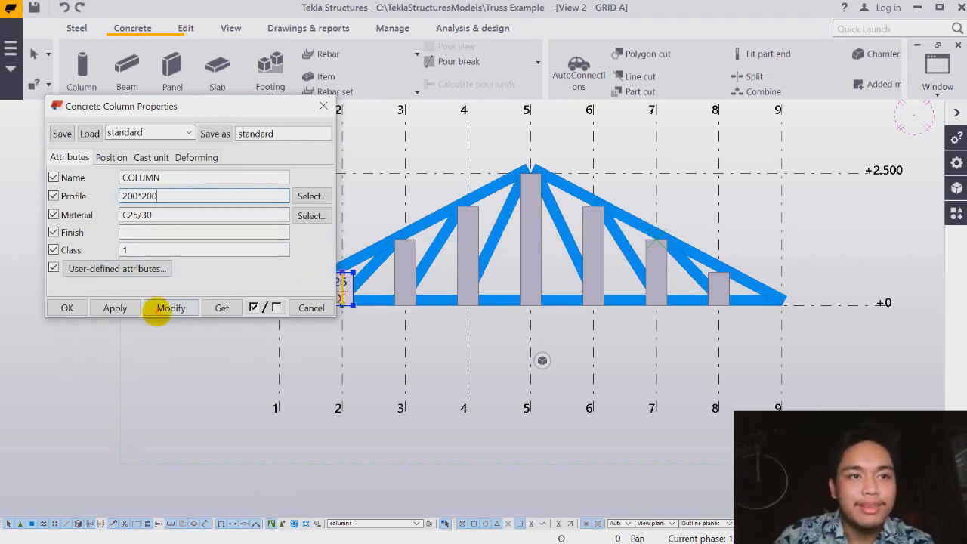
{"action": "left_click", "coordinate": [170, 308]}
Step: Try to apply the grid line 2 column's properties to the column on grid line 3, then undo it and close the properties
{"action": "left_click", "coordinate": [406, 261]}
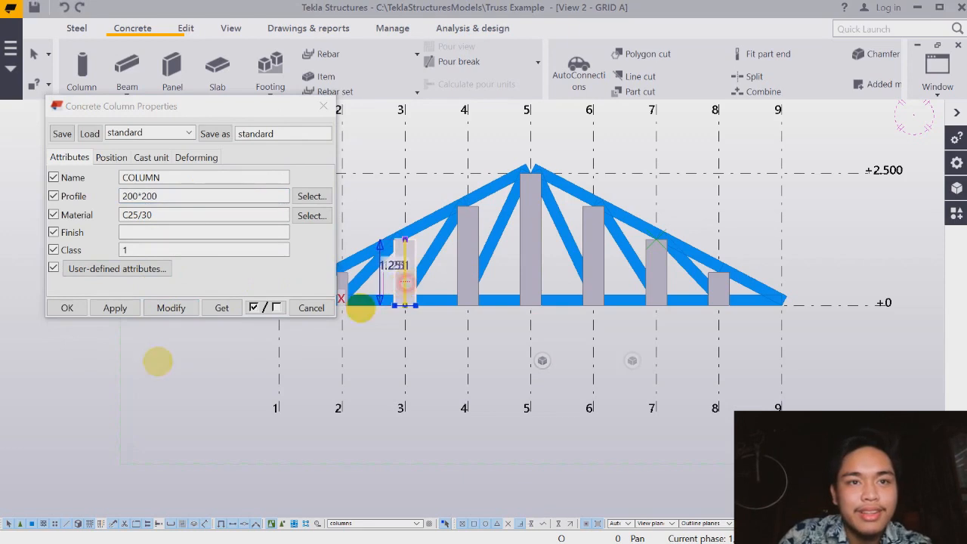
{"action": "left_click", "coordinate": [171, 307]}
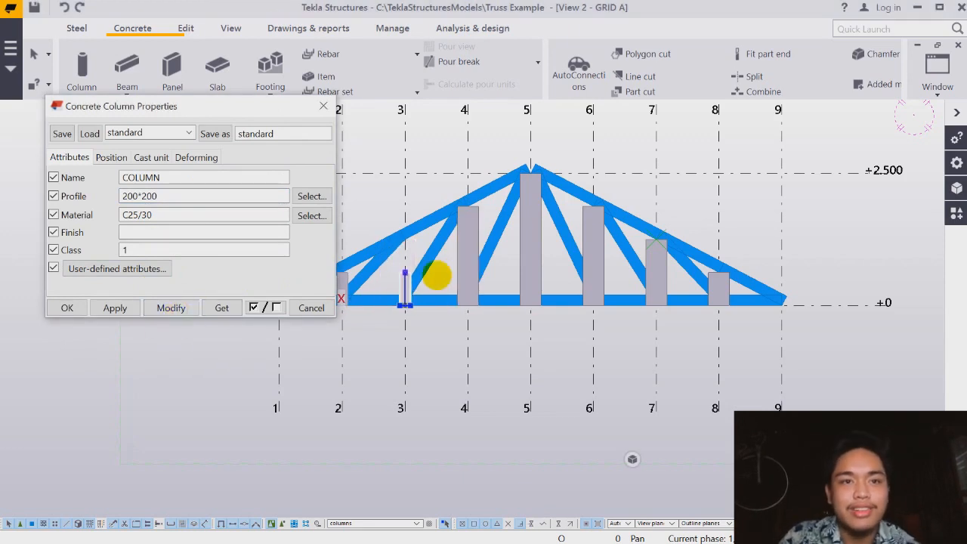
{"action": "left_click", "coordinate": [411, 330]}
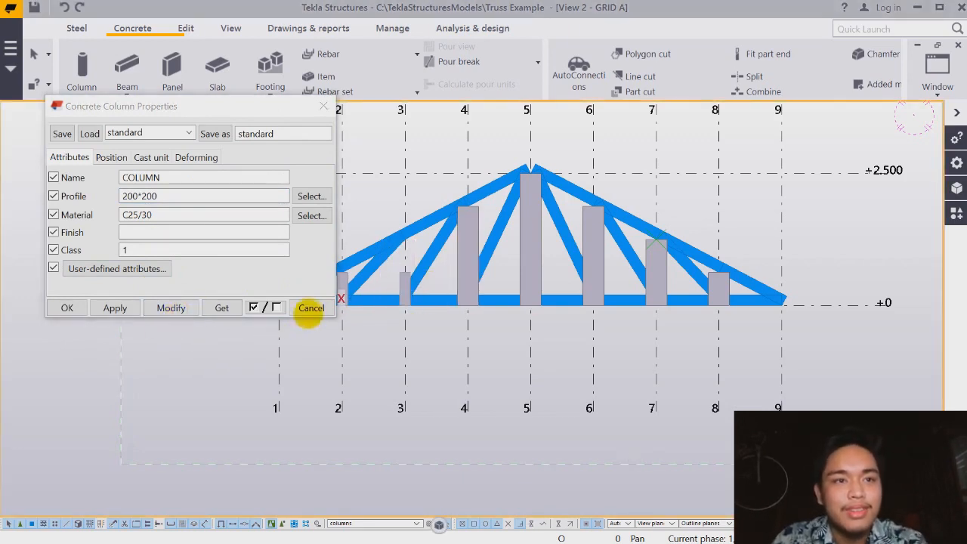
{"action": "left_click", "coordinate": [311, 307]}
Step: Set the profile of the columns on grid lines 3 and 4 to 200*200, modifying each column individually
{"action": "double_click", "coordinate": [409, 276]}
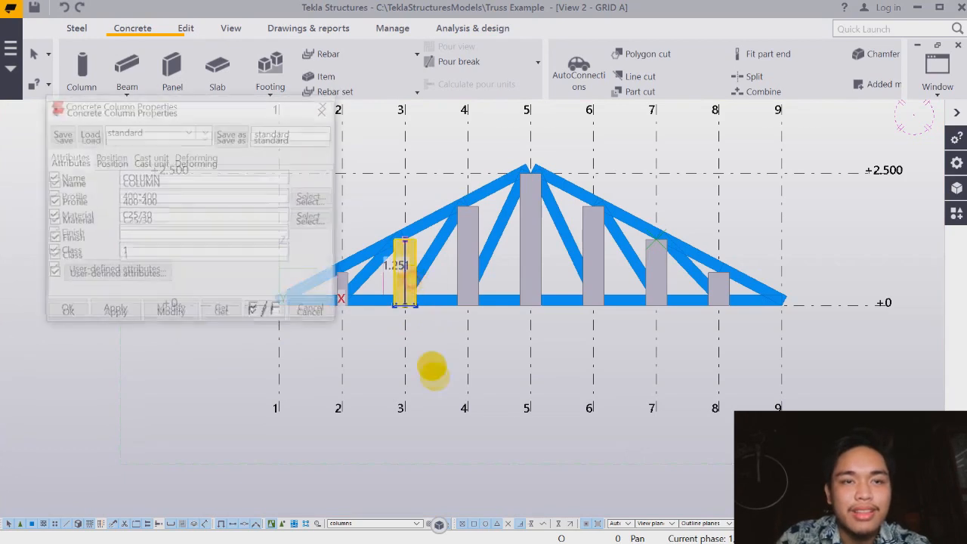
{"action": "left_click", "coordinate": [208, 195]}
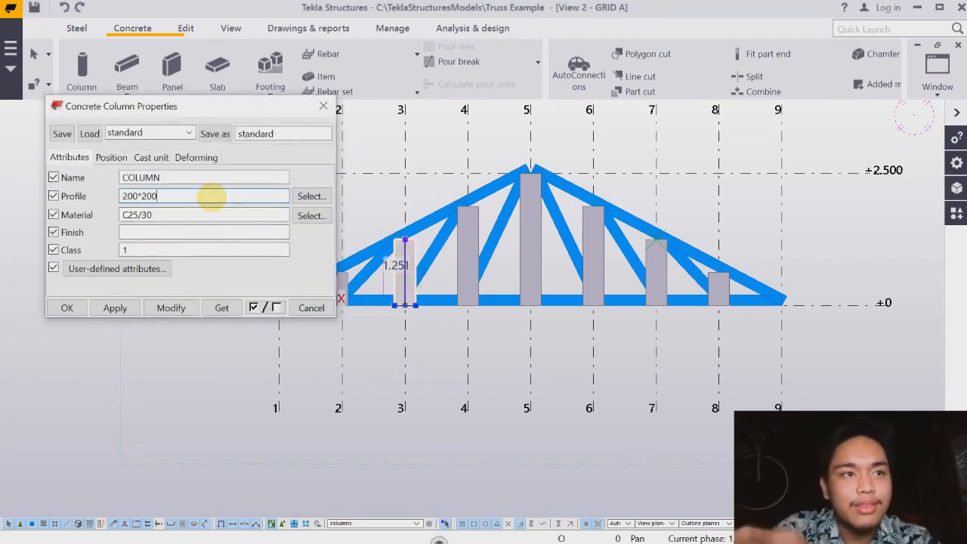
{"action": "left_click", "coordinate": [172, 307]}
{"action": "left_click", "coordinate": [67, 308]}
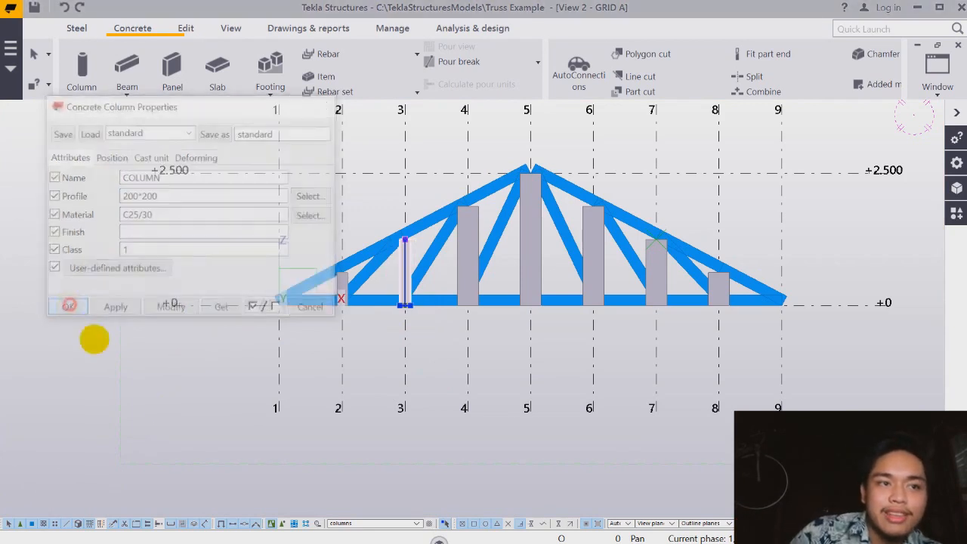
{"action": "double_click", "coordinate": [470, 249]}
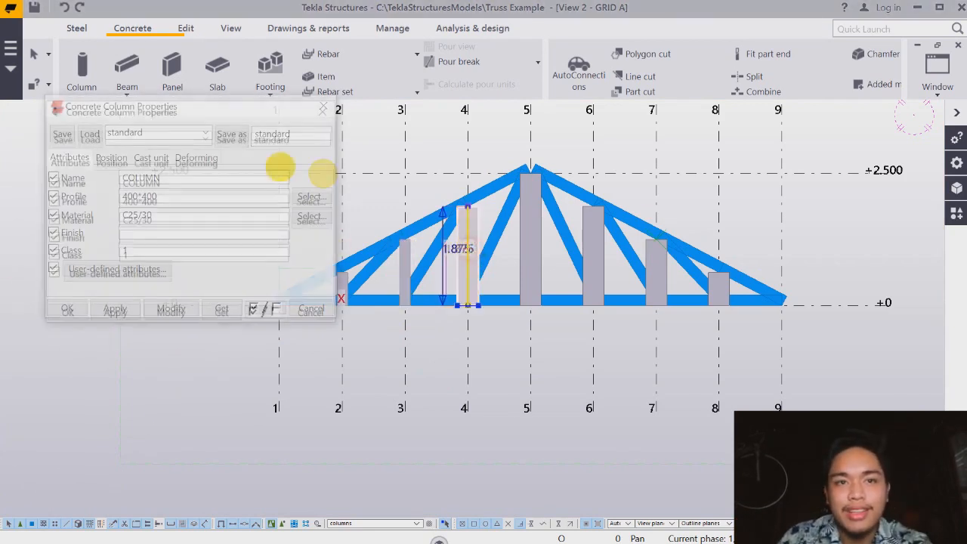
{"action": "type", "text": "2"}
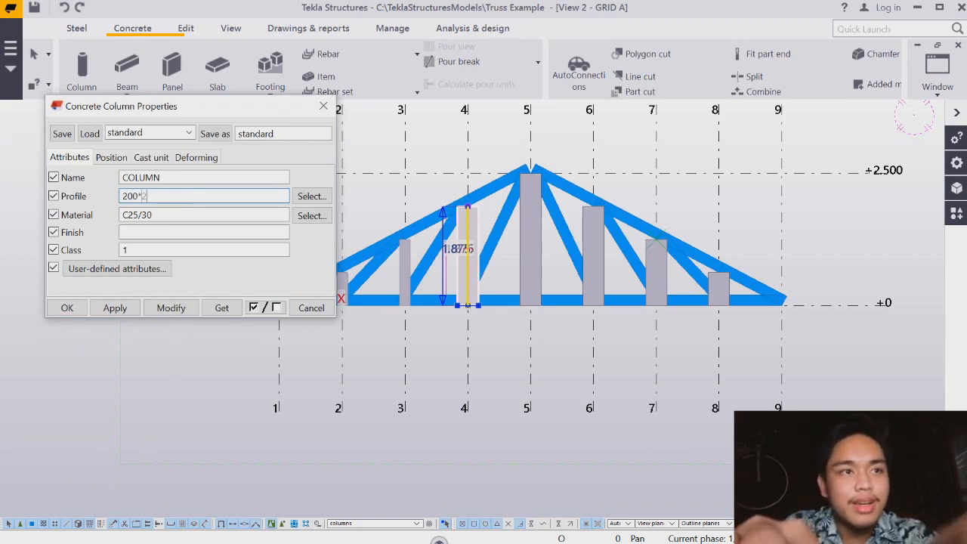
{"action": "left_click", "coordinate": [171, 308]}
{"action": "left_click", "coordinate": [66, 308]}
Step: Set the profile of the columns on grid lines 5 and 6 to 200*200, modifying each column individually
{"action": "double_click", "coordinate": [530, 220]}
{"action": "double_click", "coordinate": [210, 194]}
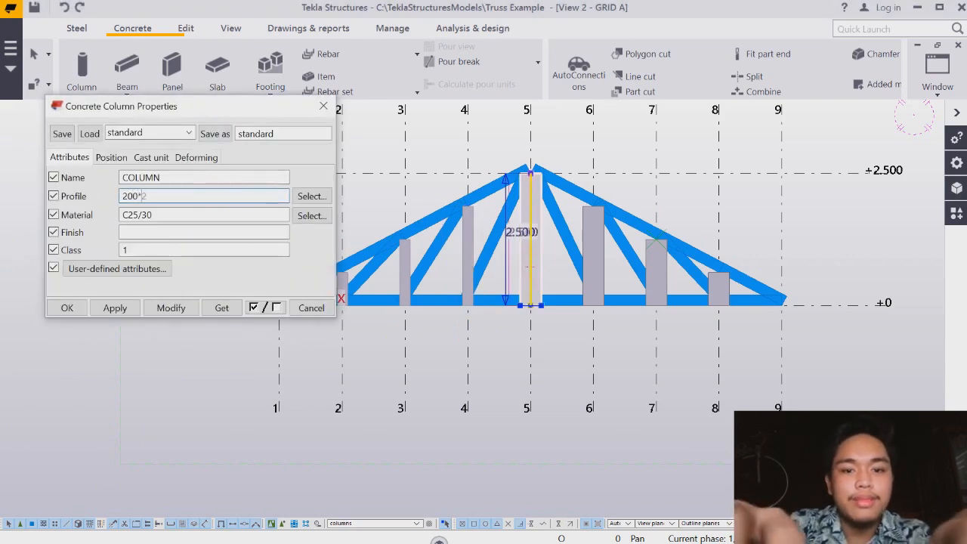
{"action": "left_click", "coordinate": [178, 307]}
{"action": "left_click", "coordinate": [66, 308]}
{"action": "double_click", "coordinate": [586, 253]}
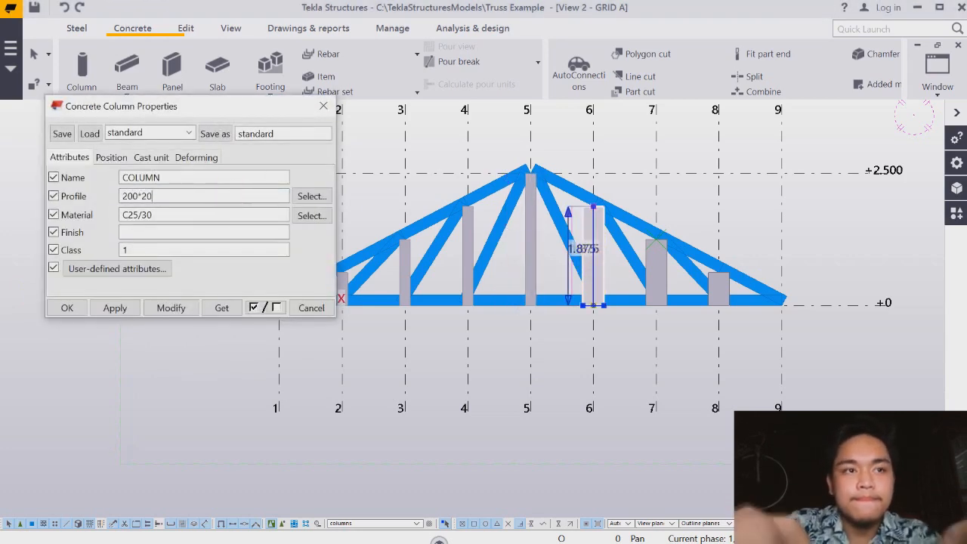
{"action": "type", "text": "200*200"}
{"action": "left_click", "coordinate": [170, 308]}
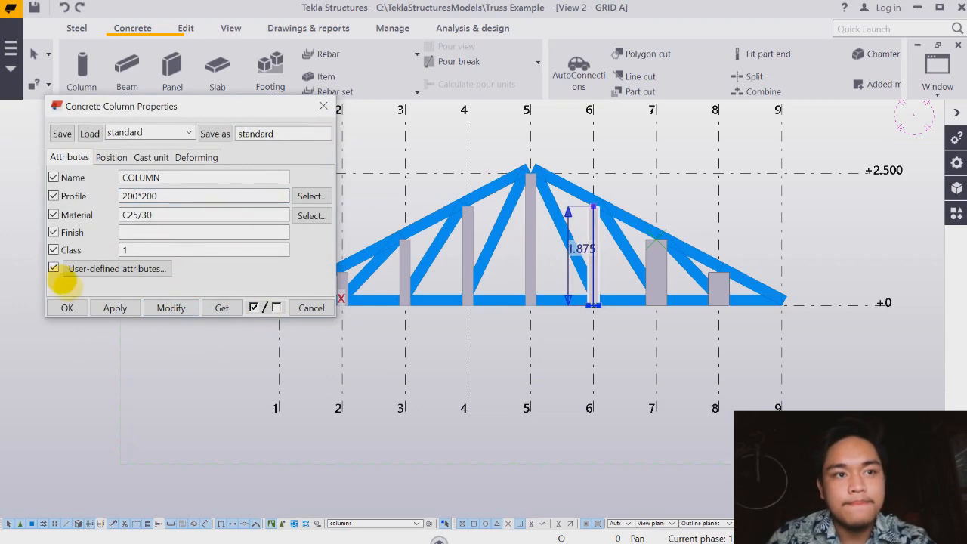
{"action": "left_click", "coordinate": [67, 308]}
Step: Set the profile of the columns on grid lines 7 and 8 to 200*200, modifying each column individually
{"action": "double_click", "coordinate": [650, 272]}
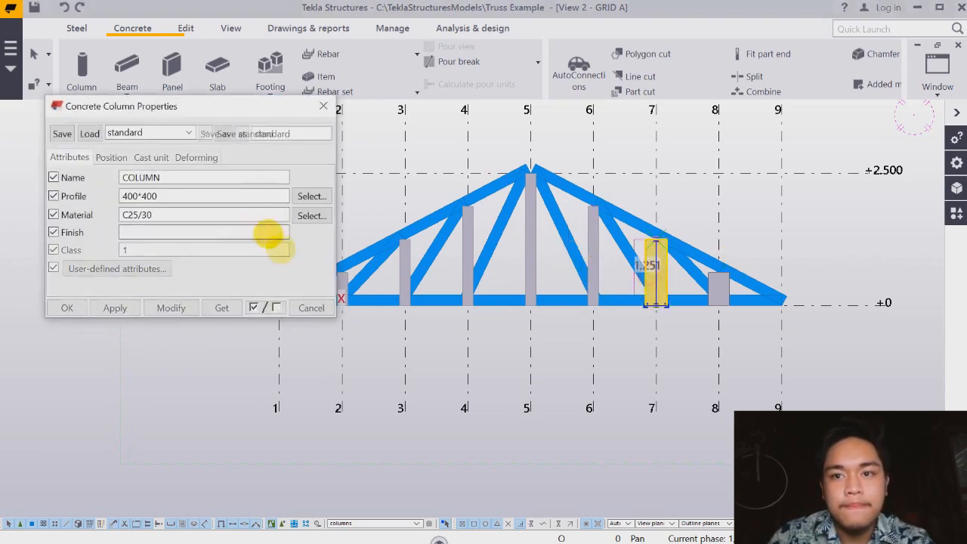
{"action": "double_click", "coordinate": [238, 196]}
{"action": "type", "text": "200*200"}
{"action": "left_click", "coordinate": [172, 307]}
{"action": "left_click", "coordinate": [58, 308]}
{"action": "double_click", "coordinate": [715, 283]}
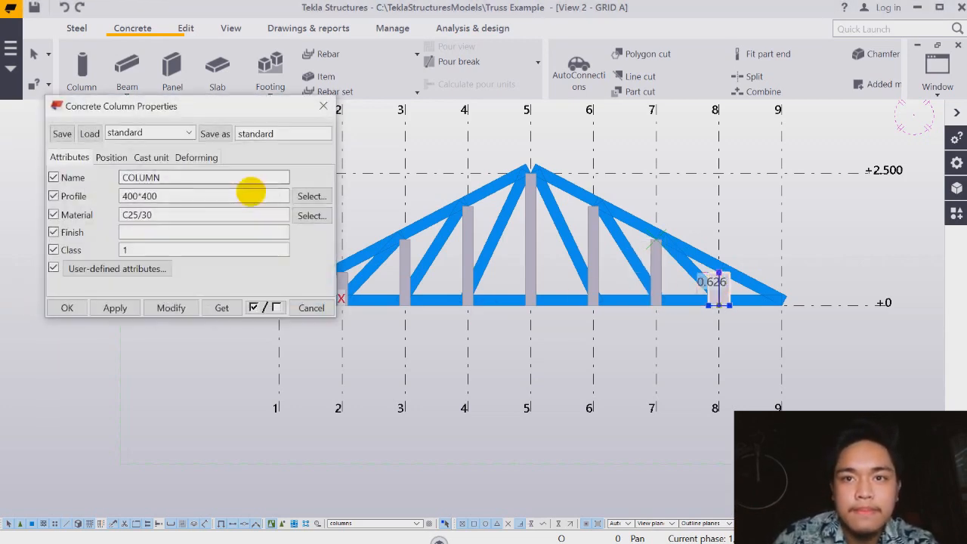
{"action": "type", "text": "200"}
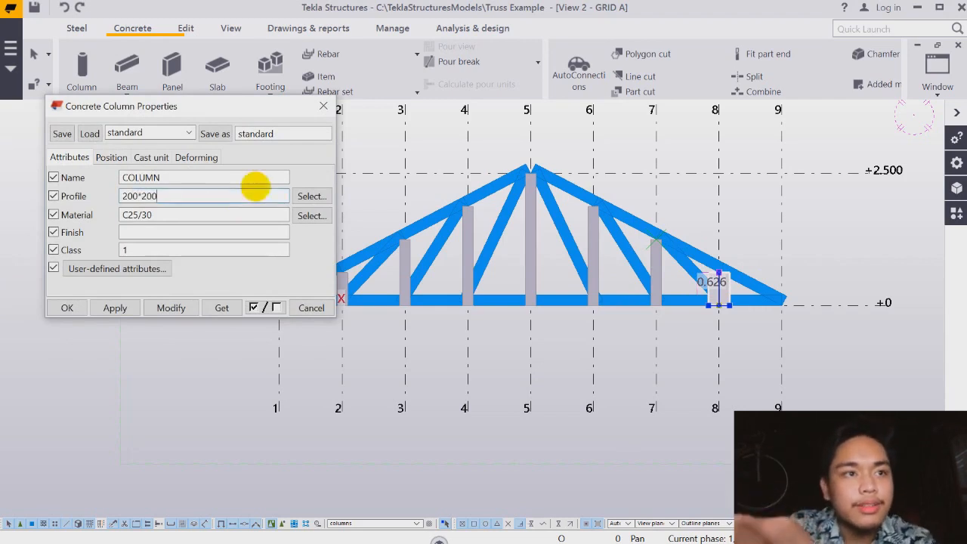
{"action": "left_click", "coordinate": [185, 308]}
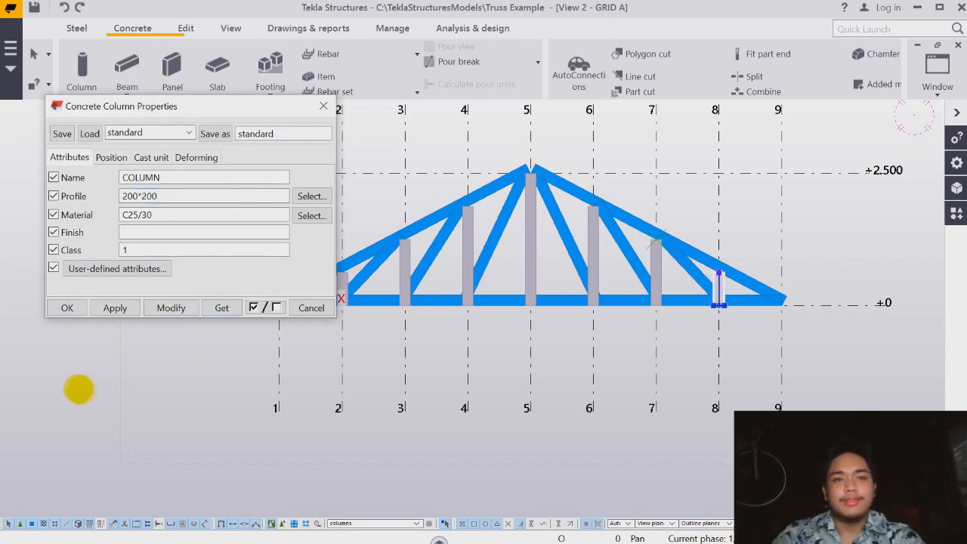
{"action": "left_click", "coordinate": [66, 308]}
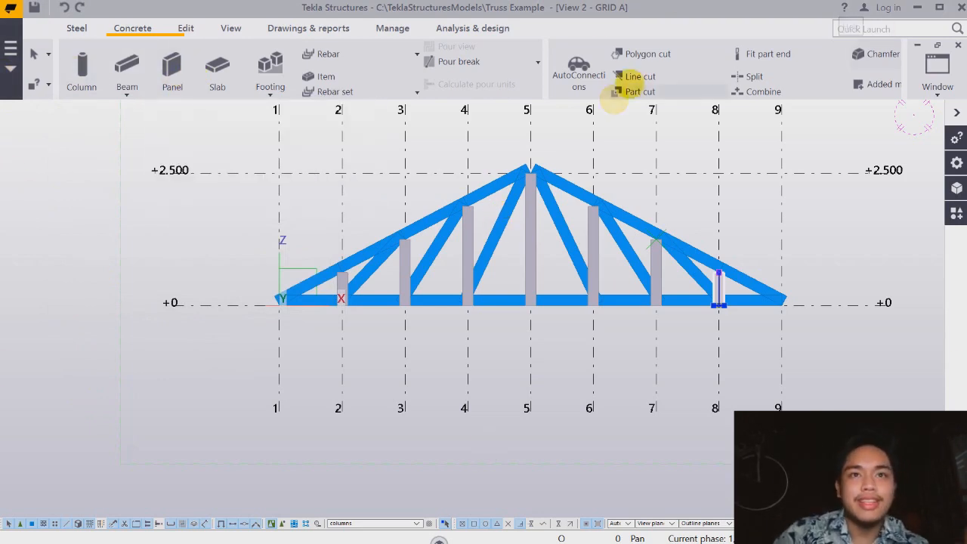
Step: Place point loads at the top-chord nodes on grid lines 2 to 8 of the truss
{"action": "left_click", "coordinate": [465, 28]}
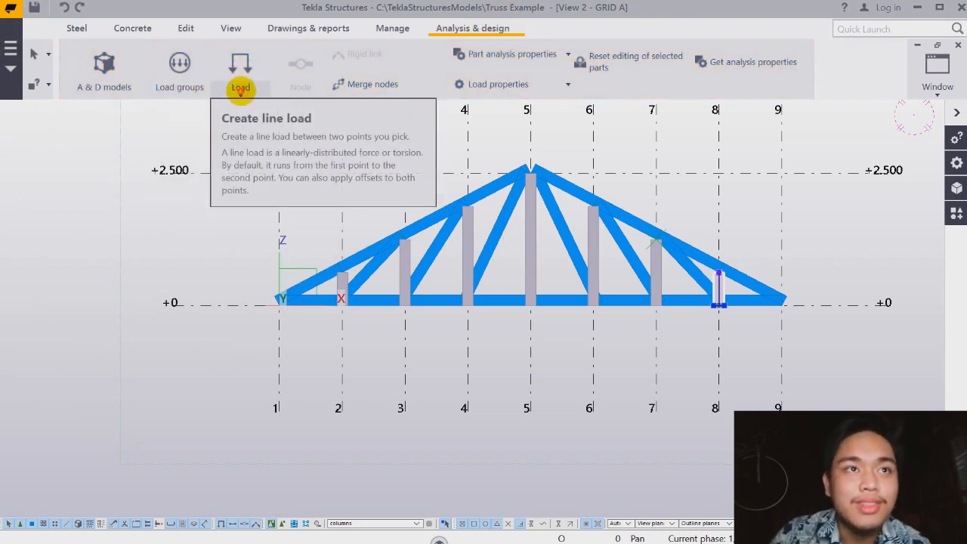
{"action": "left_click", "coordinate": [238, 90]}
{"action": "left_click", "coordinate": [255, 146]}
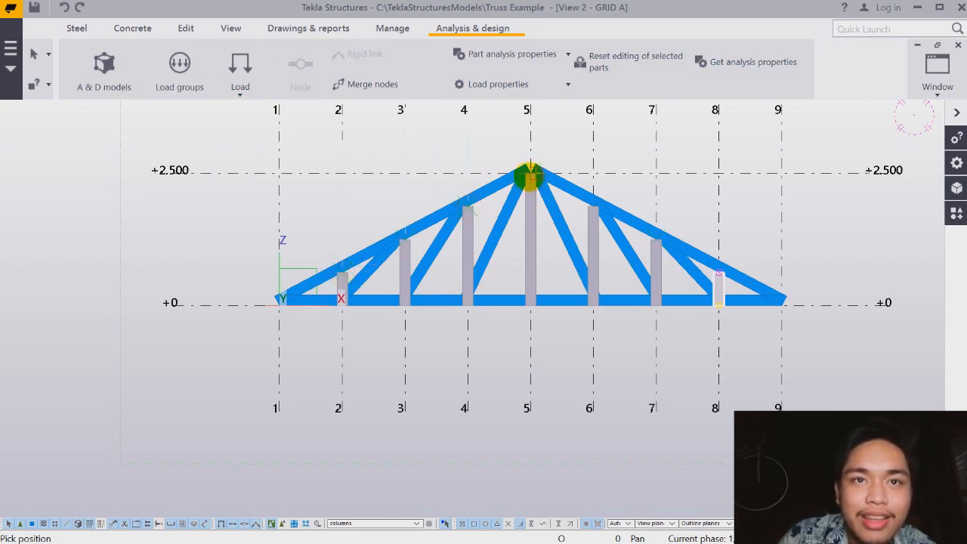
{"action": "left_click", "coordinate": [594, 208]}
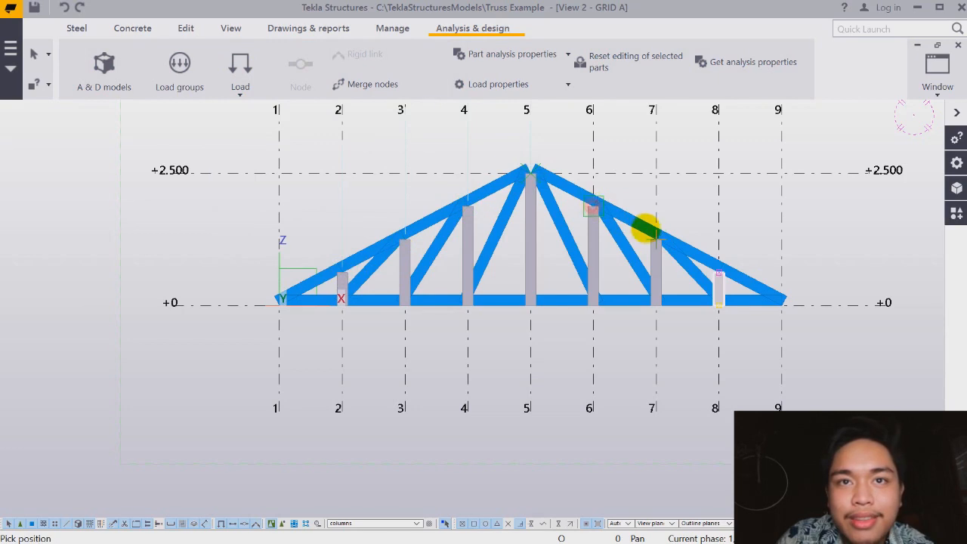
{"action": "left_click", "coordinate": [656, 240]}
{"action": "left_click", "coordinate": [720, 272]}
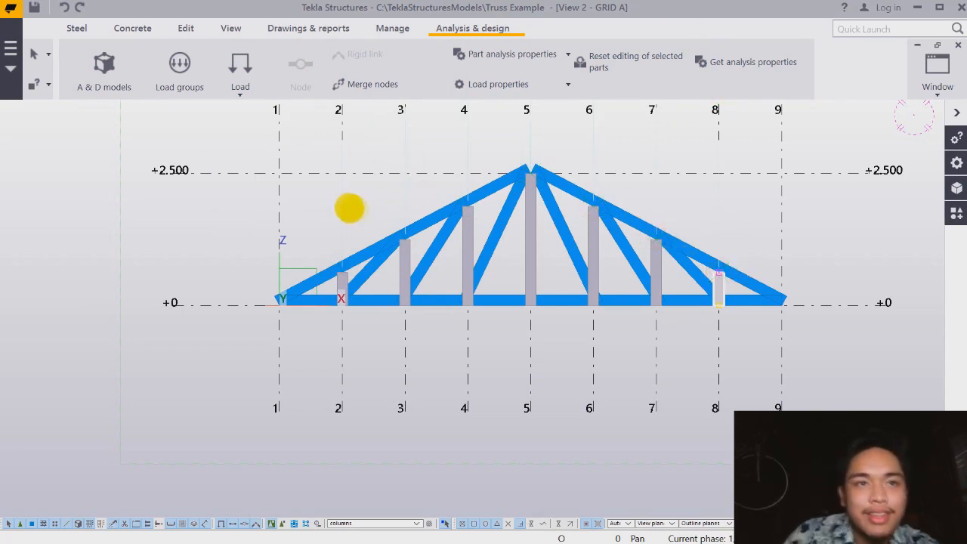
Step: Set the grid line 2 point load to Px 6 kN and Pz 0 kN
{"action": "double_click", "coordinate": [338, 206]}
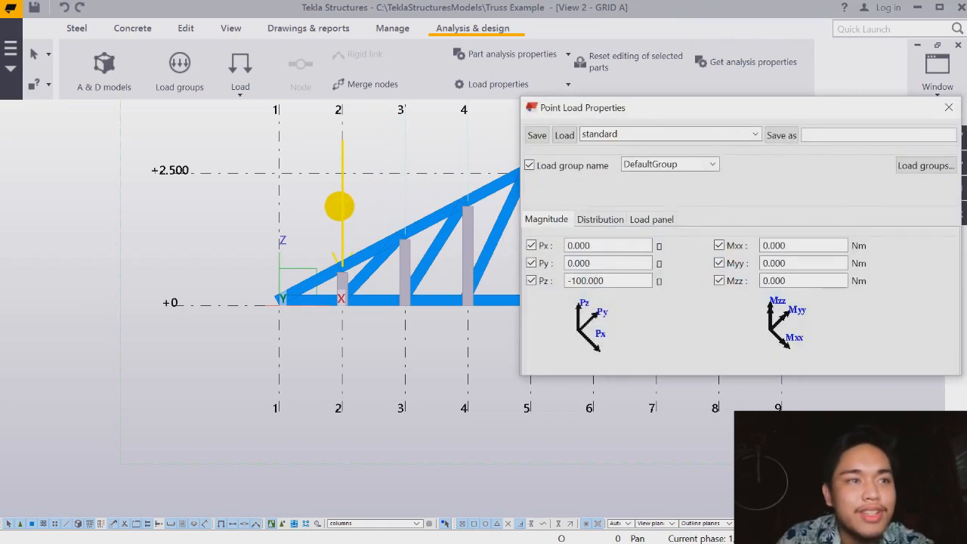
{"action": "left_click_drag", "start_coordinate": [615, 247], "coordinate": [539, 251]}
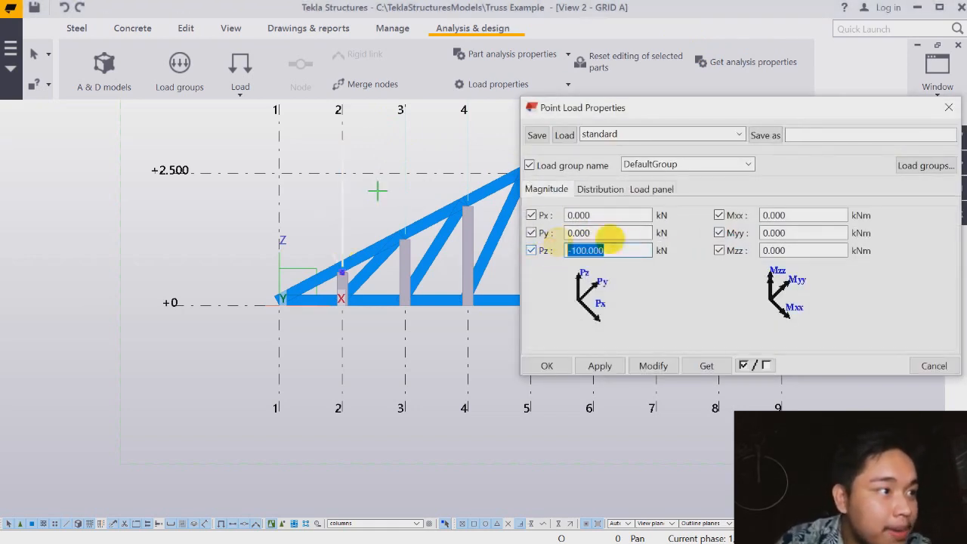
{"action": "type", "text": "0"}
{"action": "double_click", "coordinate": [597, 216]}
{"action": "type", "text": "6"}
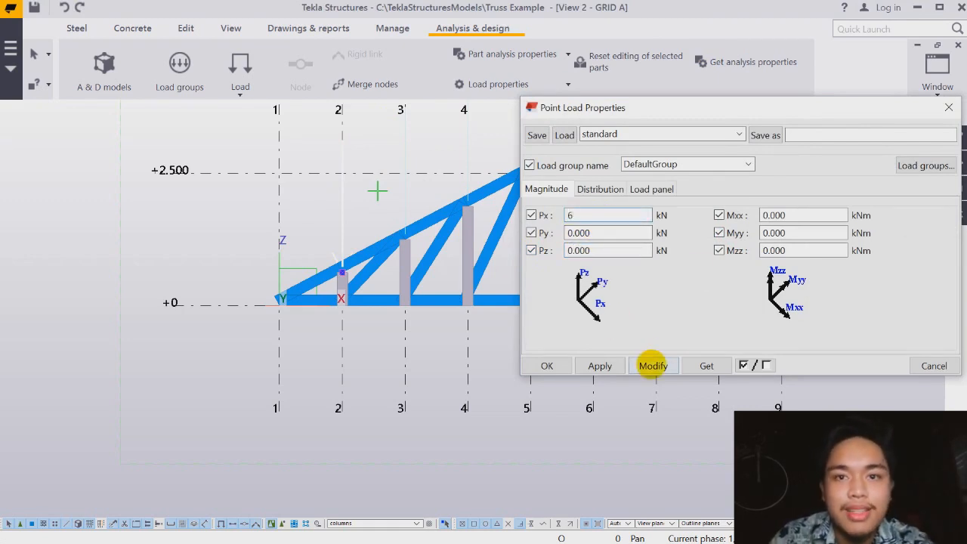
{"action": "left_click", "coordinate": [651, 365]}
{"action": "left_click", "coordinate": [547, 366]}
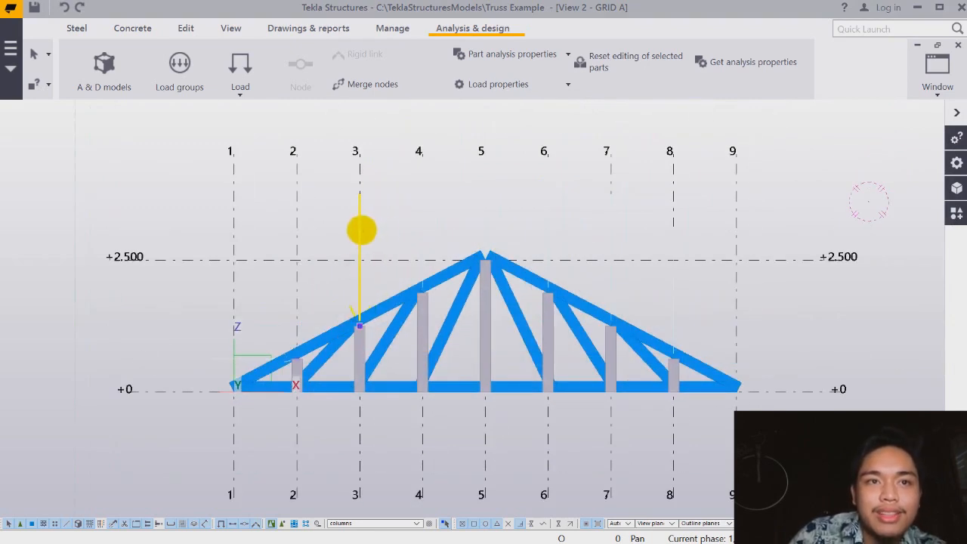
Step: Set the Pz magnitude of the grid line 3 point load to -27 kN
{"action": "double_click", "coordinate": [361, 229]}
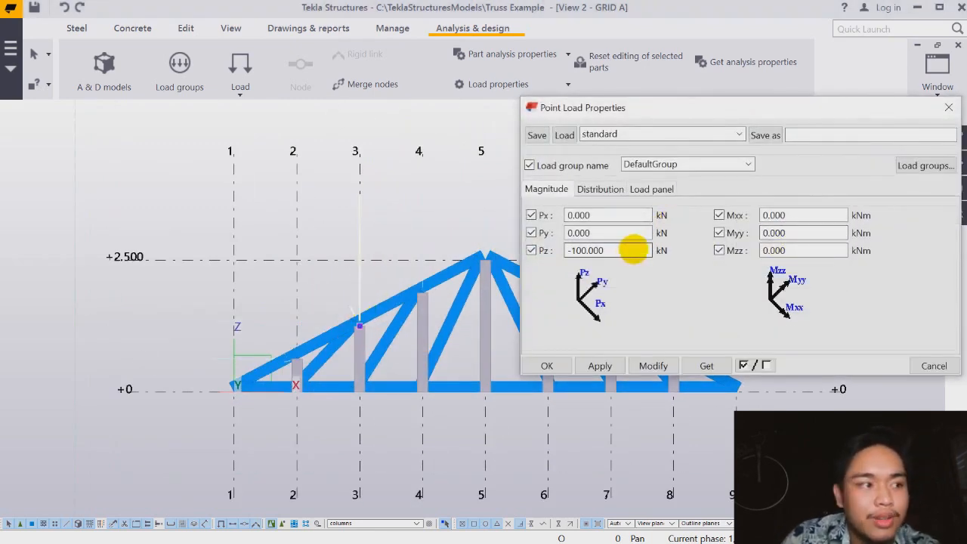
{"action": "left_click_drag", "start_coordinate": [603, 251], "coordinate": [541, 257]}
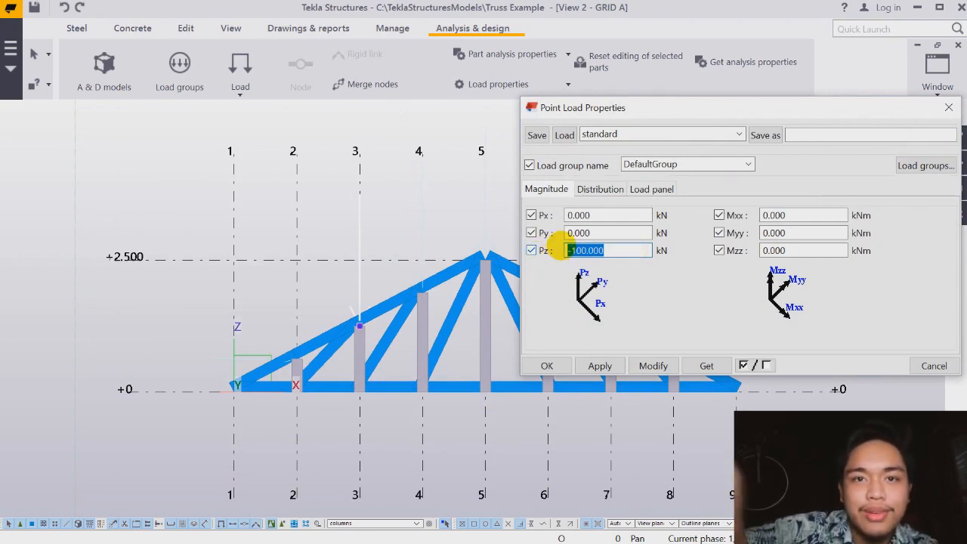
{"action": "type", "text": "-27"}
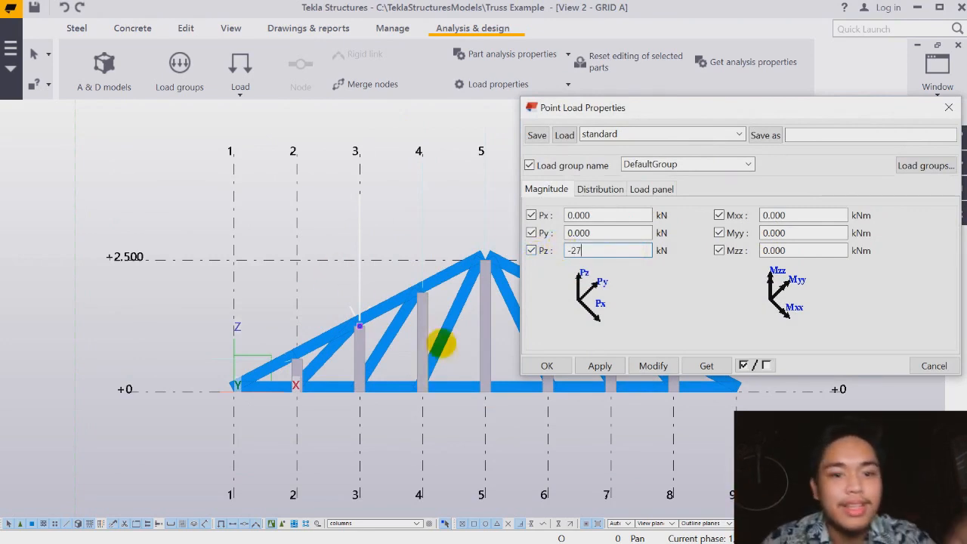
{"action": "left_click", "coordinate": [651, 365]}
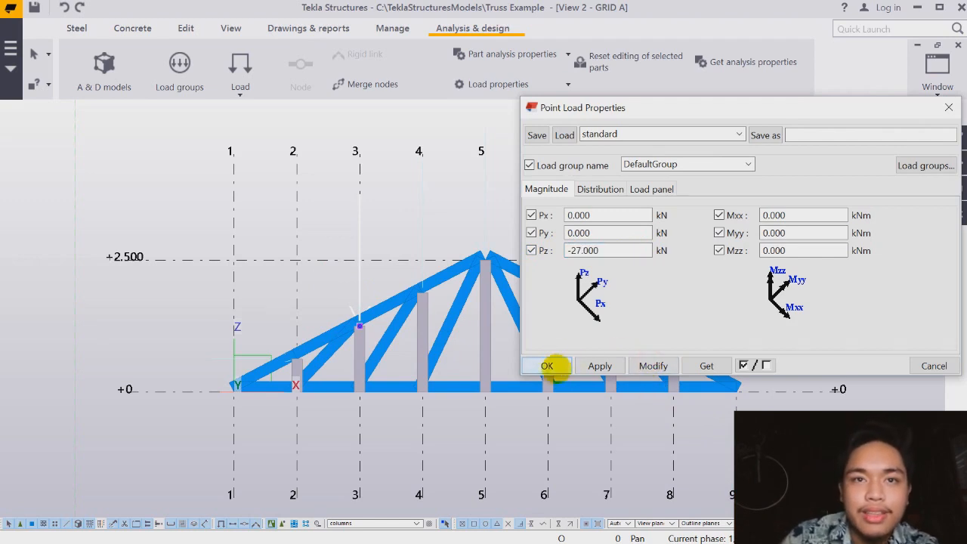
{"action": "left_click", "coordinate": [547, 365]}
Step: Set the Pz magnitude of the grid line 4 point load to -30 kN
{"action": "double_click", "coordinate": [422, 244]}
{"action": "double_click", "coordinate": [608, 250]}
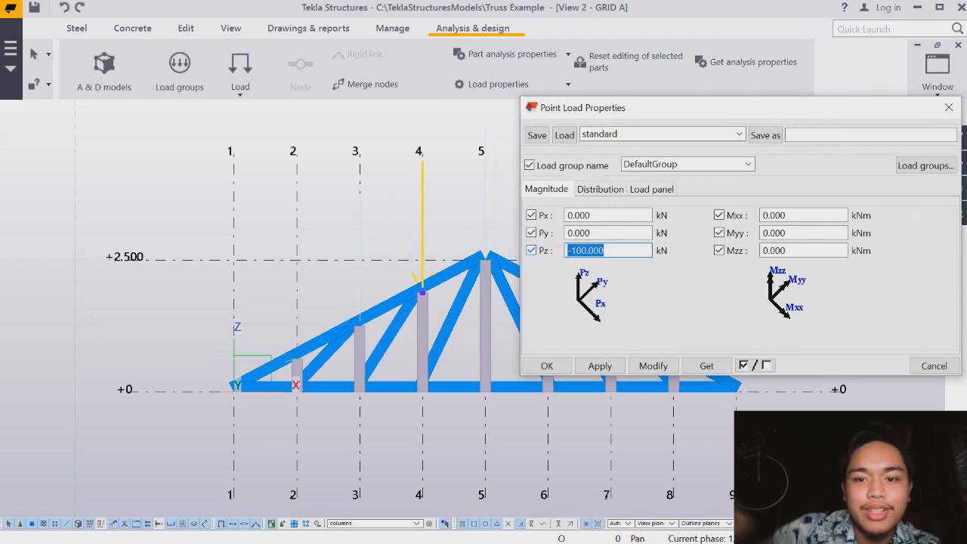
{"action": "type", "text": "-30"}
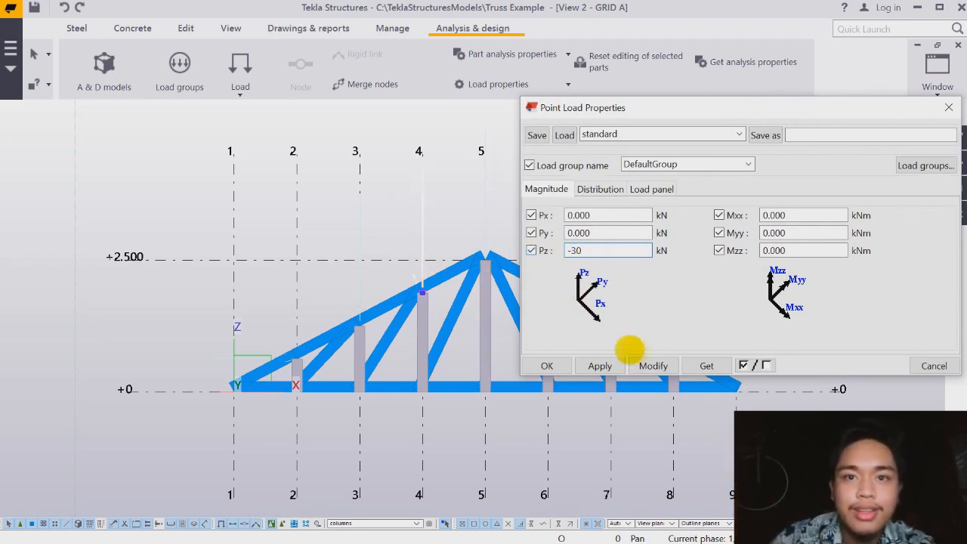
{"action": "left_click", "coordinate": [647, 365]}
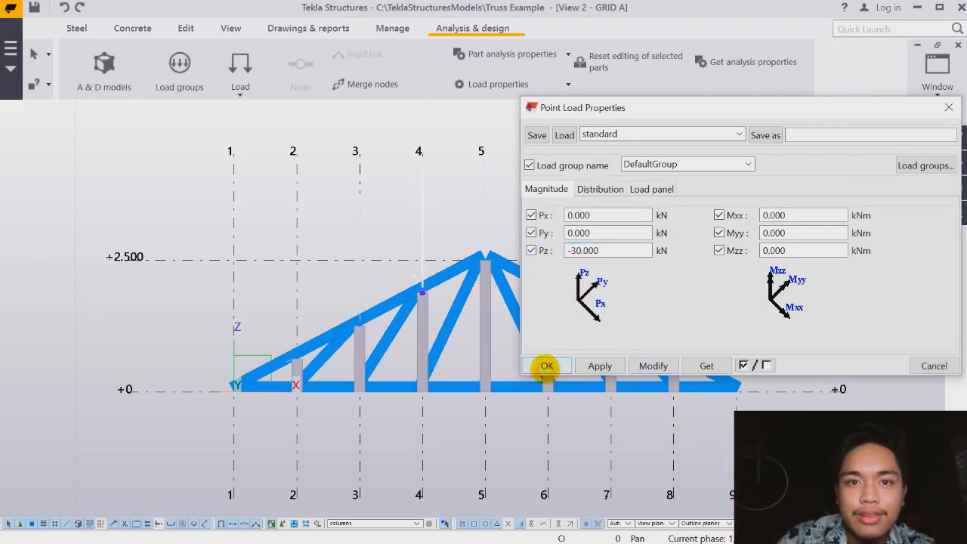
{"action": "left_click", "coordinate": [546, 366]}
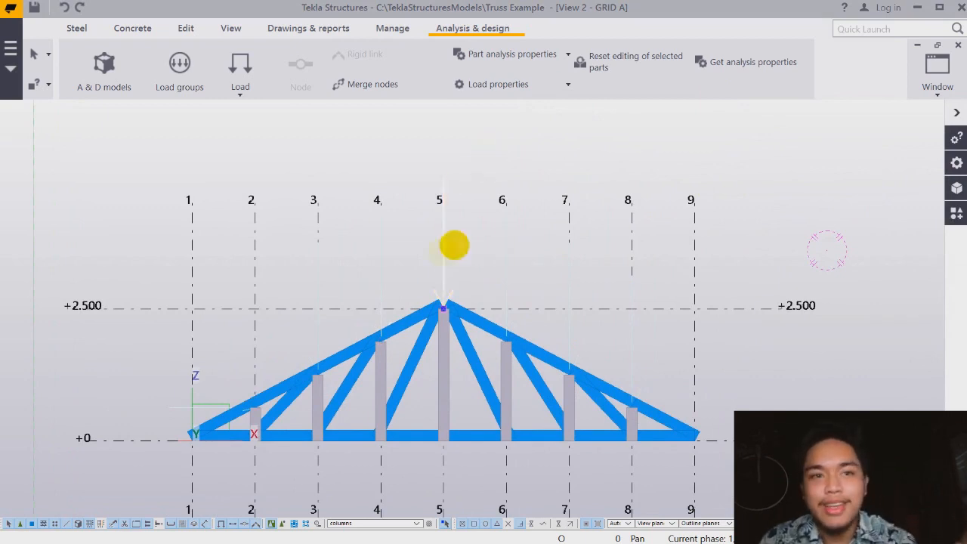
Step: Delete the point load at the truss apex on grid line 5
{"action": "right_click", "coordinate": [442, 251]}
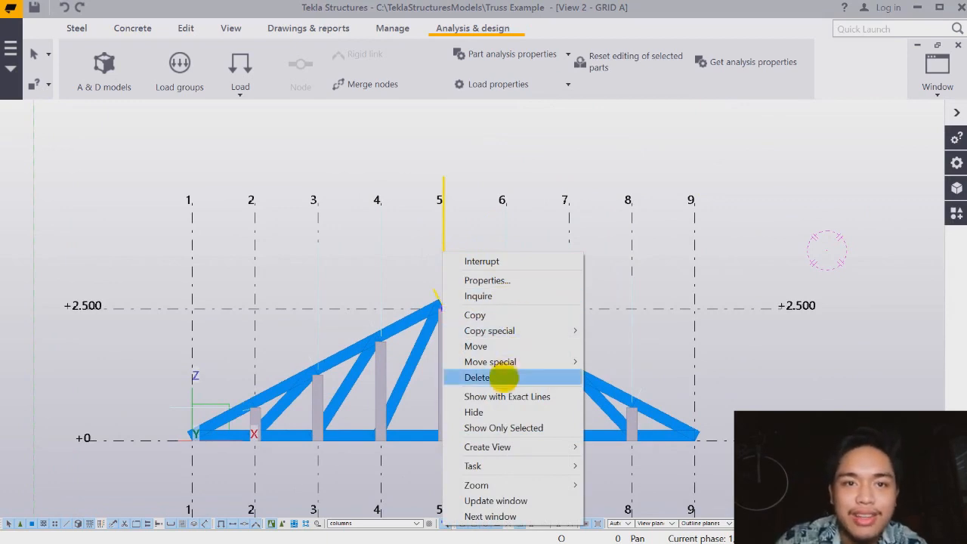
{"action": "left_click", "coordinate": [484, 377]}
Step: Set the grid line 6 point load to Px -44.246 kN and Pz -23.287 kN
{"action": "middle_click_drag", "start_coordinate": [514, 298], "coordinate": [459, 289]}
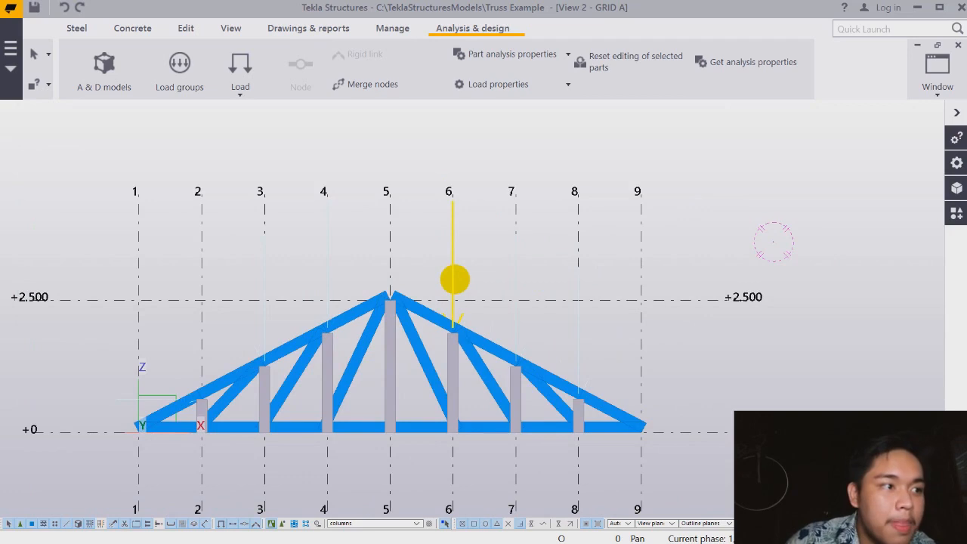
{"action": "double_click", "coordinate": [455, 280]}
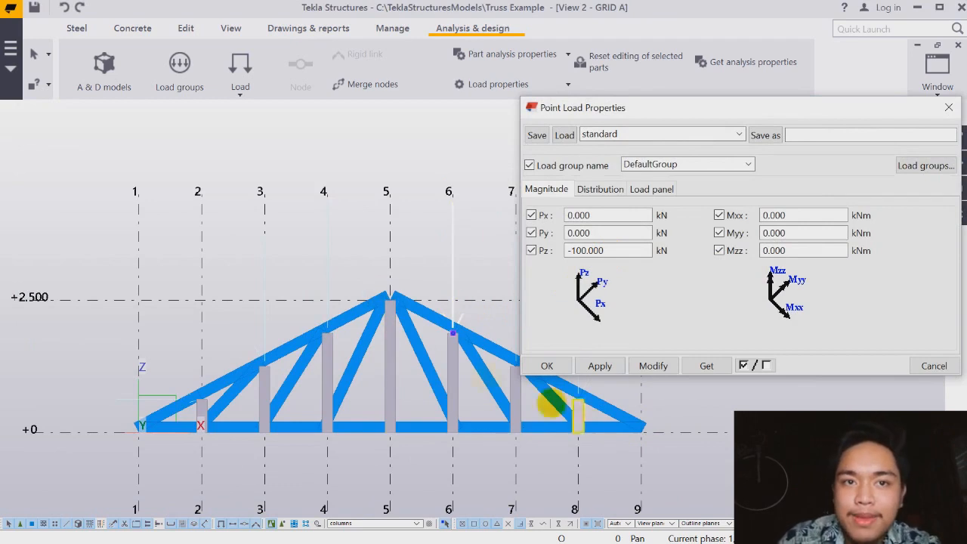
{"action": "left_click_drag", "start_coordinate": [615, 250], "coordinate": [552, 251]}
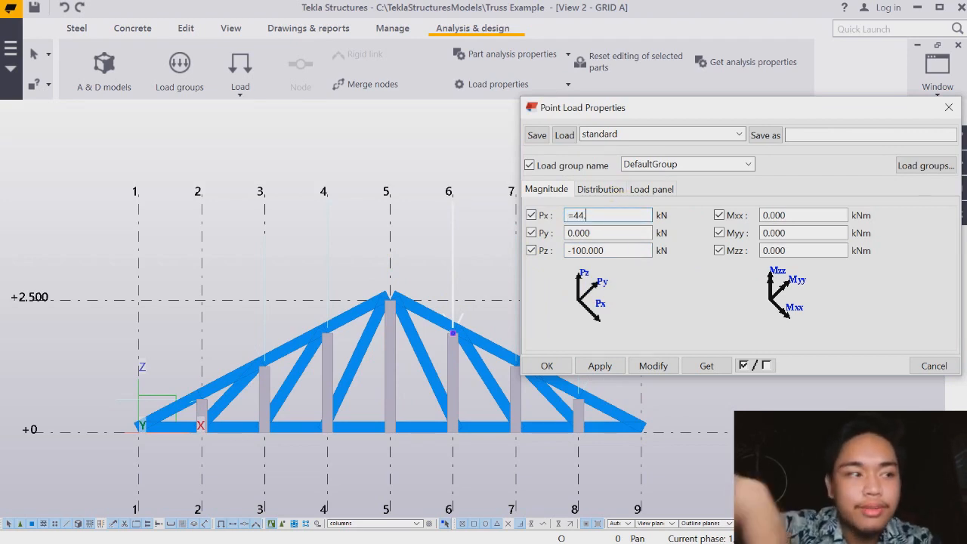
{"action": "type", "text": "6"}
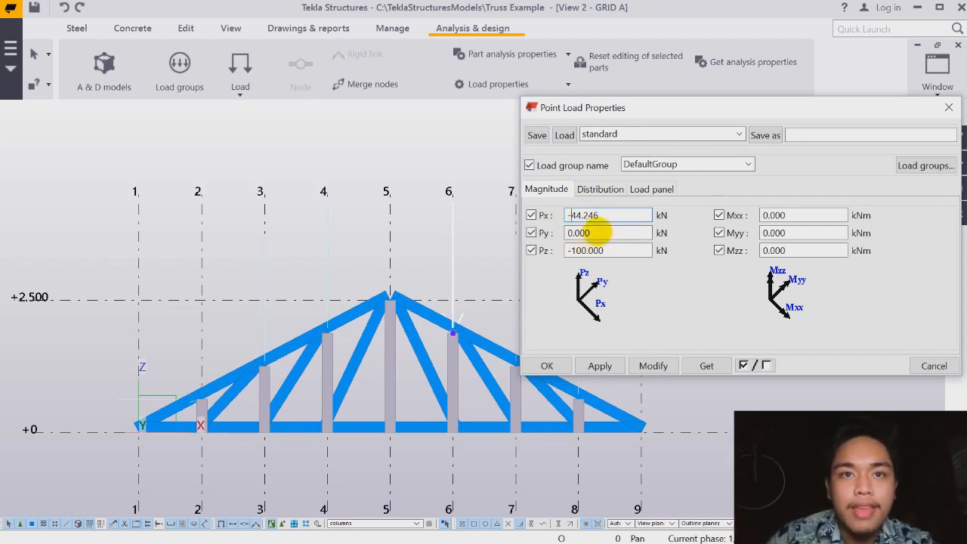
{"action": "left_click_drag", "start_coordinate": [616, 251], "coordinate": [564, 254]}
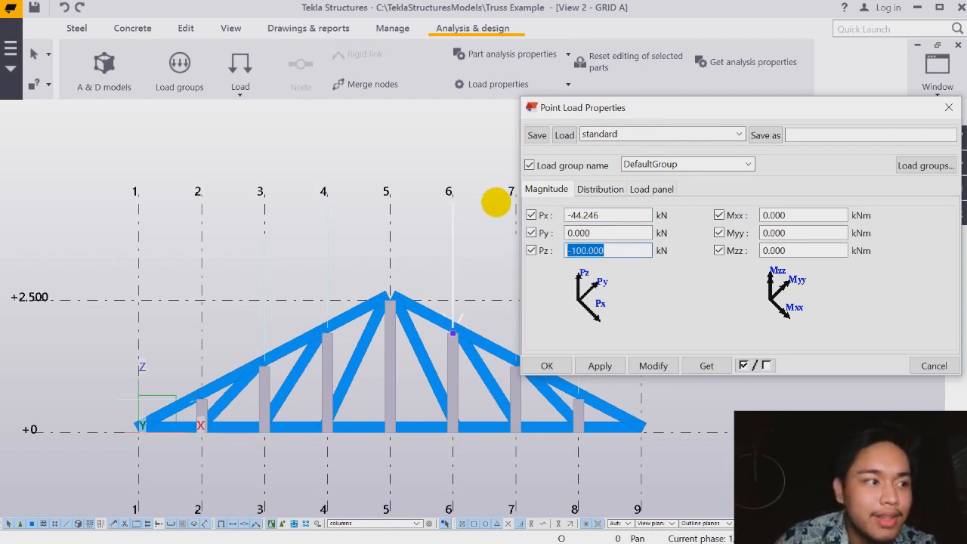
{"action": "type", "text": "-"}
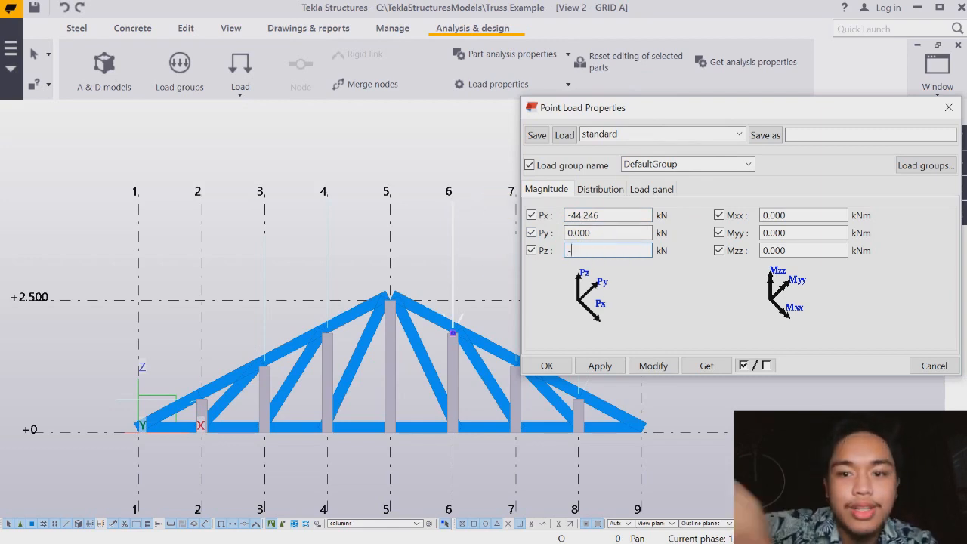
{"action": "type", "text": "23.287"}
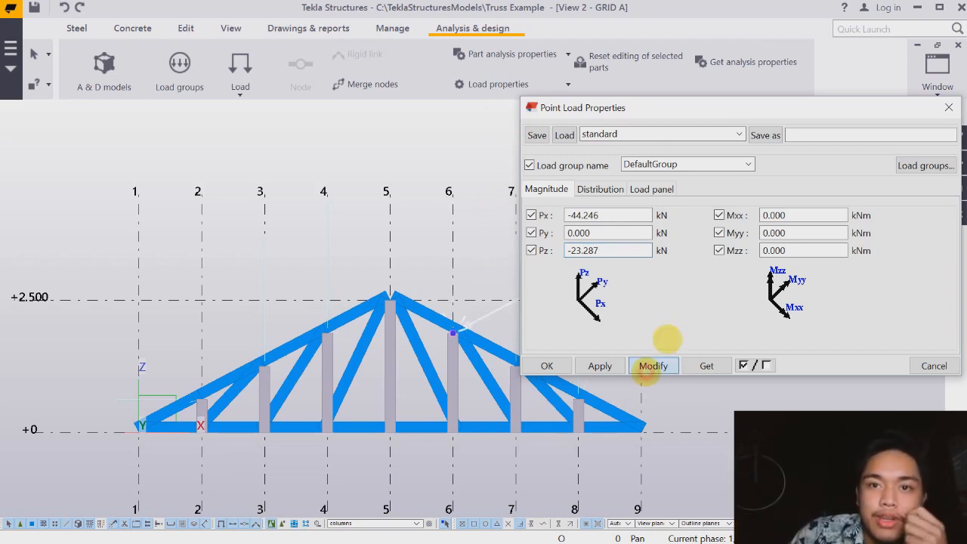
Step: Apply the grid line 6 load's magnitudes, Px -44.246 kN and Pz -23.287 kN, to the point loads on grid lines 7 and 8
{"action": "left_click_drag", "start_coordinate": [668, 113], "coordinate": [794, 77]}
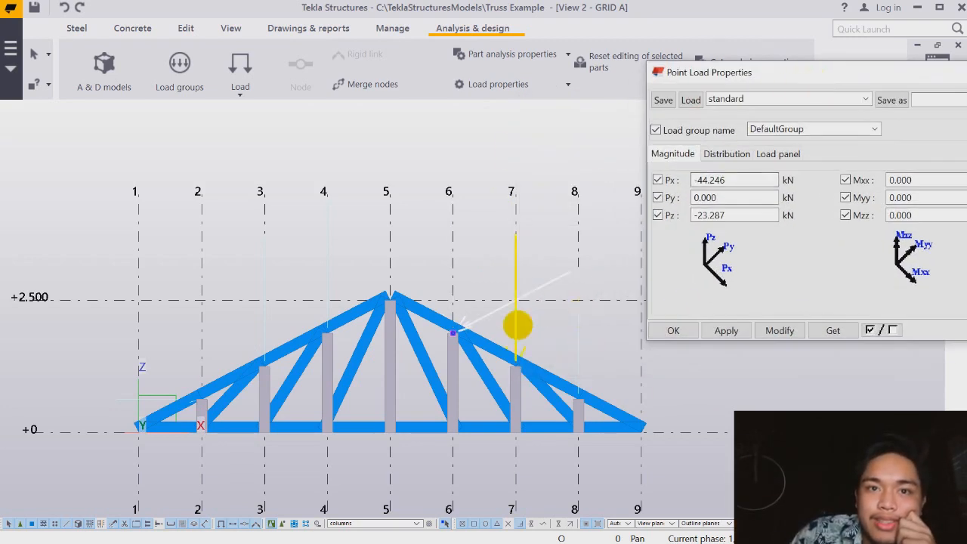
{"action": "middle_click_drag", "start_coordinate": [511, 269], "coordinate": [489, 151]}
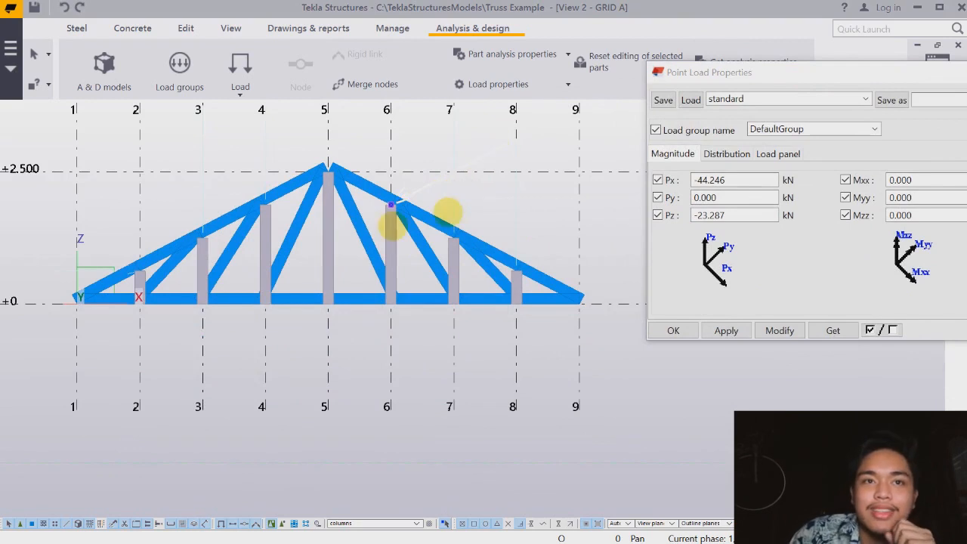
{"action": "left_click", "coordinate": [450, 209]}
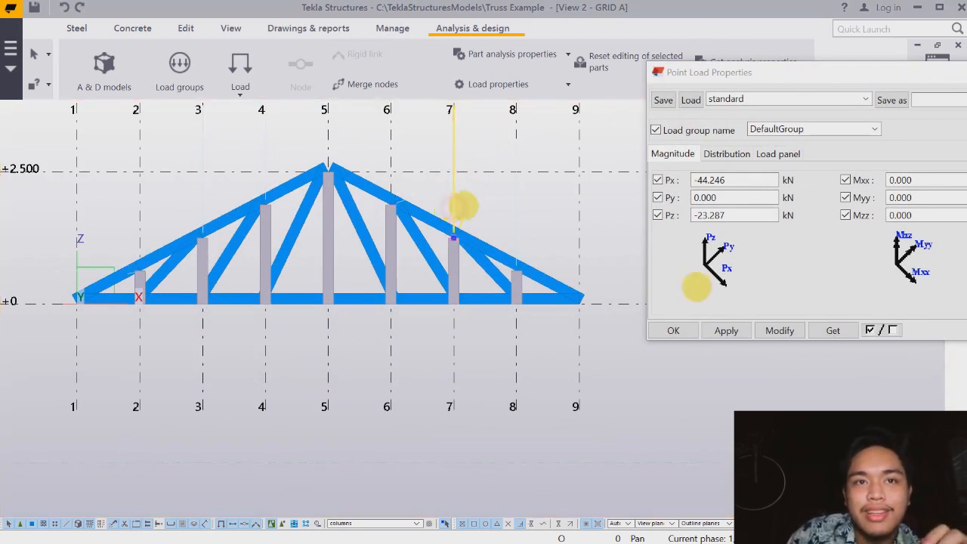
{"action": "left_click", "coordinate": [784, 333]}
{"action": "left_click", "coordinate": [516, 231]}
{"action": "left_click", "coordinate": [786, 337]}
Step: Change the color of the DefaultGroup load group to black and close the point load properties
{"action": "middle_click_drag", "start_coordinate": [554, 232], "coordinate": [566, 278]}
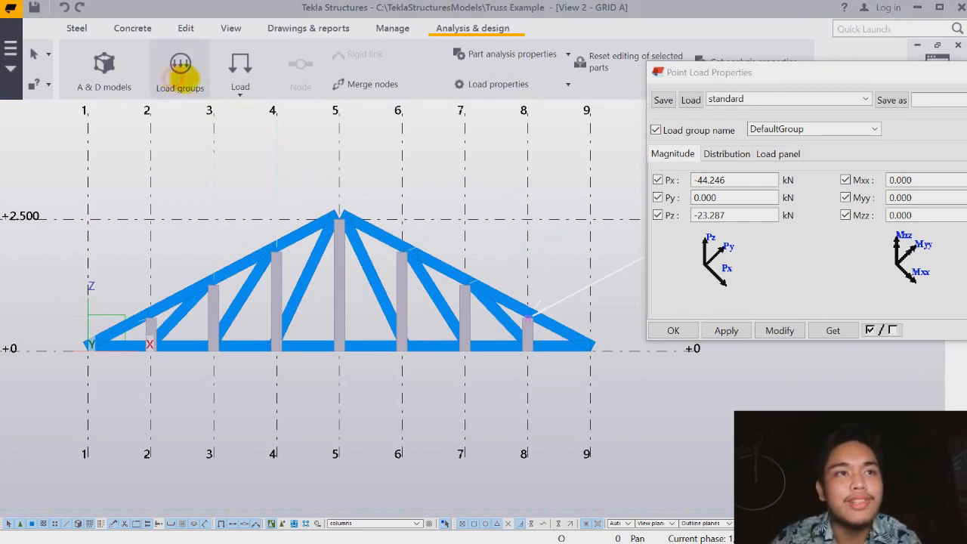
{"action": "left_click", "coordinate": [180, 75]}
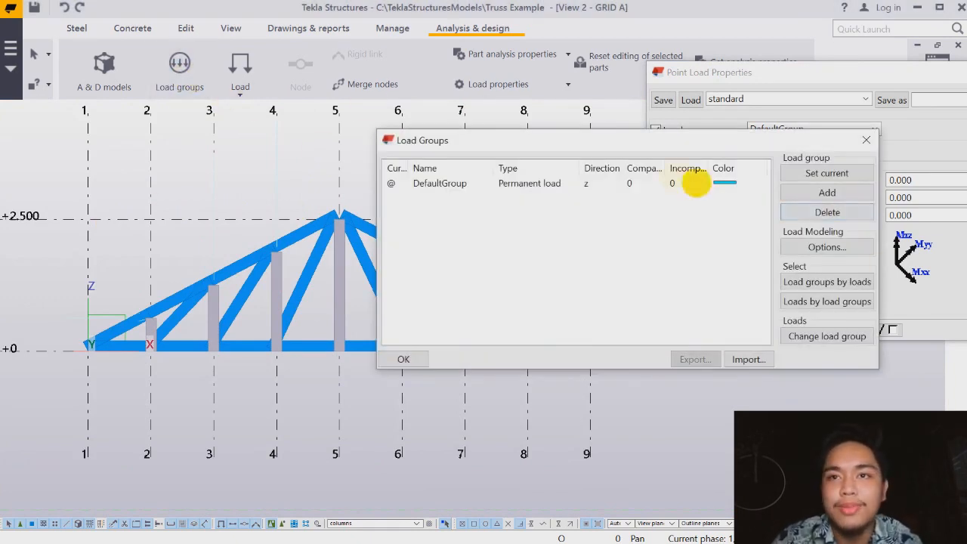
{"action": "left_click", "coordinate": [719, 183]}
{"action": "left_click", "coordinate": [728, 182]}
{"action": "left_click", "coordinate": [719, 197]}
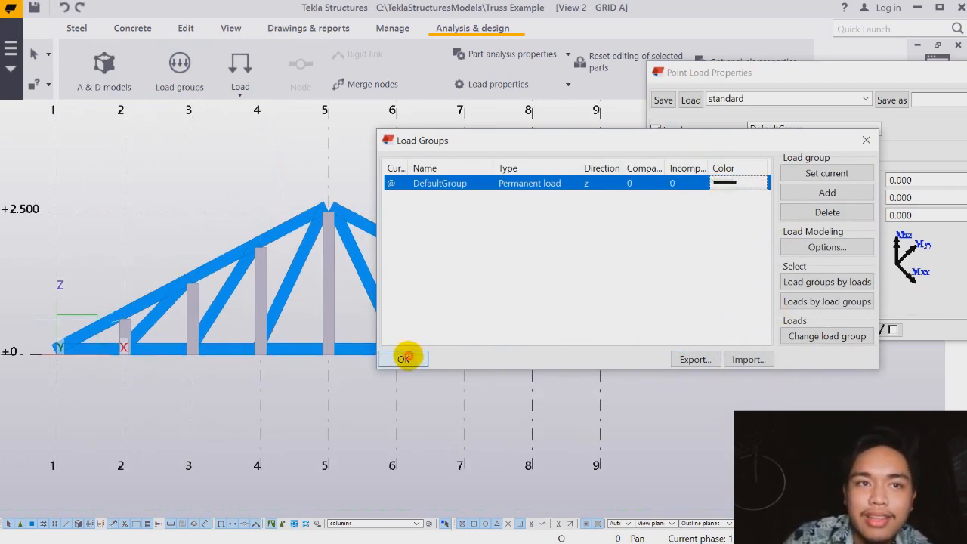
{"action": "left_click", "coordinate": [409, 359]}
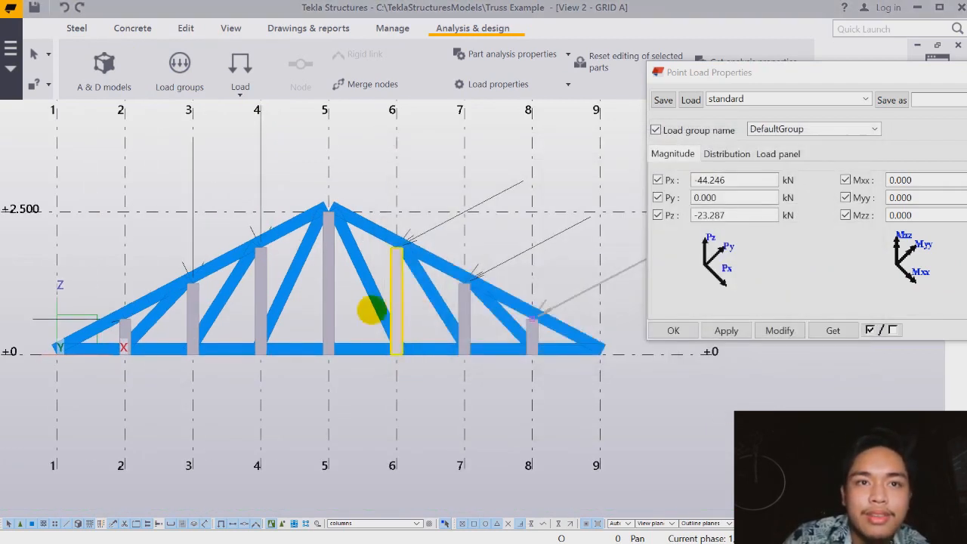
{"action": "middle_click_drag", "start_coordinate": [229, 202], "coordinate": [330, 189]}
{"action": "middle_click_drag", "start_coordinate": [425, 170], "coordinate": [330, 177]}
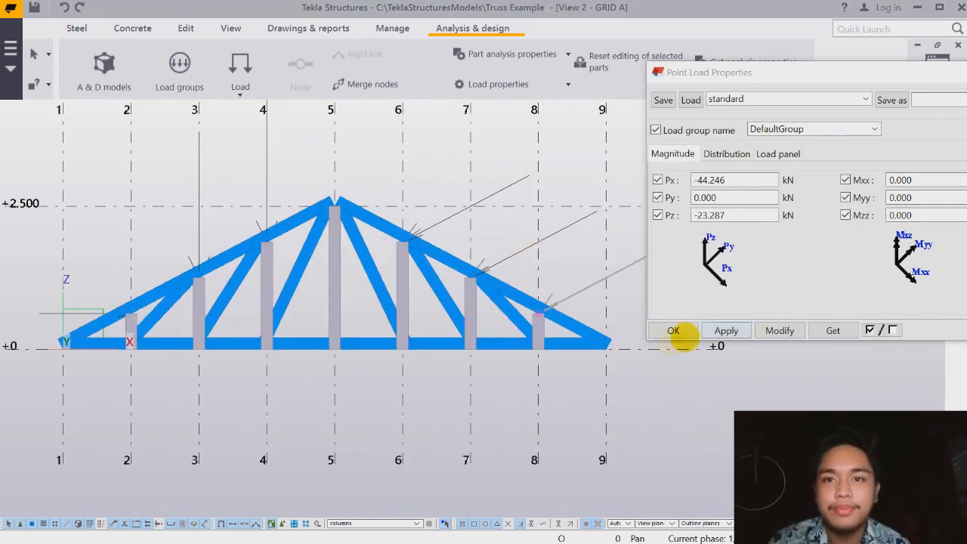
{"action": "left_click", "coordinate": [669, 331]}
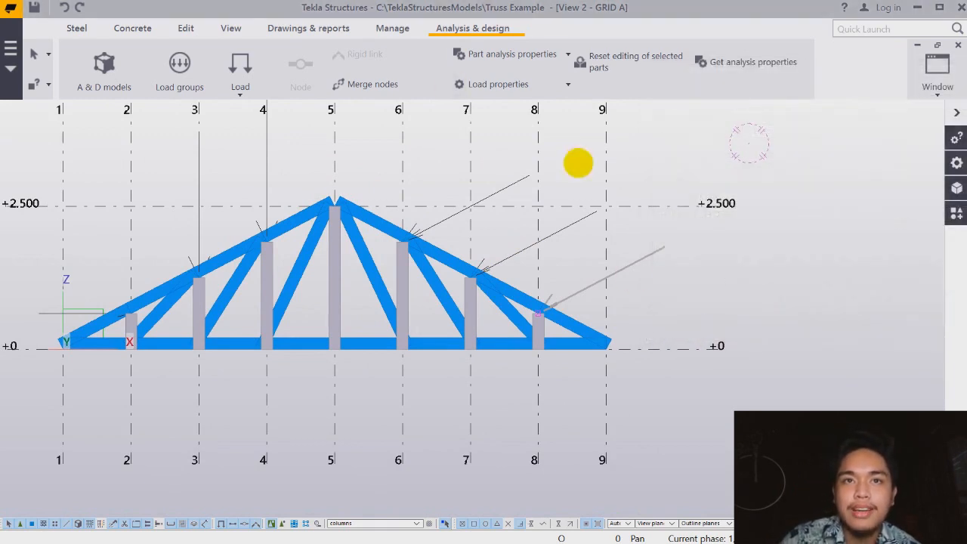
{"action": "middle_click_drag", "start_coordinate": [578, 162], "coordinate": [645, 158]}
{"action": "middle_click_drag", "start_coordinate": [816, 136], "coordinate": [924, 112]}
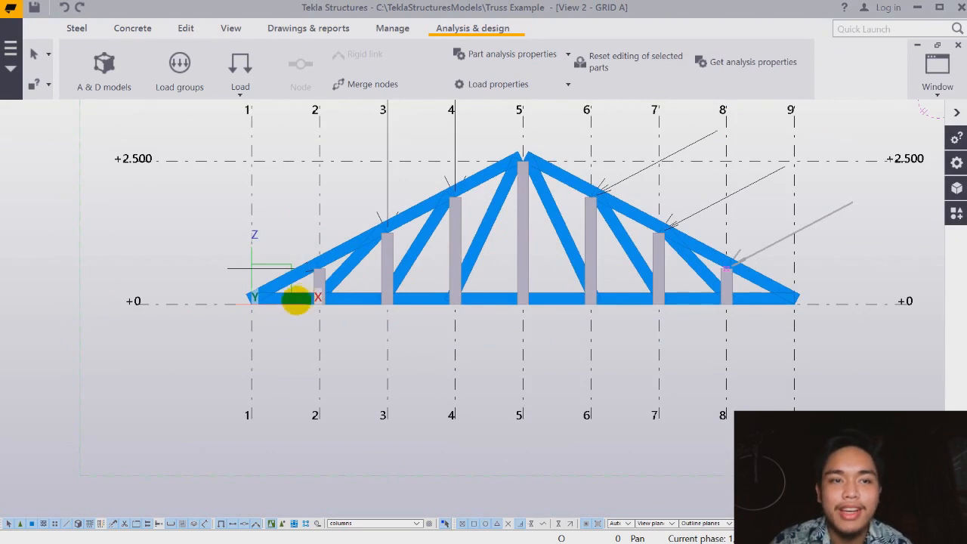
{"action": "scroll", "coordinate": [296, 301], "scroll_direction": "up", "scroll_amount": 2}
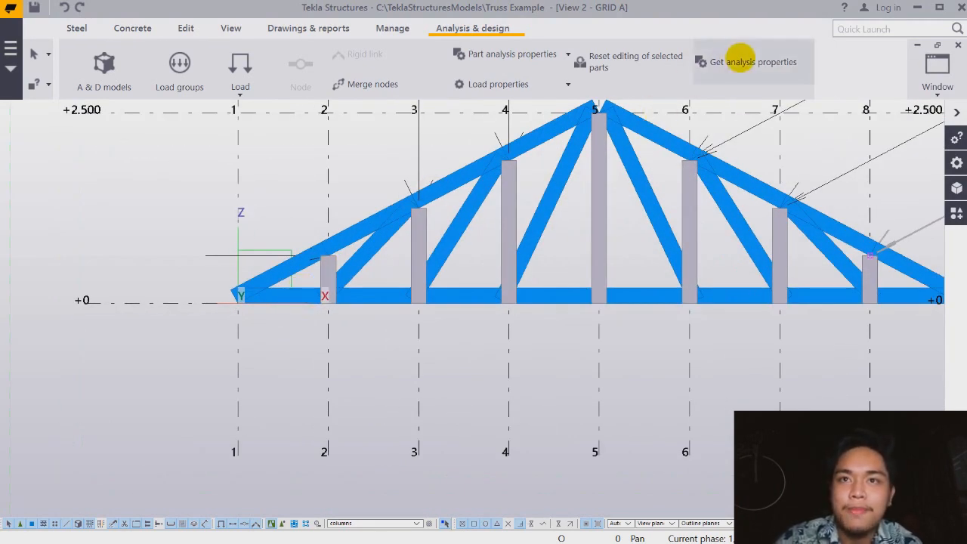
Step: Set the selection filter to standard
{"action": "left_click", "coordinate": [306, 298]}
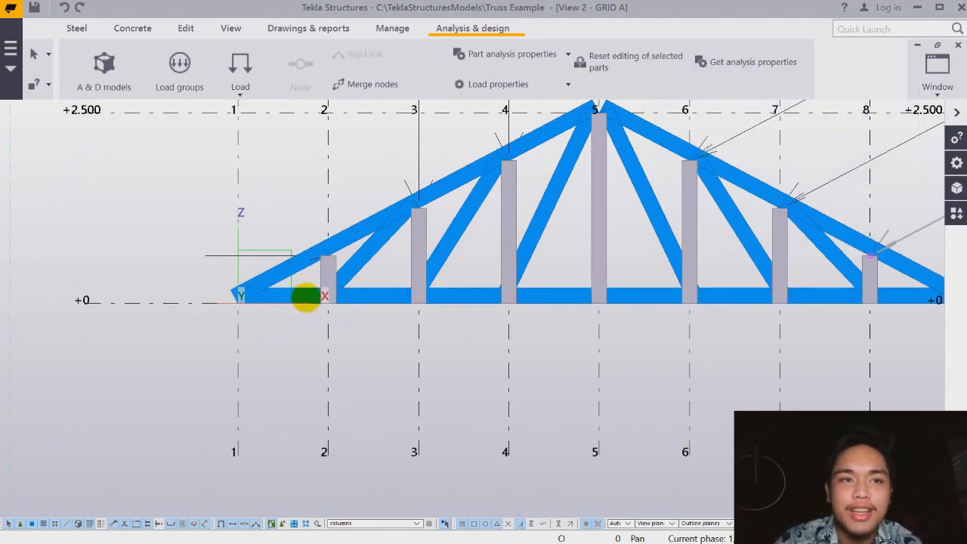
{"action": "middle_click_drag", "start_coordinate": [297, 344], "coordinate": [269, 312]}
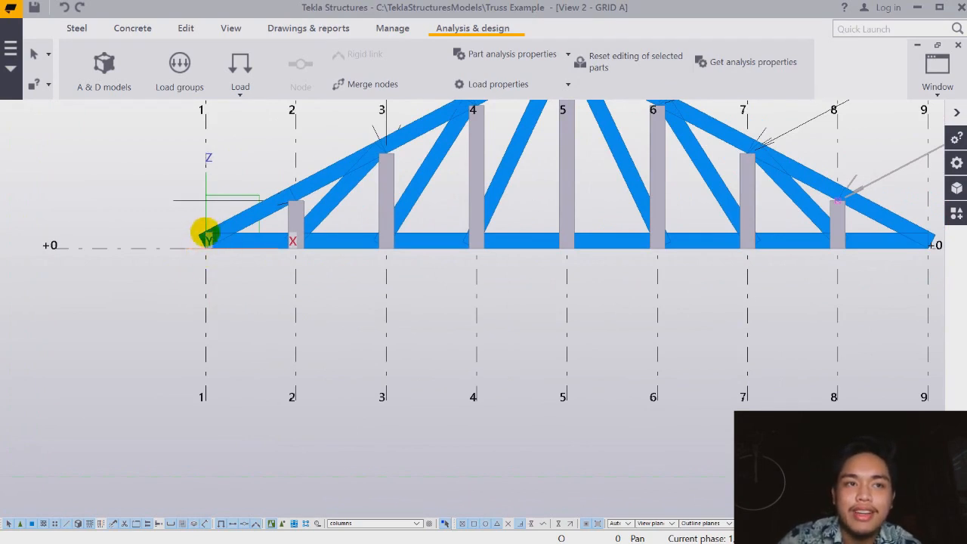
{"action": "middle_click_drag", "start_coordinate": [445, 248], "coordinate": [332, 266]}
{"action": "middle_click_drag", "start_coordinate": [399, 235], "coordinate": [564, 238]}
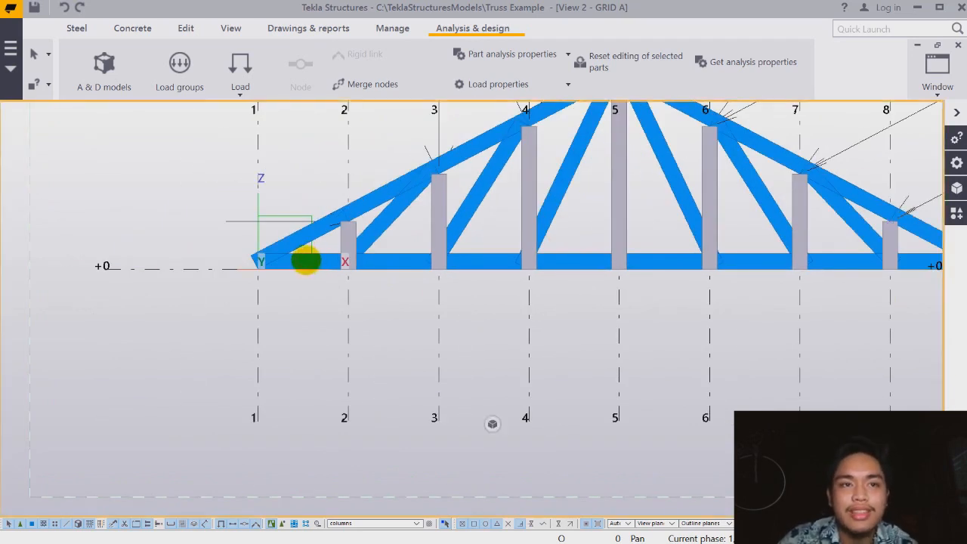
{"action": "middle_click_drag", "start_coordinate": [337, 262], "coordinate": [262, 293]}
{"action": "scroll", "coordinate": [249, 292], "scroll_direction": "down", "scroll_amount": 2}
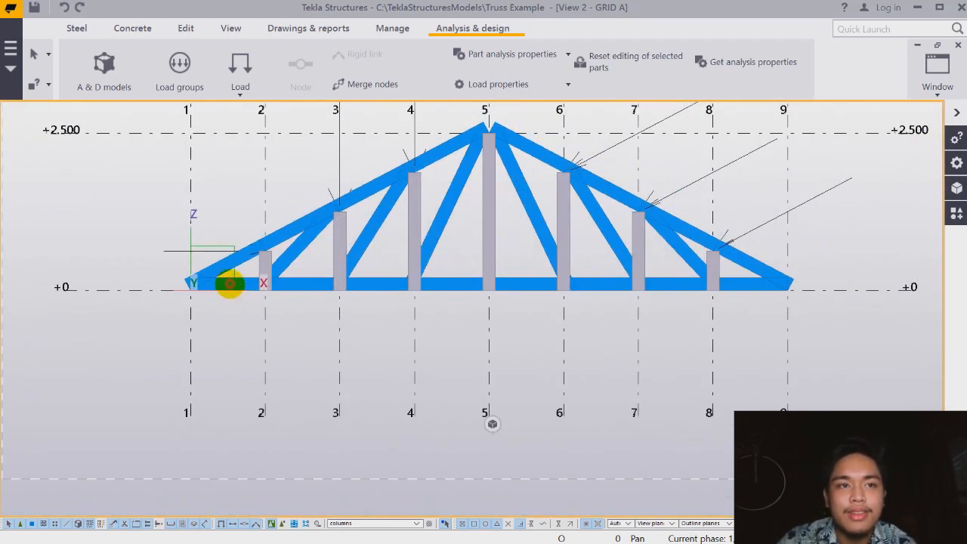
{"action": "left_click", "coordinate": [391, 522]}
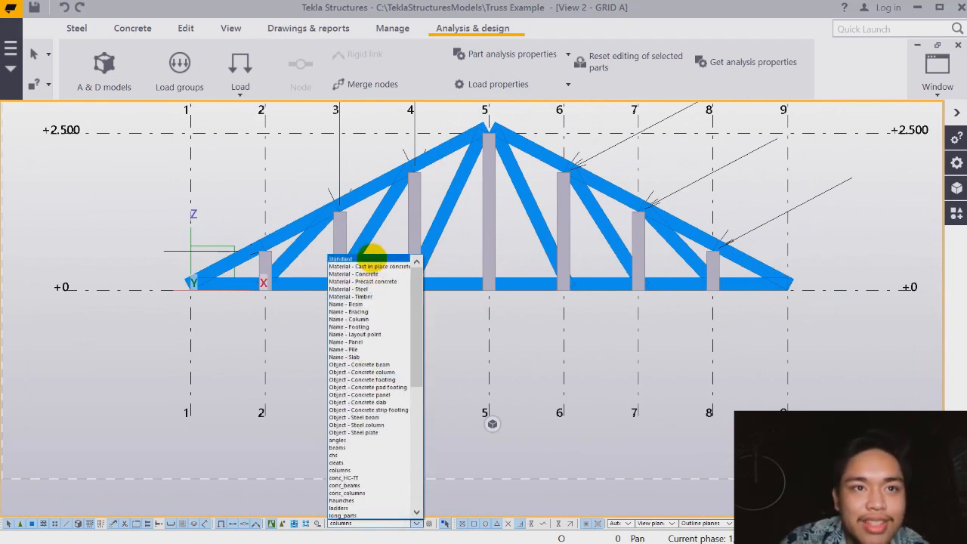
{"action": "left_click", "coordinate": [364, 259]}
{"action": "scroll", "coordinate": [568, 326], "scroll_direction": "down", "scroll_amount": 1}
{"action": "left_click_drag", "start_coordinate": [788, 335], "coordinate": [207, 134]}
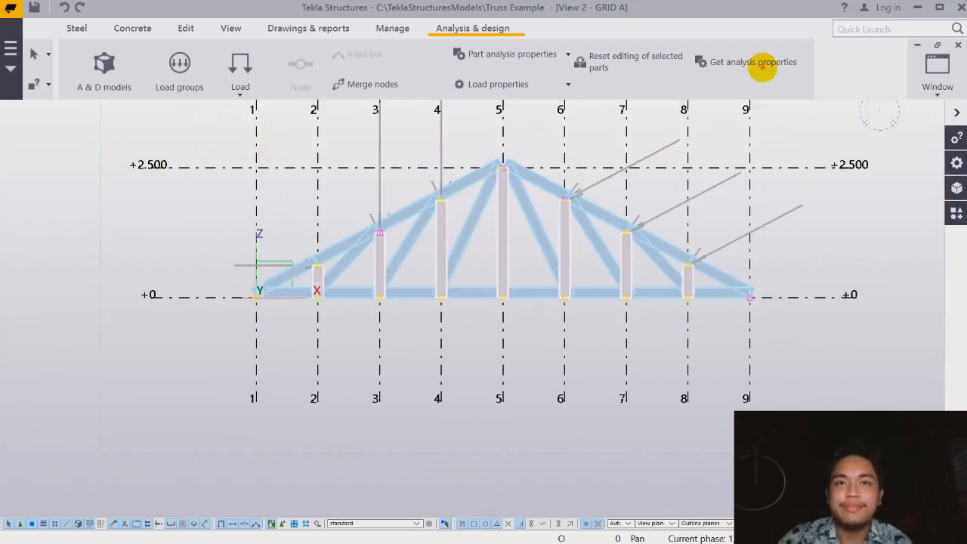
{"action": "left_click", "coordinate": [762, 67]}
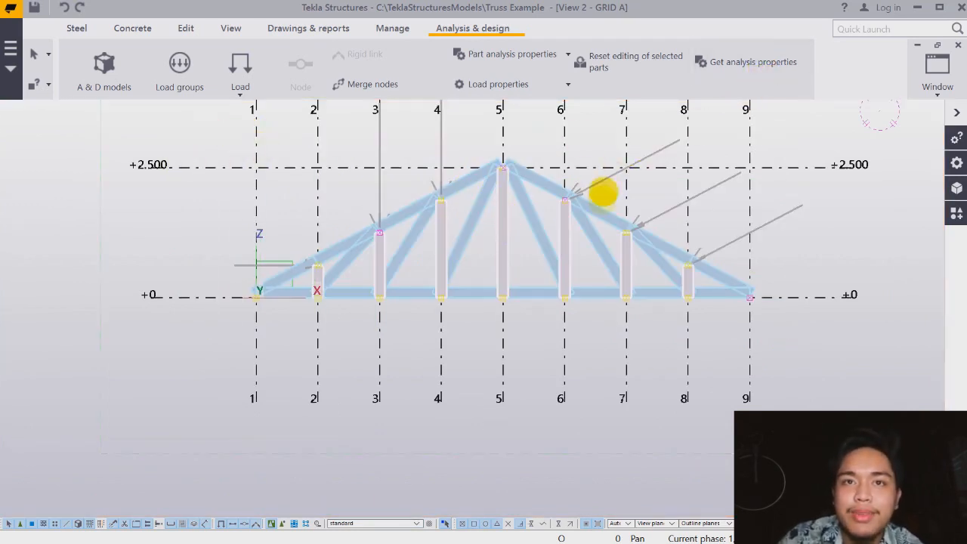
{"action": "left_click", "coordinate": [602, 212]}
{"action": "double_click", "coordinate": [602, 212]}
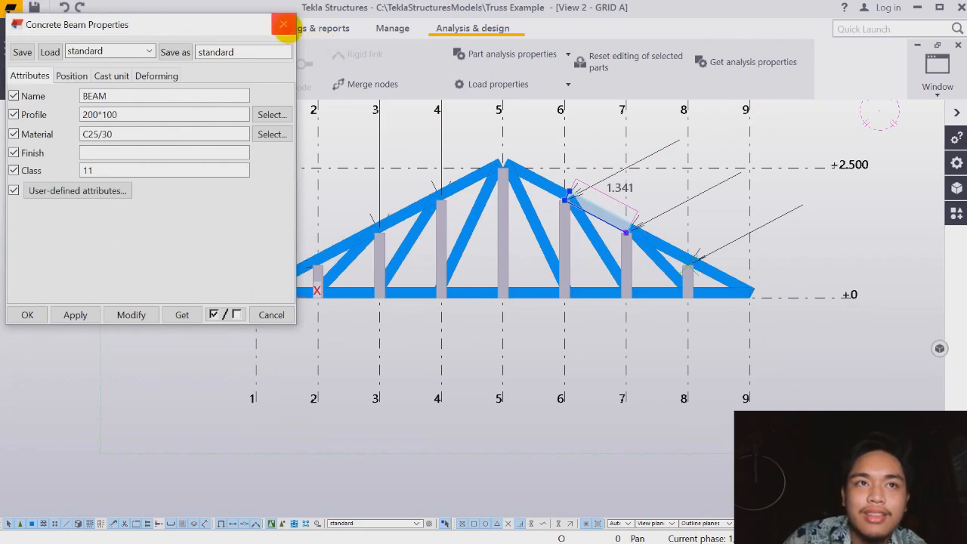
{"action": "left_click", "coordinate": [284, 25]}
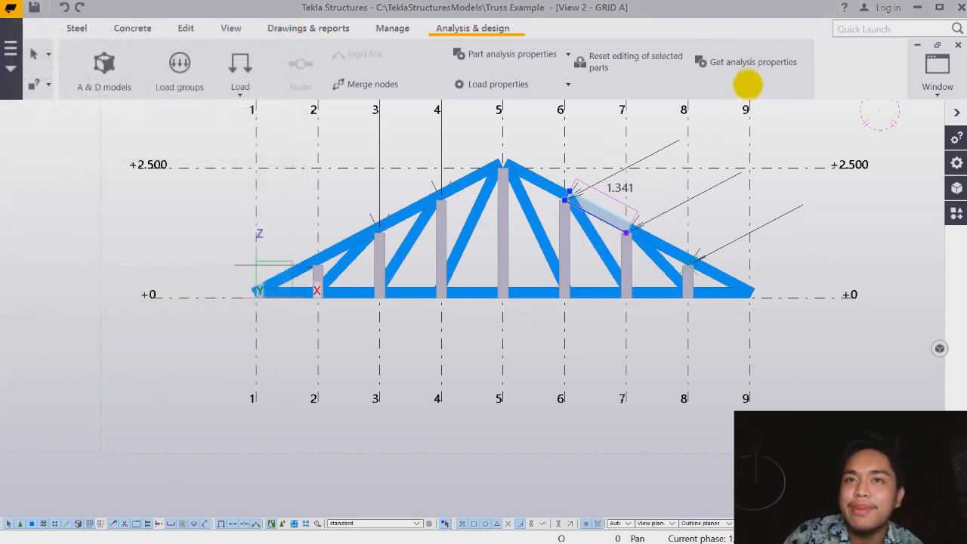
Step: Set both the start and end releases in the concrete beam analysis properties to the fully fixed connected type
{"action": "left_click", "coordinate": [748, 74]}
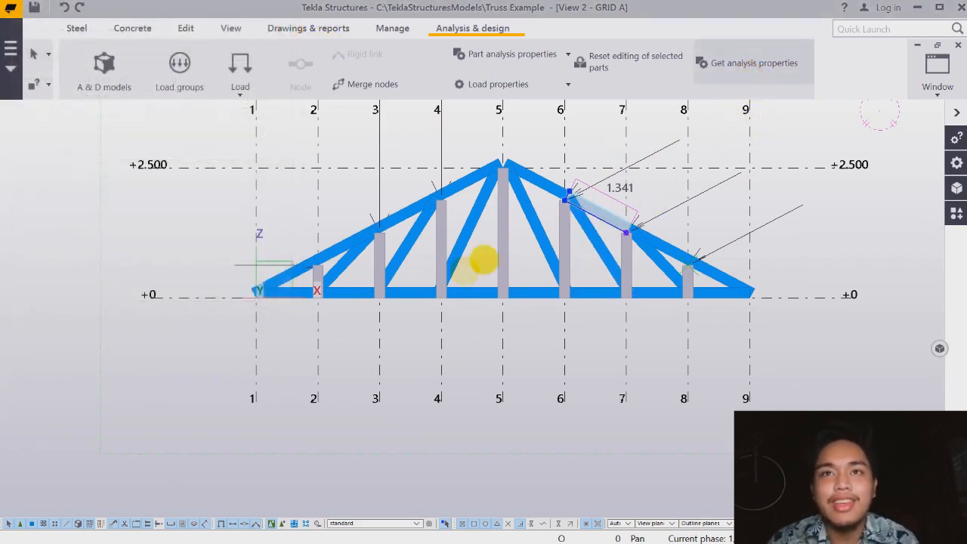
{"action": "left_click", "coordinate": [533, 240]}
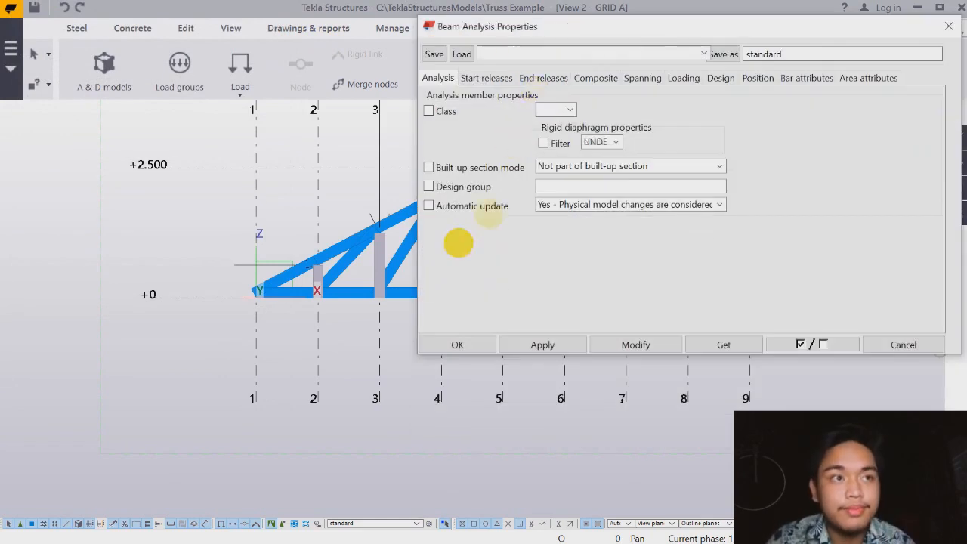
{"action": "left_click_drag", "start_coordinate": [566, 26], "coordinate": [233, 71]}
{"action": "left_click", "coordinate": [223, 283]}
{"action": "left_click", "coordinate": [258, 153]}
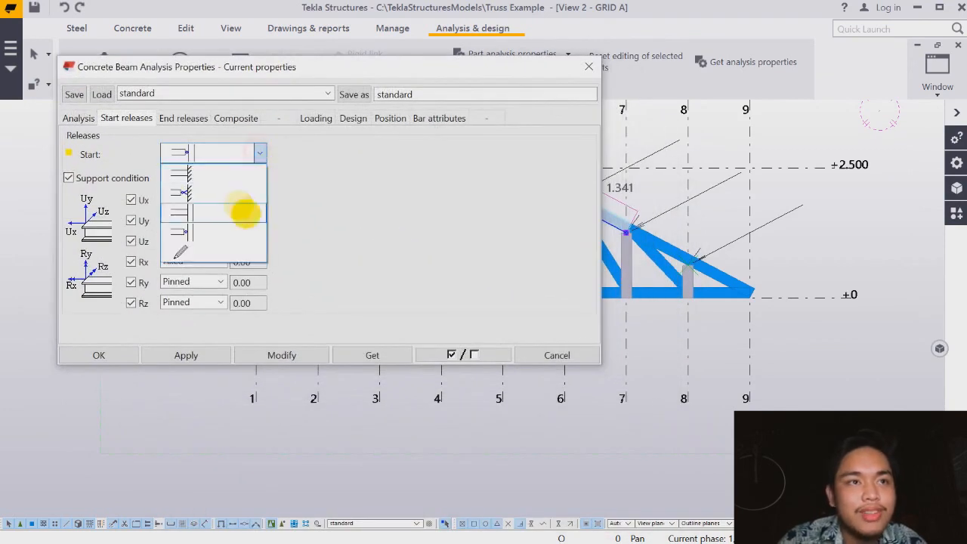
{"action": "left_click", "coordinate": [235, 206]}
{"action": "left_click", "coordinate": [183, 118]}
{"action": "left_click", "coordinate": [259, 152]}
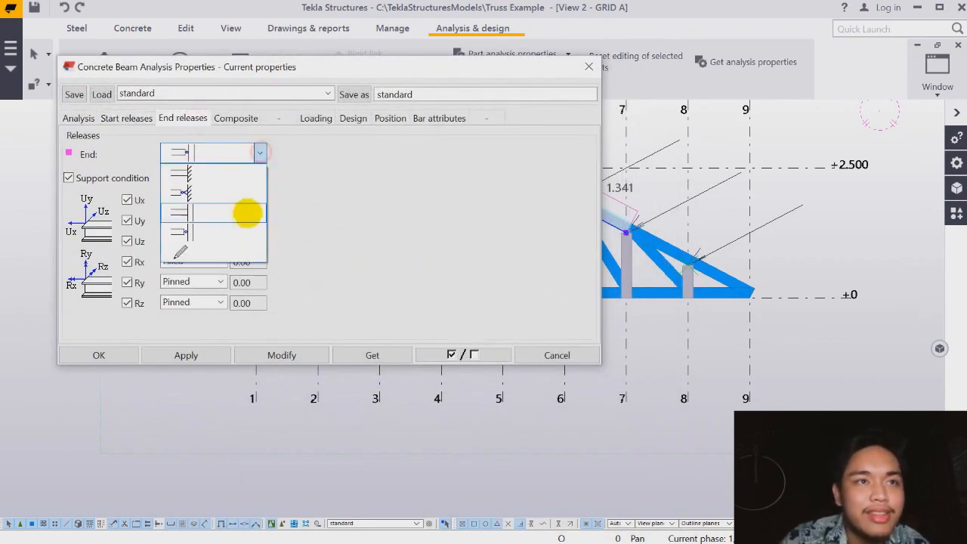
{"action": "left_click", "coordinate": [234, 215]}
Step: Apply the fixed connected end releases to all members of the truss and close the analysis properties
{"action": "left_click_drag", "start_coordinate": [385, 61], "coordinate": [547, 324]}
{"action": "left_click_drag", "start_coordinate": [771, 300], "coordinate": [210, 136]}
{"action": "left_click_drag", "start_coordinate": [445, 325], "coordinate": [378, 124]}
{"action": "left_click", "coordinate": [386, 419]}
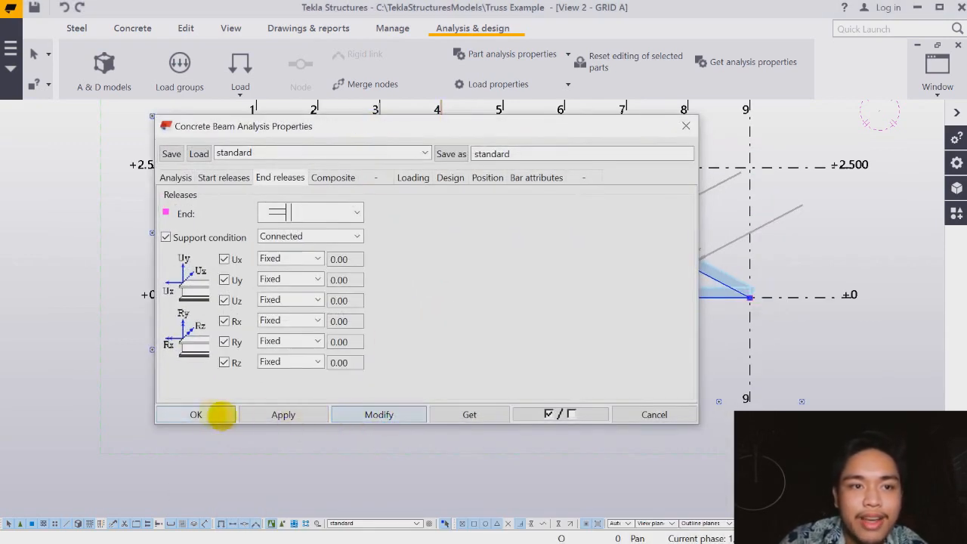
{"action": "left_click", "coordinate": [199, 415]}
{"action": "left_click", "coordinate": [385, 423]}
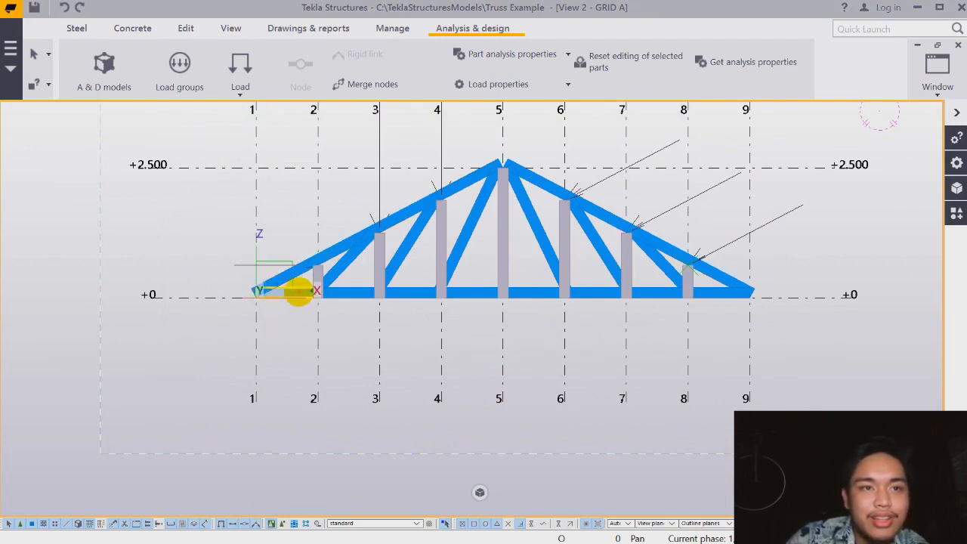
Step: Give the bottom chord beam between grid lines 1 and 2 a pinned support at its start on grid line 1
{"action": "left_click", "coordinate": [294, 291]}
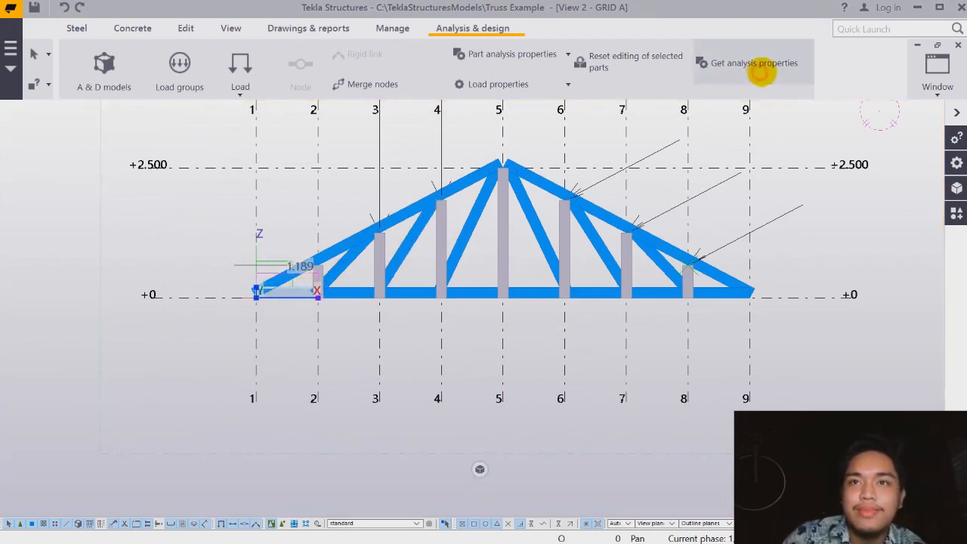
{"action": "left_click", "coordinate": [772, 65]}
{"action": "left_click_drag", "start_coordinate": [525, 115], "coordinate": [771, 59]}
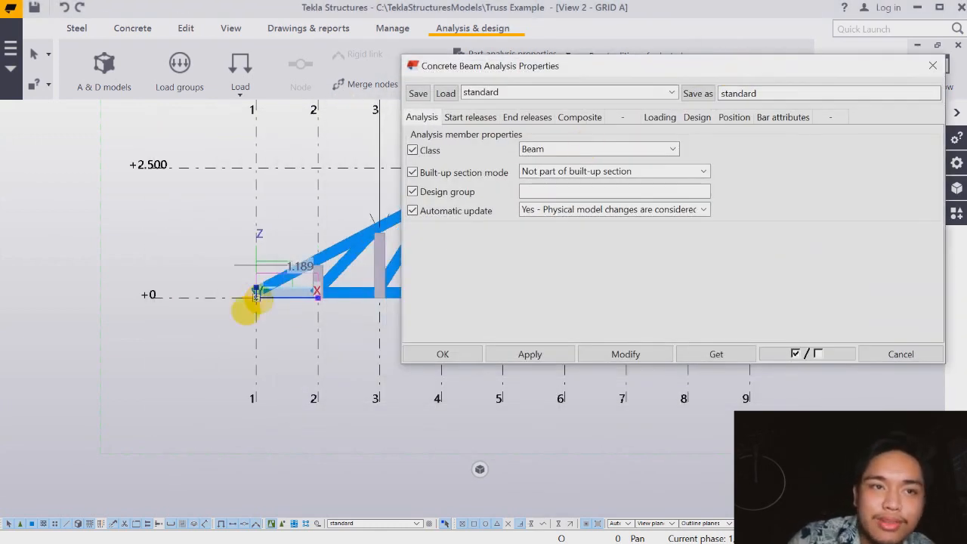
{"action": "left_click", "coordinate": [470, 117]}
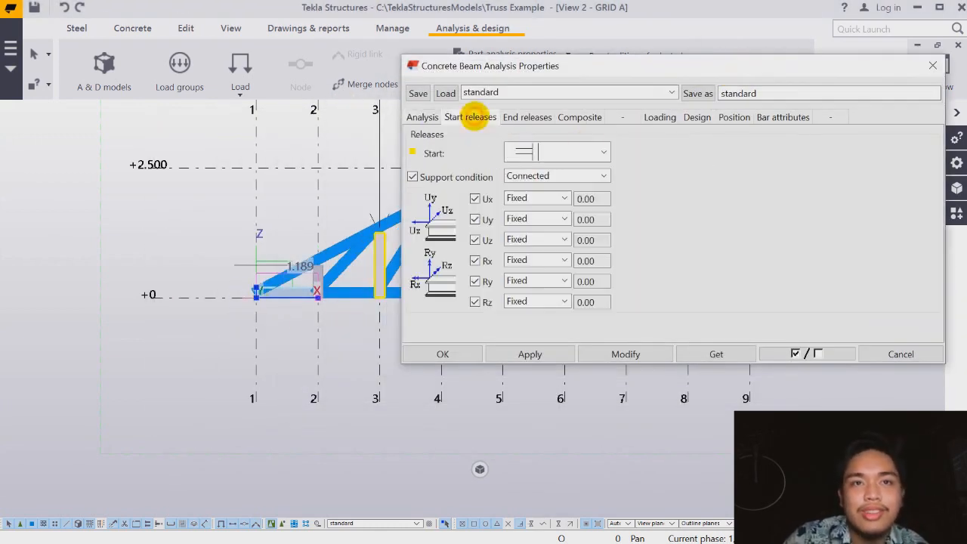
{"action": "scroll", "coordinate": [344, 301], "scroll_direction": "up", "scroll_amount": 5}
{"action": "left_click", "coordinate": [527, 117]}
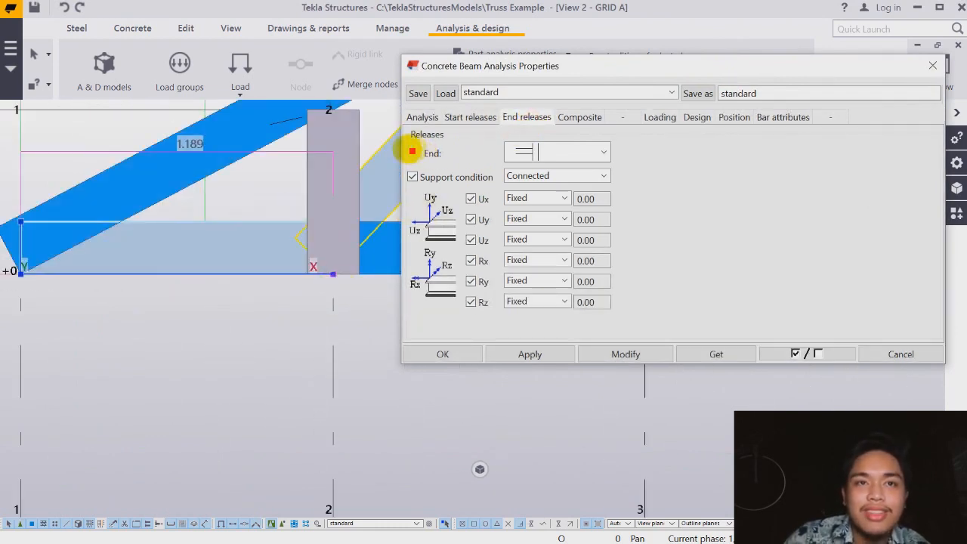
{"action": "left_click", "coordinate": [467, 120]}
{"action": "middle_click_drag", "start_coordinate": [81, 284], "coordinate": [183, 270]}
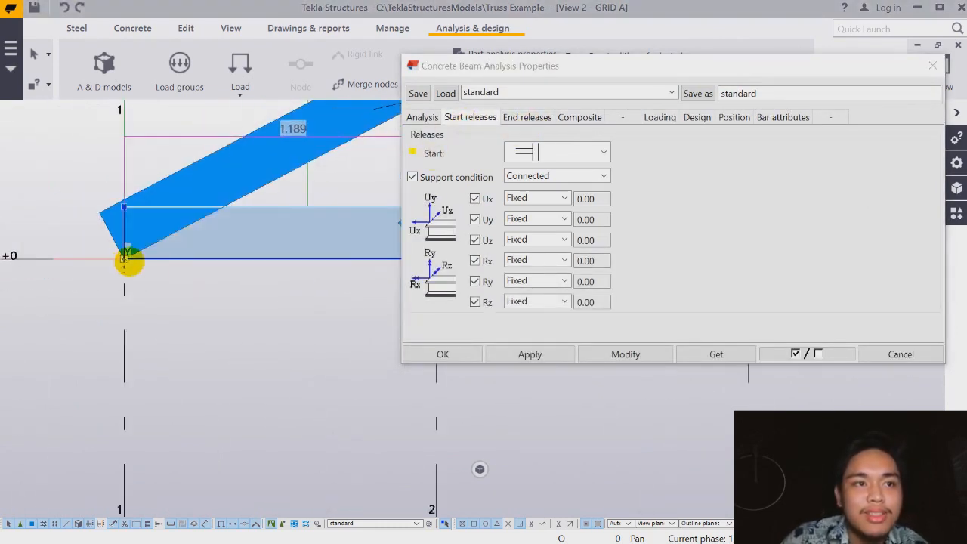
{"action": "left_click", "coordinate": [605, 152]}
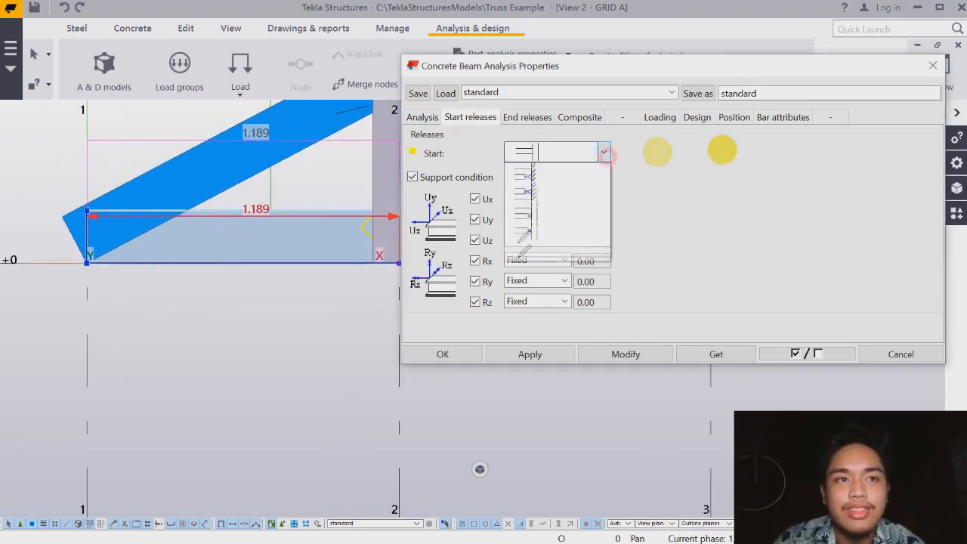
{"action": "left_click", "coordinate": [555, 195]}
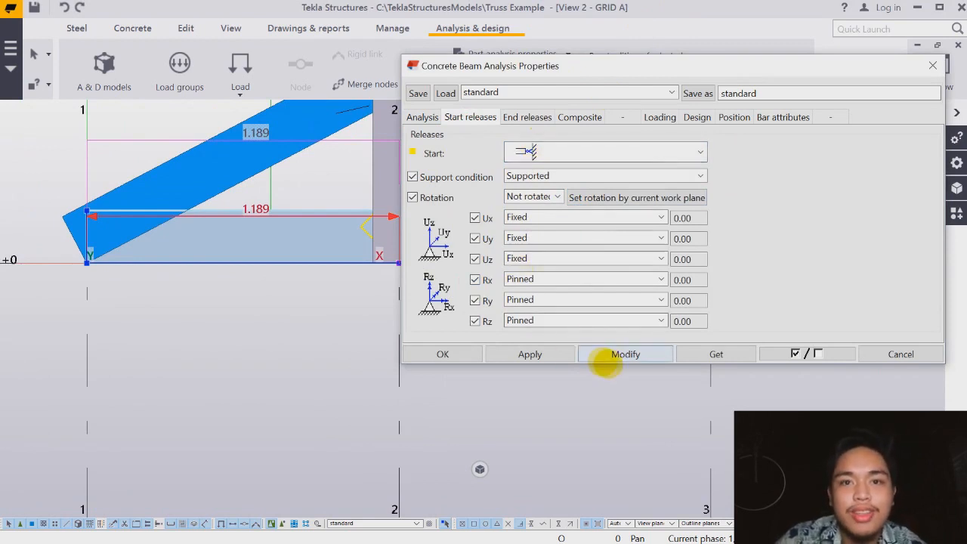
{"action": "left_click", "coordinate": [441, 350]}
Step: Set the start support condition of the bottom chord beam between grid lines 3 and 4 to Supported
{"action": "middle_click_drag", "start_coordinate": [473, 322], "coordinate": [314, 338]}
{"action": "scroll", "coordinate": [365, 318], "scroll_direction": "down", "scroll_amount": 8}
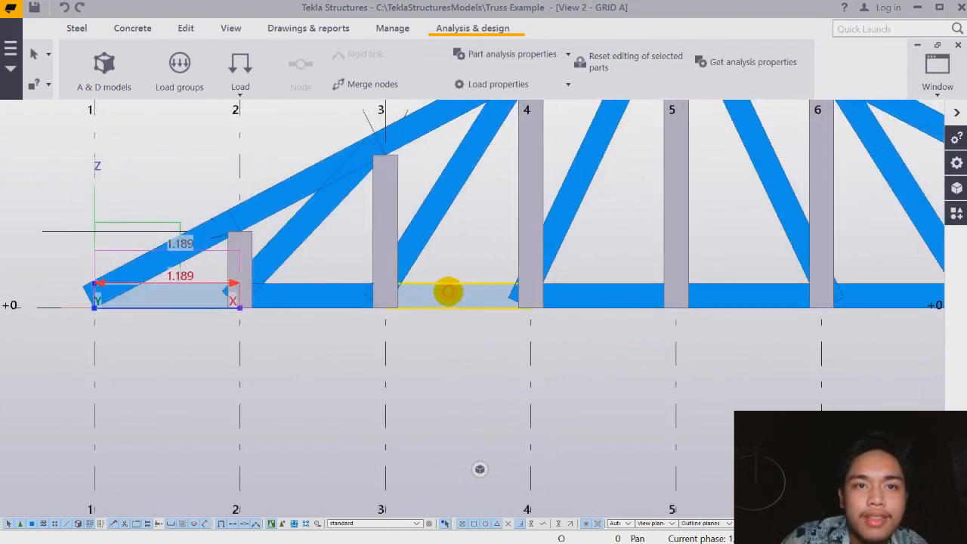
{"action": "left_click", "coordinate": [448, 292]}
{"action": "scroll", "coordinate": [390, 335], "scroll_direction": "down", "scroll_amount": 1}
{"action": "scroll", "coordinate": [383, 329], "scroll_direction": "up", "scroll_amount": 4}
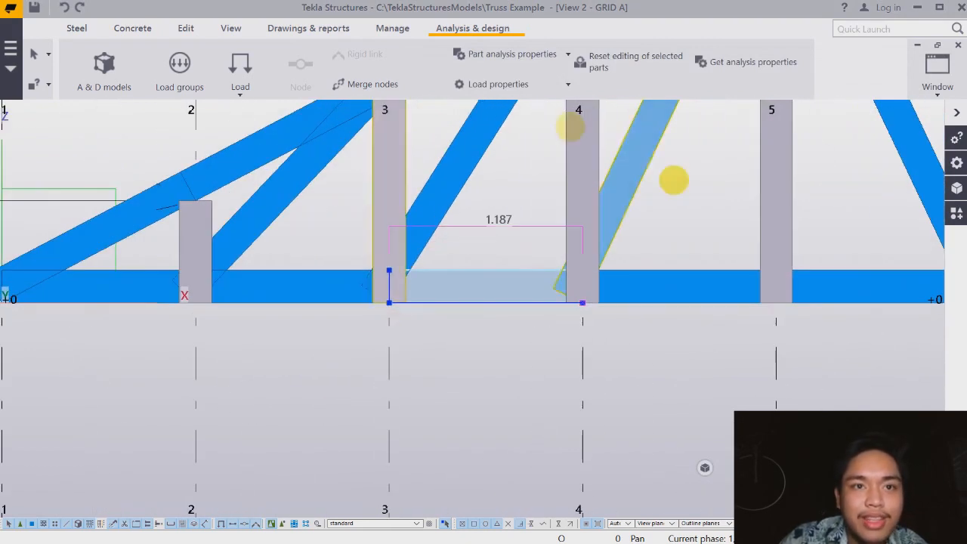
{"action": "left_click", "coordinate": [726, 66]}
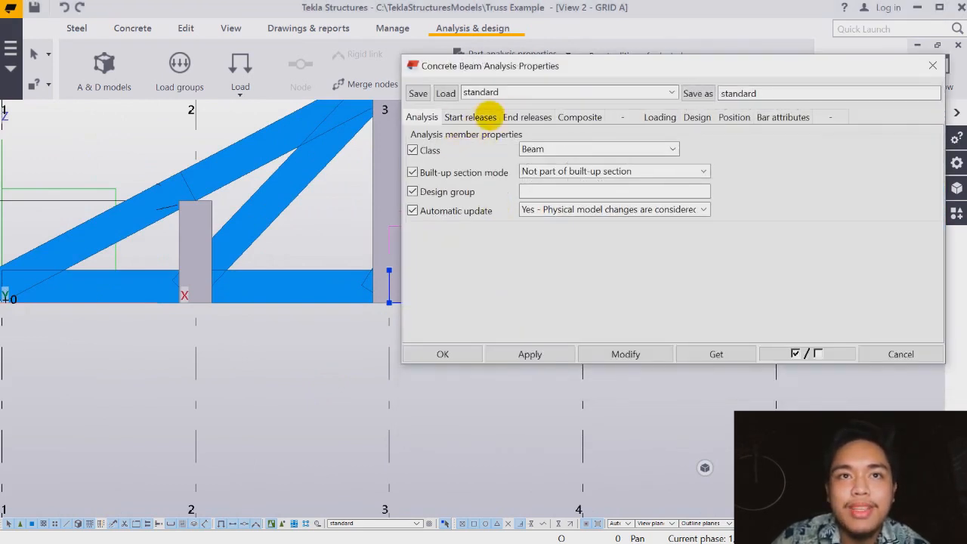
{"action": "left_click", "coordinate": [480, 116]}
{"action": "left_click_drag", "start_coordinate": [573, 66], "coordinate": [702, 37]}
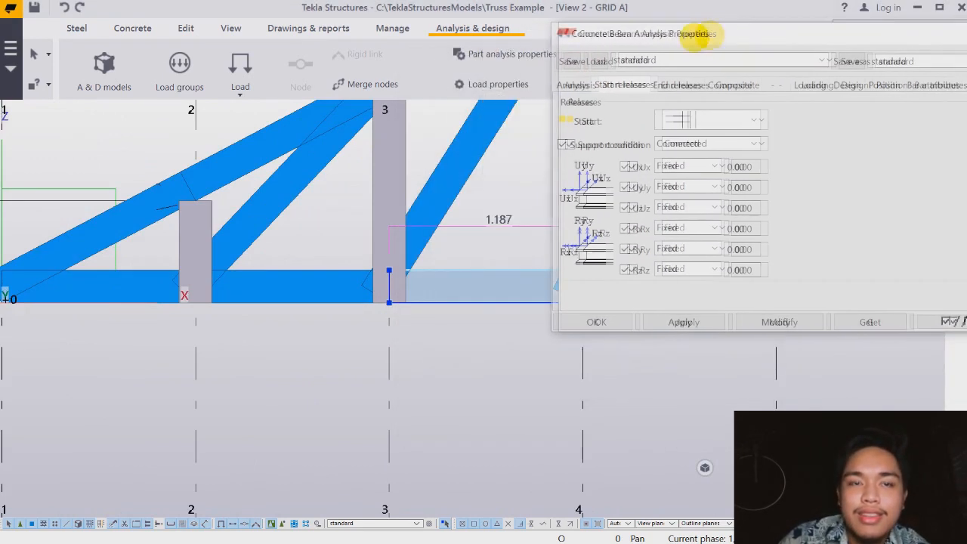
{"action": "left_click", "coordinate": [733, 123]}
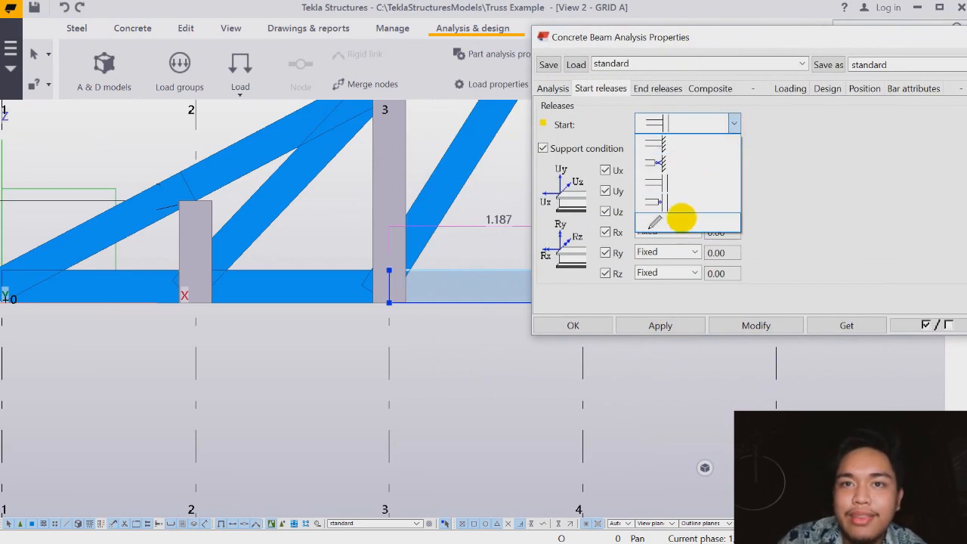
{"action": "left_click", "coordinate": [682, 221]}
{"action": "left_click", "coordinate": [699, 146]}
{"action": "left_click", "coordinate": [688, 171]}
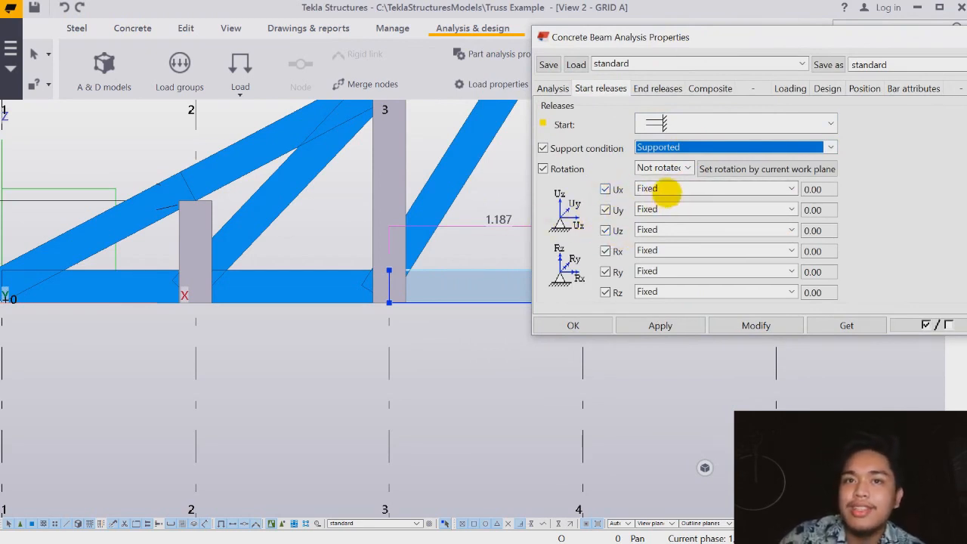
Step: Set the start translations Ux and Uy of the bottom chord beam between grid lines 3 and 4 to Free
{"action": "left_click", "coordinate": [668, 190]}
{"action": "left_click", "coordinate": [668, 201]}
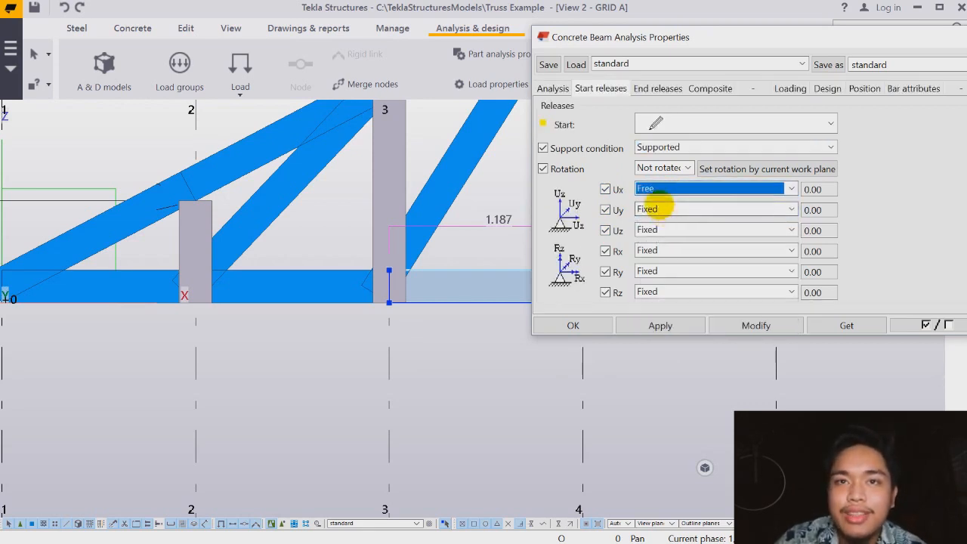
{"action": "left_click", "coordinate": [668, 208]}
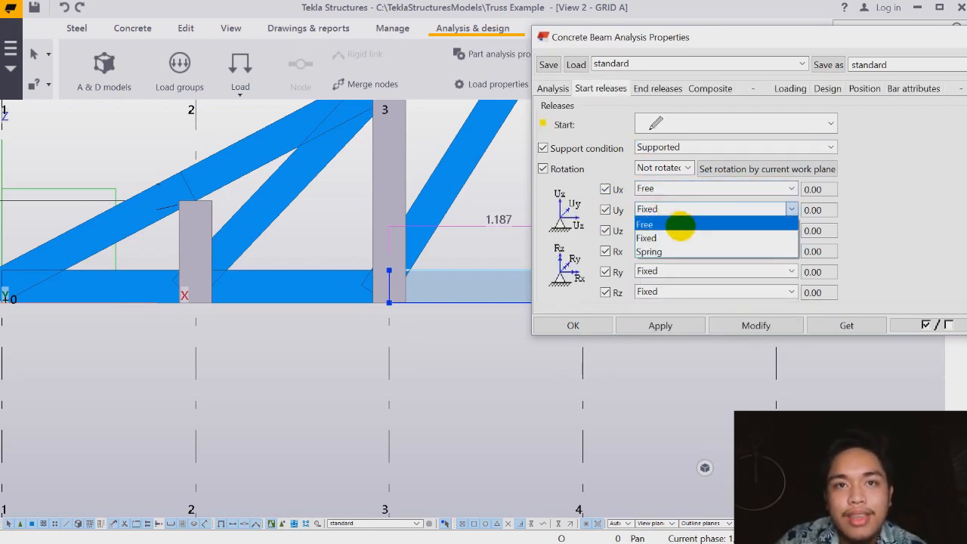
{"action": "left_click", "coordinate": [669, 226]}
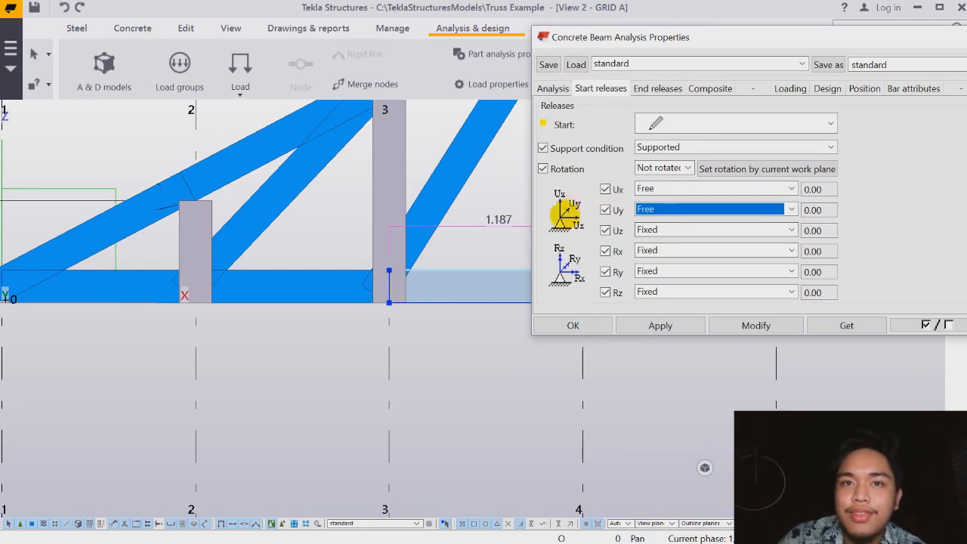
Step: Set the start rotations Rx, Ry and Rz of the bottom chord beam between grid lines 3 and 4 to Pinned
{"action": "left_click", "coordinate": [665, 251]}
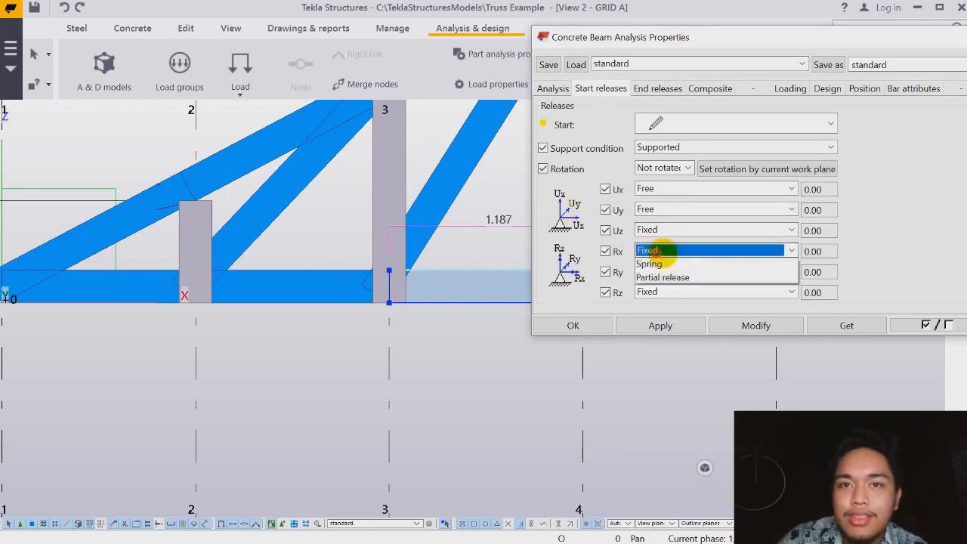
{"action": "left_click", "coordinate": [652, 266]}
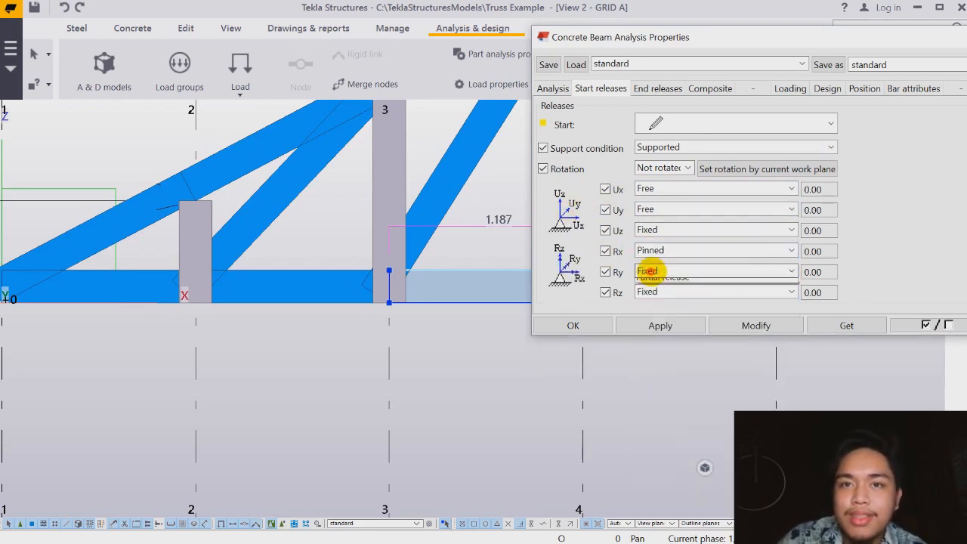
{"action": "left_click", "coordinate": [661, 271]}
{"action": "left_click", "coordinate": [650, 293]}
{"action": "left_click", "coordinate": [670, 295]}
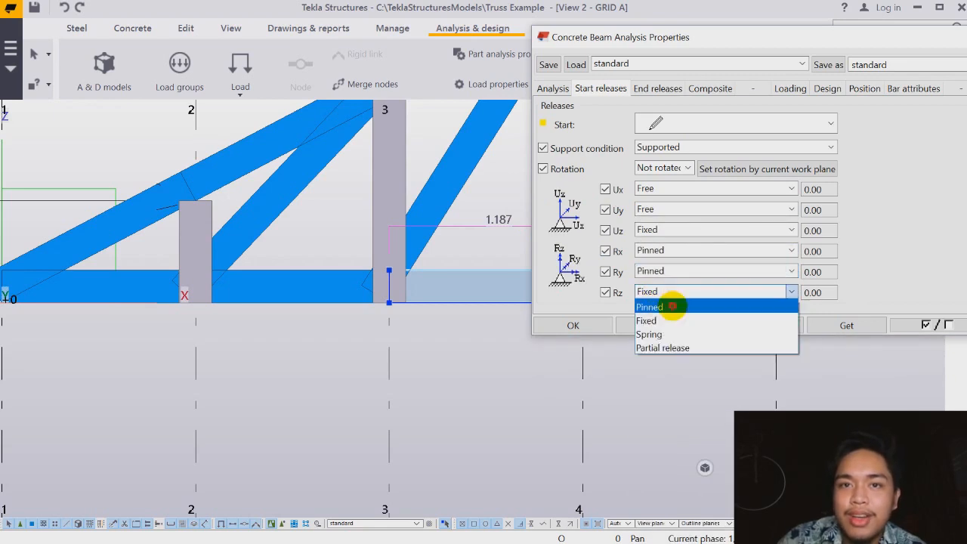
{"action": "left_click", "coordinate": [670, 304]}
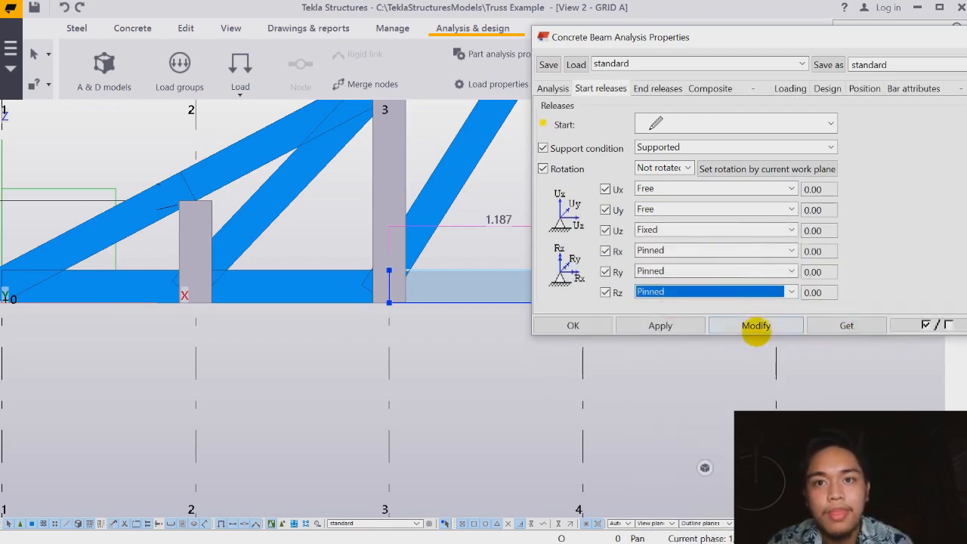
Step: Apply the pinned start support settings to the bottom chord beam between grid lines 3 and 4 and close its analysis properties
{"action": "left_click", "coordinate": [757, 325]}
{"action": "left_click", "coordinate": [573, 326]}
Step: Set the end support condition of the bottom chord beam between grid lines 8 and 9 to Supported
{"action": "middle_click_drag", "start_coordinate": [420, 270], "coordinate": [214, 236]}
{"action": "scroll", "coordinate": [214, 236], "scroll_direction": "down", "scroll_amount": 1}
{"action": "scroll", "coordinate": [499, 257], "scroll_direction": "down", "scroll_amount": 1}
{"action": "middle_click_drag", "start_coordinate": [535, 269], "coordinate": [398, 317]}
{"action": "left_click", "coordinate": [707, 294]}
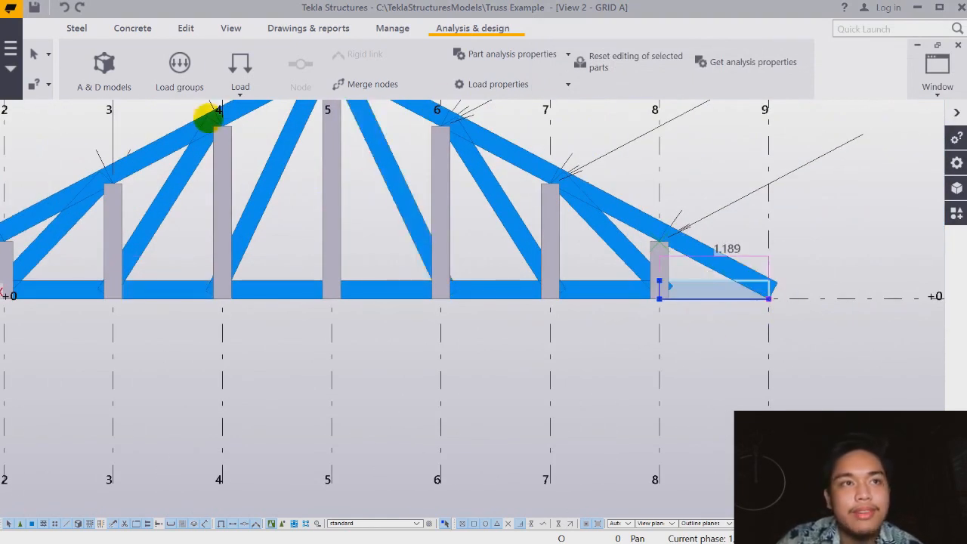
{"action": "left_click", "coordinate": [737, 76]}
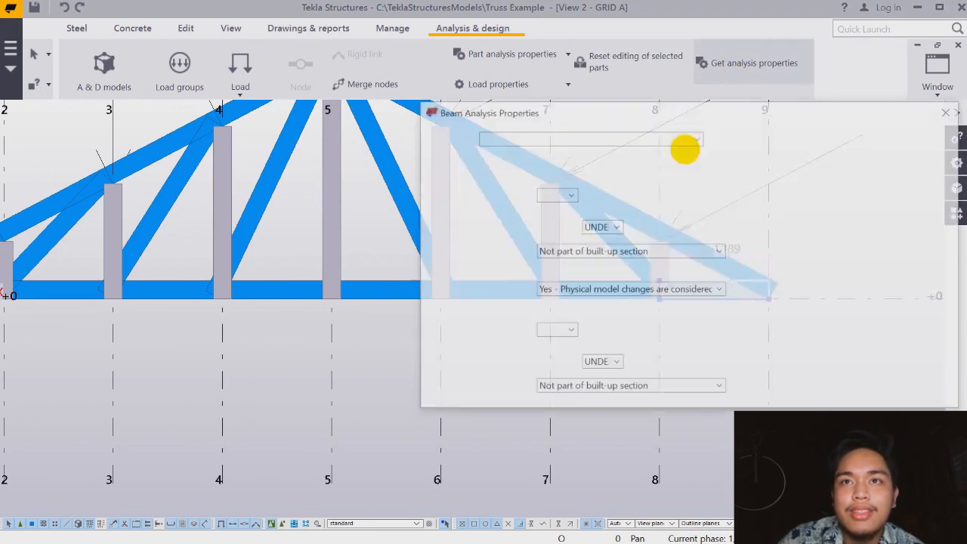
{"action": "left_click", "coordinate": [543, 88]}
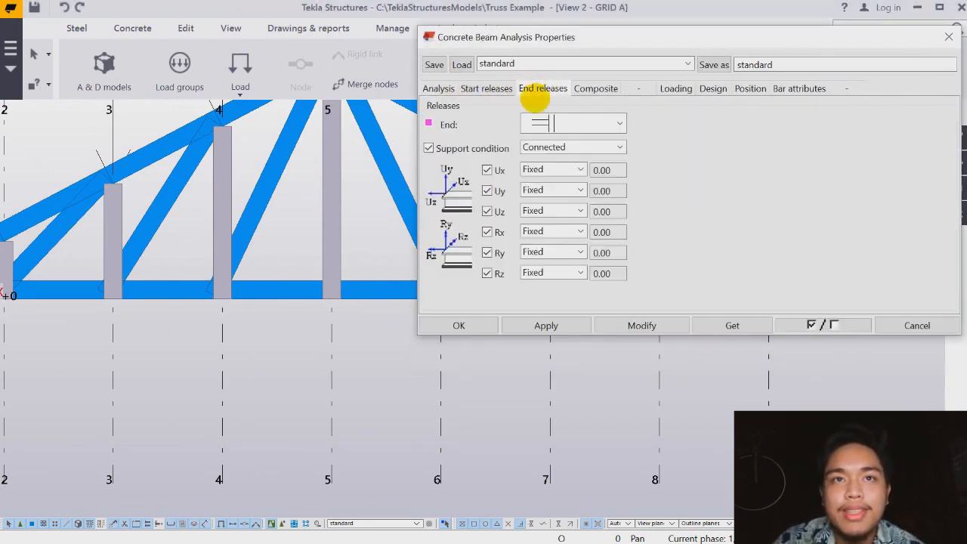
{"action": "left_click_drag", "start_coordinate": [613, 35], "coordinate": [335, 112]}
{"action": "left_click", "coordinate": [300, 192]}
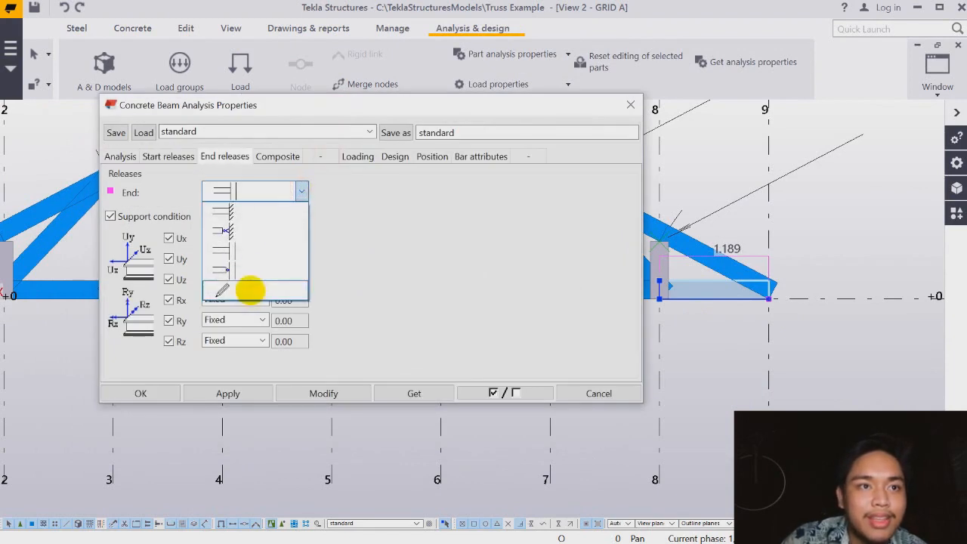
{"action": "left_click", "coordinate": [250, 282]}
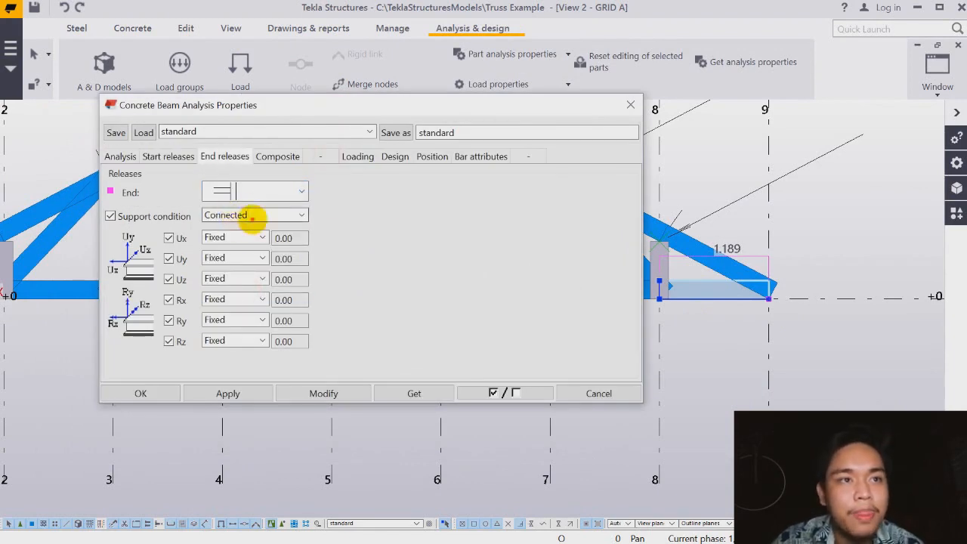
{"action": "left_click", "coordinate": [254, 215]}
{"action": "left_click", "coordinate": [254, 243]}
Step: Set the end translations Ux and Uy of the bottom chord beam between grid lines 8 and 9 to Free
{"action": "left_click", "coordinate": [268, 193]}
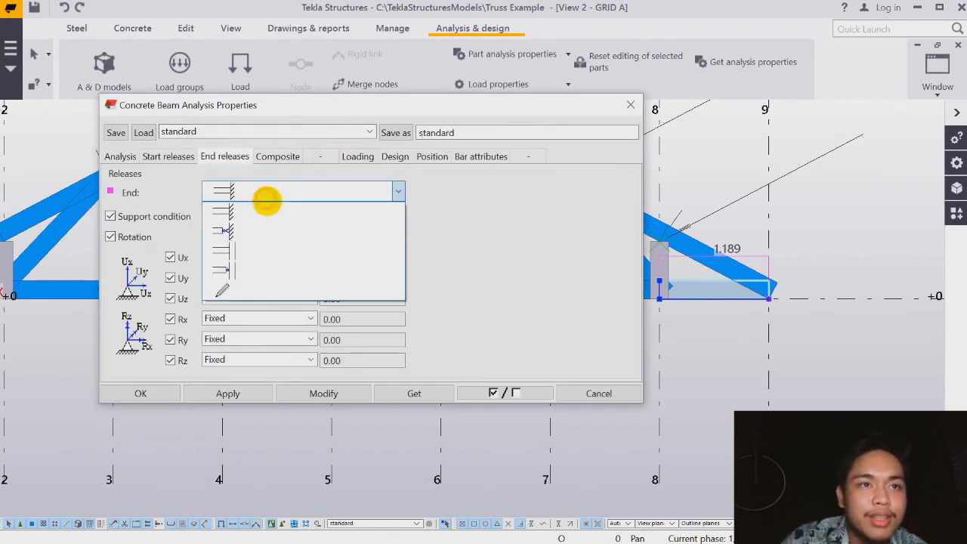
{"action": "left_click", "coordinate": [240, 279]}
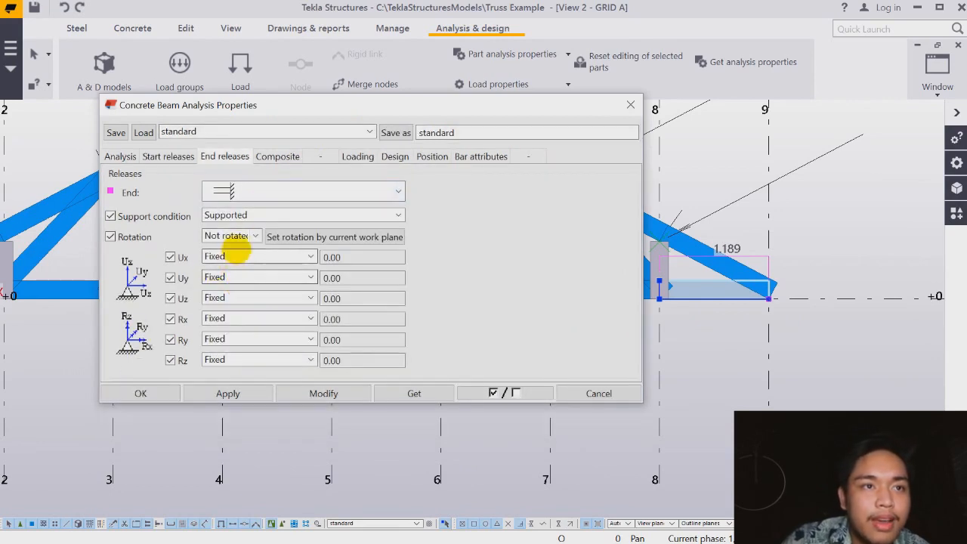
{"action": "left_click", "coordinate": [231, 257]}
{"action": "left_click", "coordinate": [240, 272]}
{"action": "left_click", "coordinate": [243, 277]}
{"action": "left_click", "coordinate": [248, 291]}
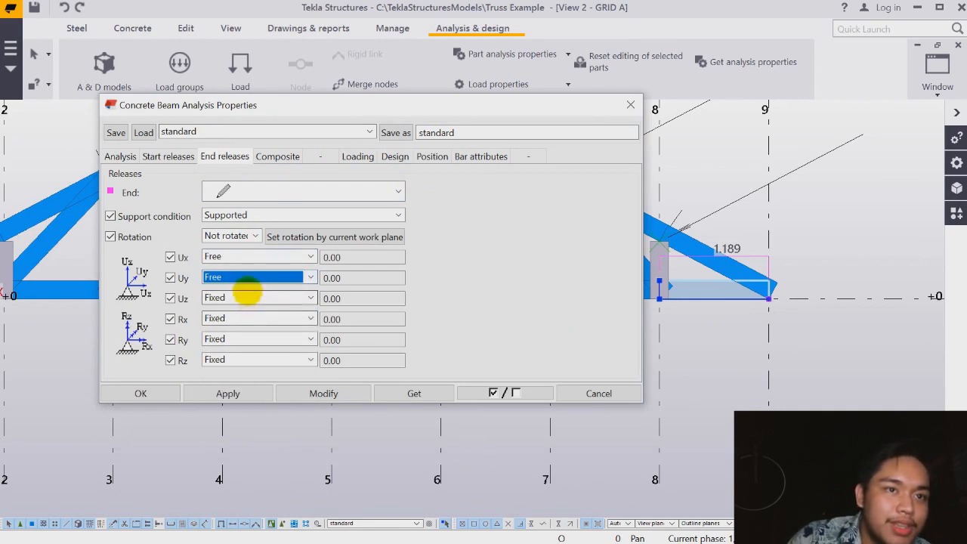
Step: Set the end rotations Rx, Ry and Rz of the beam between grid lines 8 and 9 to Pinned and apply the changes
{"action": "left_click", "coordinate": [237, 319]}
{"action": "left_click", "coordinate": [242, 334]}
{"action": "left_click", "coordinate": [249, 340]}
{"action": "left_click", "coordinate": [234, 353]}
{"action": "left_click", "coordinate": [235, 360]}
{"action": "left_click", "coordinate": [242, 371]}
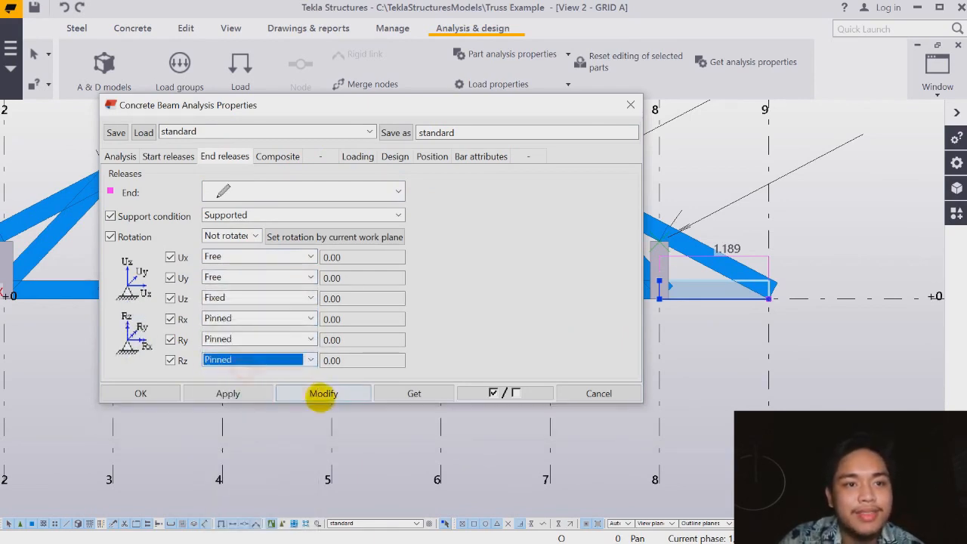
{"action": "left_click", "coordinate": [323, 394]}
{"action": "left_click", "coordinate": [140, 393]}
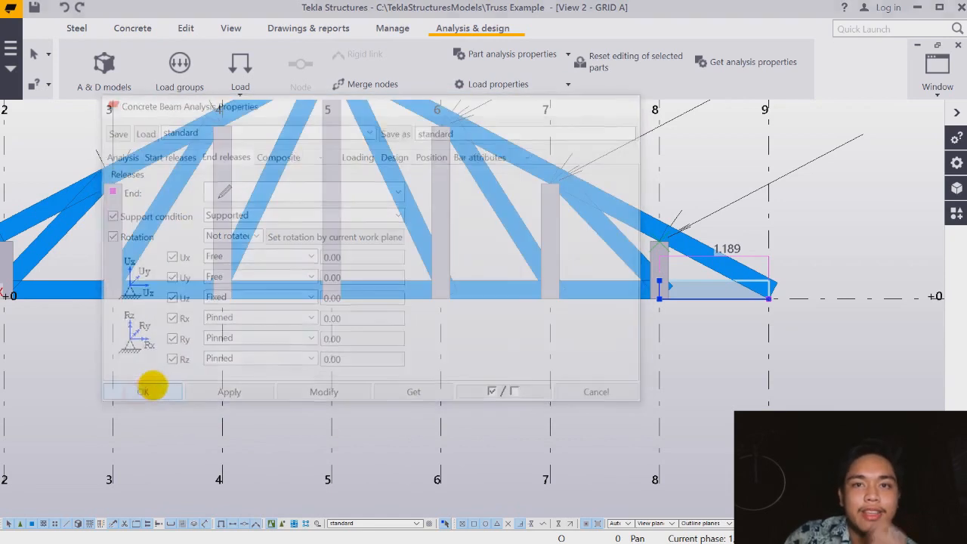
{"action": "left_click", "coordinate": [441, 367]}
Step: Create an analysis model of the full model with SAP2000 19.0 (1.533) as the analysis application
{"action": "scroll", "coordinate": [469, 356], "scroll_direction": "down", "scroll_amount": 2}
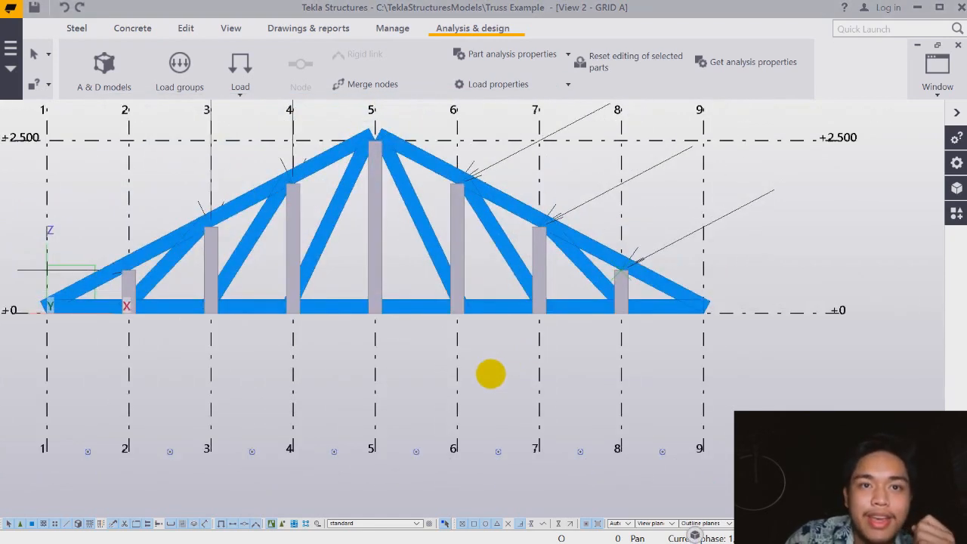
{"action": "middle_click_drag", "start_coordinate": [490, 374], "coordinate": [534, 371]}
{"action": "scroll", "coordinate": [486, 319], "scroll_direction": "down", "scroll_amount": 1}
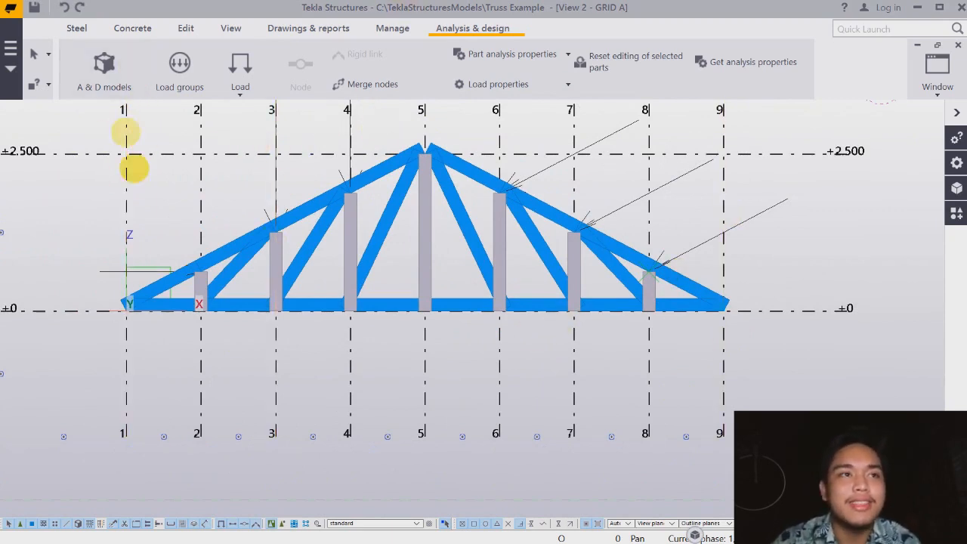
{"action": "left_click", "coordinate": [121, 79]}
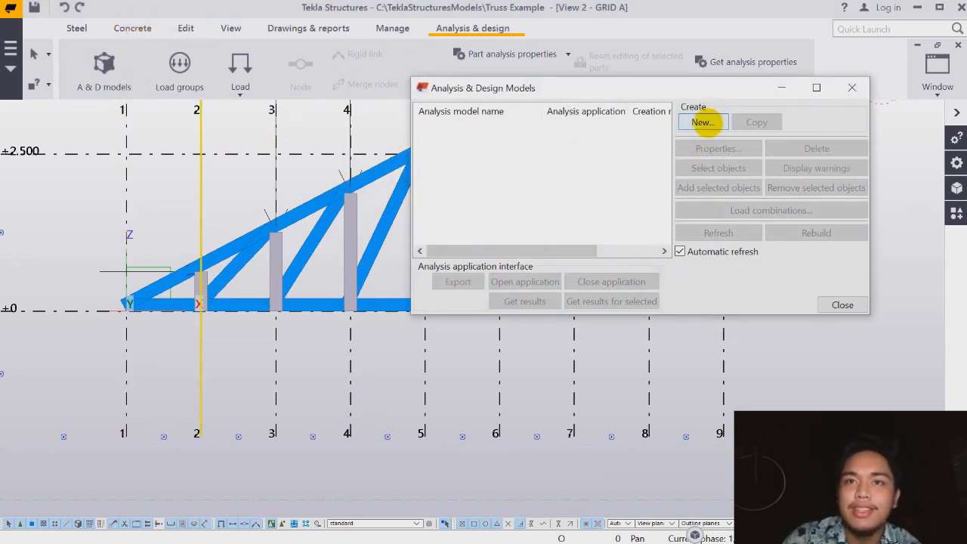
{"action": "left_click", "coordinate": [703, 122]}
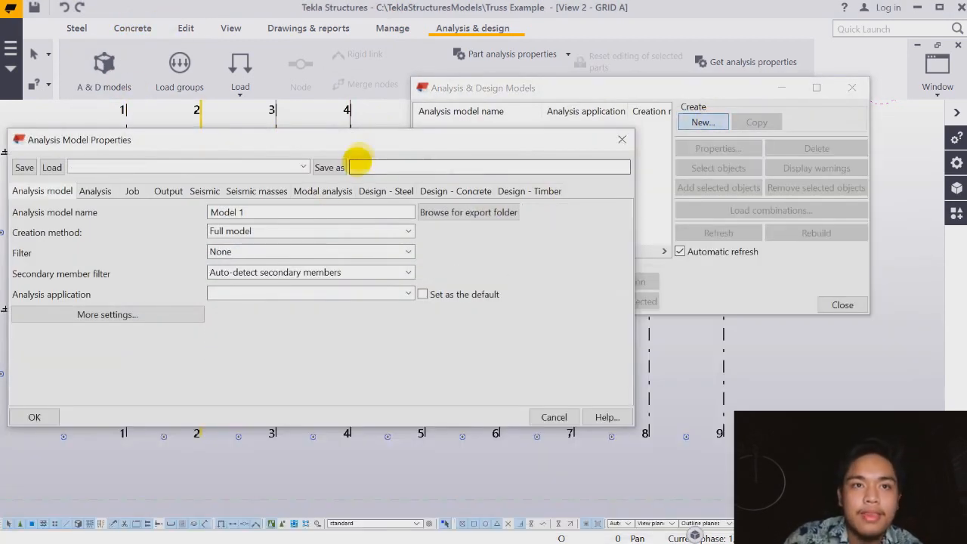
{"action": "left_click_drag", "start_coordinate": [363, 141], "coordinate": [389, 97]}
{"action": "left_click", "coordinate": [333, 250]}
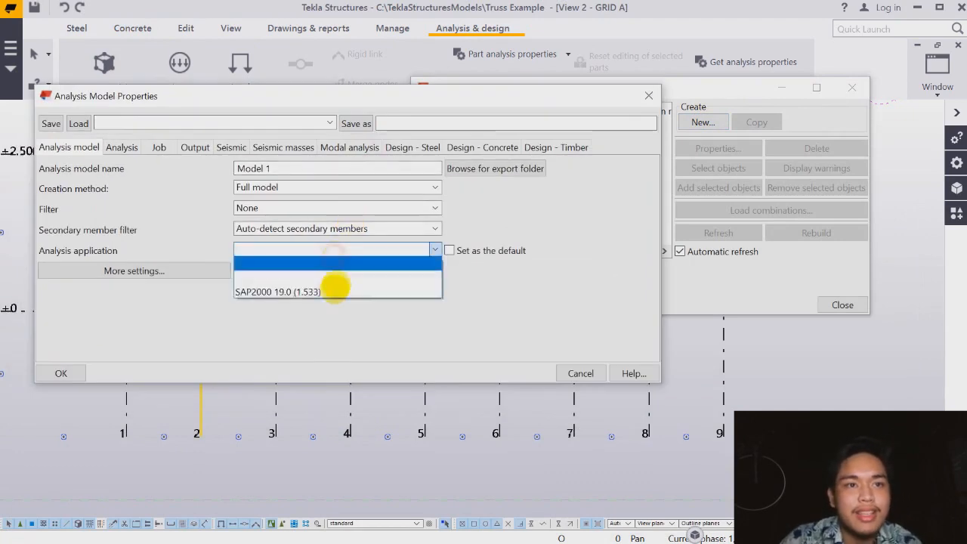
{"action": "left_click", "coordinate": [334, 290]}
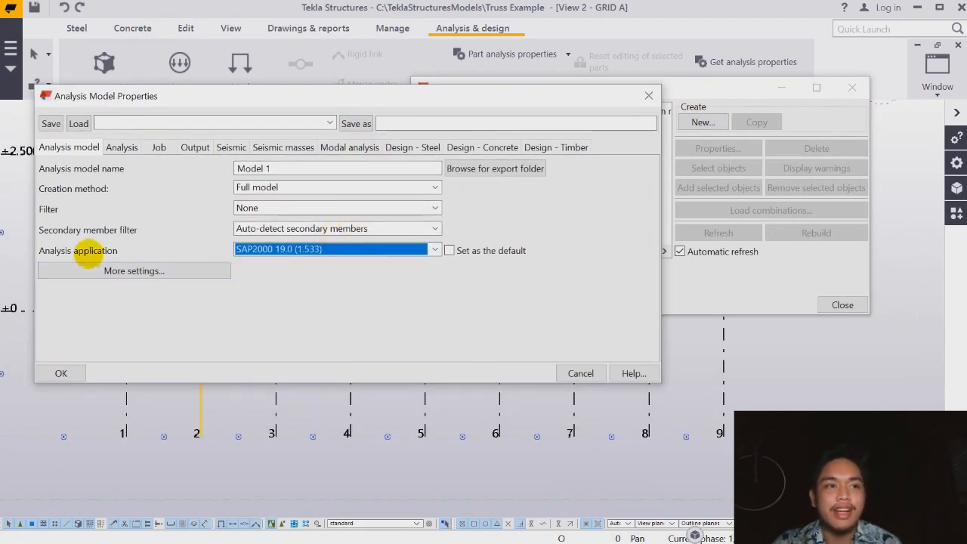
{"action": "left_click", "coordinate": [266, 188]}
{"action": "left_click", "coordinate": [261, 198]}
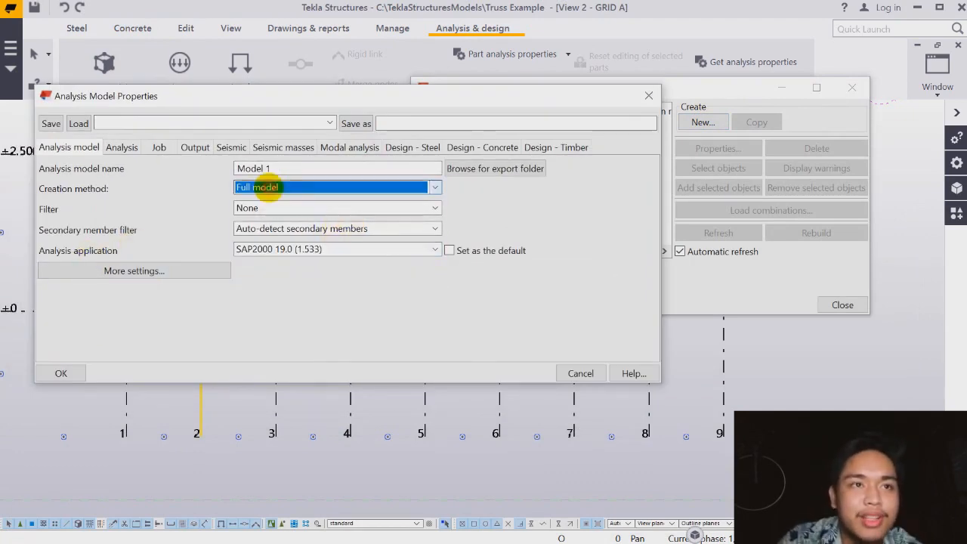
{"action": "left_click", "coordinate": [60, 373]}
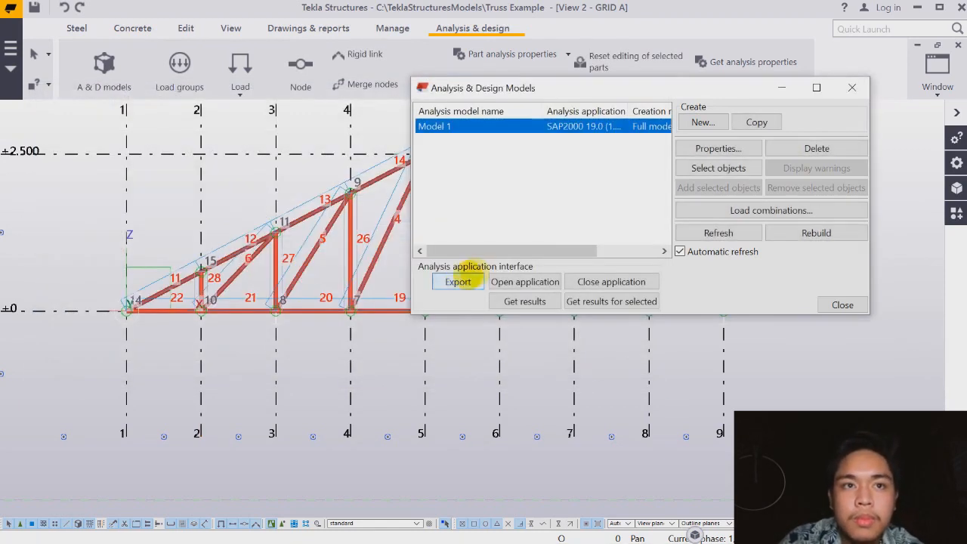
Step: Examine the members, nodes and supports of the analysis model along the whole truss
{"action": "left_click_drag", "start_coordinate": [554, 89], "coordinate": [748, 80]}
{"action": "middle_click_drag", "start_coordinate": [451, 198], "coordinate": [361, 178]}
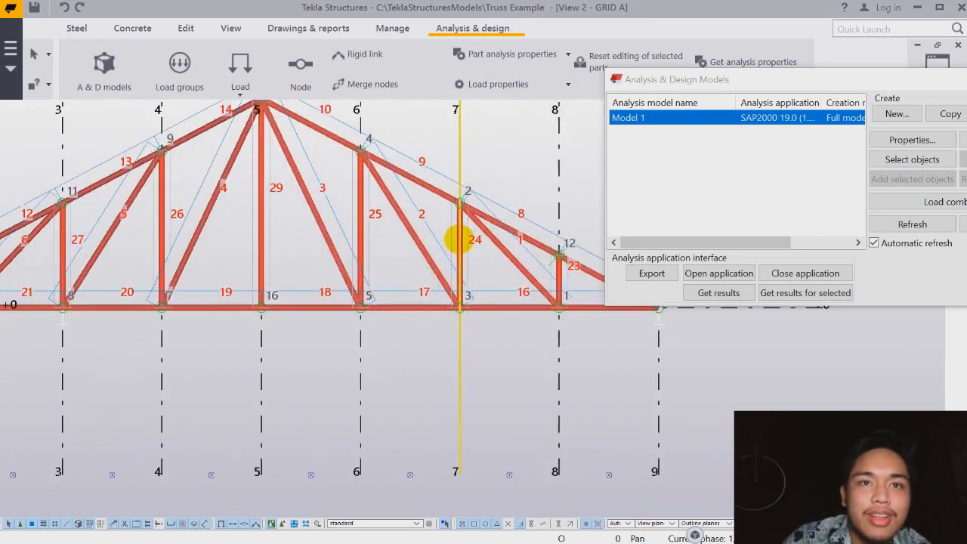
{"action": "scroll", "coordinate": [458, 239], "scroll_direction": "up", "scroll_amount": 3}
{"action": "middle_click_drag", "start_coordinate": [475, 281], "coordinate": [495, 340]}
{"action": "scroll", "coordinate": [511, 303], "scroll_direction": "down", "scroll_amount": 1}
{"action": "scroll", "coordinate": [414, 324], "scroll_direction": "down", "scroll_amount": 2}
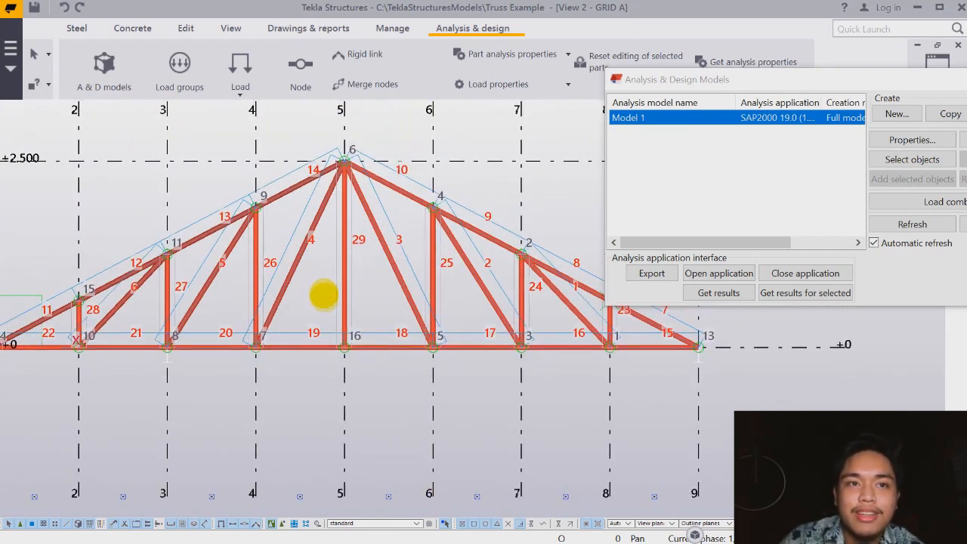
{"action": "middle_click_drag", "start_coordinate": [322, 277], "coordinate": [406, 223]}
{"action": "scroll", "coordinate": [145, 280], "scroll_direction": "up", "scroll_amount": 7}
{"action": "middle_click_drag", "start_coordinate": [188, 358], "coordinate": [444, 283]}
{"action": "scroll", "coordinate": [220, 219], "scroll_direction": "up", "scroll_amount": 3}
{"action": "scroll", "coordinate": [221, 220], "scroll_direction": "down", "scroll_amount": 6}
{"action": "scroll", "coordinate": [242, 261], "scroll_direction": "down", "scroll_amount": 2}
{"action": "middle_click_drag", "start_coordinate": [369, 241], "coordinate": [250, 282]}
{"action": "scroll", "coordinate": [226, 259], "scroll_direction": "up", "scroll_amount": 14}
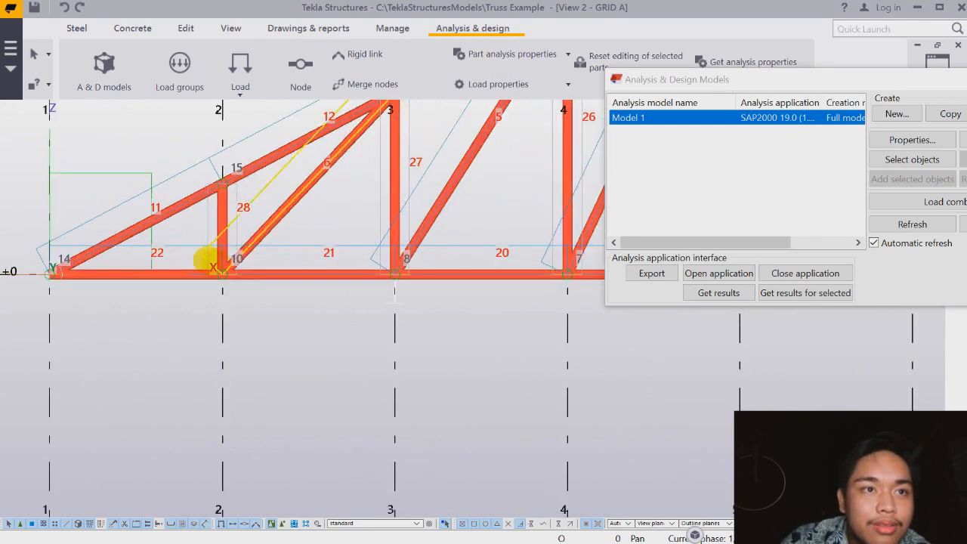
{"action": "scroll", "coordinate": [277, 302], "scroll_direction": "down", "scroll_amount": 14}
{"action": "middle_click_drag", "start_coordinate": [332, 320], "coordinate": [175, 264]}
{"action": "scroll", "coordinate": [229, 279], "scroll_direction": "up", "scroll_amount": 4}
{"action": "scroll", "coordinate": [228, 258], "scroll_direction": "down", "scroll_amount": 6}
{"action": "middle_click_drag", "start_coordinate": [306, 262], "coordinate": [190, 268]}
{"action": "middle_click_drag", "start_coordinate": [643, 265], "coordinate": [460, 265]}
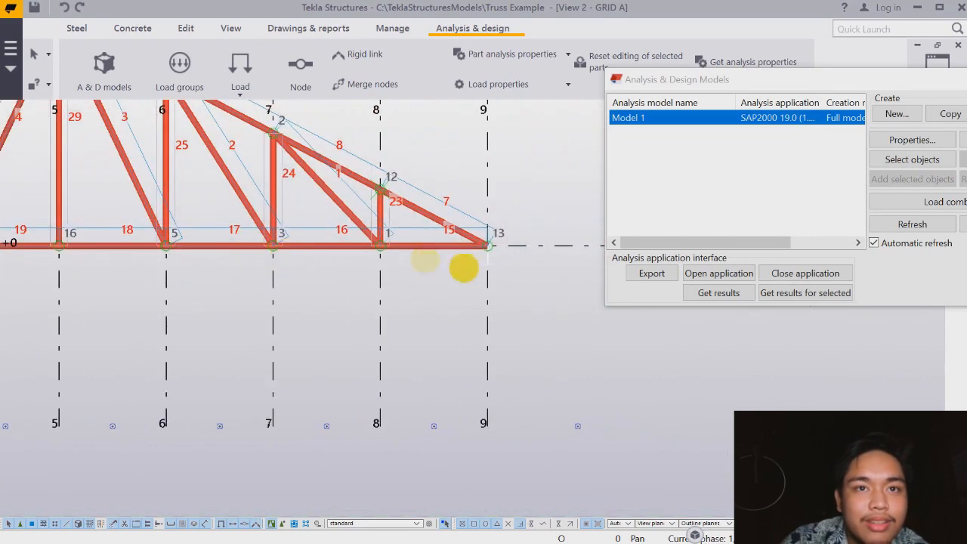
Step: Try to export the analysis model Model 1 to SAP2000 without creating load combinations
{"action": "left_click", "coordinate": [651, 273]}
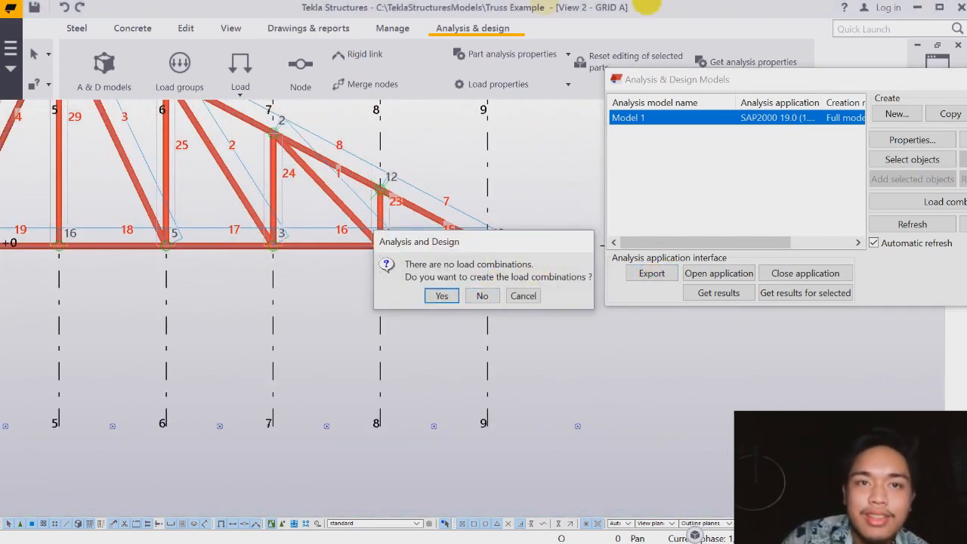
{"action": "left_click", "coordinate": [482, 296]}
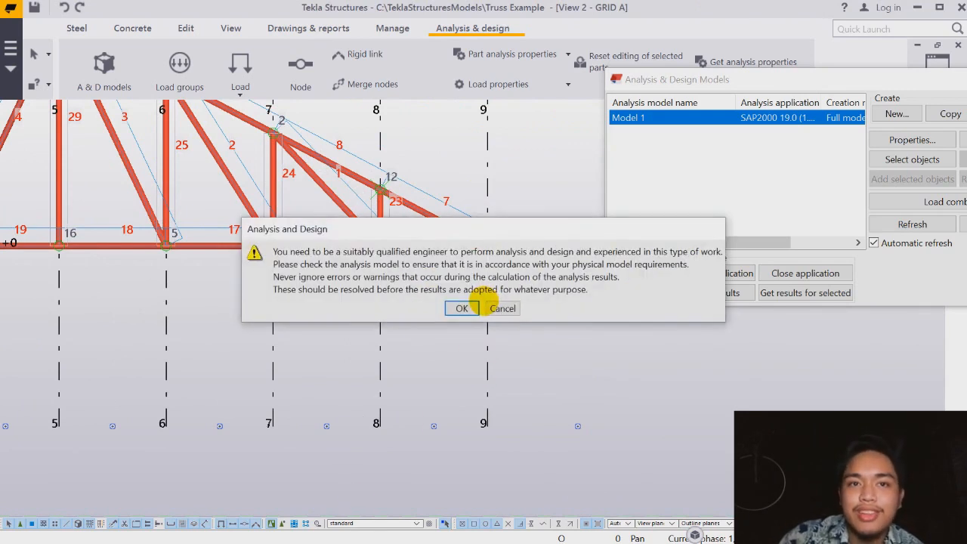
{"action": "left_click", "coordinate": [462, 307]}
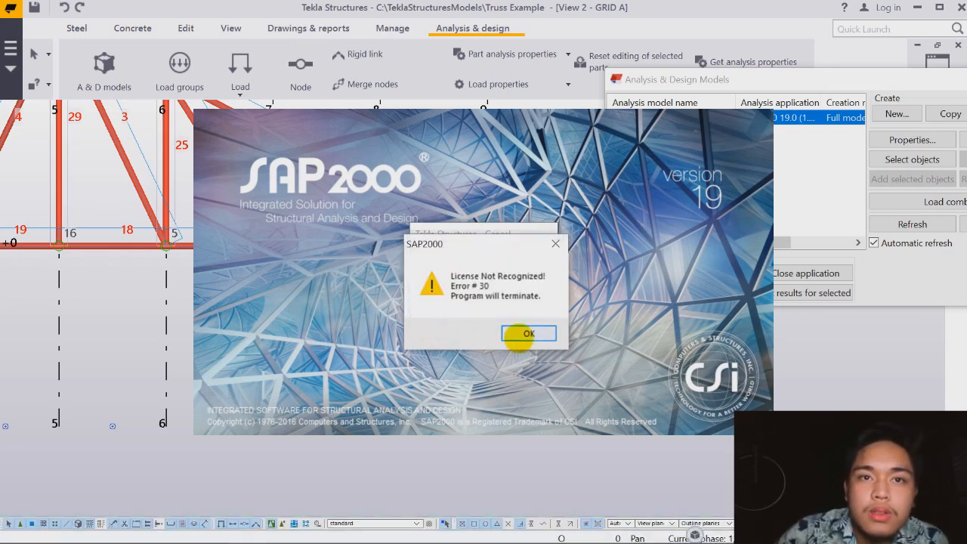
{"action": "left_click", "coordinate": [529, 333]}
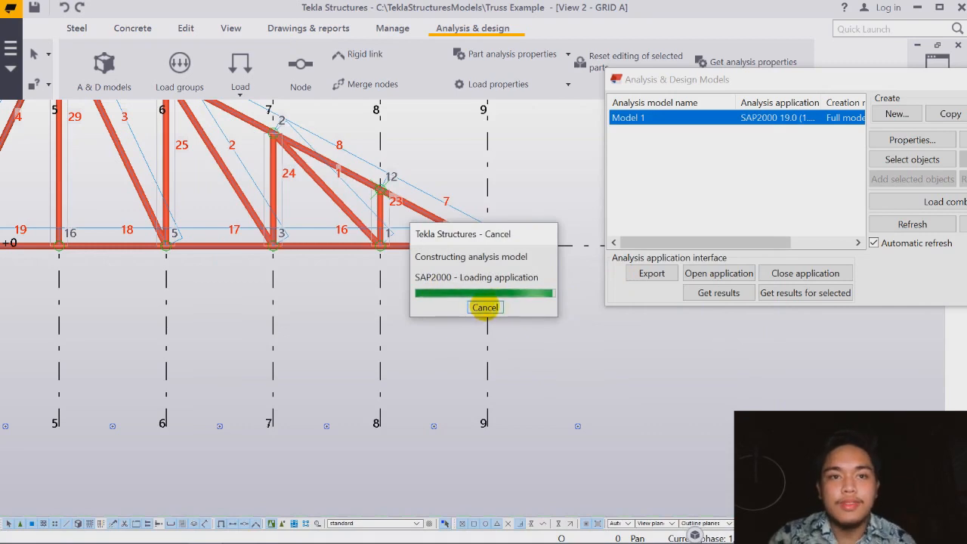
{"action": "left_click", "coordinate": [485, 308]}
Step: Switch to the Windows date and time settings and set the system date's month to November
{"action": "left_click_drag", "start_coordinate": [656, 80], "coordinate": [417, 62]}
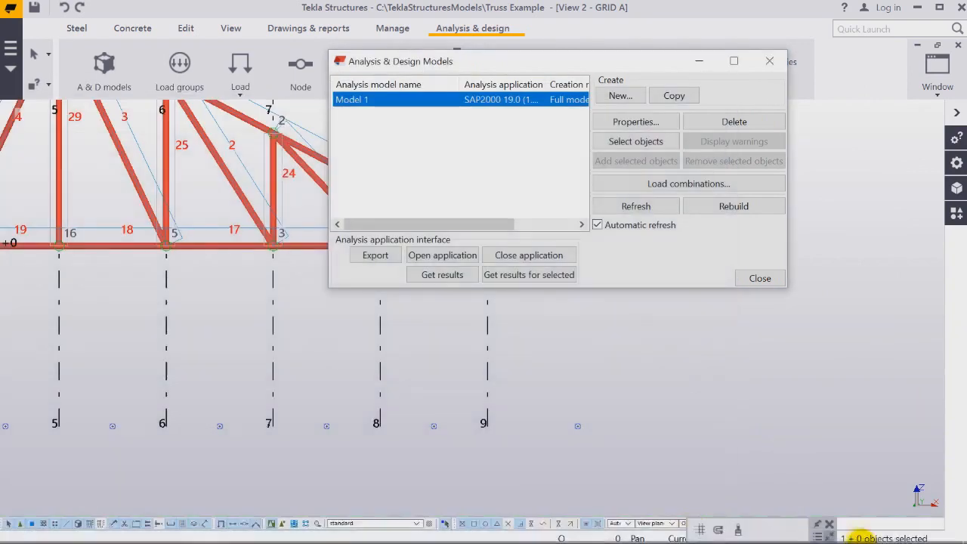
{"action": "key", "text": "super"}
{"action": "right_click", "coordinate": [888, 523]}
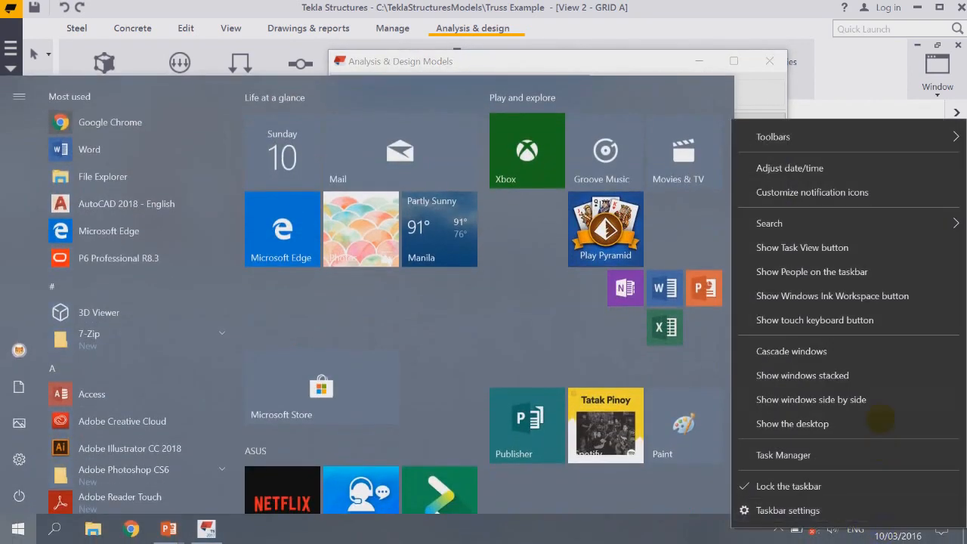
{"action": "left_click", "coordinate": [806, 168]}
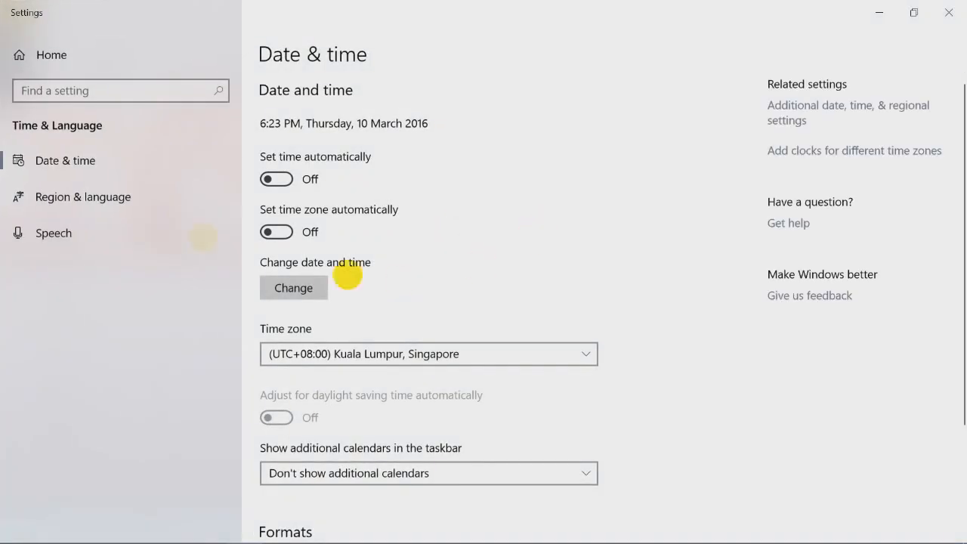
{"action": "left_click", "coordinate": [309, 284]}
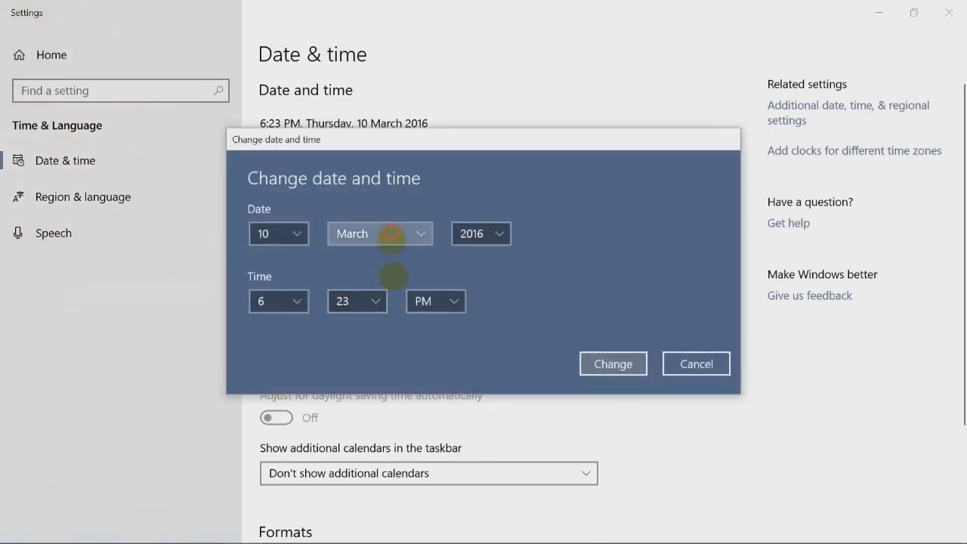
{"action": "left_click", "coordinate": [382, 234]}
{"action": "scroll", "coordinate": [379, 269], "scroll_direction": "down", "scroll_amount": 2}
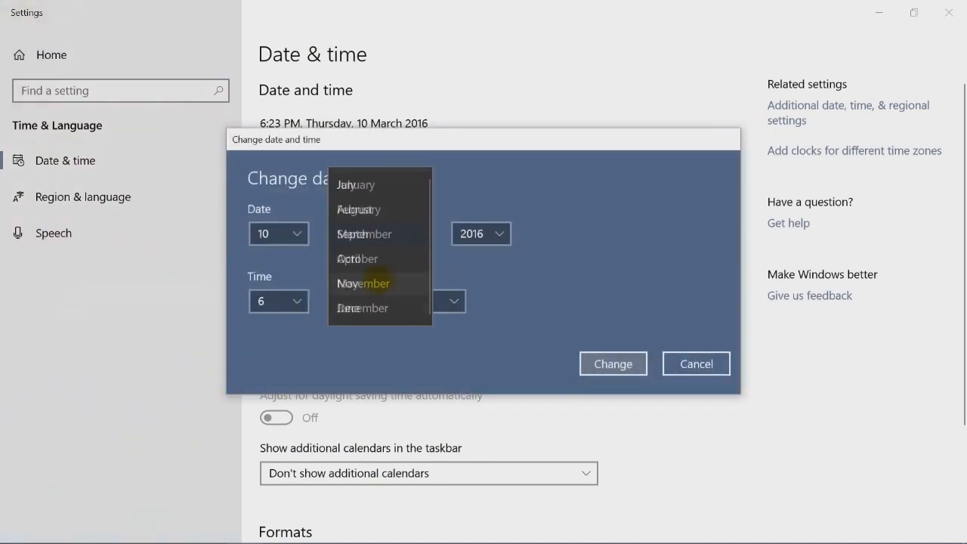
{"action": "left_click", "coordinate": [363, 284]}
{"action": "left_click", "coordinate": [613, 364]}
{"action": "left_click", "coordinate": [950, 11]}
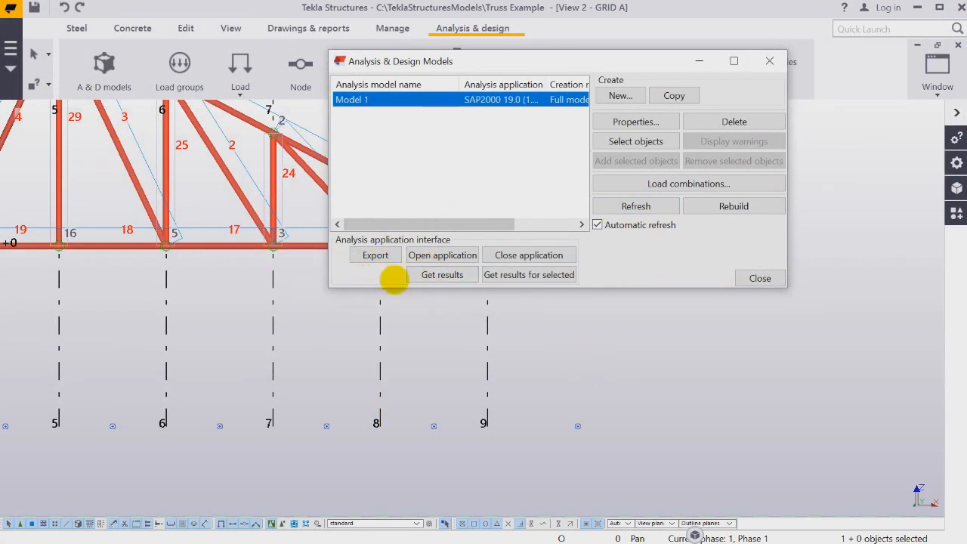
Step: Export Model 1 to SAP2000 without load combinations and accept the analysis and design notice
{"action": "left_click", "coordinate": [376, 256]}
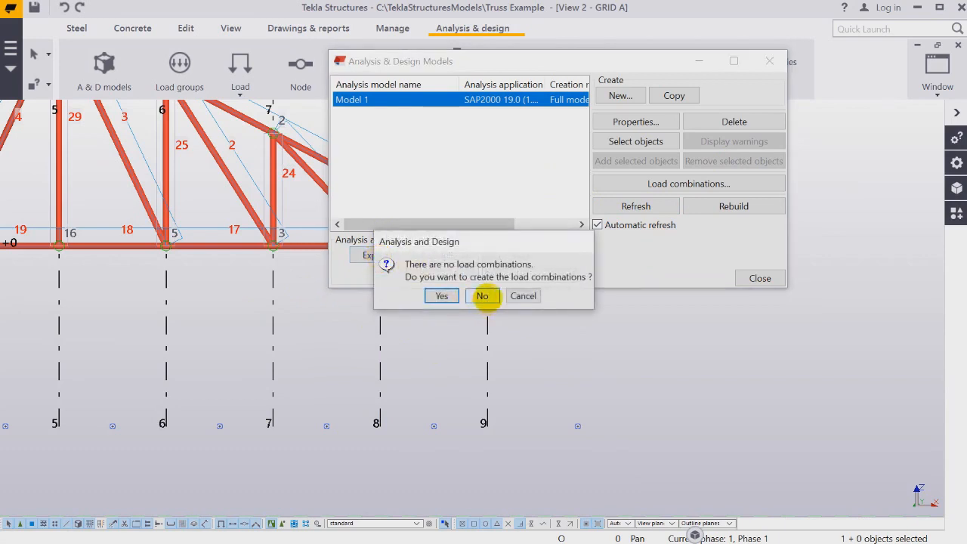
{"action": "left_click", "coordinate": [482, 296]}
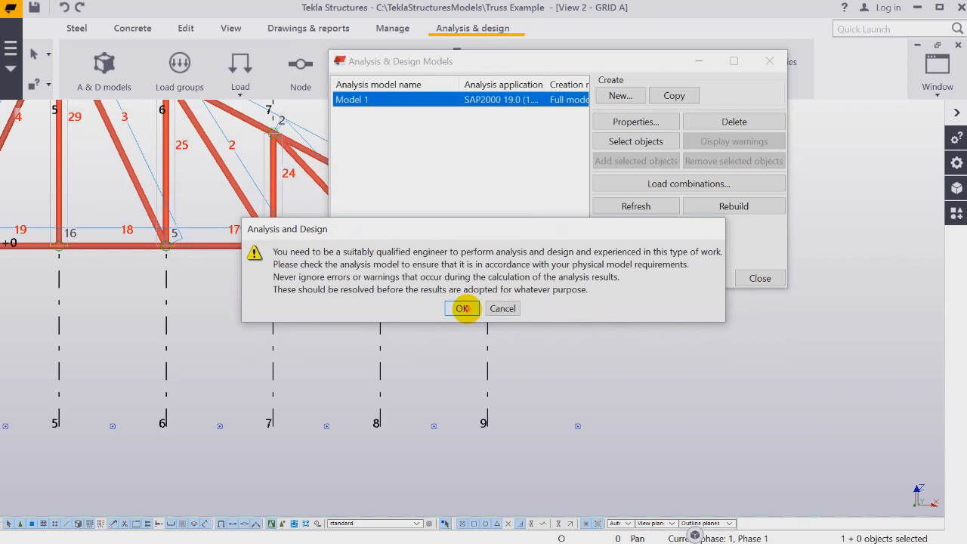
{"action": "left_click", "coordinate": [462, 308]}
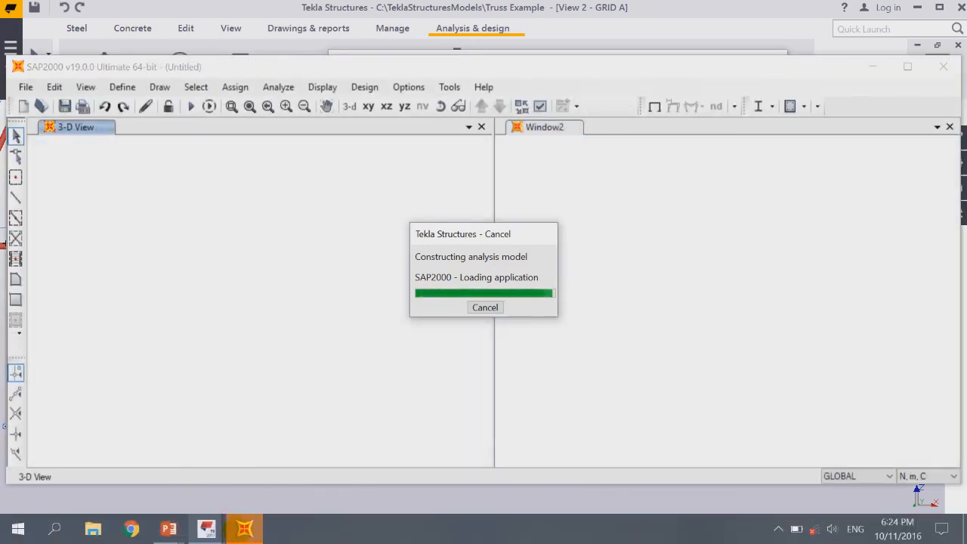
Step: In SAP2000, exclude the MODAL load case from the run and analyse the exported truss model with the remaining cases
{"action": "mouse_move", "coordinate": [244, 528]}
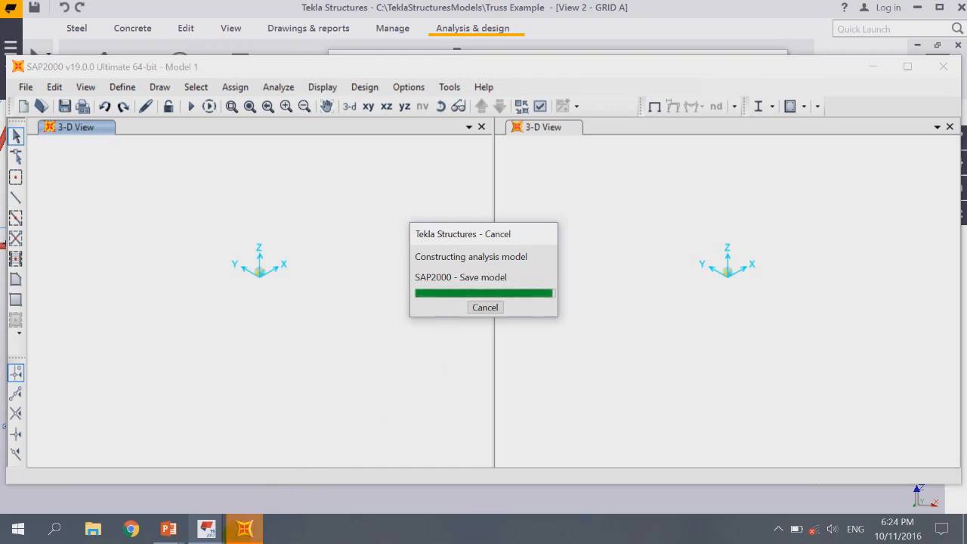
{"action": "mouse_move", "coordinate": [245, 529]}
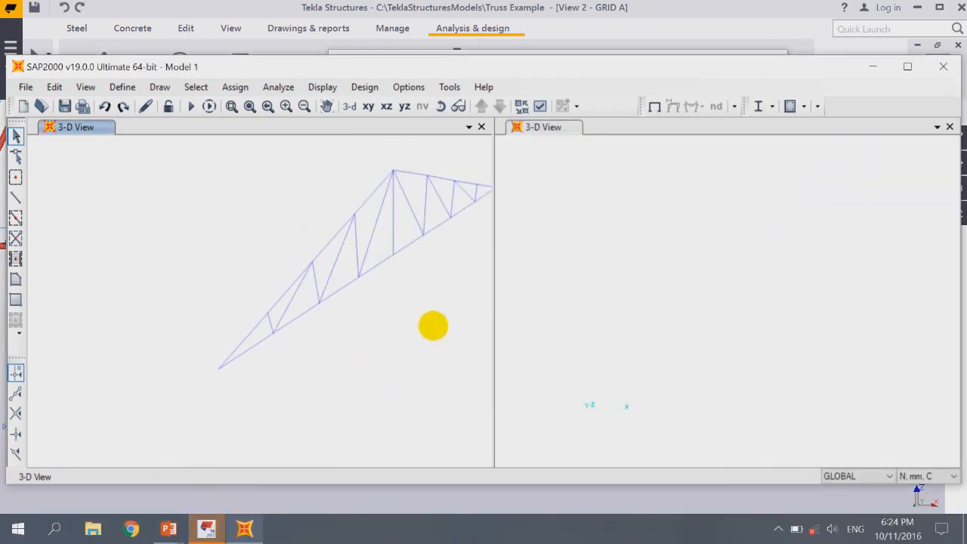
{"action": "scroll", "coordinate": [361, 346], "scroll_direction": "up", "scroll_amount": 3}
{"action": "scroll", "coordinate": [360, 346], "scroll_direction": "down", "scroll_amount": 6}
{"action": "scroll", "coordinate": [338, 328], "scroll_direction": "up", "scroll_amount": 4}
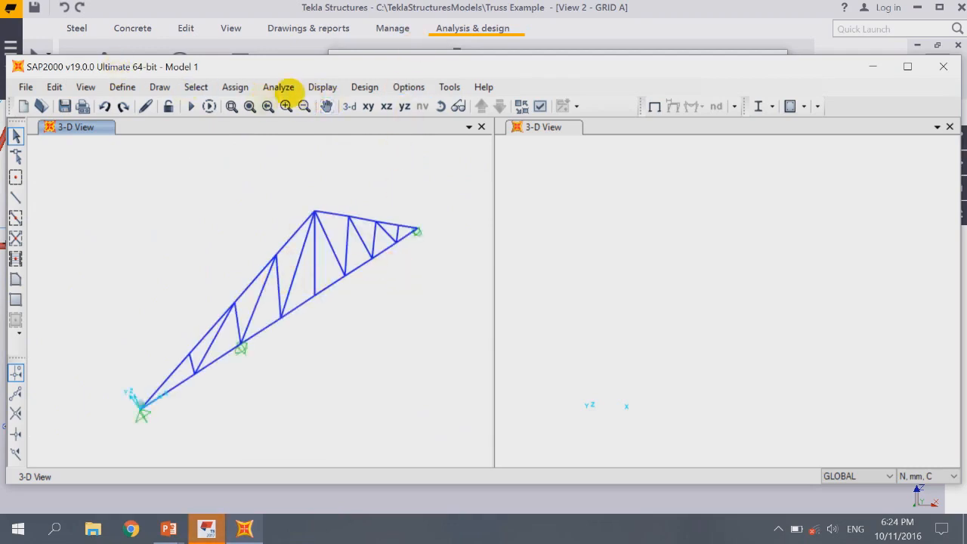
{"action": "left_click", "coordinate": [279, 87]}
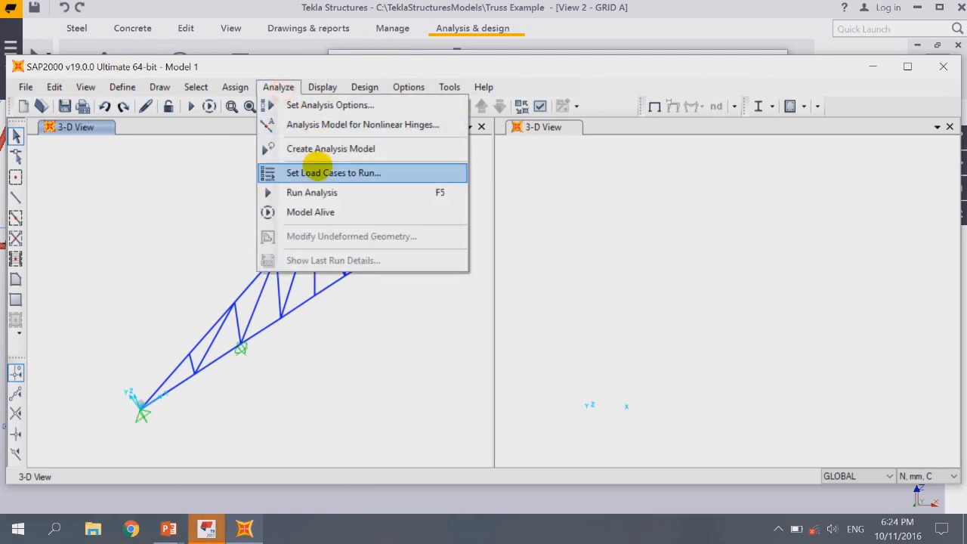
{"action": "left_click", "coordinate": [301, 173]}
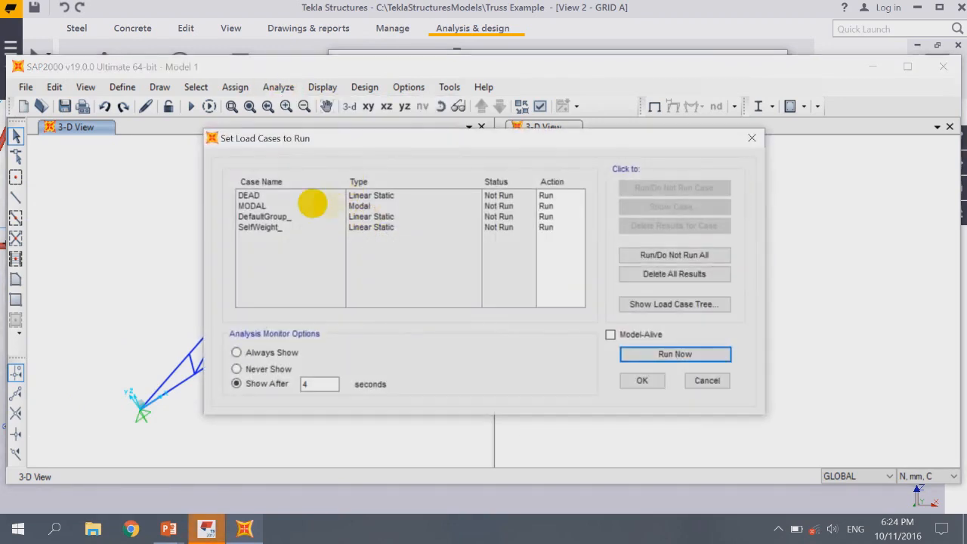
{"action": "left_click", "coordinate": [300, 204]}
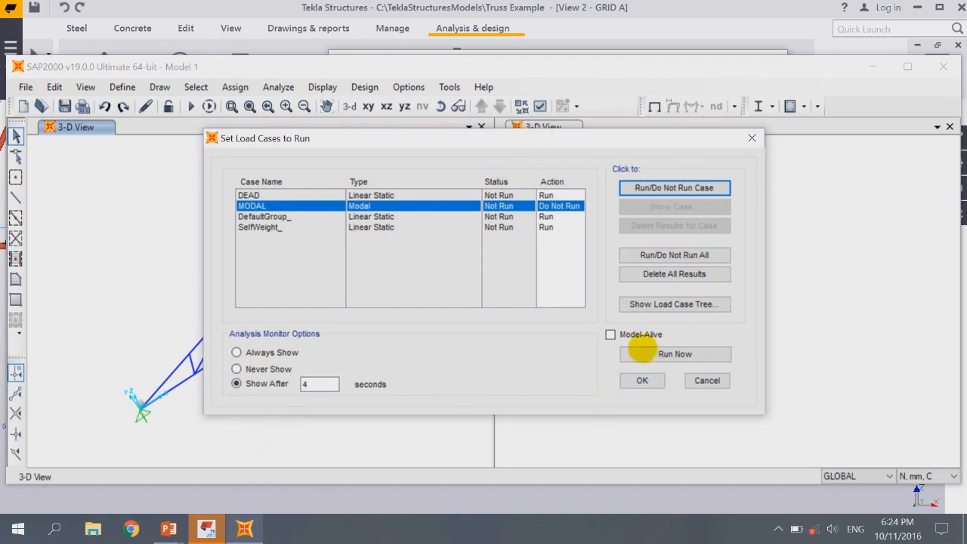
{"action": "left_click", "coordinate": [647, 354]}
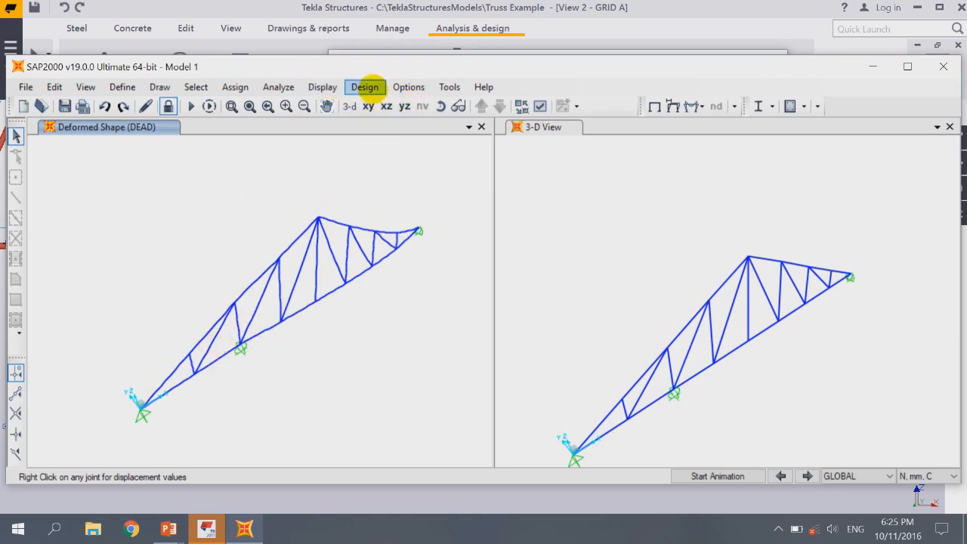
Step: Display the truss's joint reactions for the DEAD case as arrows
{"action": "left_click", "coordinate": [364, 87]}
{"action": "mouse_move", "coordinate": [323, 87]}
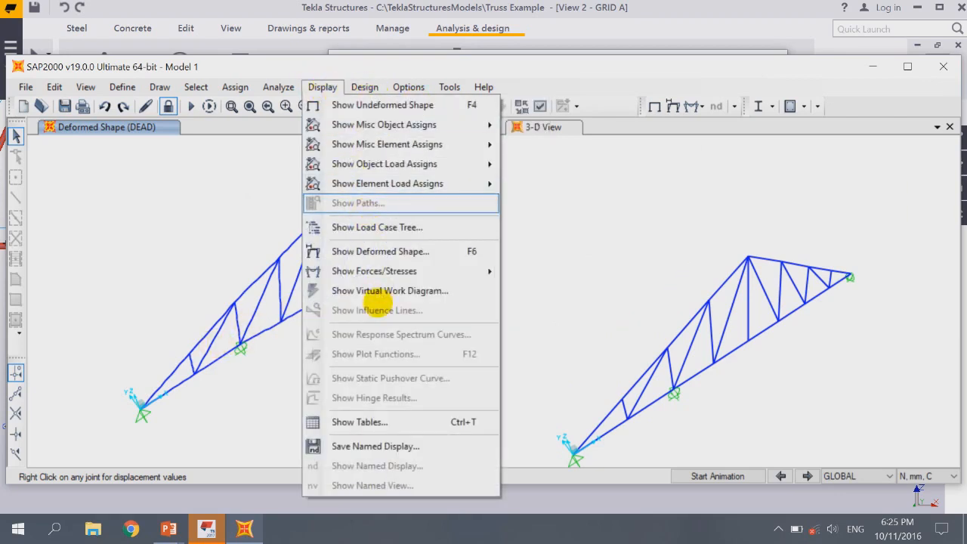
{"action": "mouse_move", "coordinate": [375, 273]}
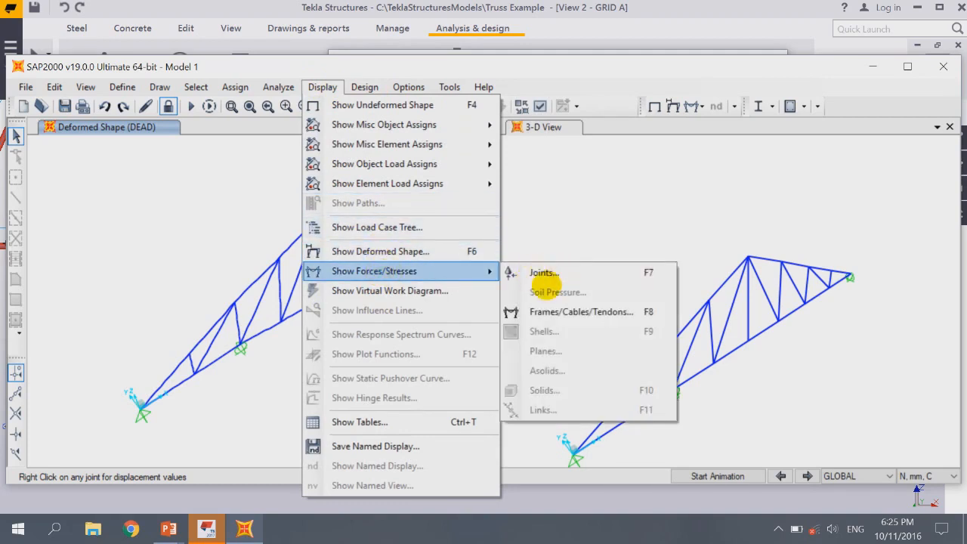
{"action": "left_click", "coordinate": [544, 274]}
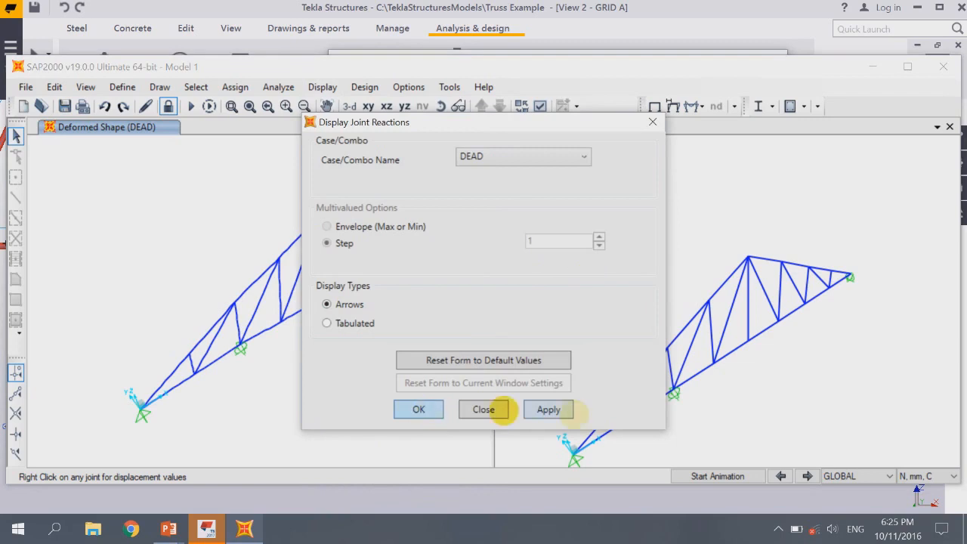
{"action": "left_click", "coordinate": [549, 409]}
{"action": "left_click", "coordinate": [419, 409]}
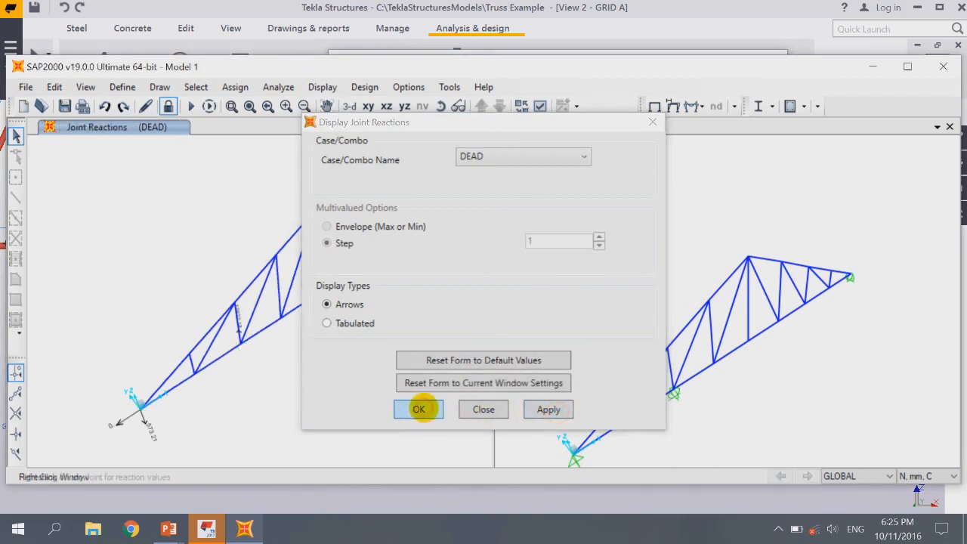
Step: Show the joint reactions in the XZ plane view and examine the arrows at the truss supports
{"action": "middle_click_drag", "start_coordinate": [331, 293], "coordinate": [375, 341]}
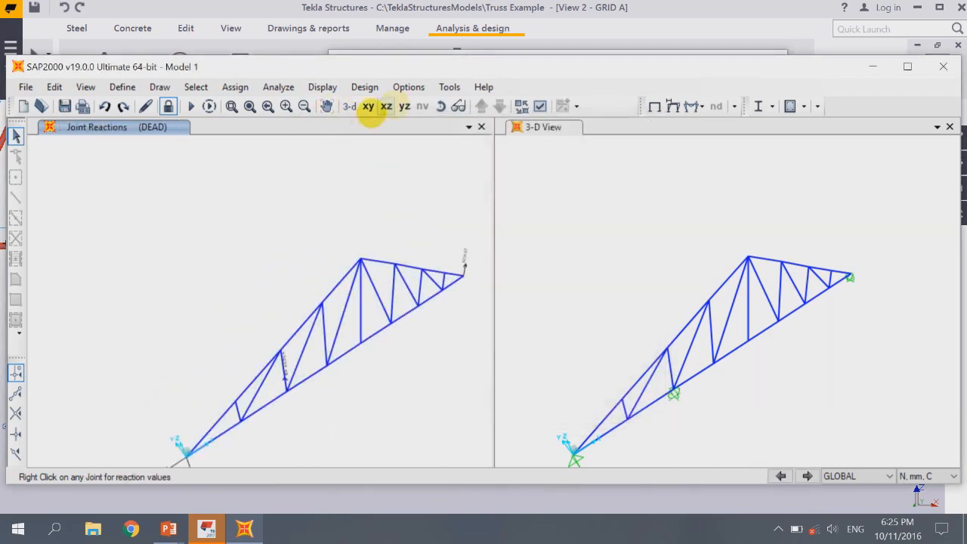
{"action": "left_click", "coordinate": [385, 106]}
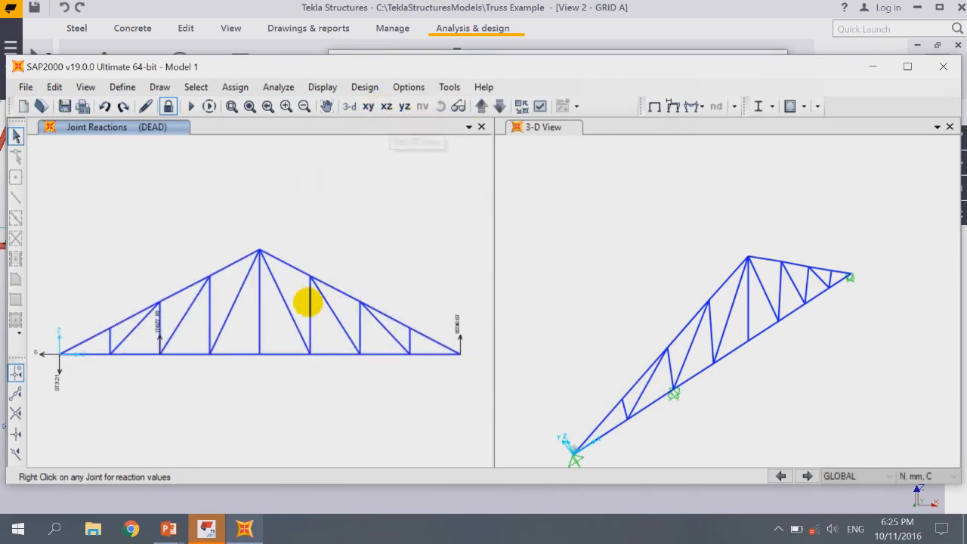
{"action": "scroll", "coordinate": [175, 343], "scroll_direction": "up", "scroll_amount": 3}
{"action": "scroll", "coordinate": [177, 343], "scroll_direction": "down", "scroll_amount": 4}
{"action": "middle_click_drag", "start_coordinate": [309, 320], "coordinate": [339, 285]}
{"action": "middle_click_drag", "start_coordinate": [231, 341], "coordinate": [195, 337]}
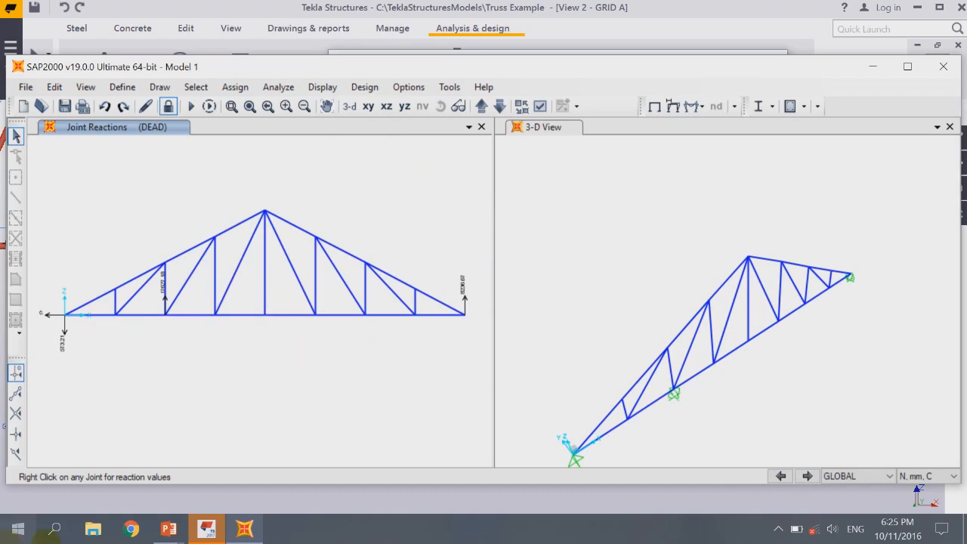
Step: Switch back to Tekla Structures, dismiss the analysis engine warnings and close the Analysis & Design Models dialog
{"action": "left_click", "coordinate": [206, 529]}
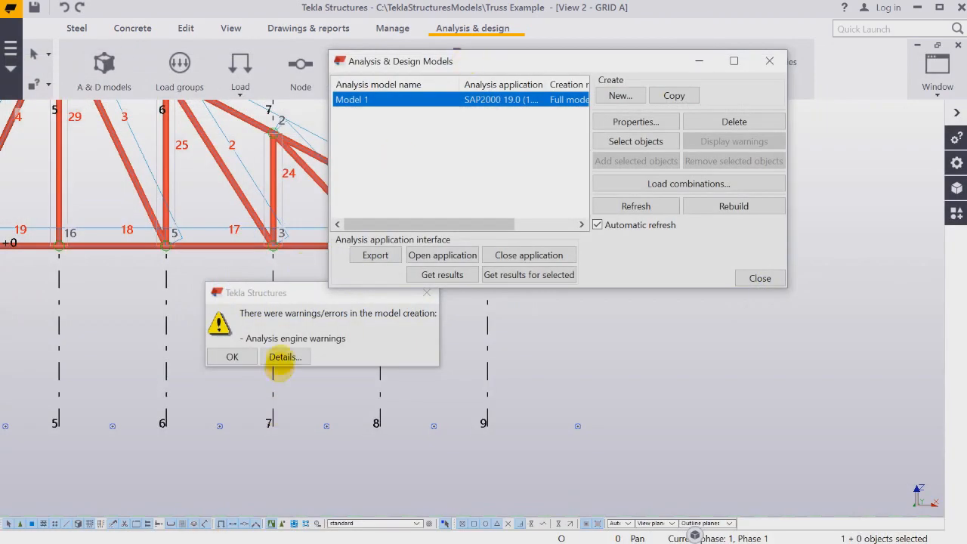
{"action": "left_click", "coordinate": [236, 355]}
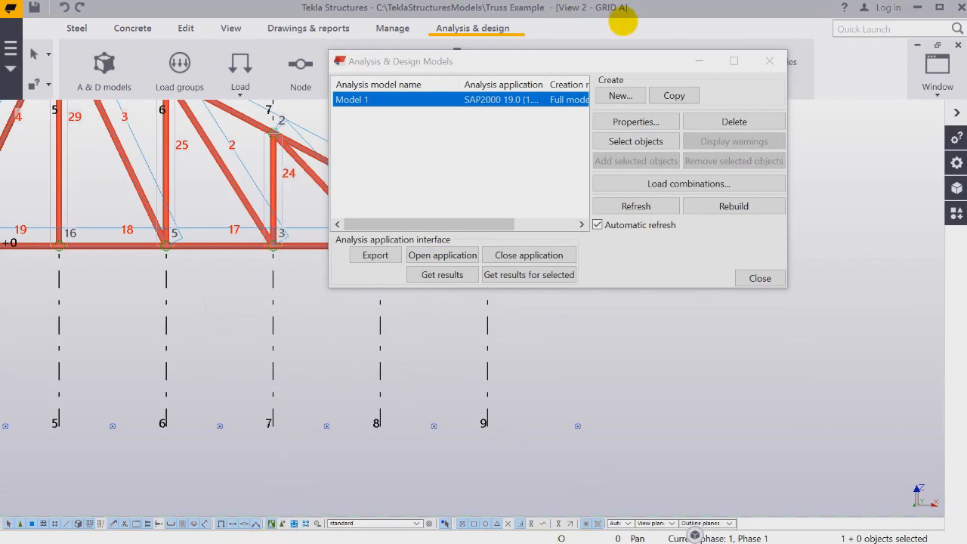
{"action": "left_click", "coordinate": [767, 62]}
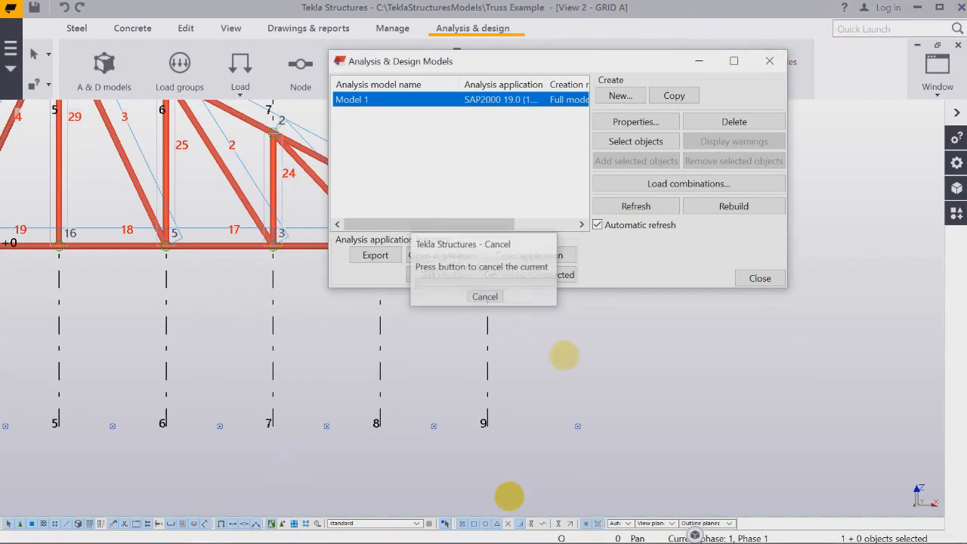
Step: Go through the open windows to switch away from Tekla Structures
{"action": "key", "text": "alt+Tab"}
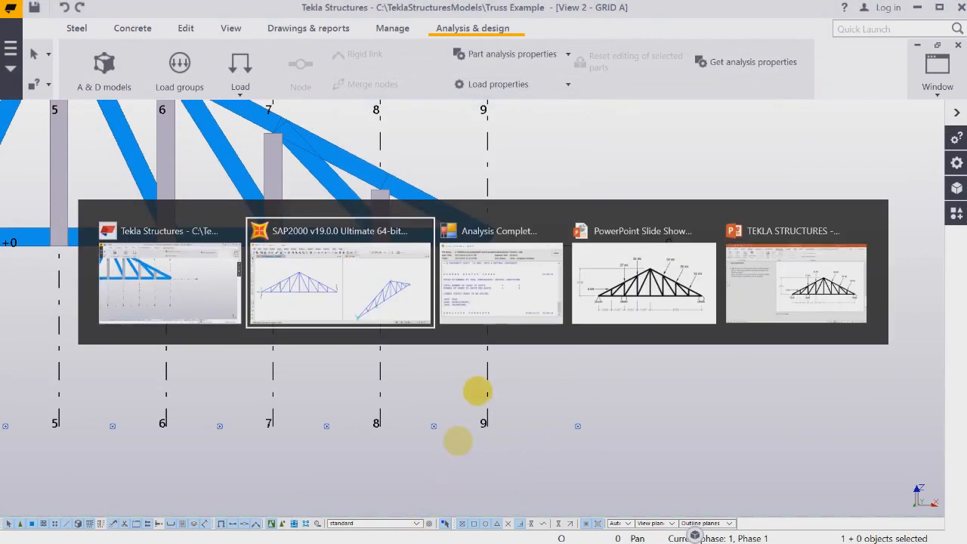
{"action": "key", "text": "alt+Tab"}
{"action": "key", "text": "alt+Tab"}
{"action": "key", "text": "alt+Tab"}
{"action": "key", "text": "alt+Tab"}
{"action": "key", "text": "alt+Tab"}
{"action": "key", "text": "alt+Tab"}
{"action": "key", "text": "alt+Tab"}
{"action": "key", "text": "alt+Tab"}
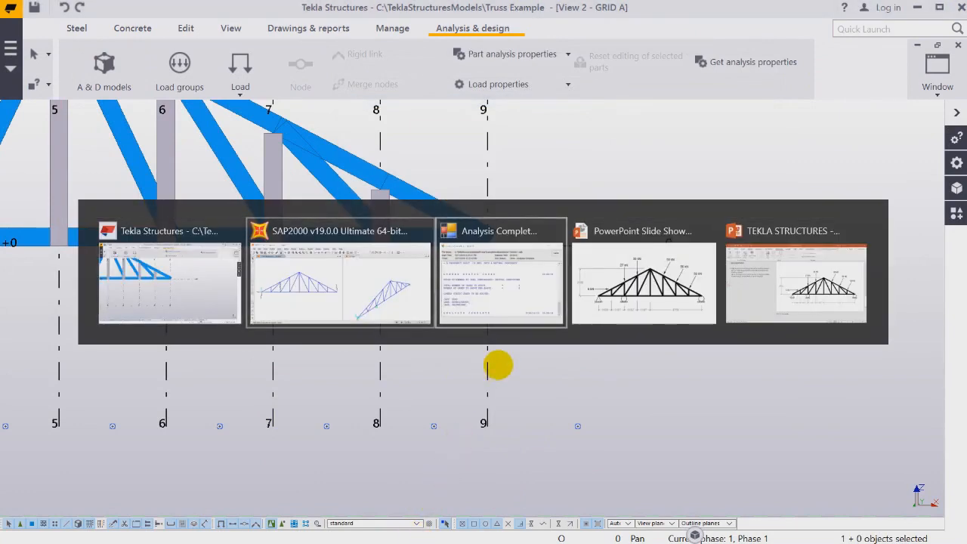